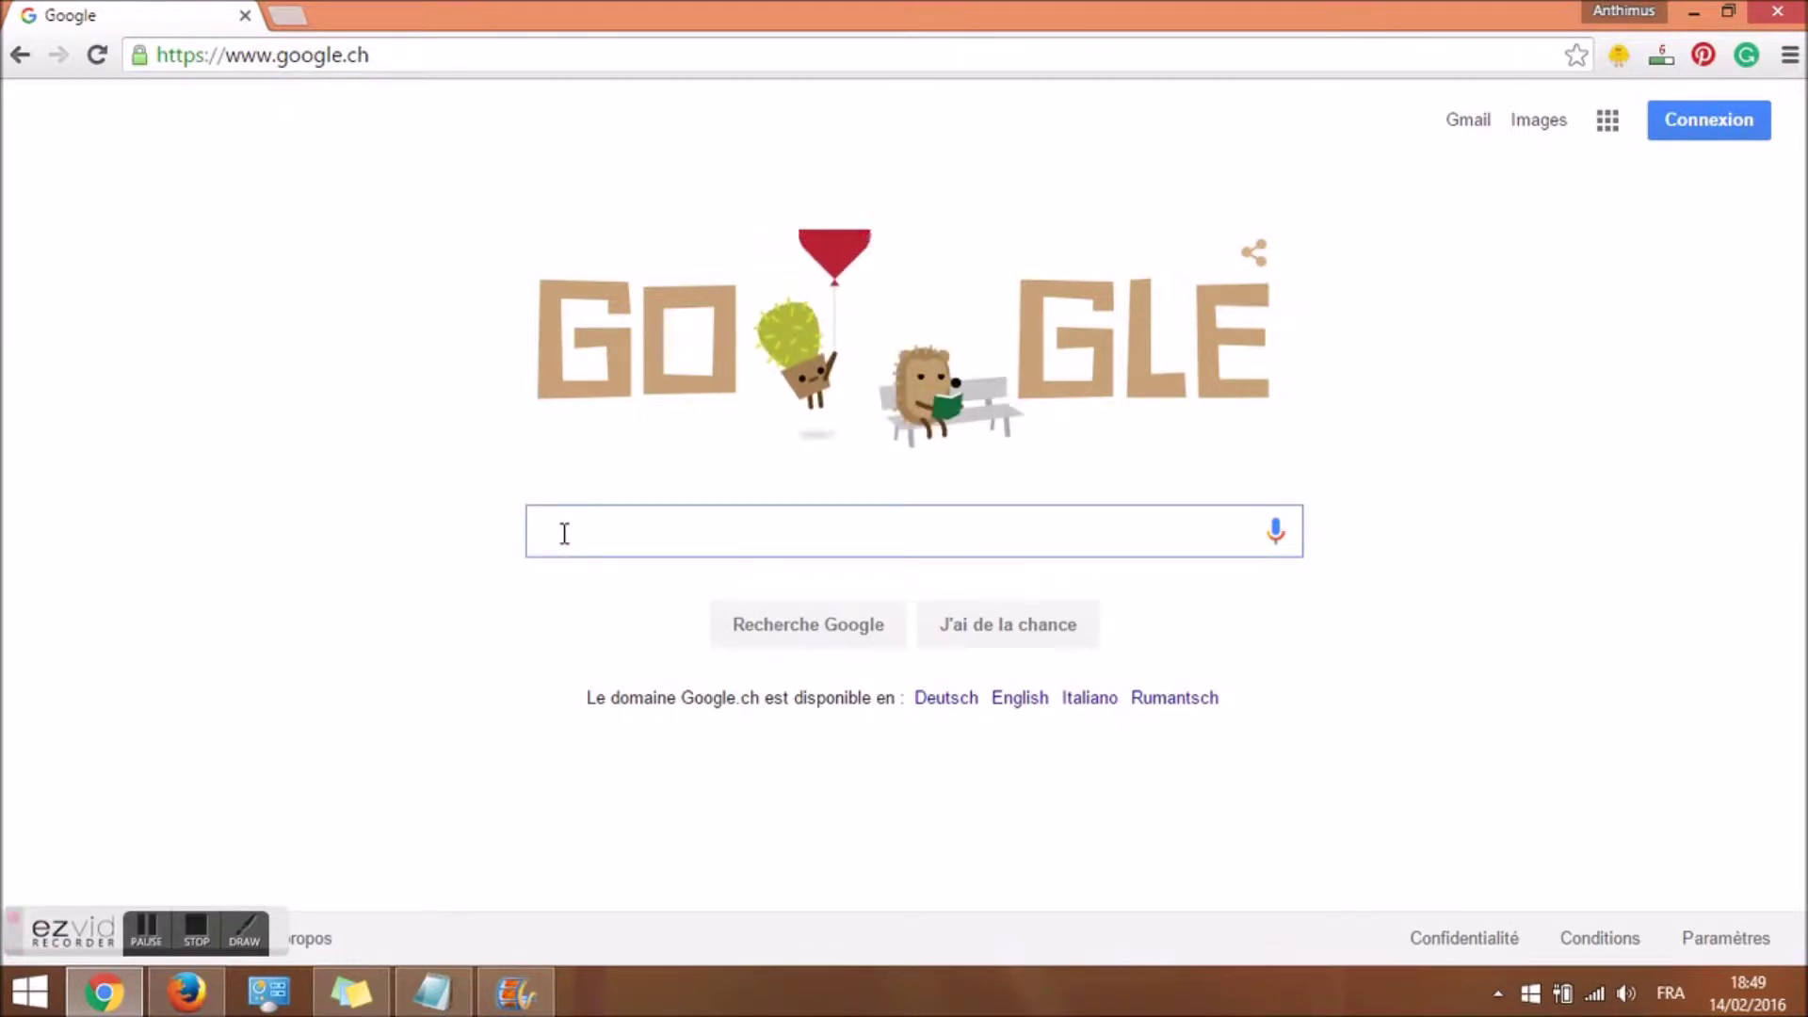
# Enter 'créer' in the Google search box and open a second browser tab.
pyautogui.write('créer')
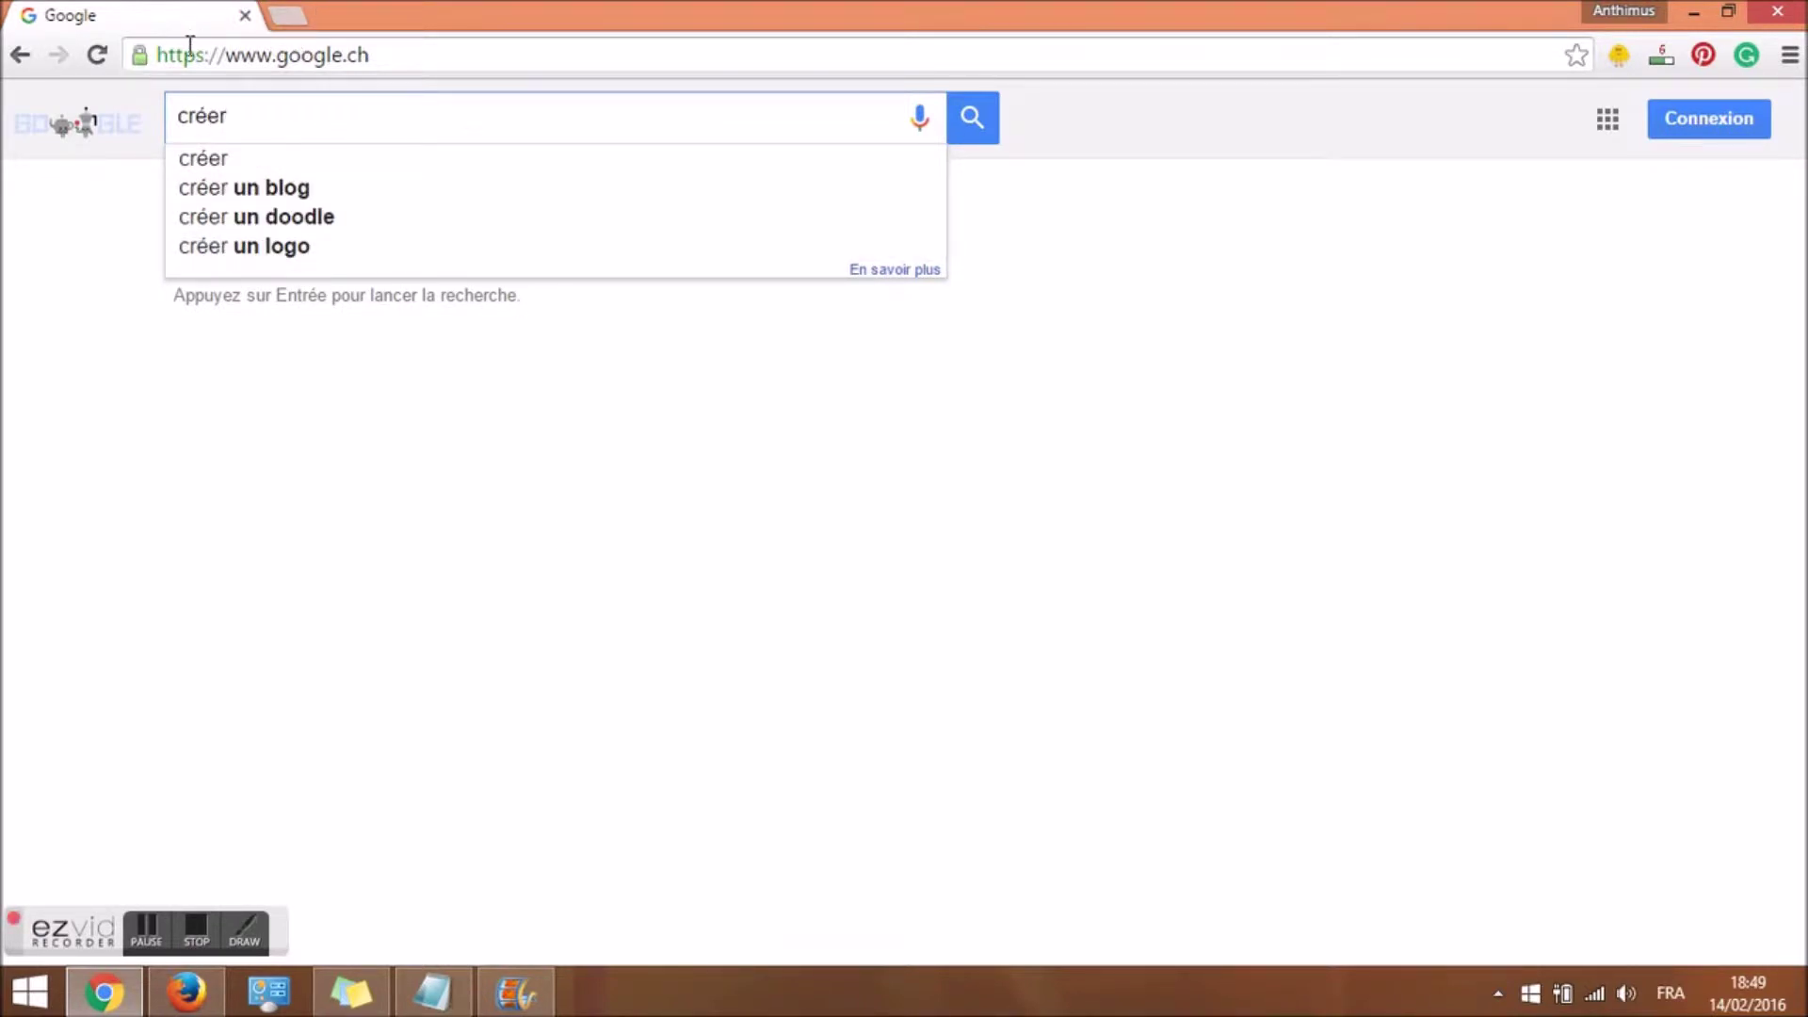
pyautogui.click(97, 54)
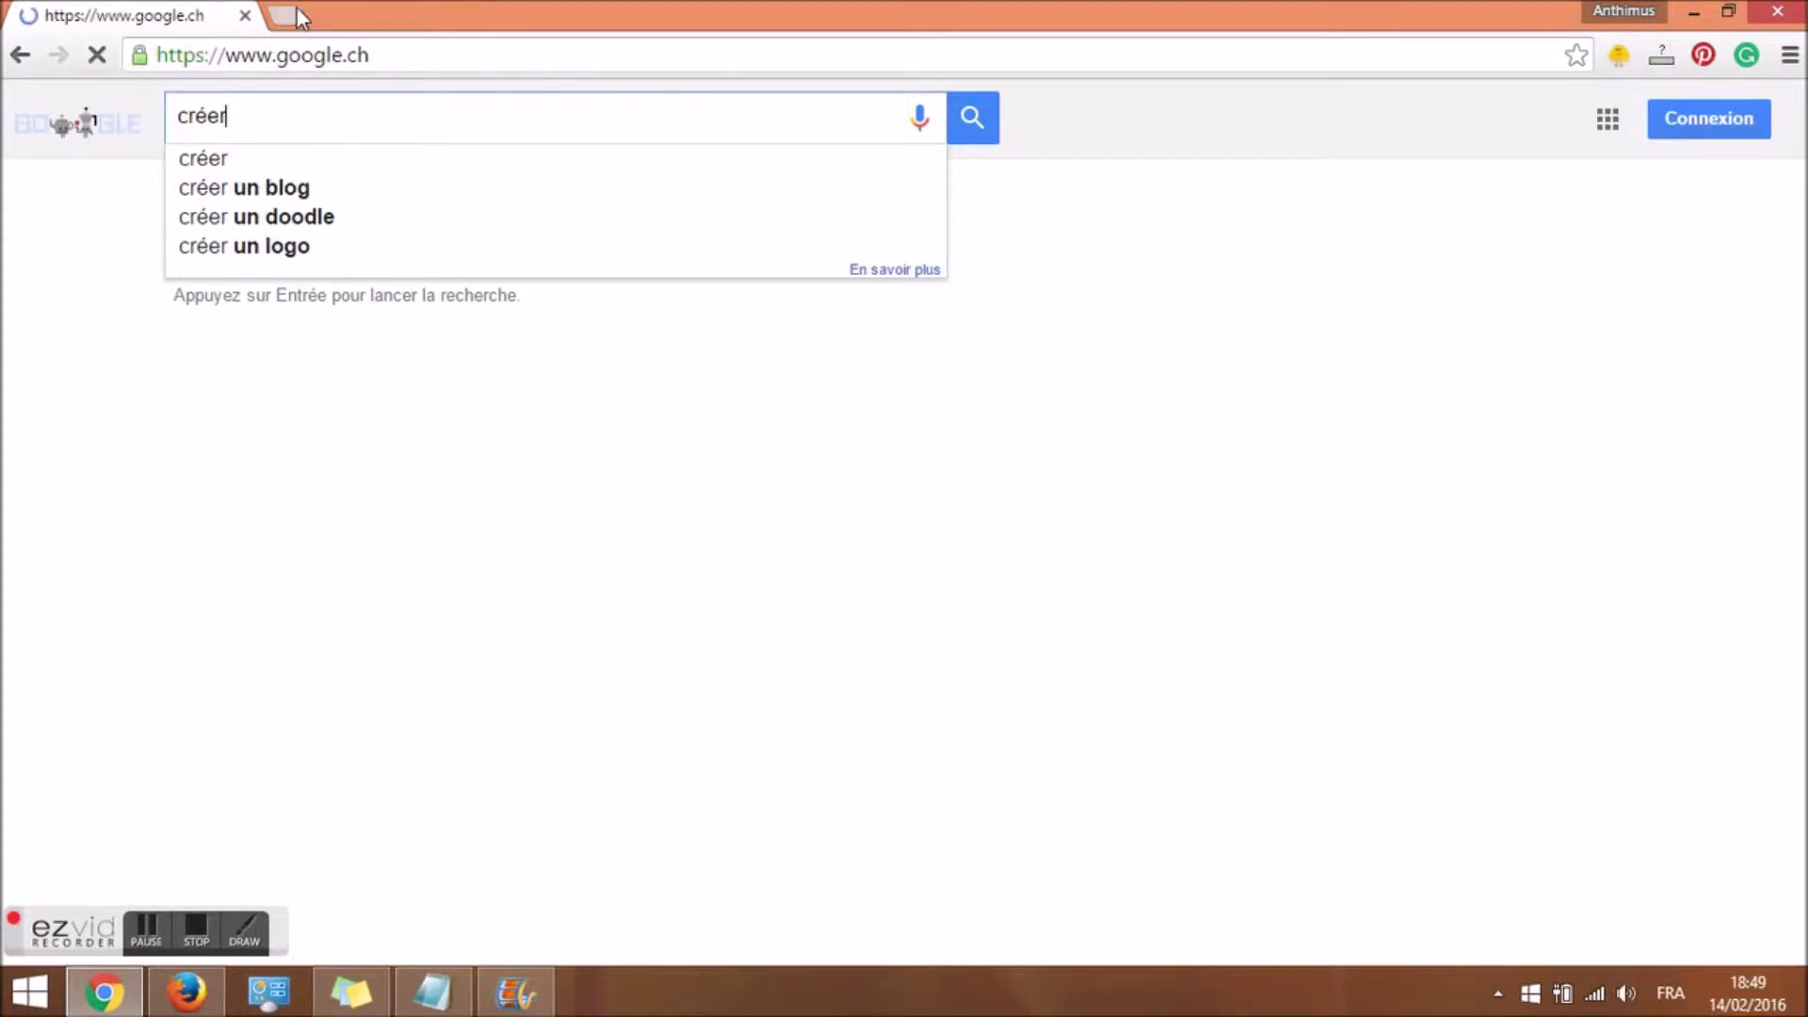
pyautogui.click(299, 16)
pyautogui.write('idc')
pyautogui.press('Return')
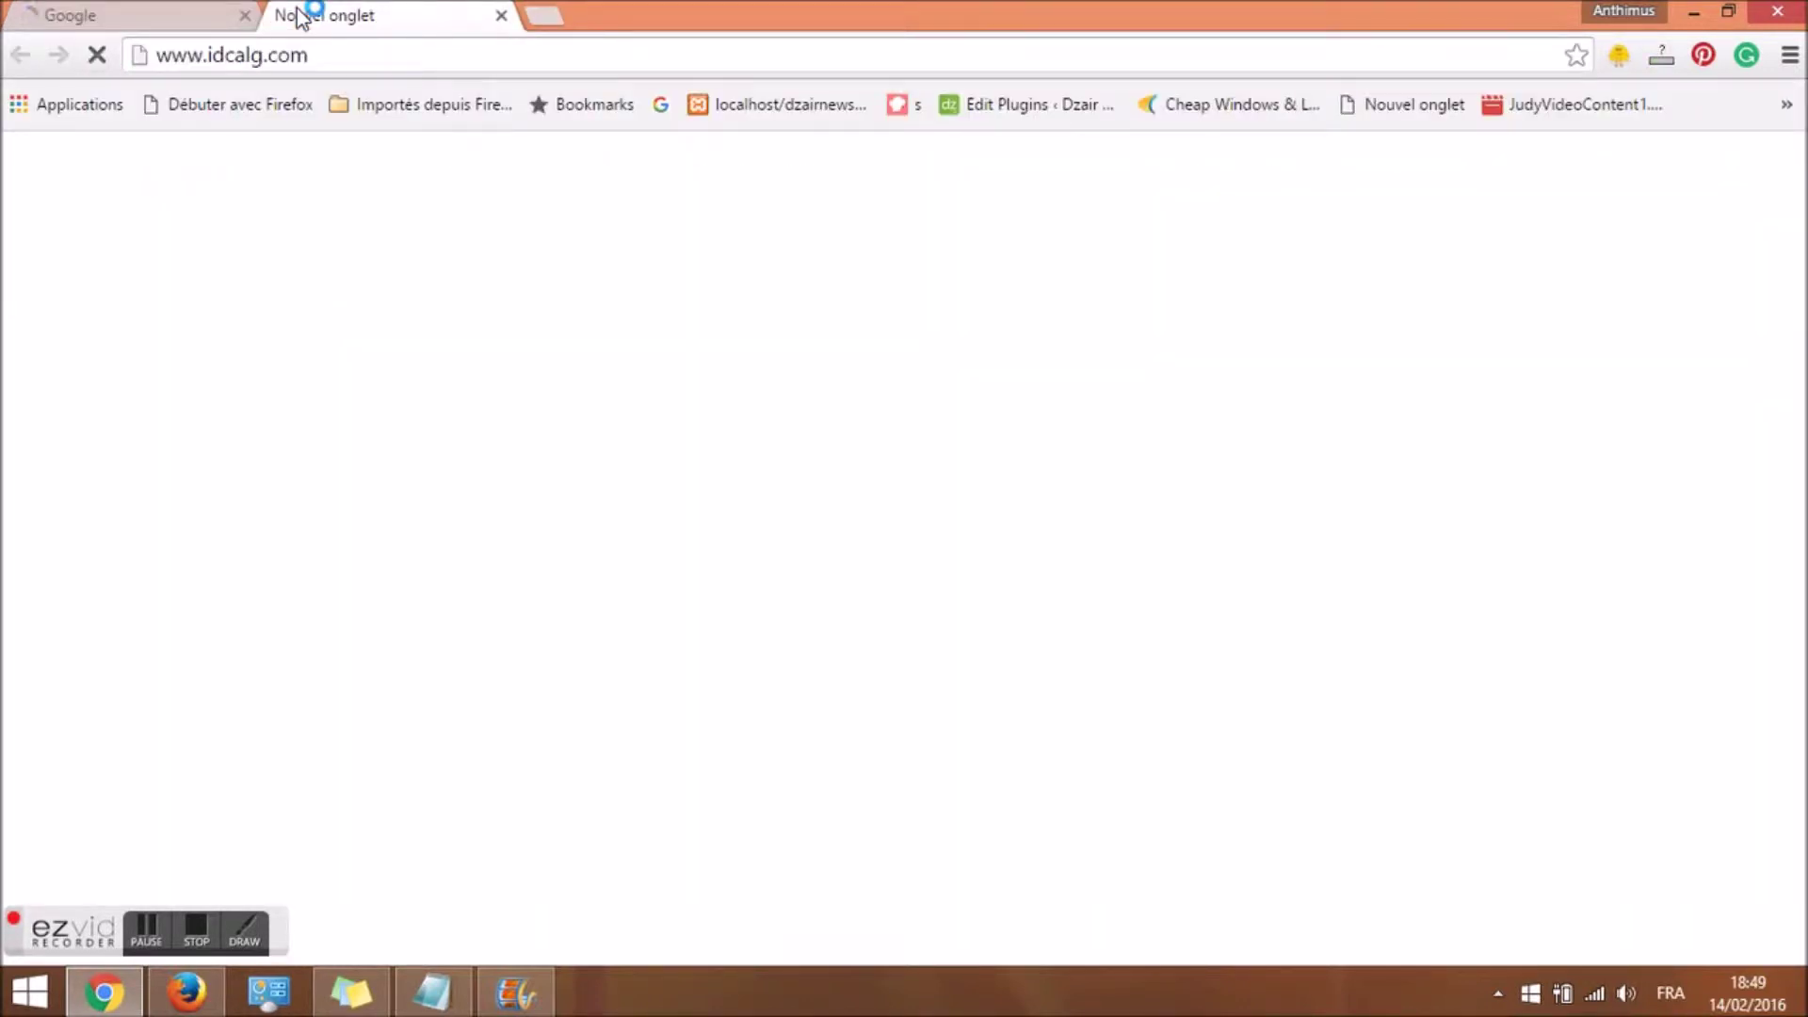
pyautogui.click(420, 57)
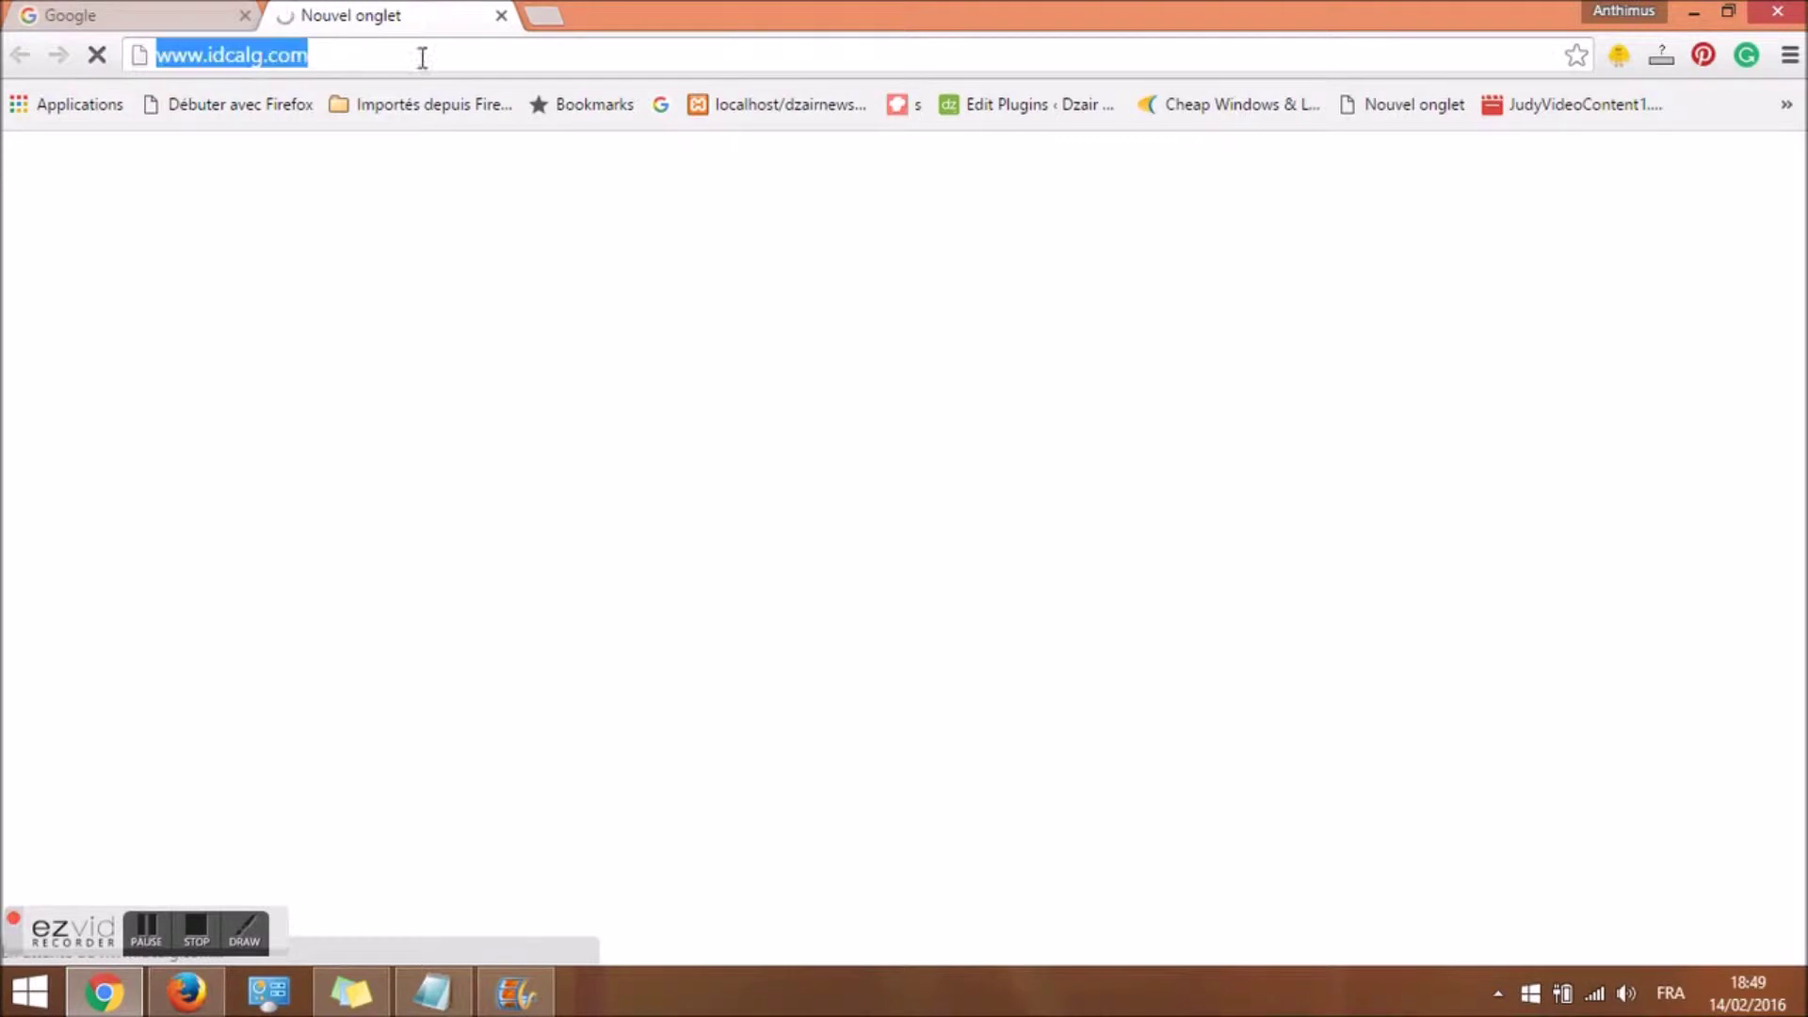
pyautogui.click(462, 47)
pyautogui.write('/')
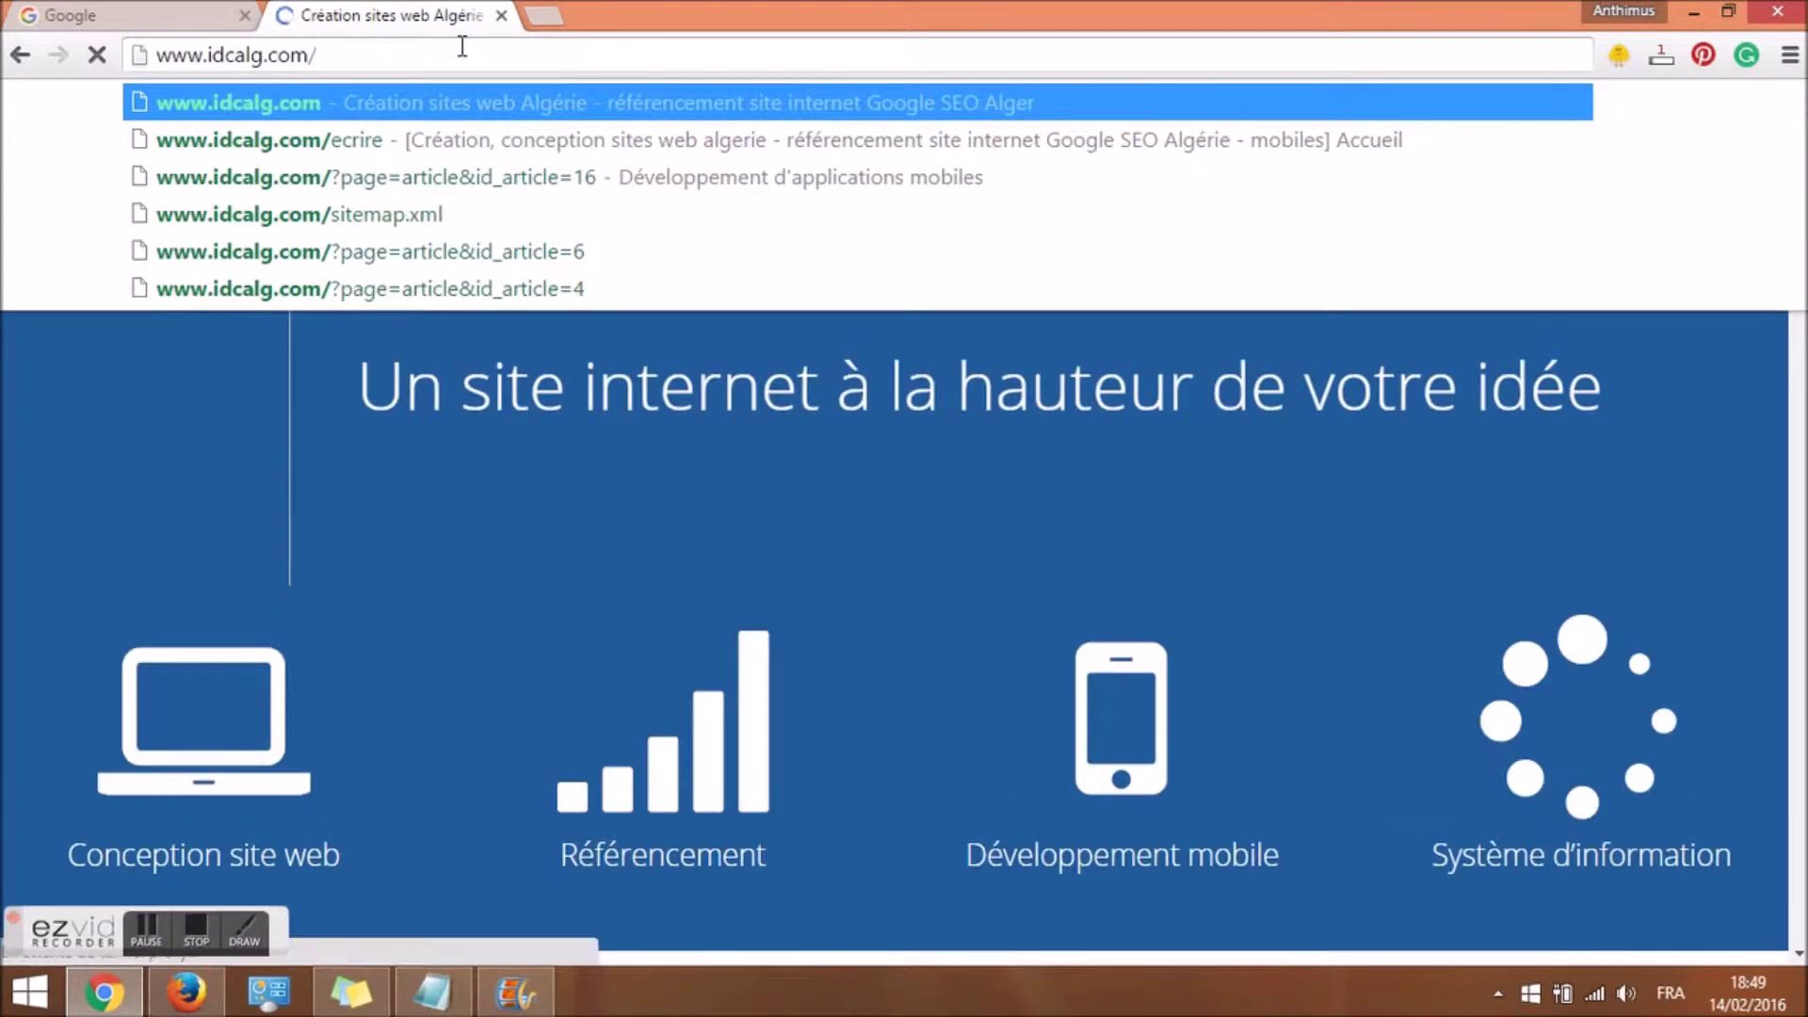
pyautogui.write('?c')
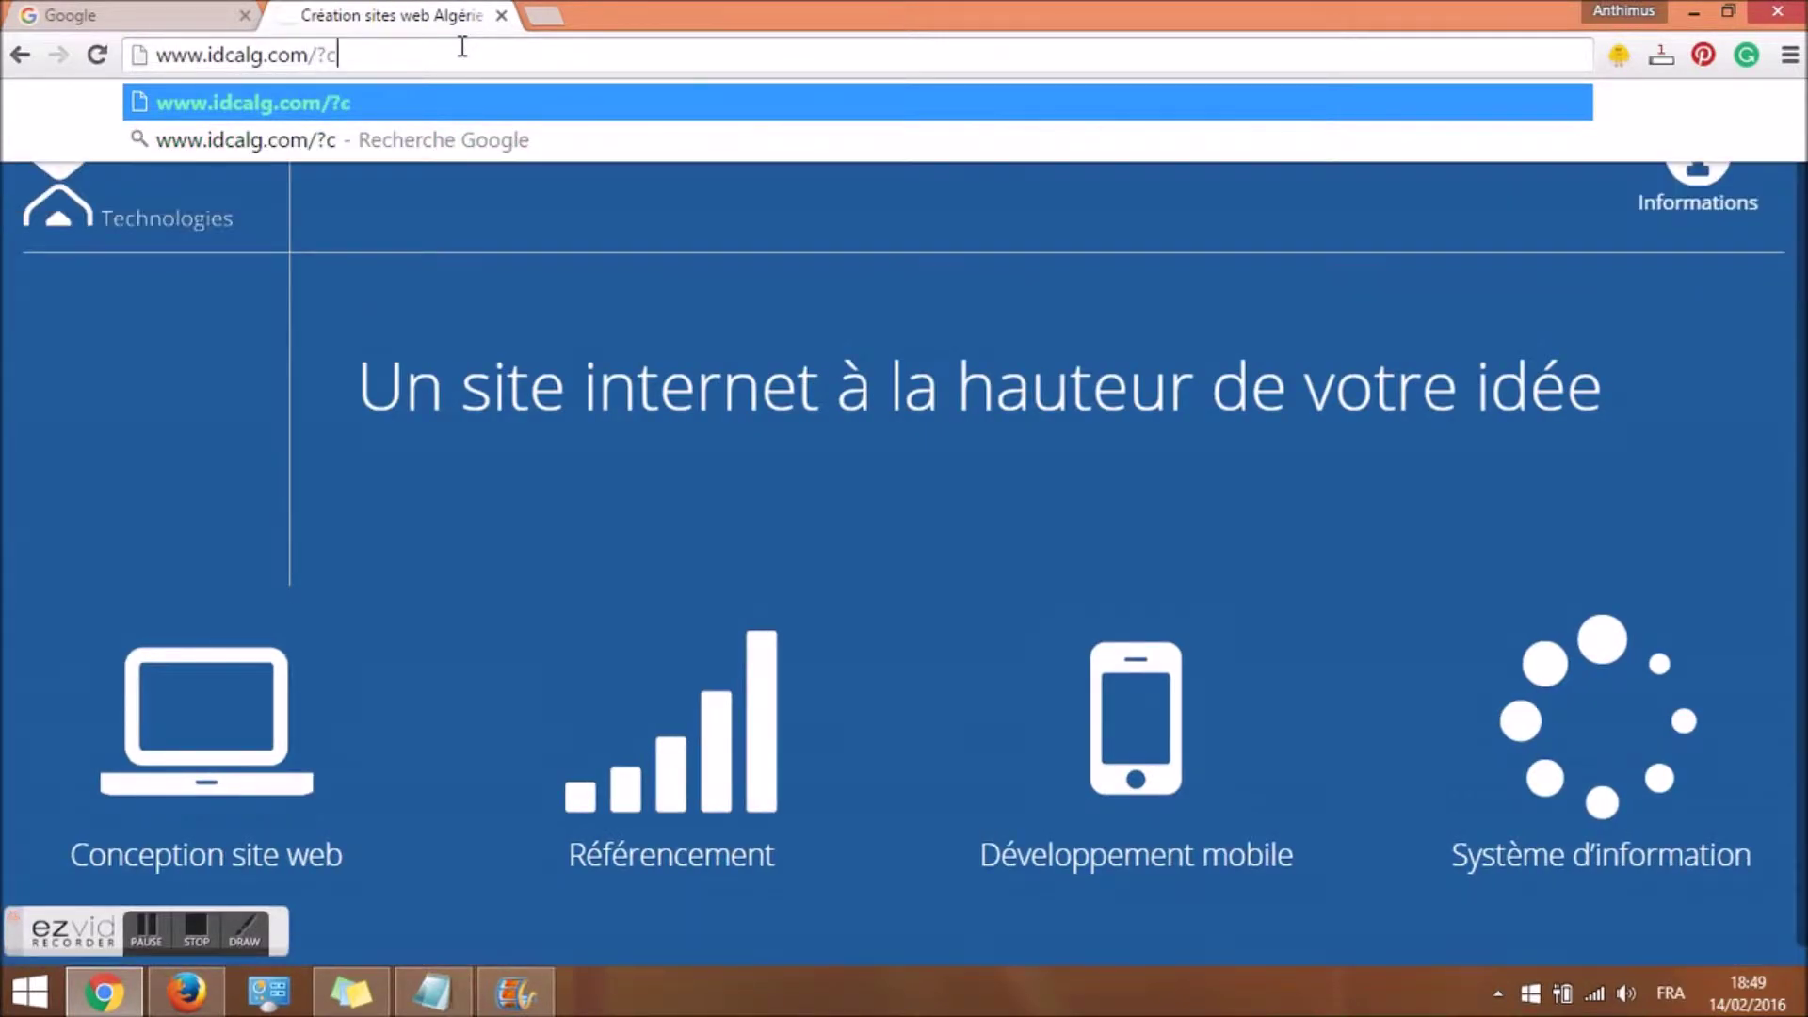
pyautogui.write('onception-site-web')
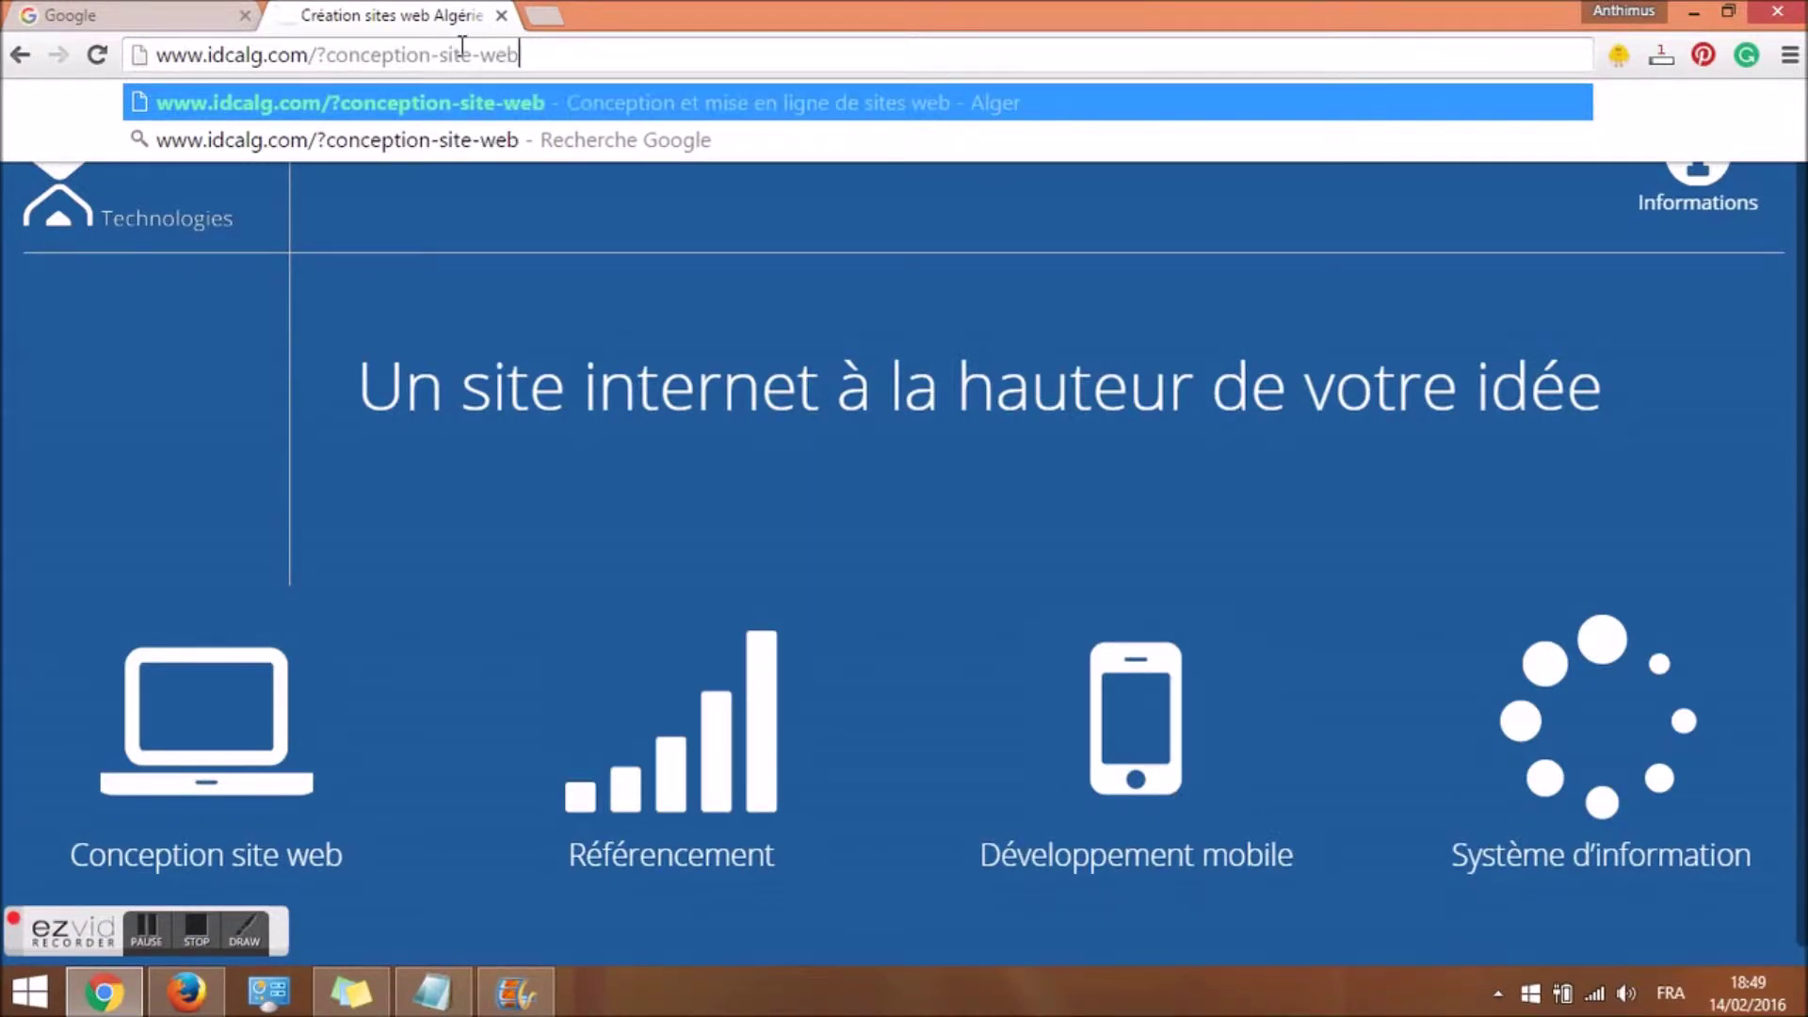
pyautogui.press('Return')
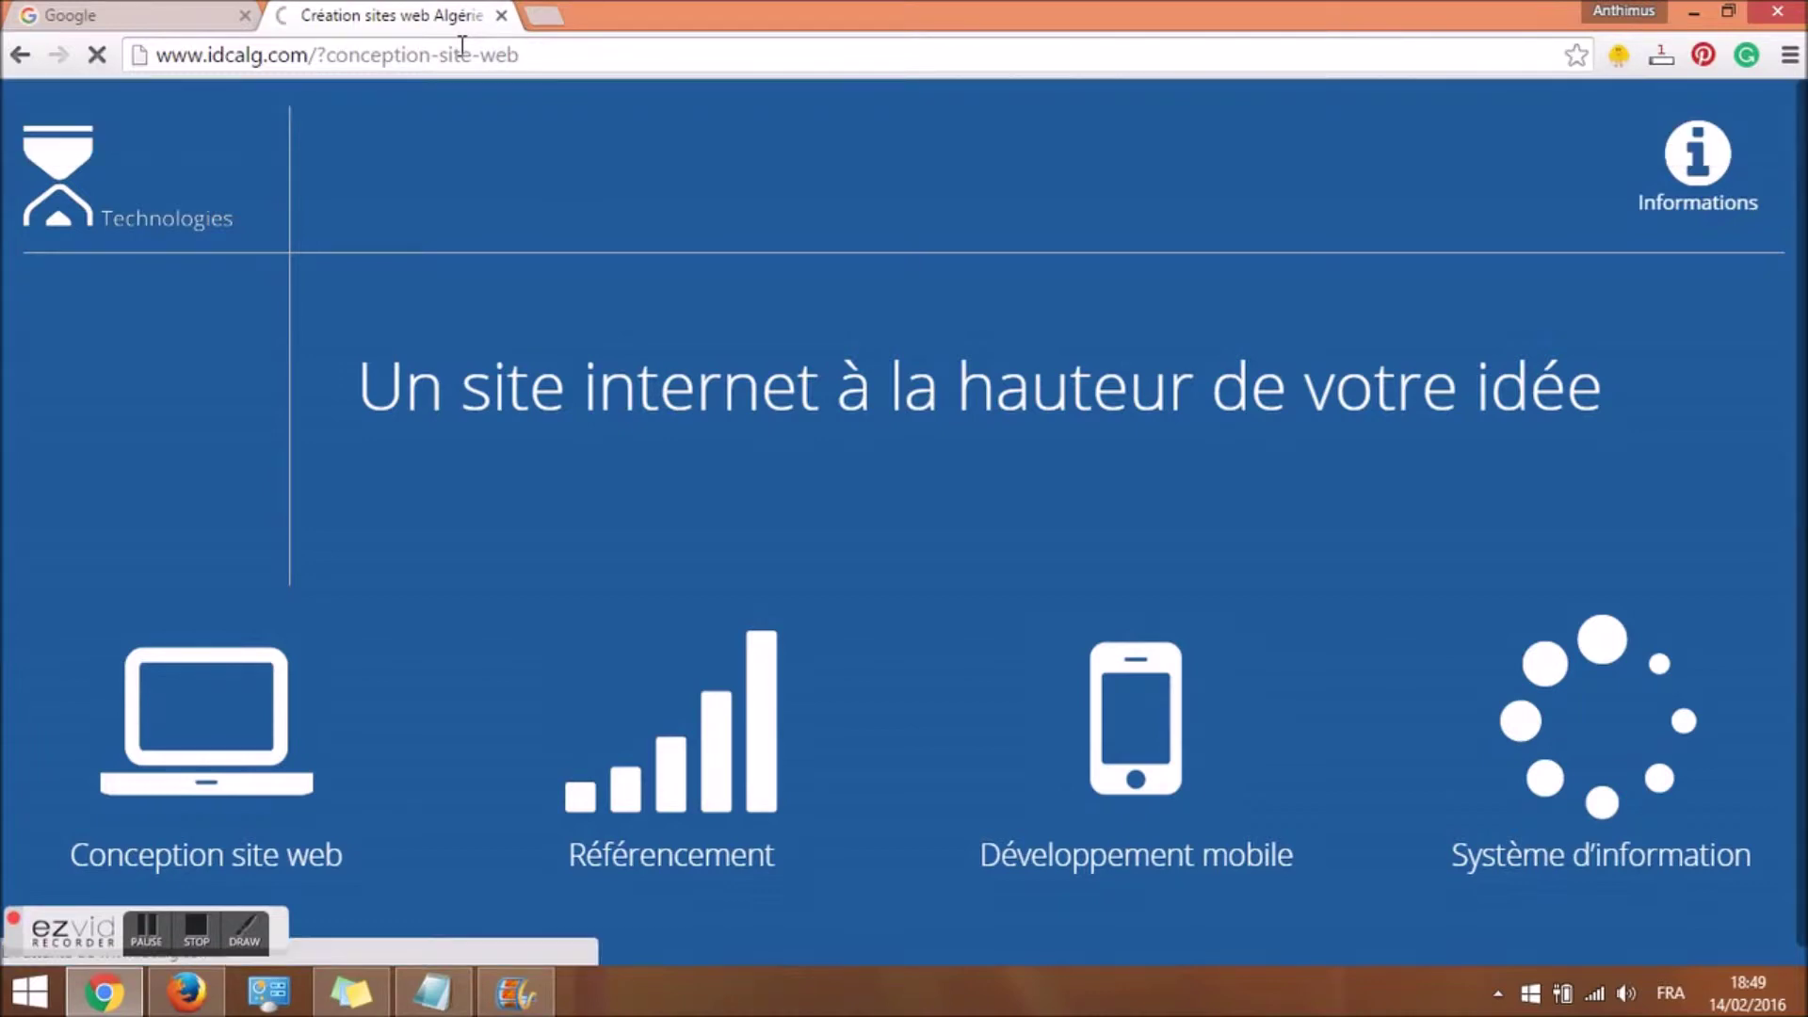
# Copy the page address without its #r4 ending.
pyautogui.click(465, 54)
pyautogui.rightClick(465, 54)
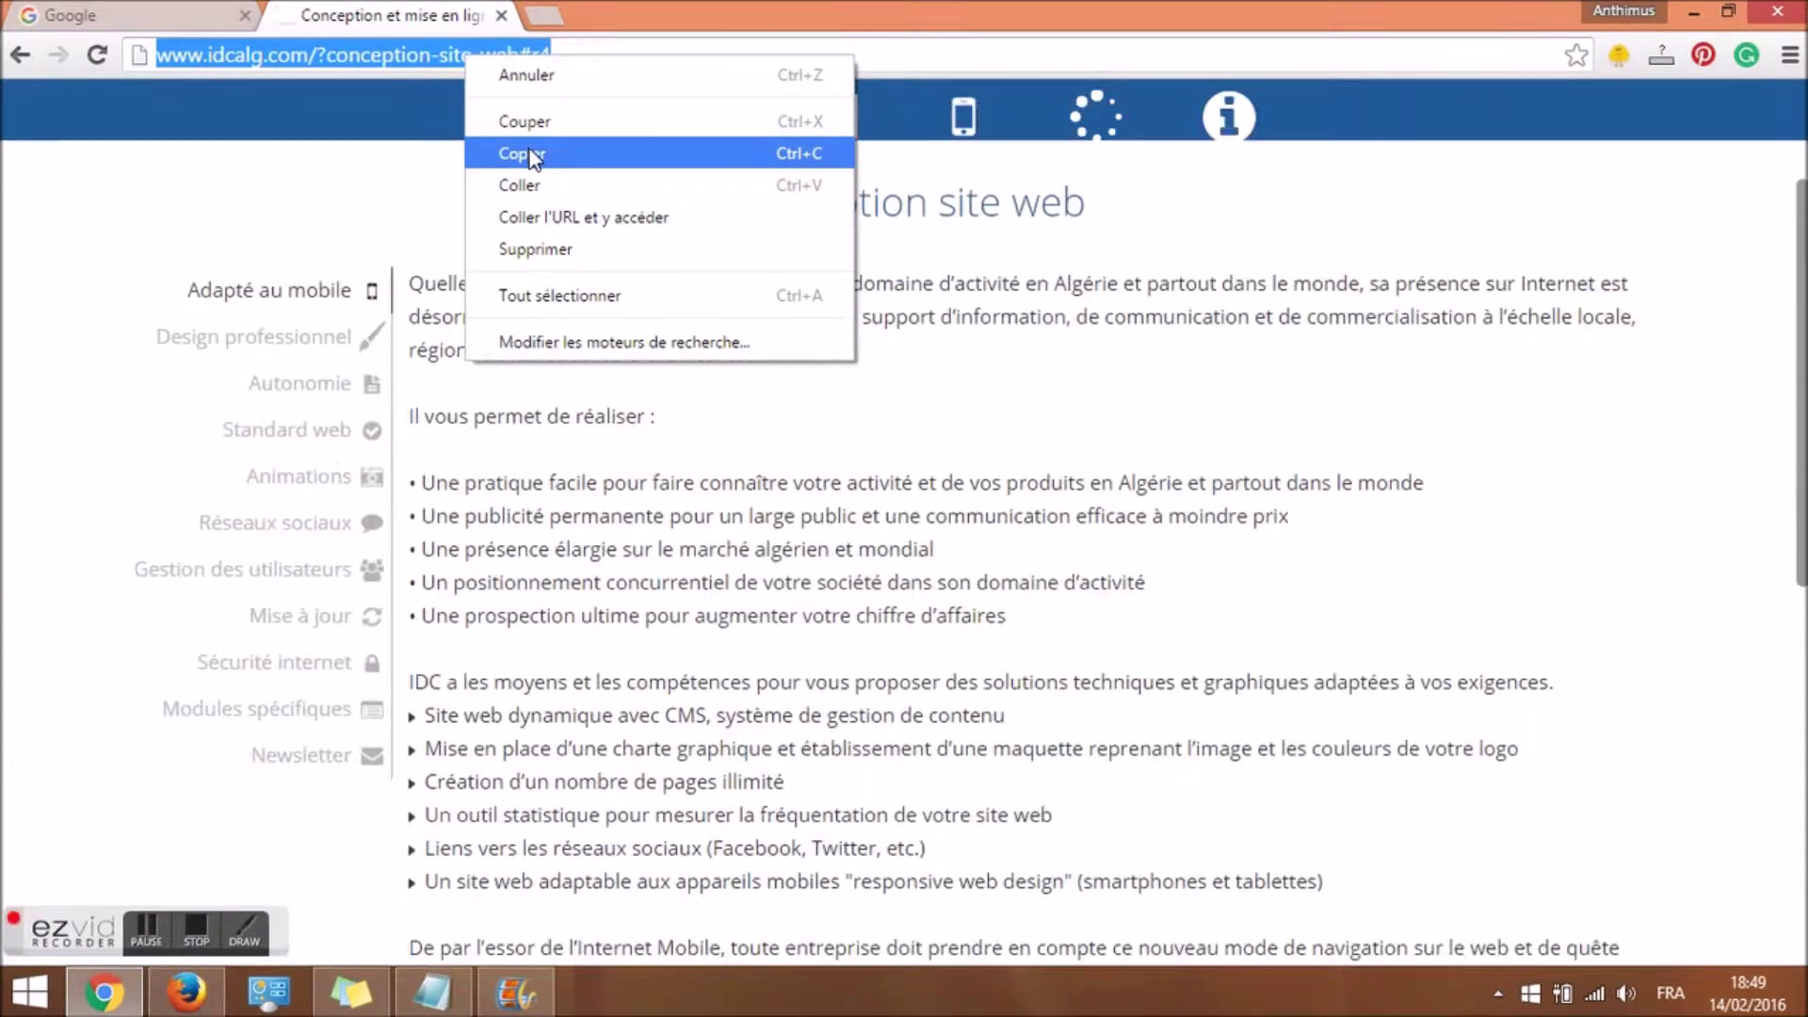
pyautogui.click(530, 153)
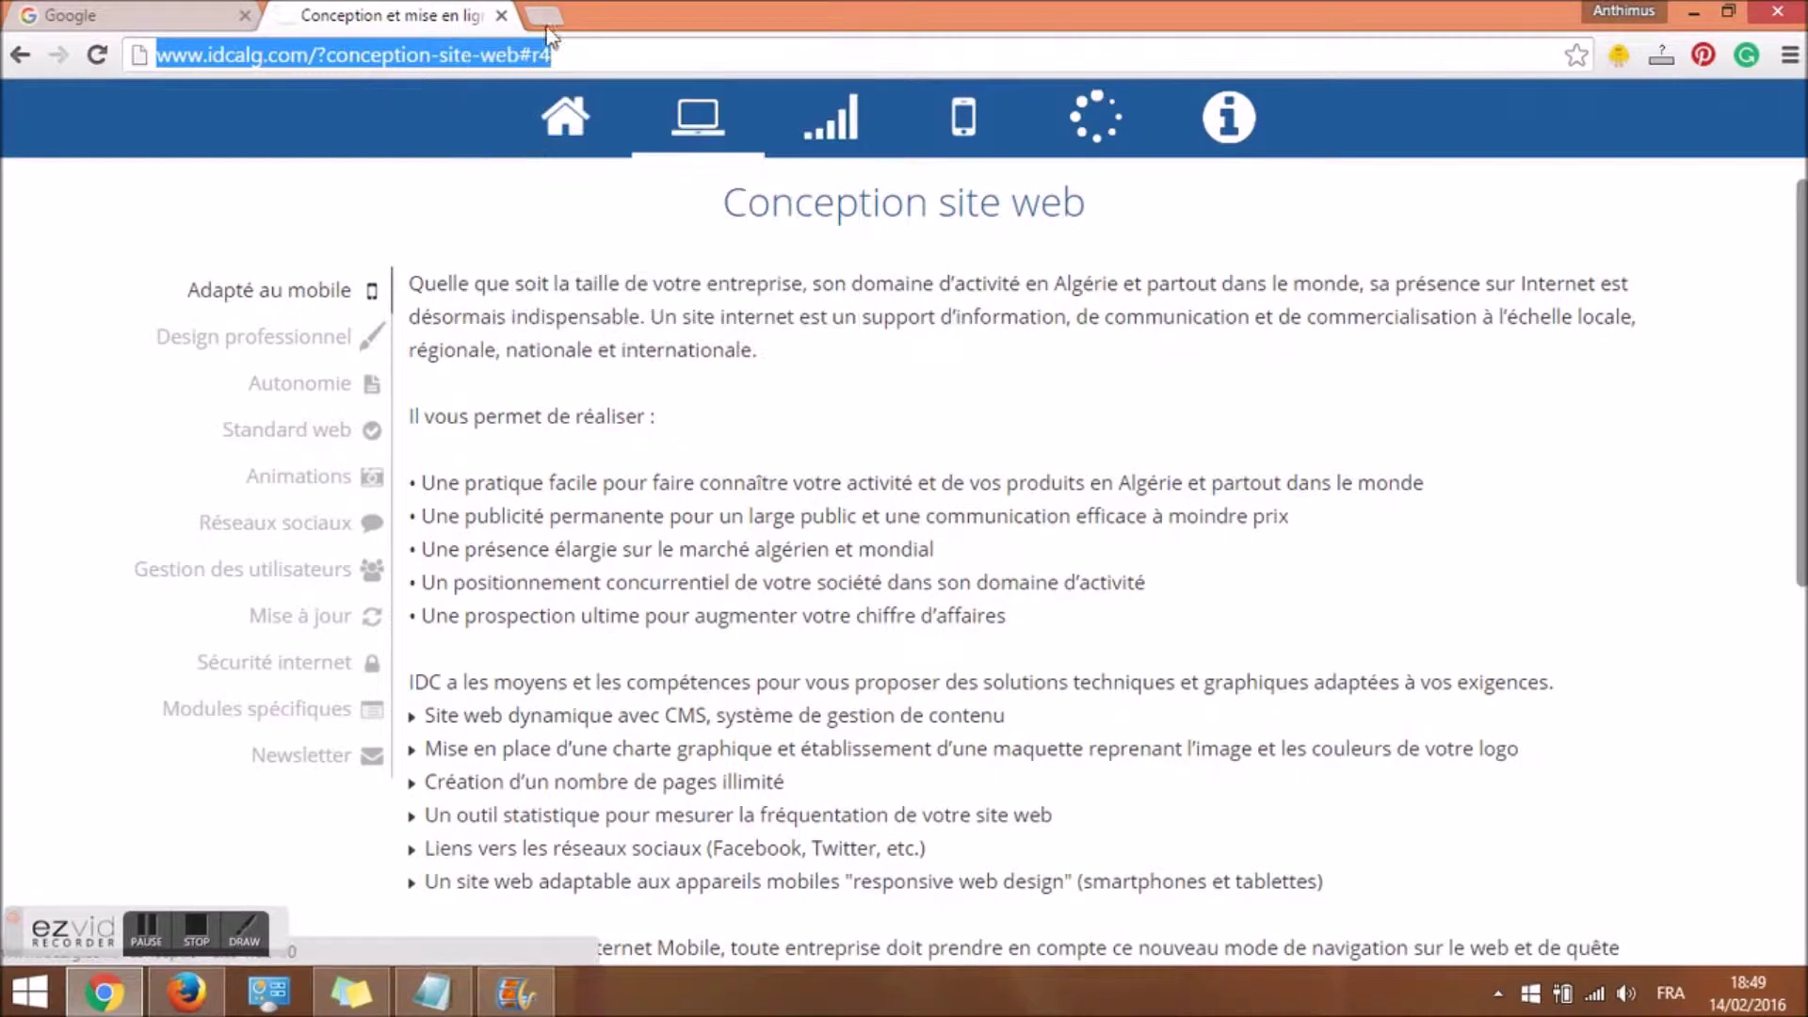
pyautogui.moveTo(519, 54); pyautogui.dragTo(139, 54)
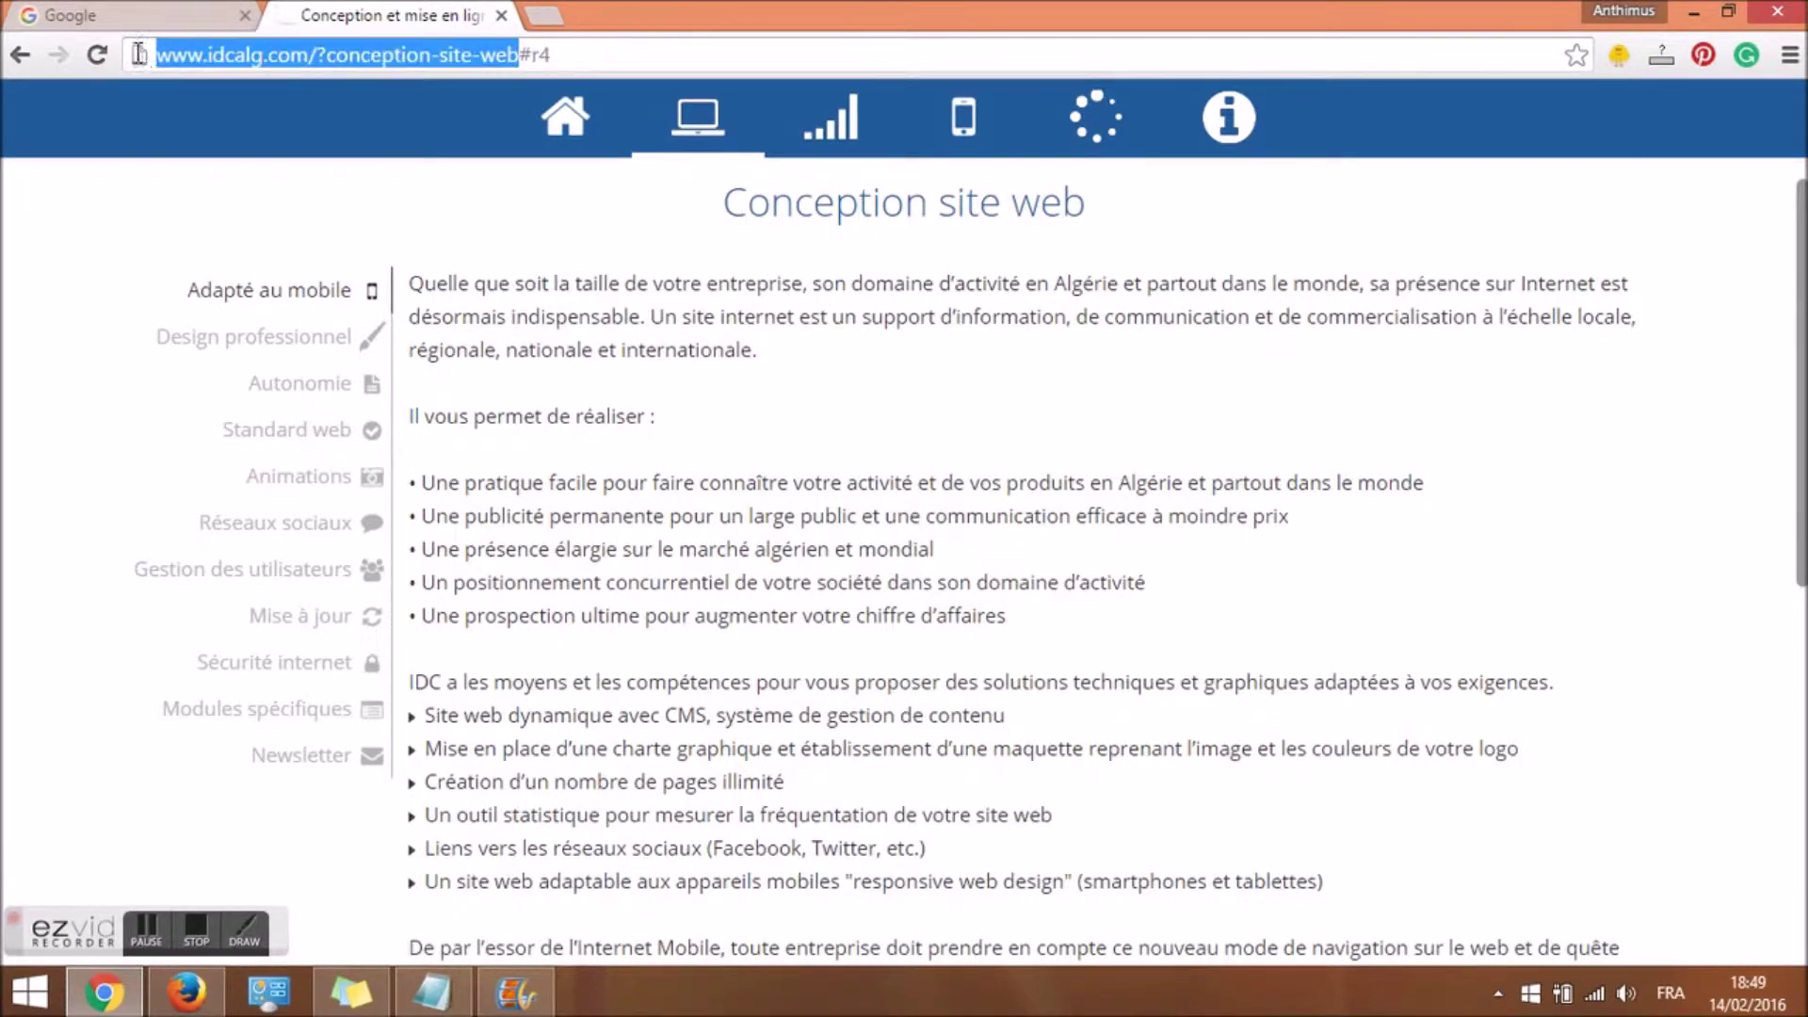
pyautogui.rightClick(400, 61)
pyautogui.click(457, 136)
pyautogui.click(546, 15)
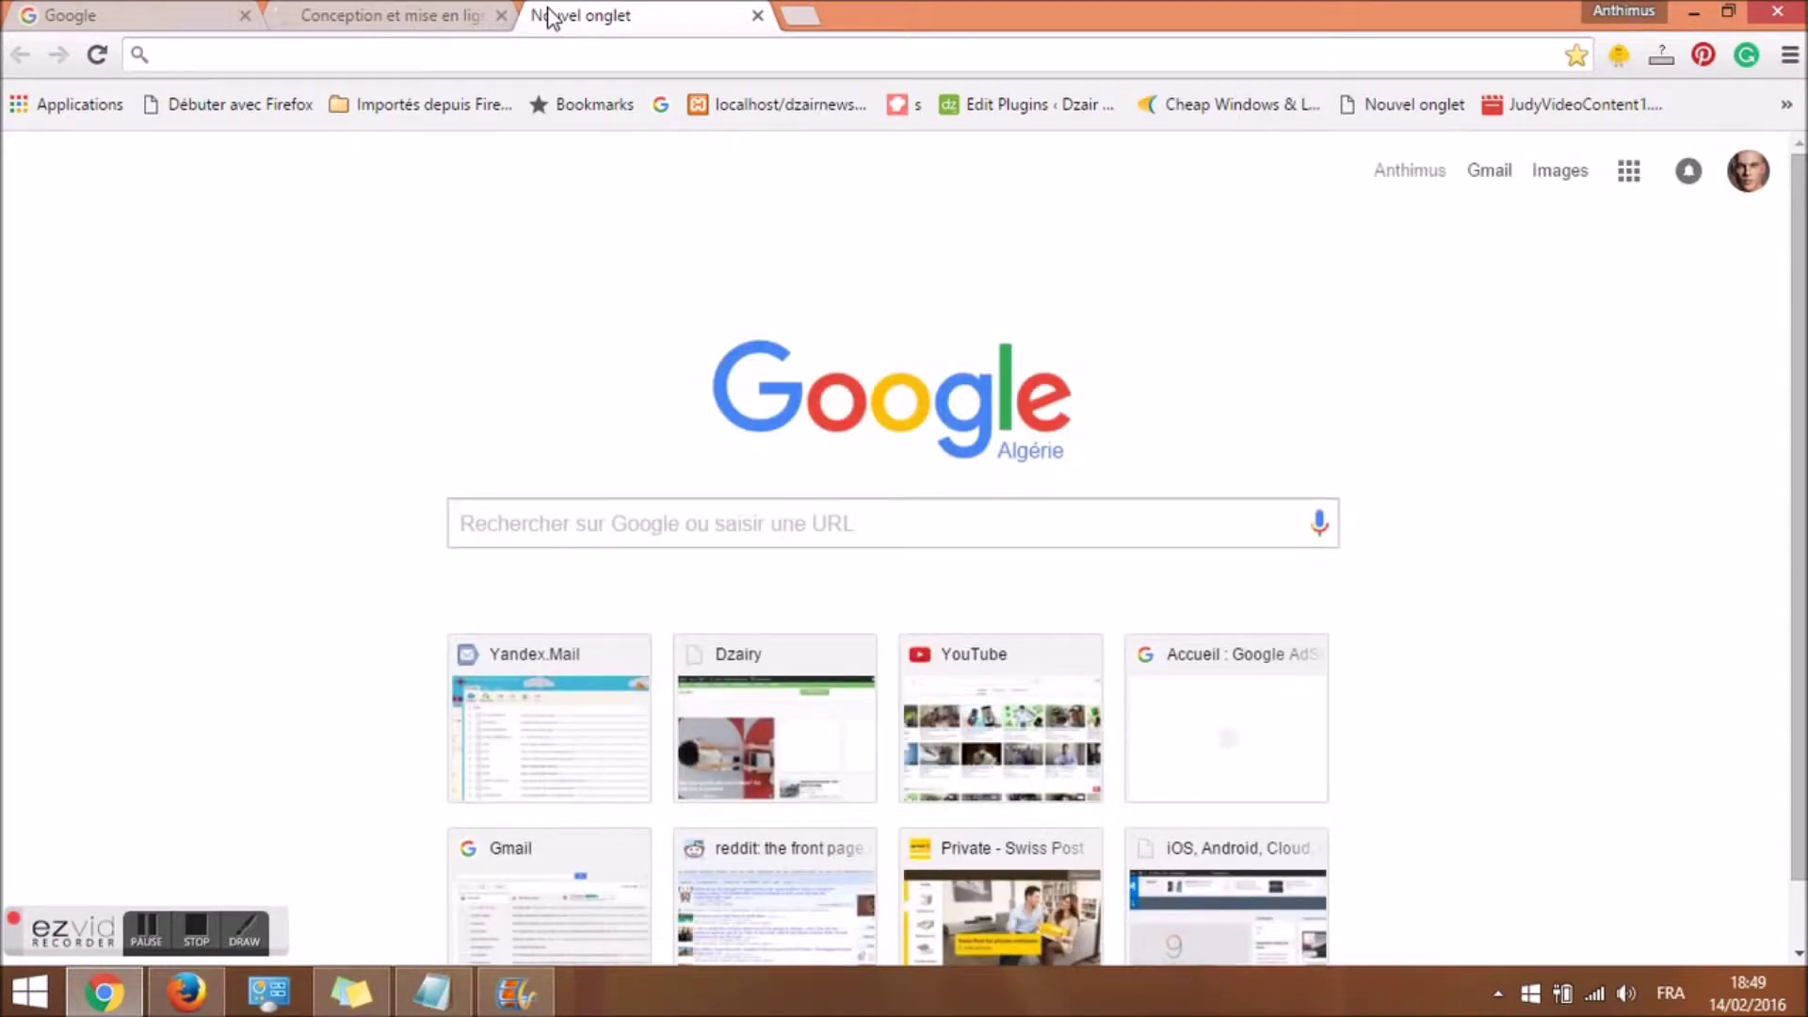
# Open the goo.gl URL shortener.
pyautogui.write('go')
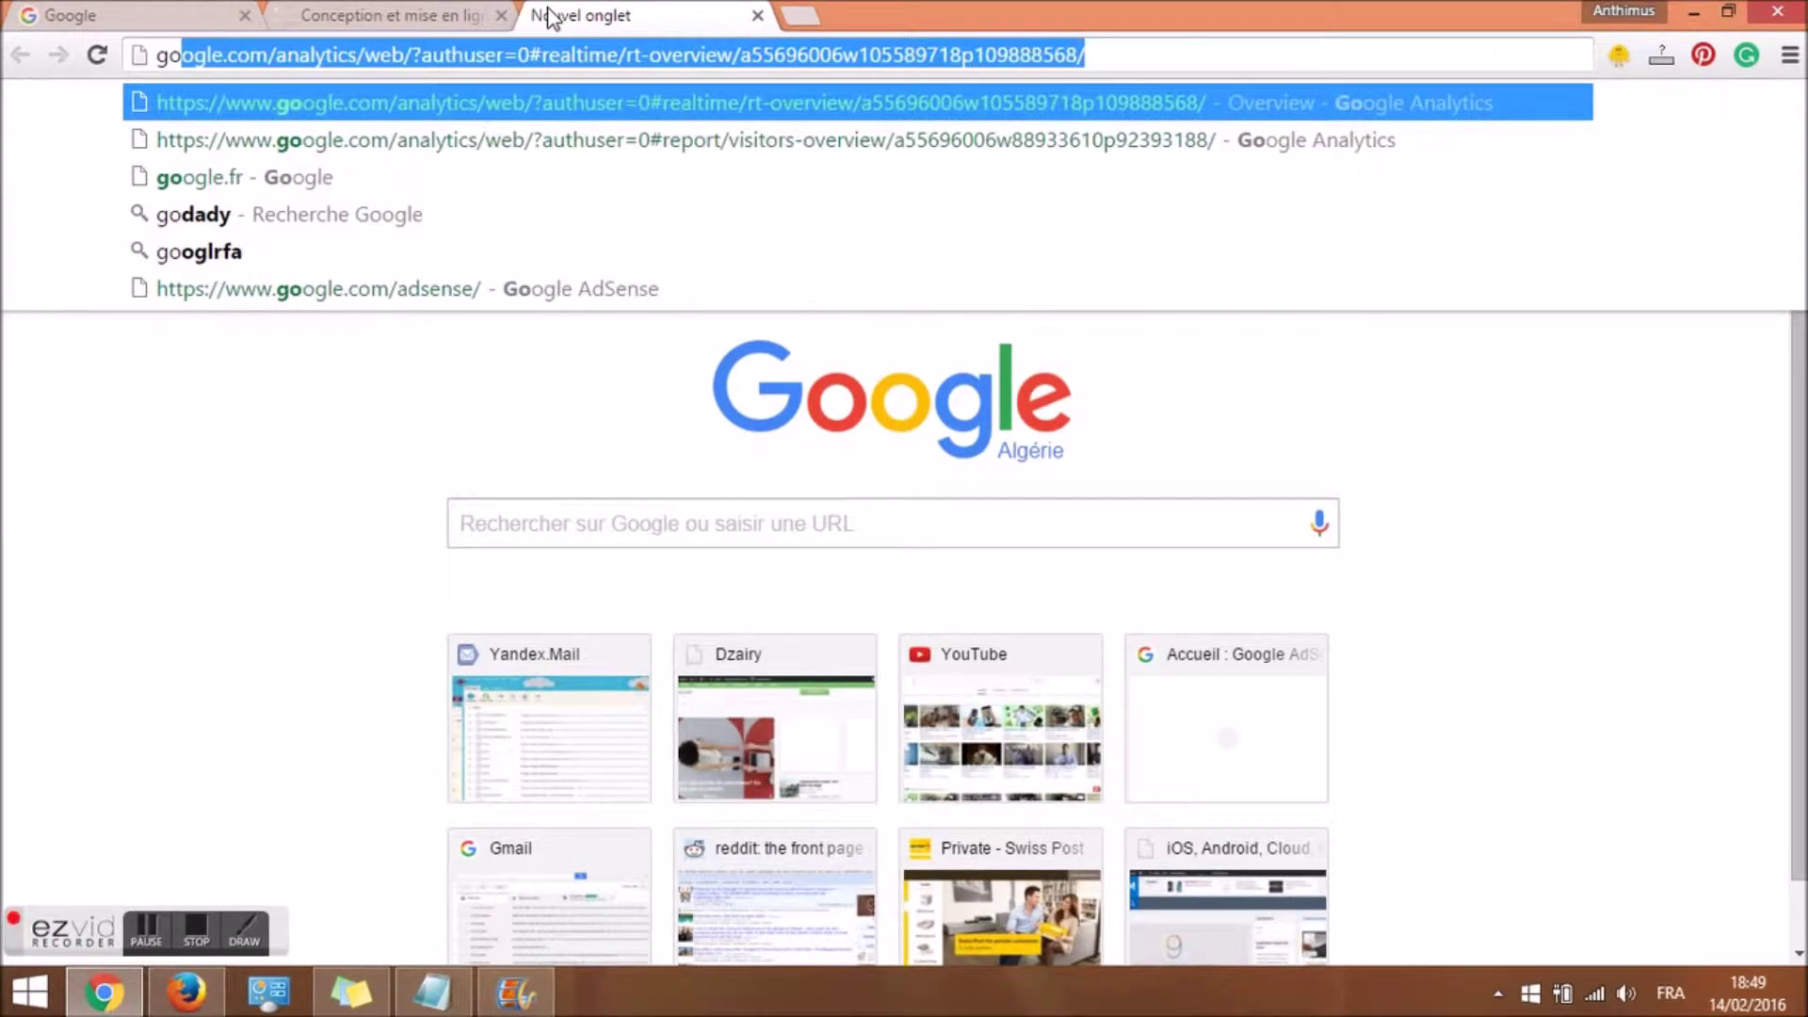
pyautogui.write('.')
pyautogui.press('BackSpace')
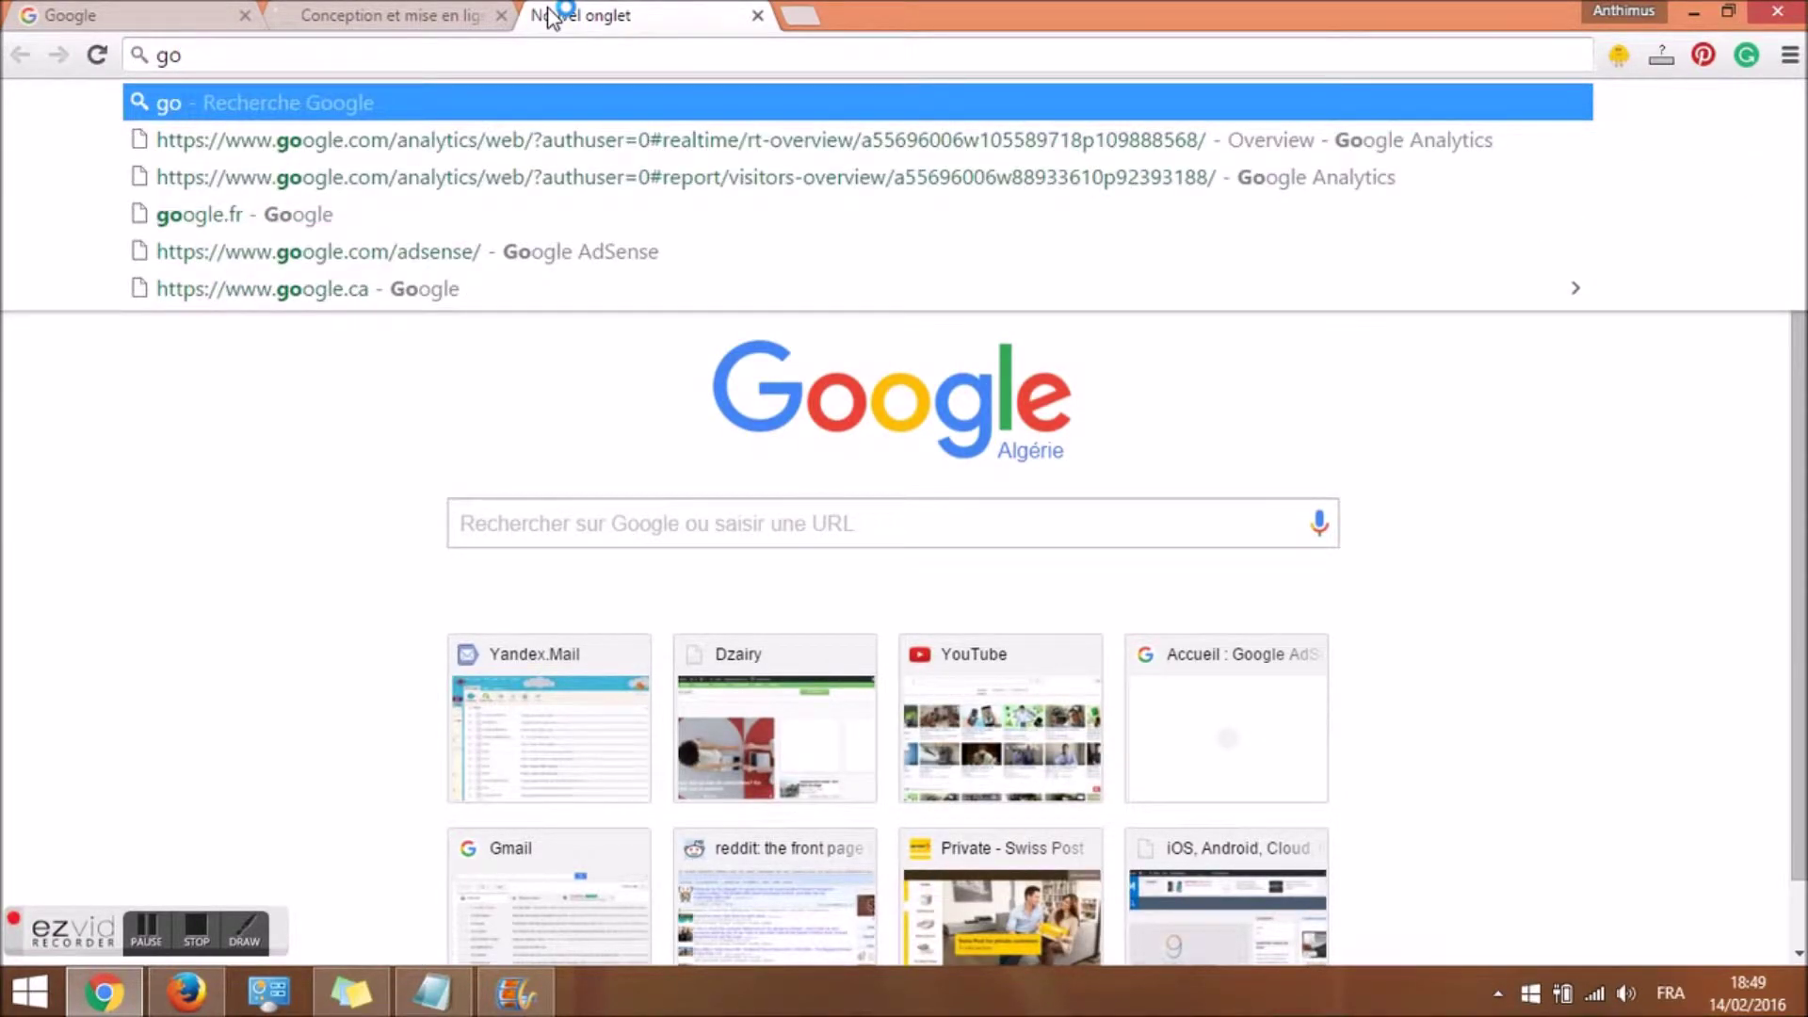
pyautogui.write('o.gl')
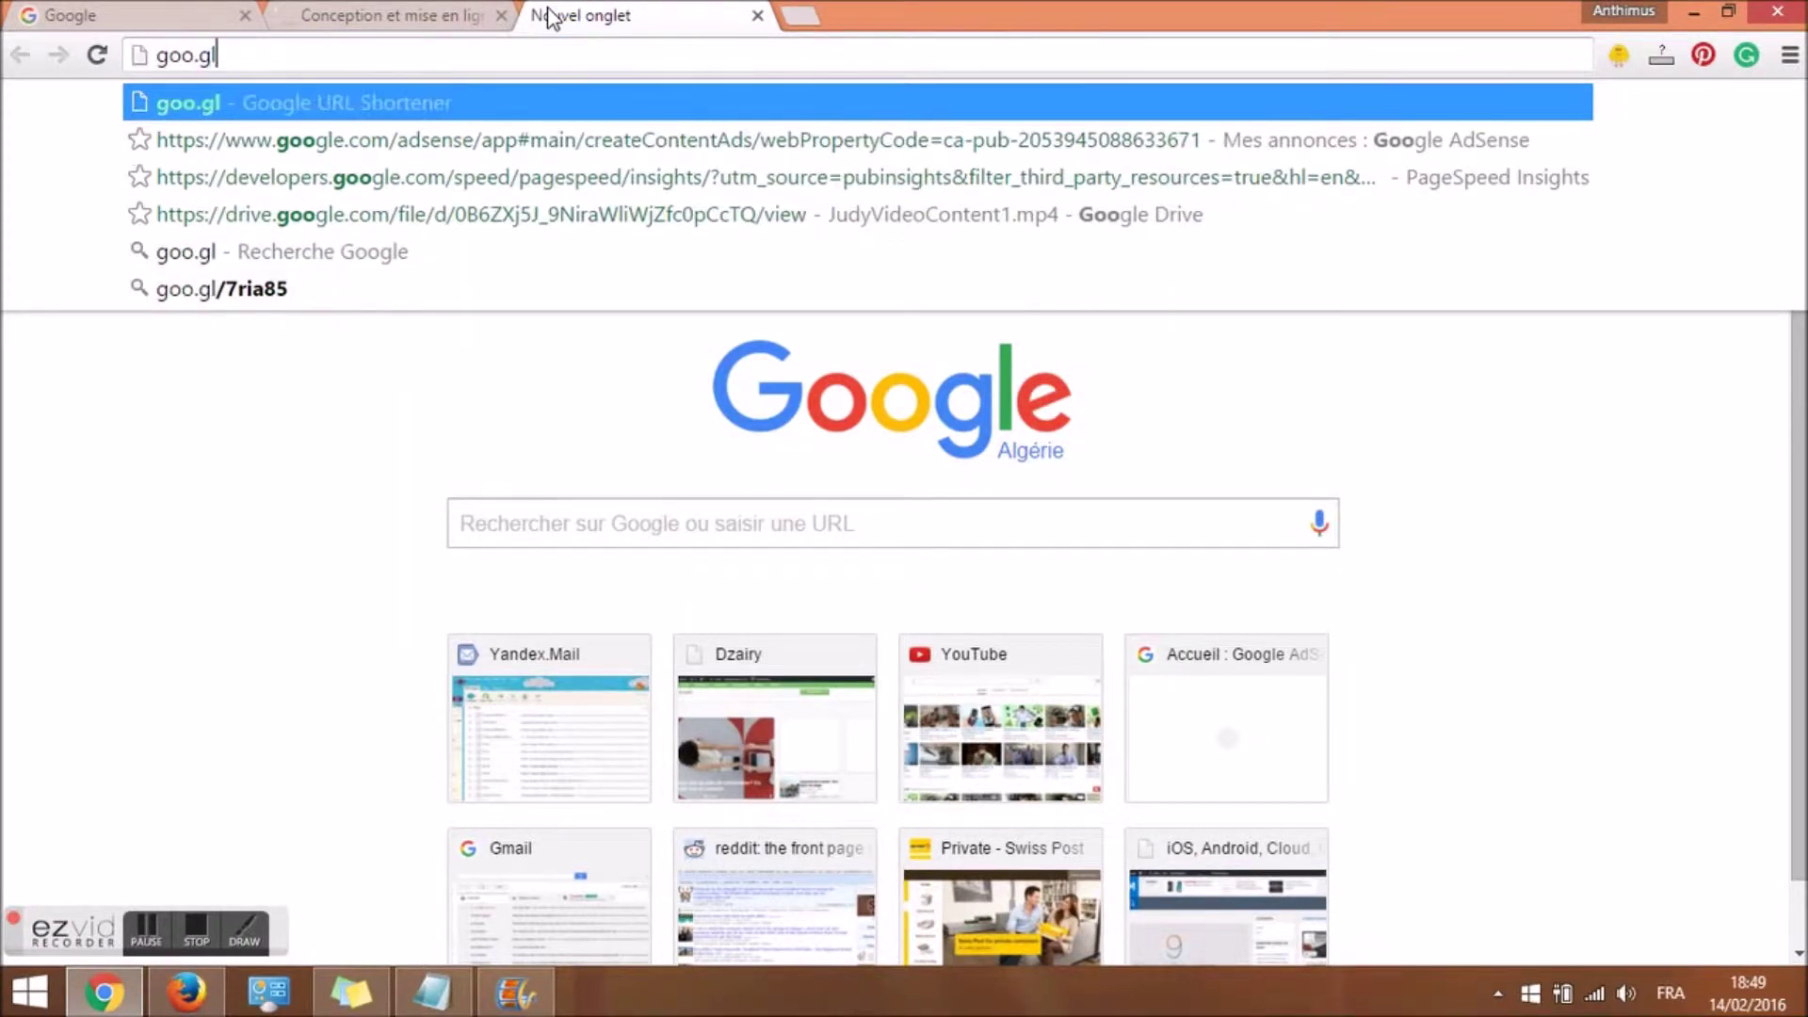
pyautogui.press('Return')
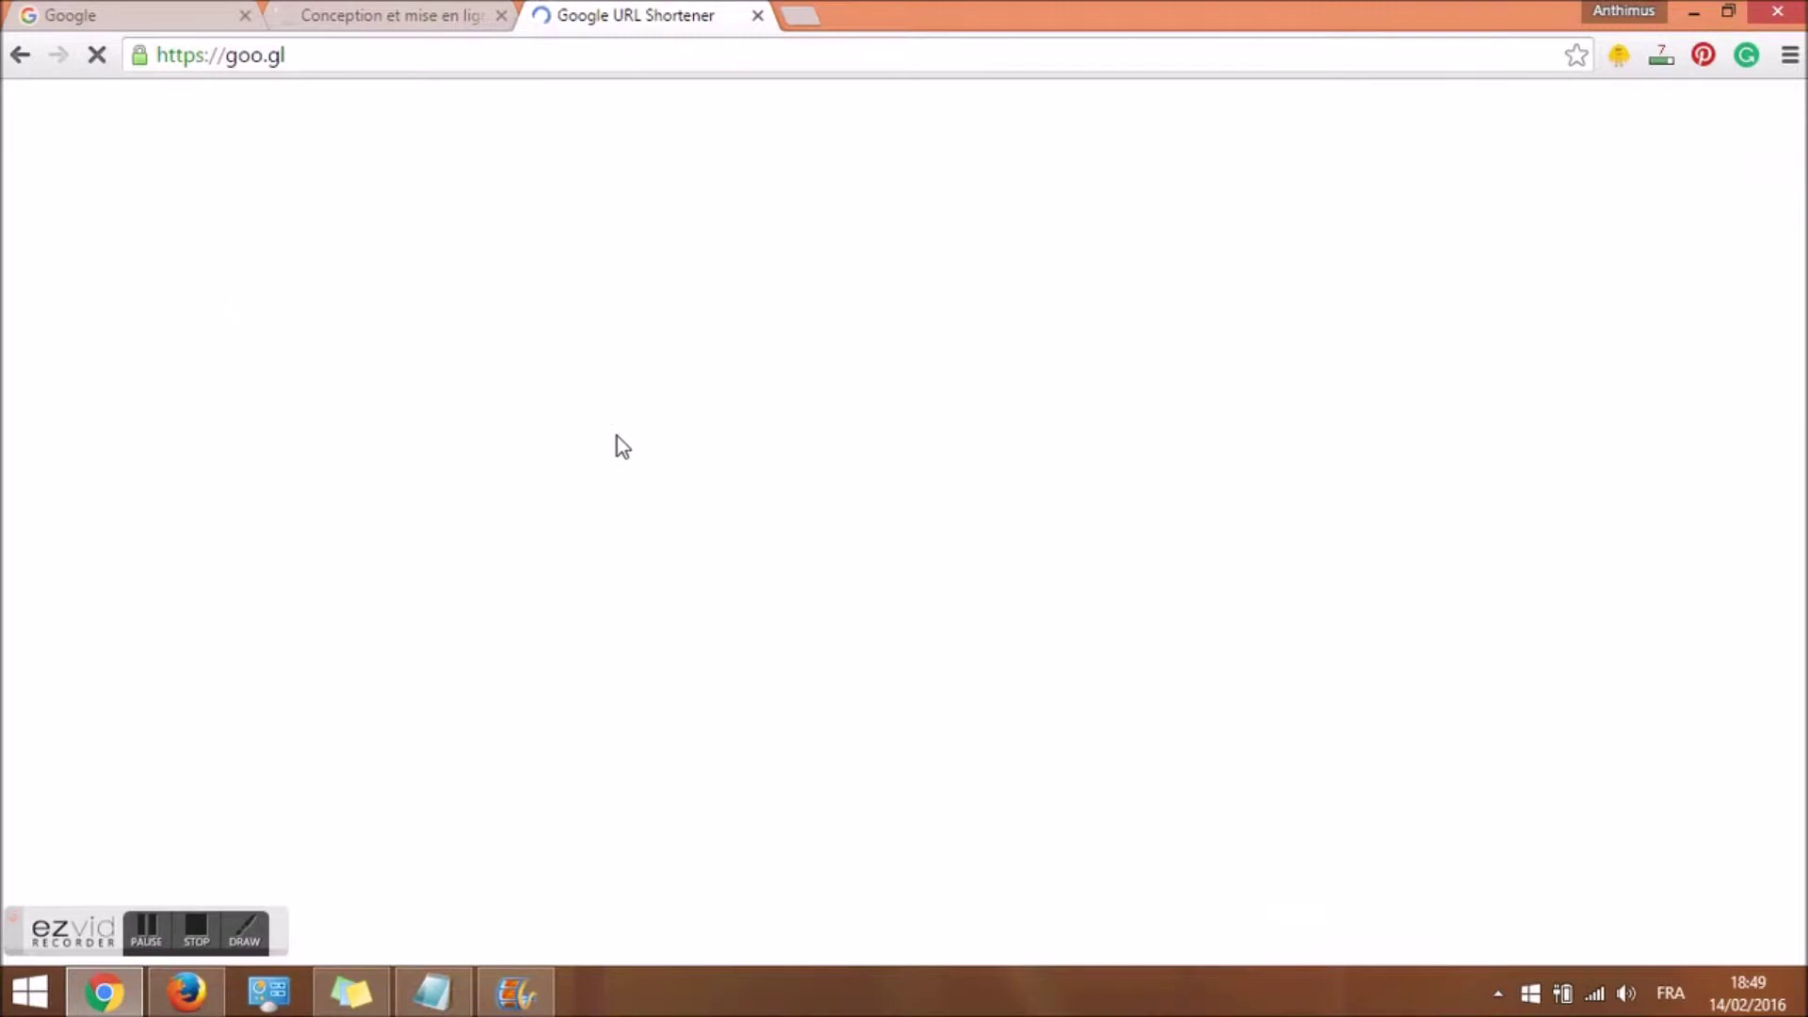
pyautogui.click(434, 318)
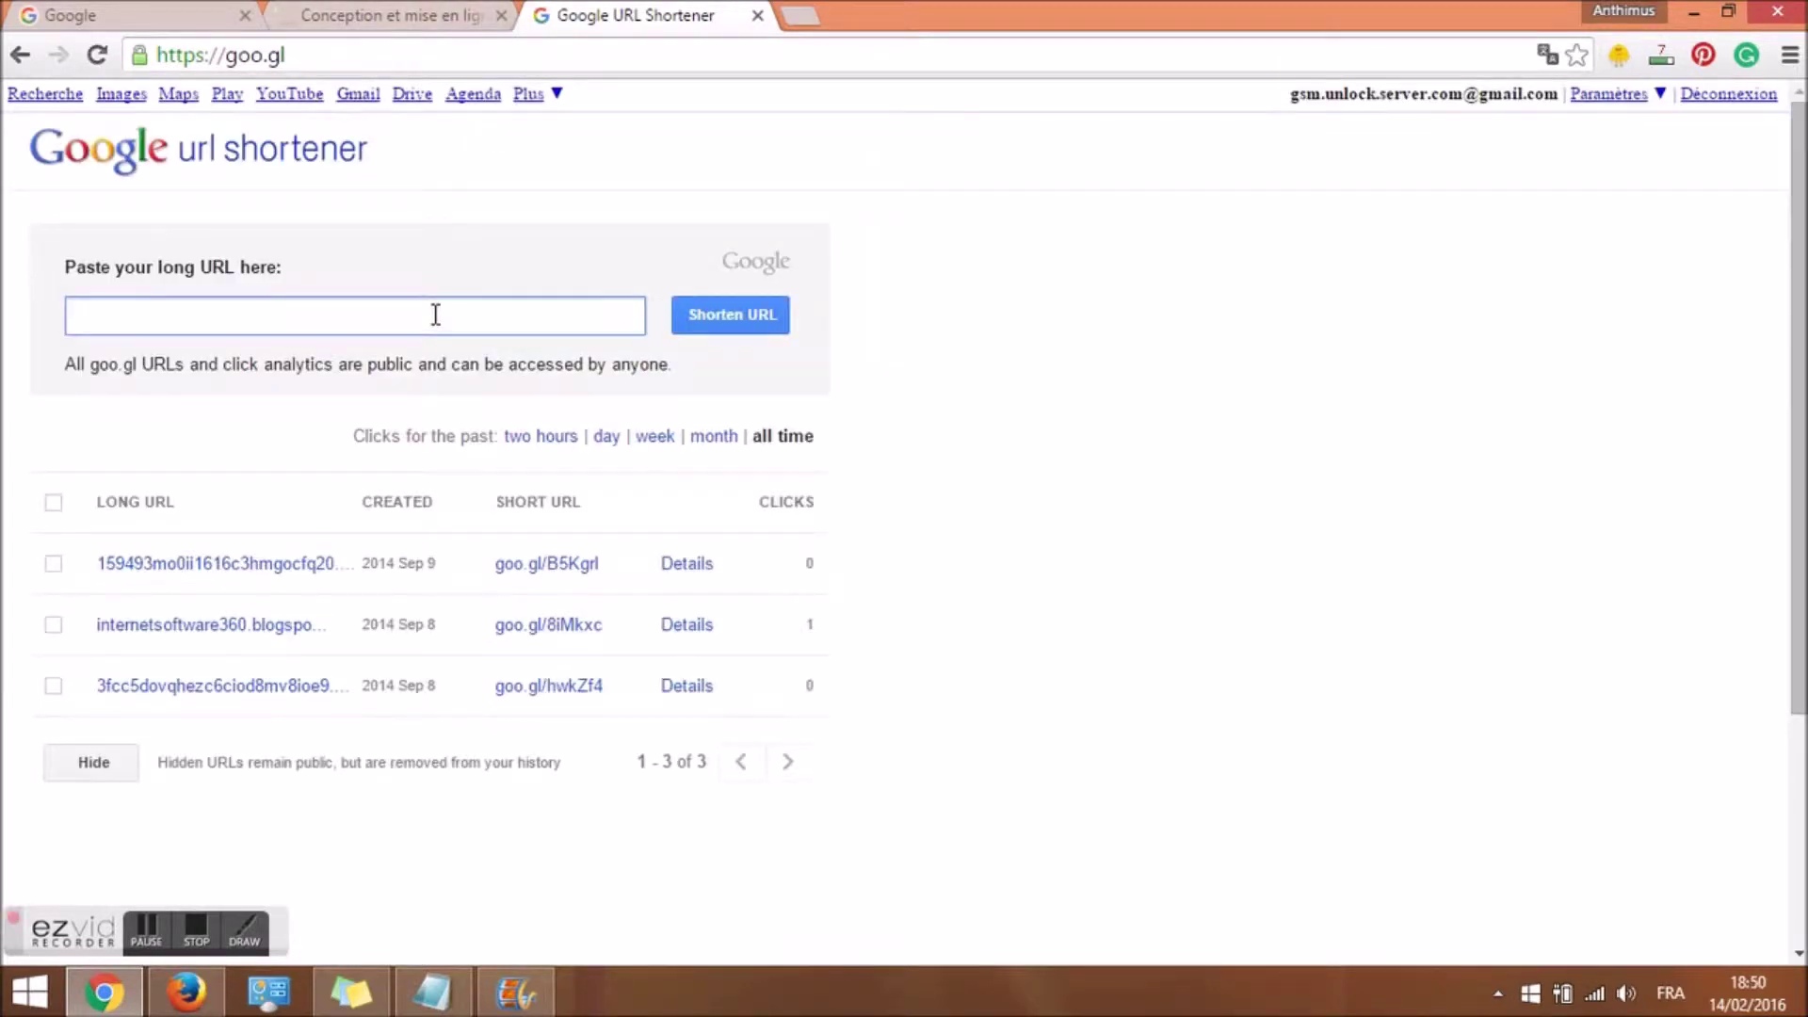
pyautogui.hotkey('ctrl', 'v')
pyautogui.click(715, 318)
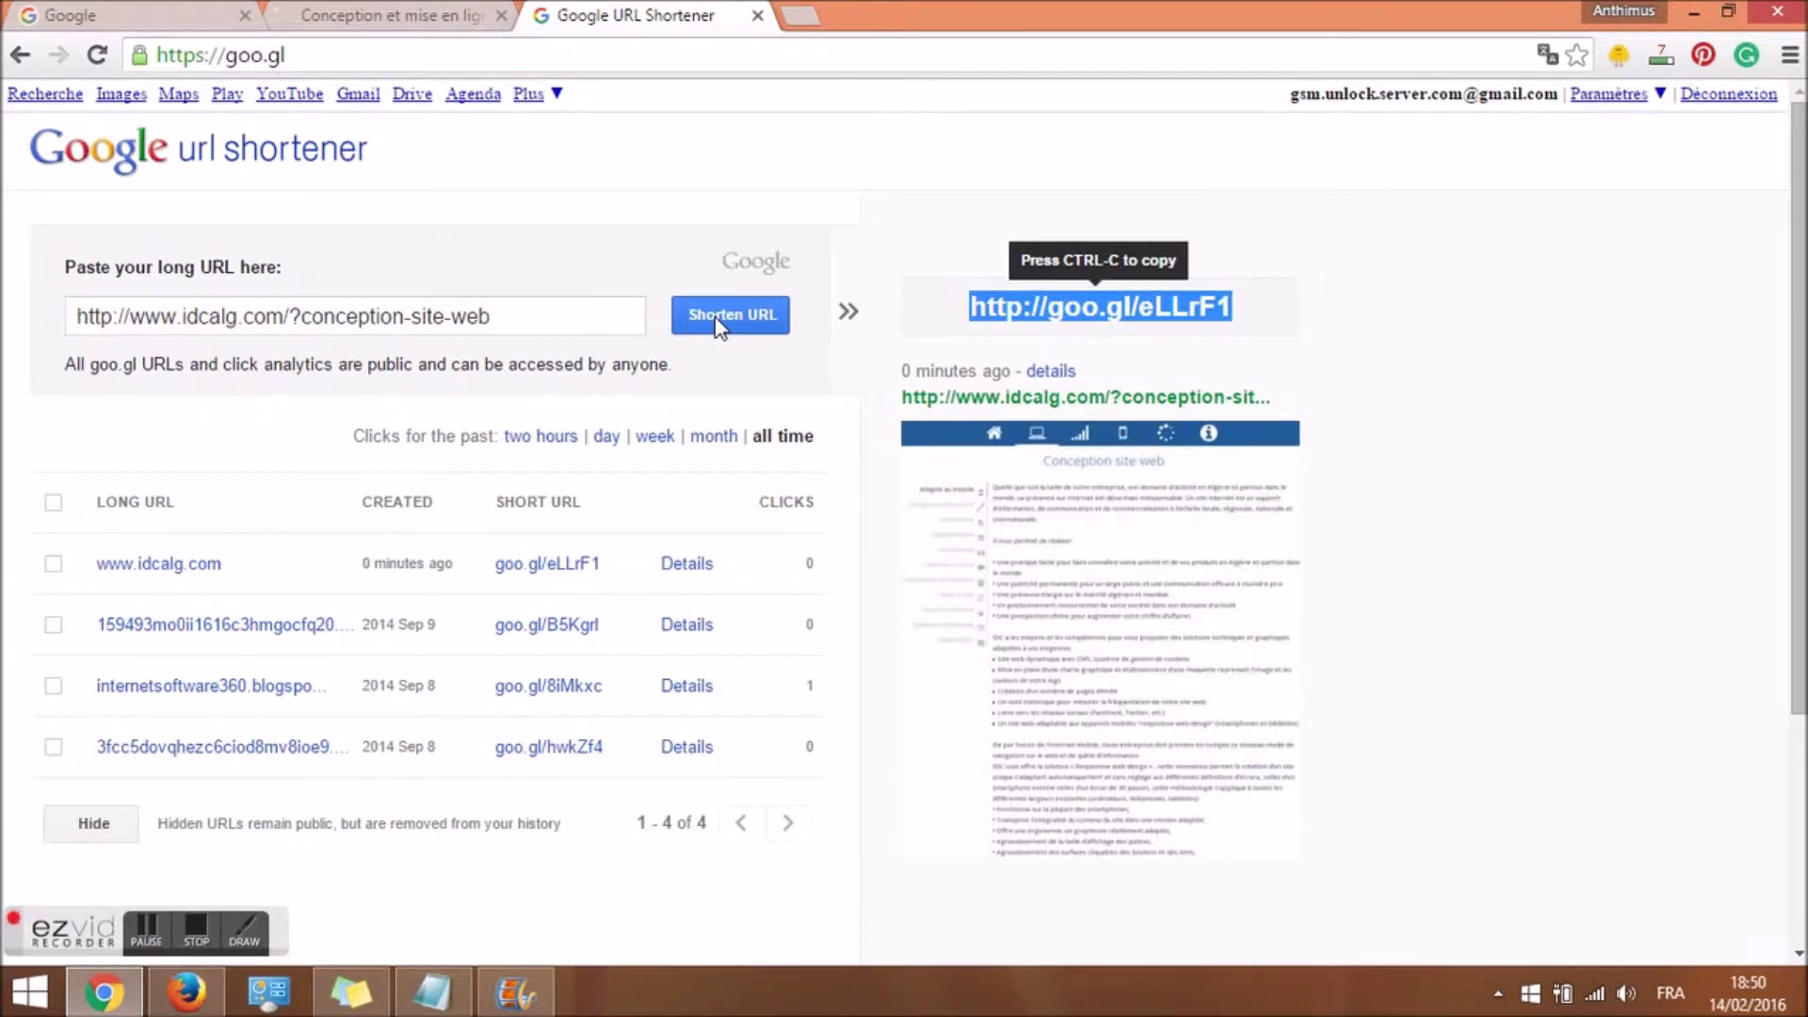
pyautogui.rightClick(1061, 313)
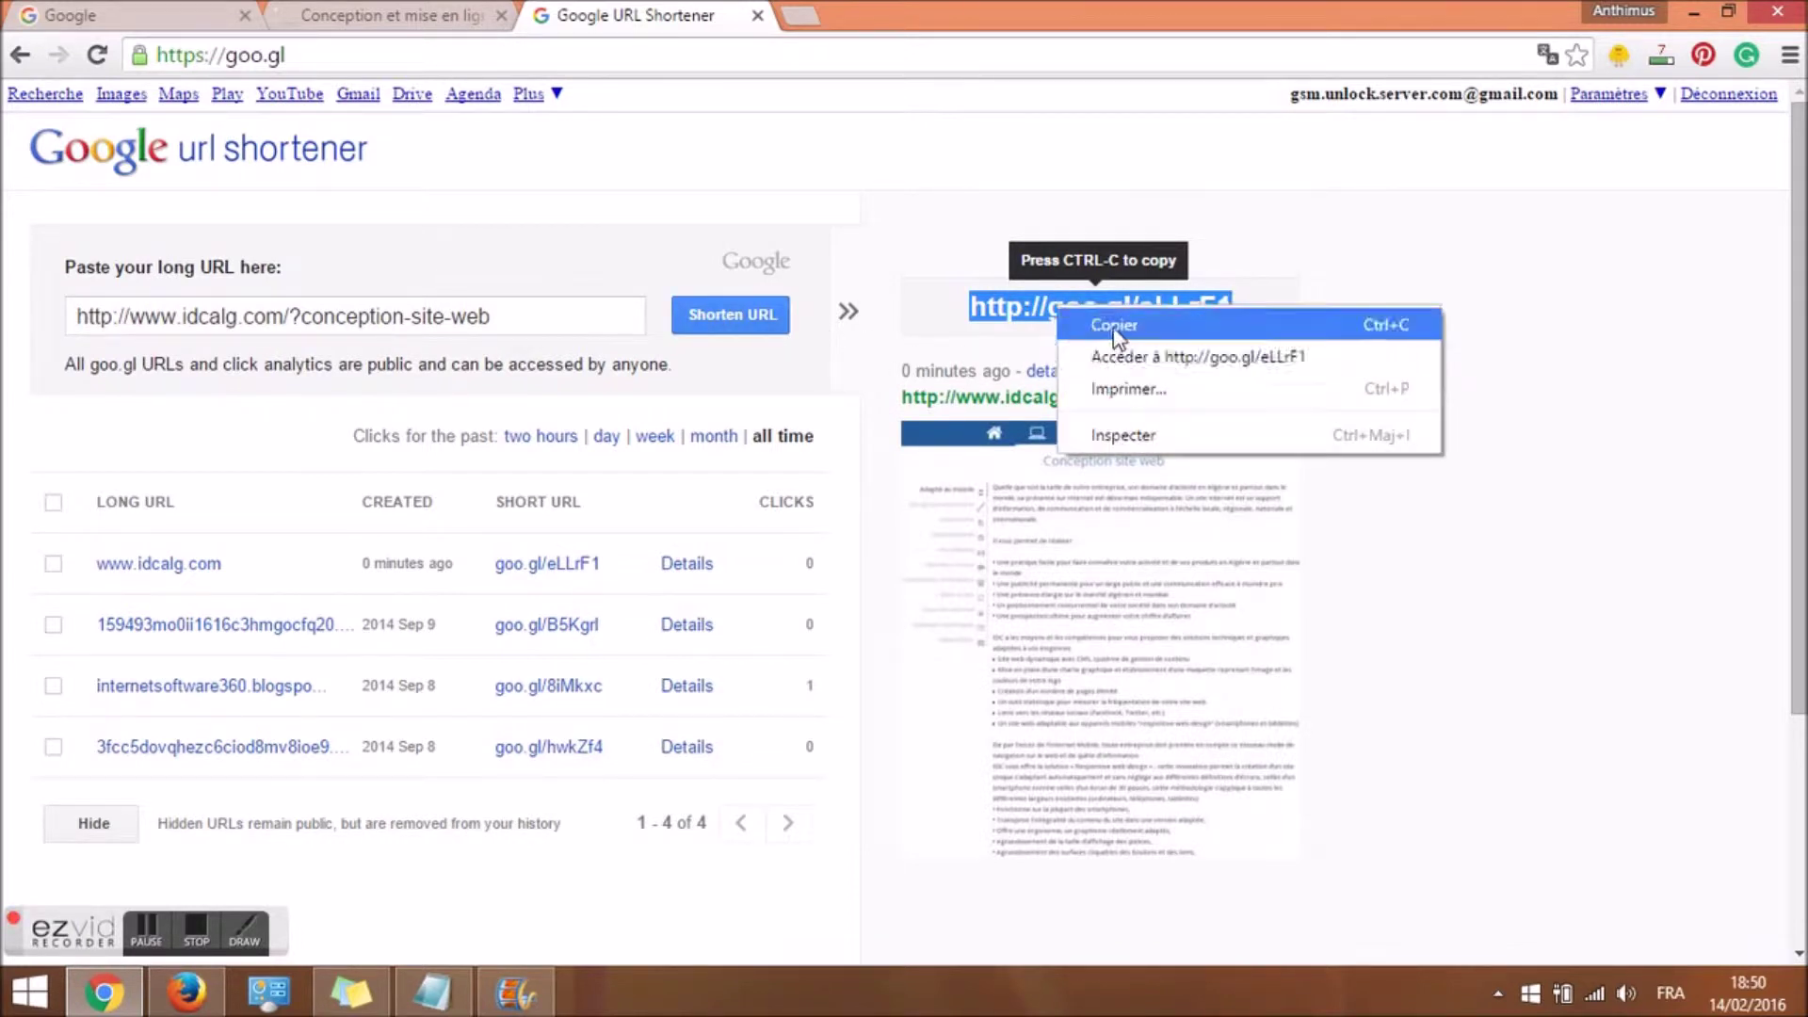
pyautogui.click(1106, 326)
pyautogui.click(351, 991)
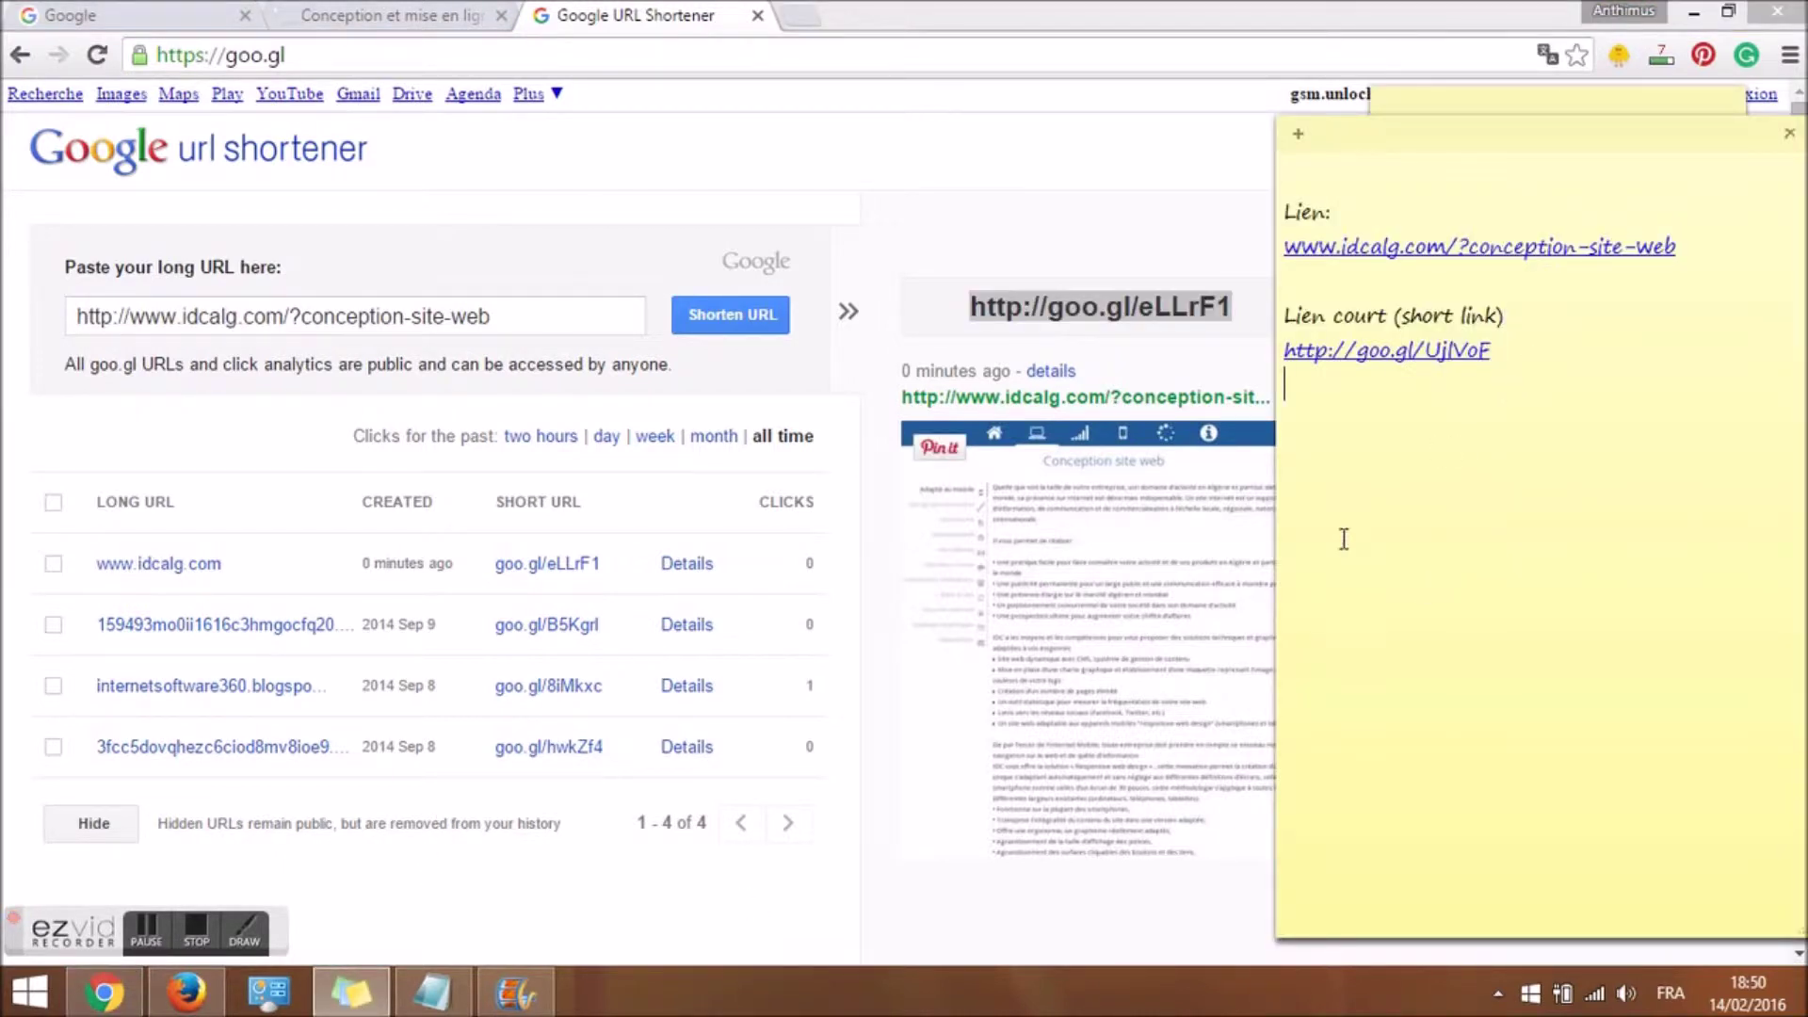
pyautogui.moveTo(1528, 350); pyautogui.dragTo(1271, 350)
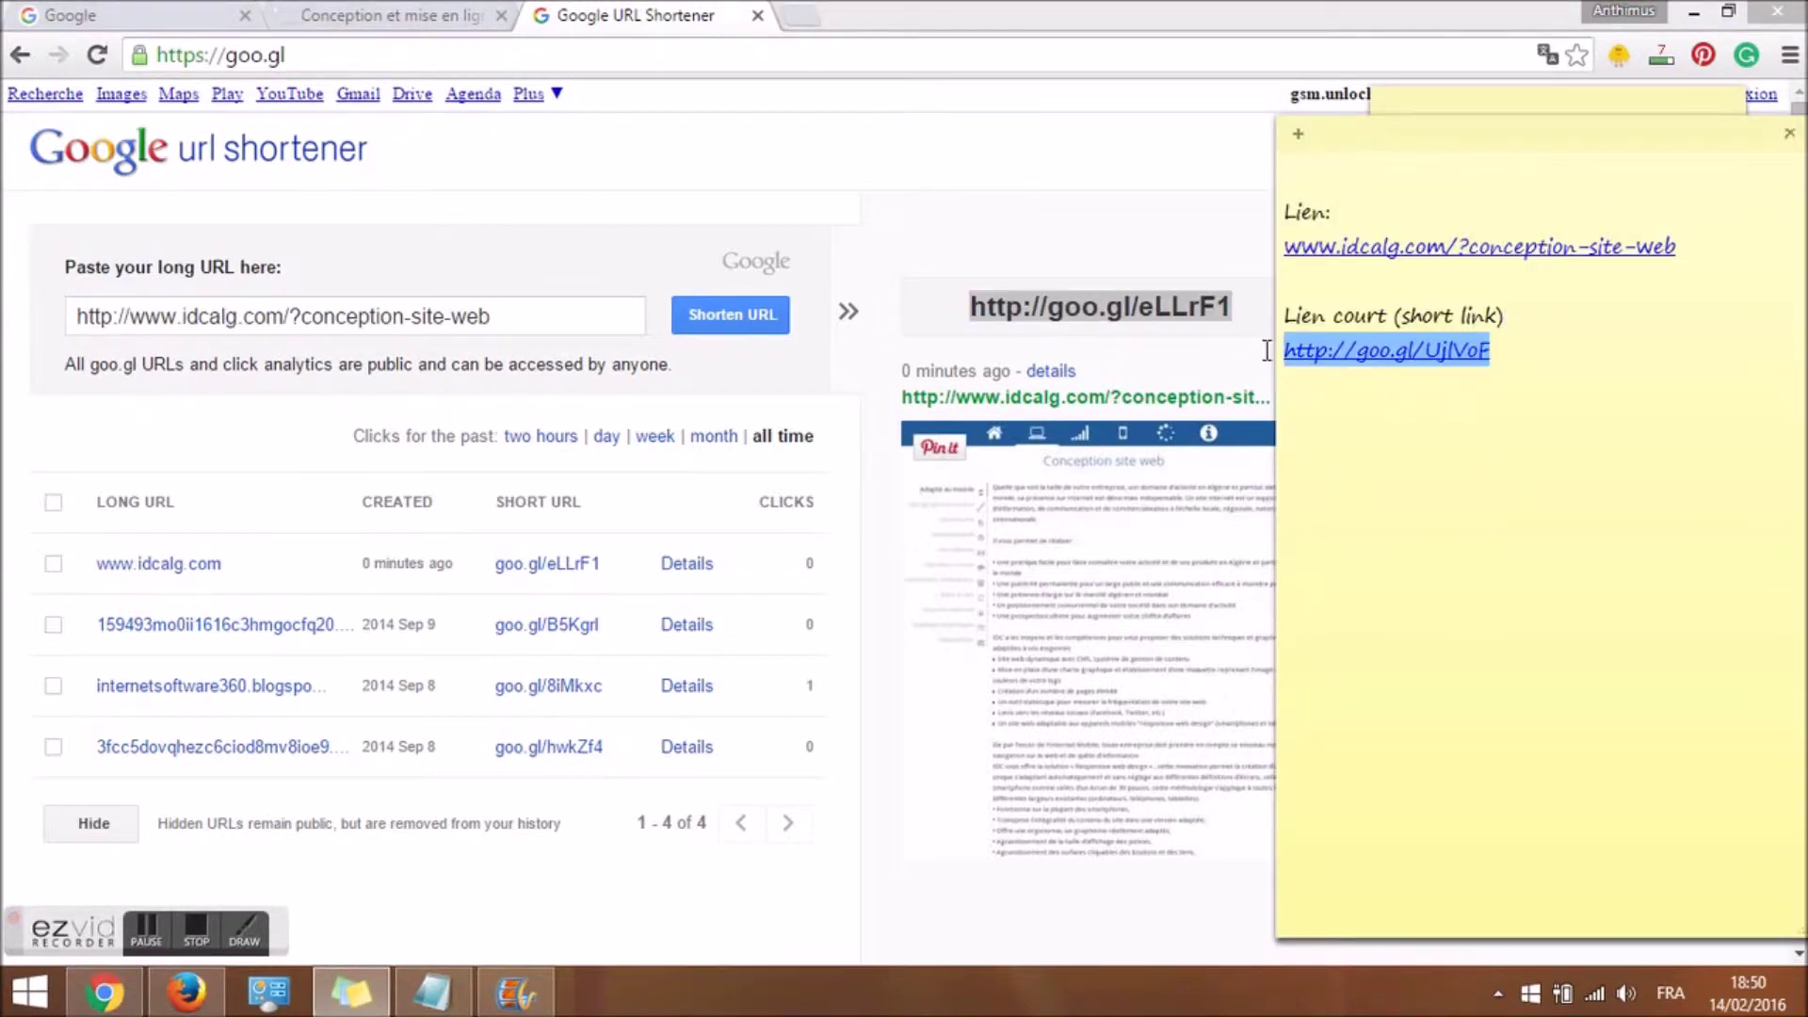
pyautogui.hotkey('ctrl', 'v')
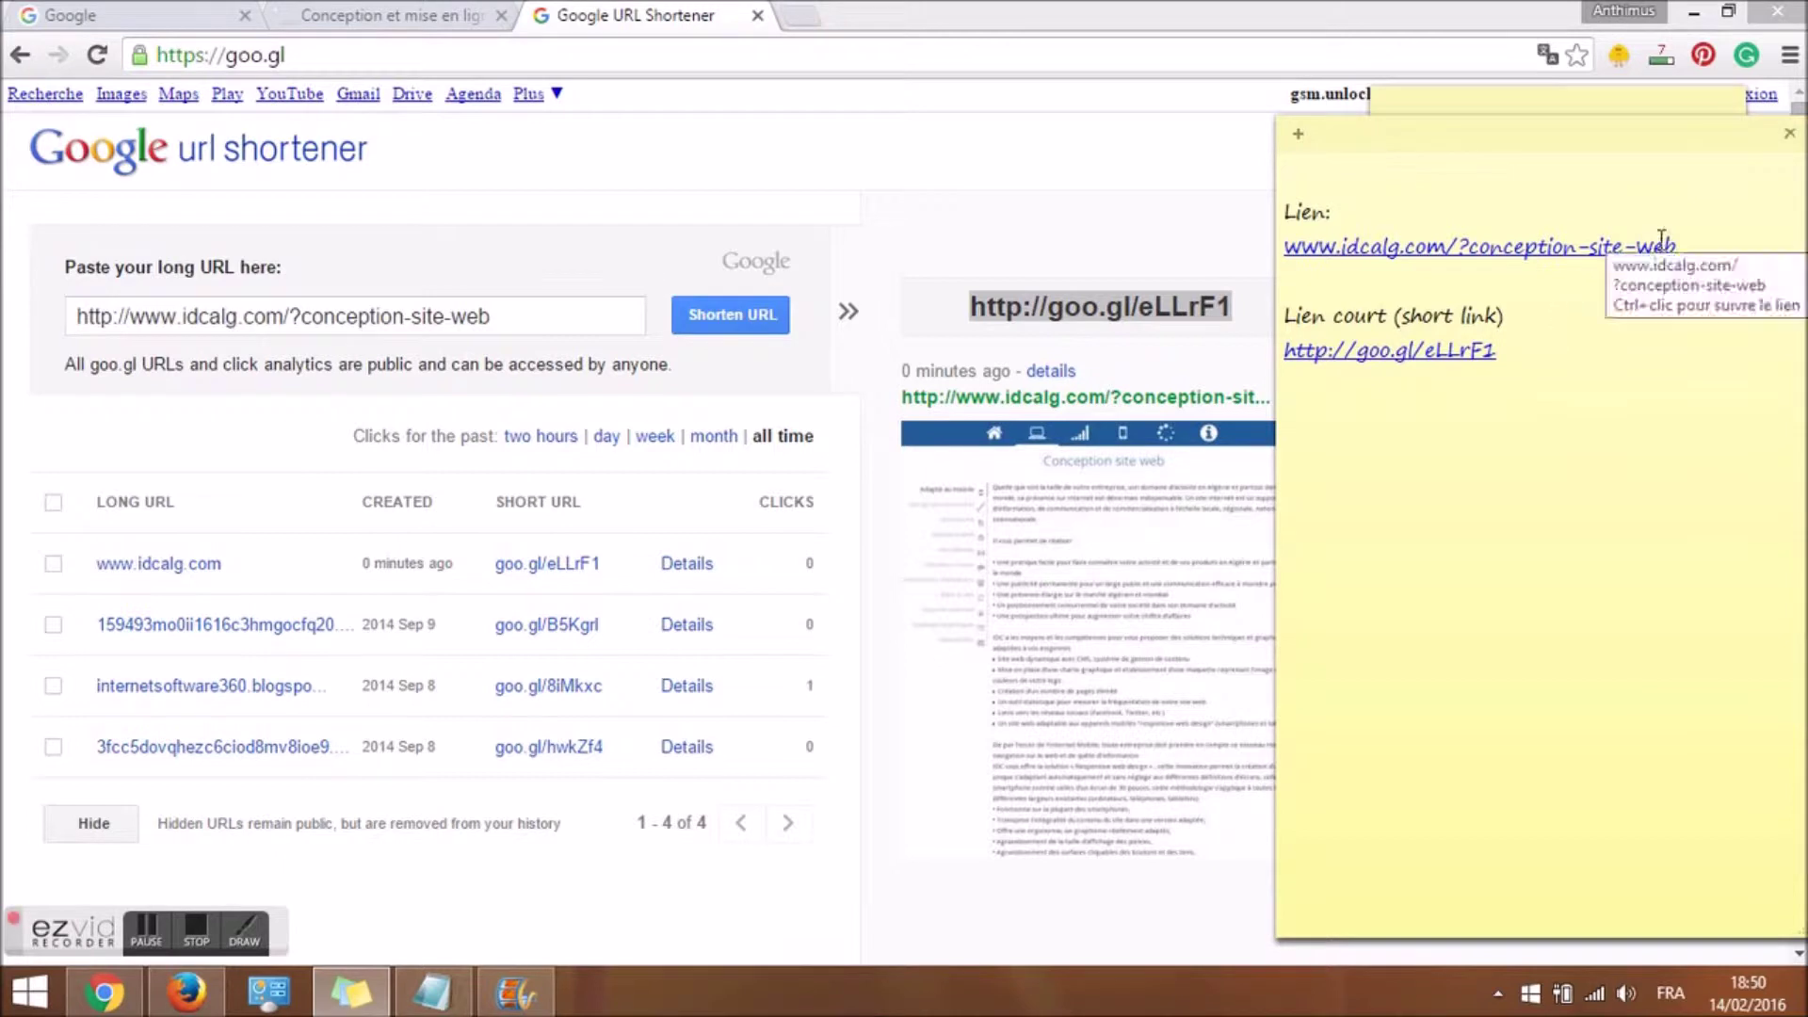
pyautogui.click(1108, 195)
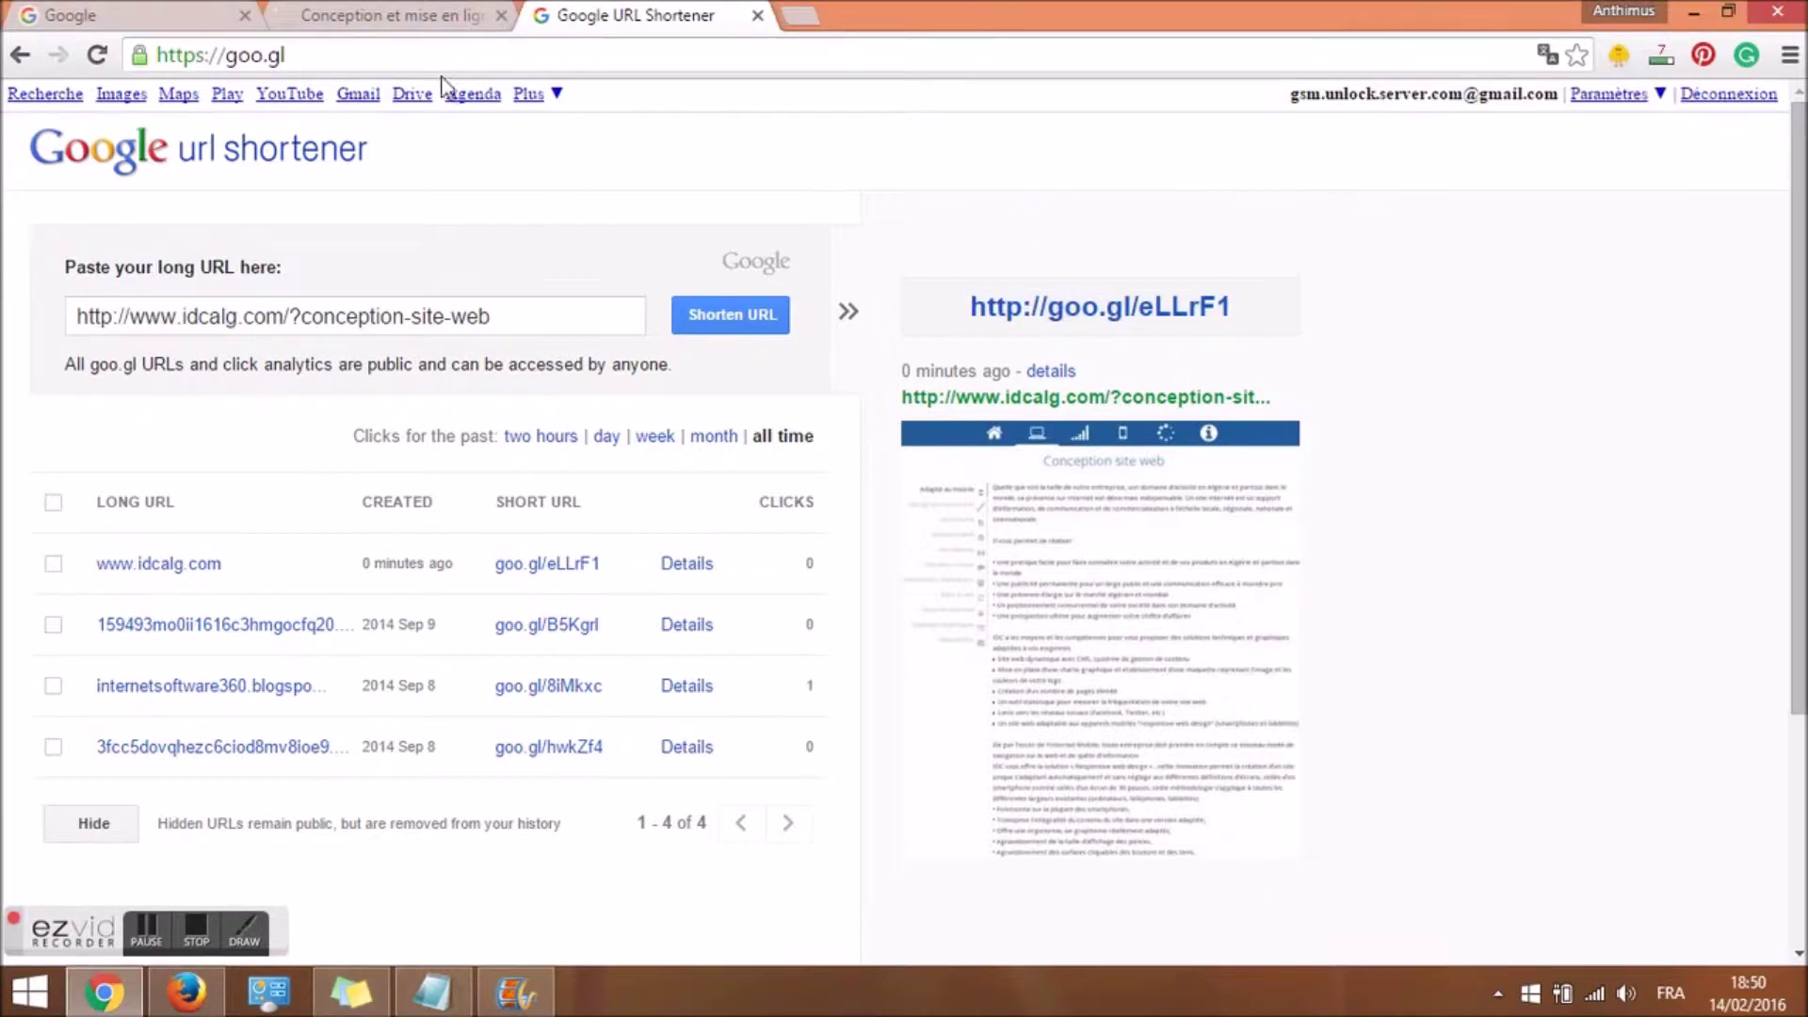
pyautogui.click(179, 13)
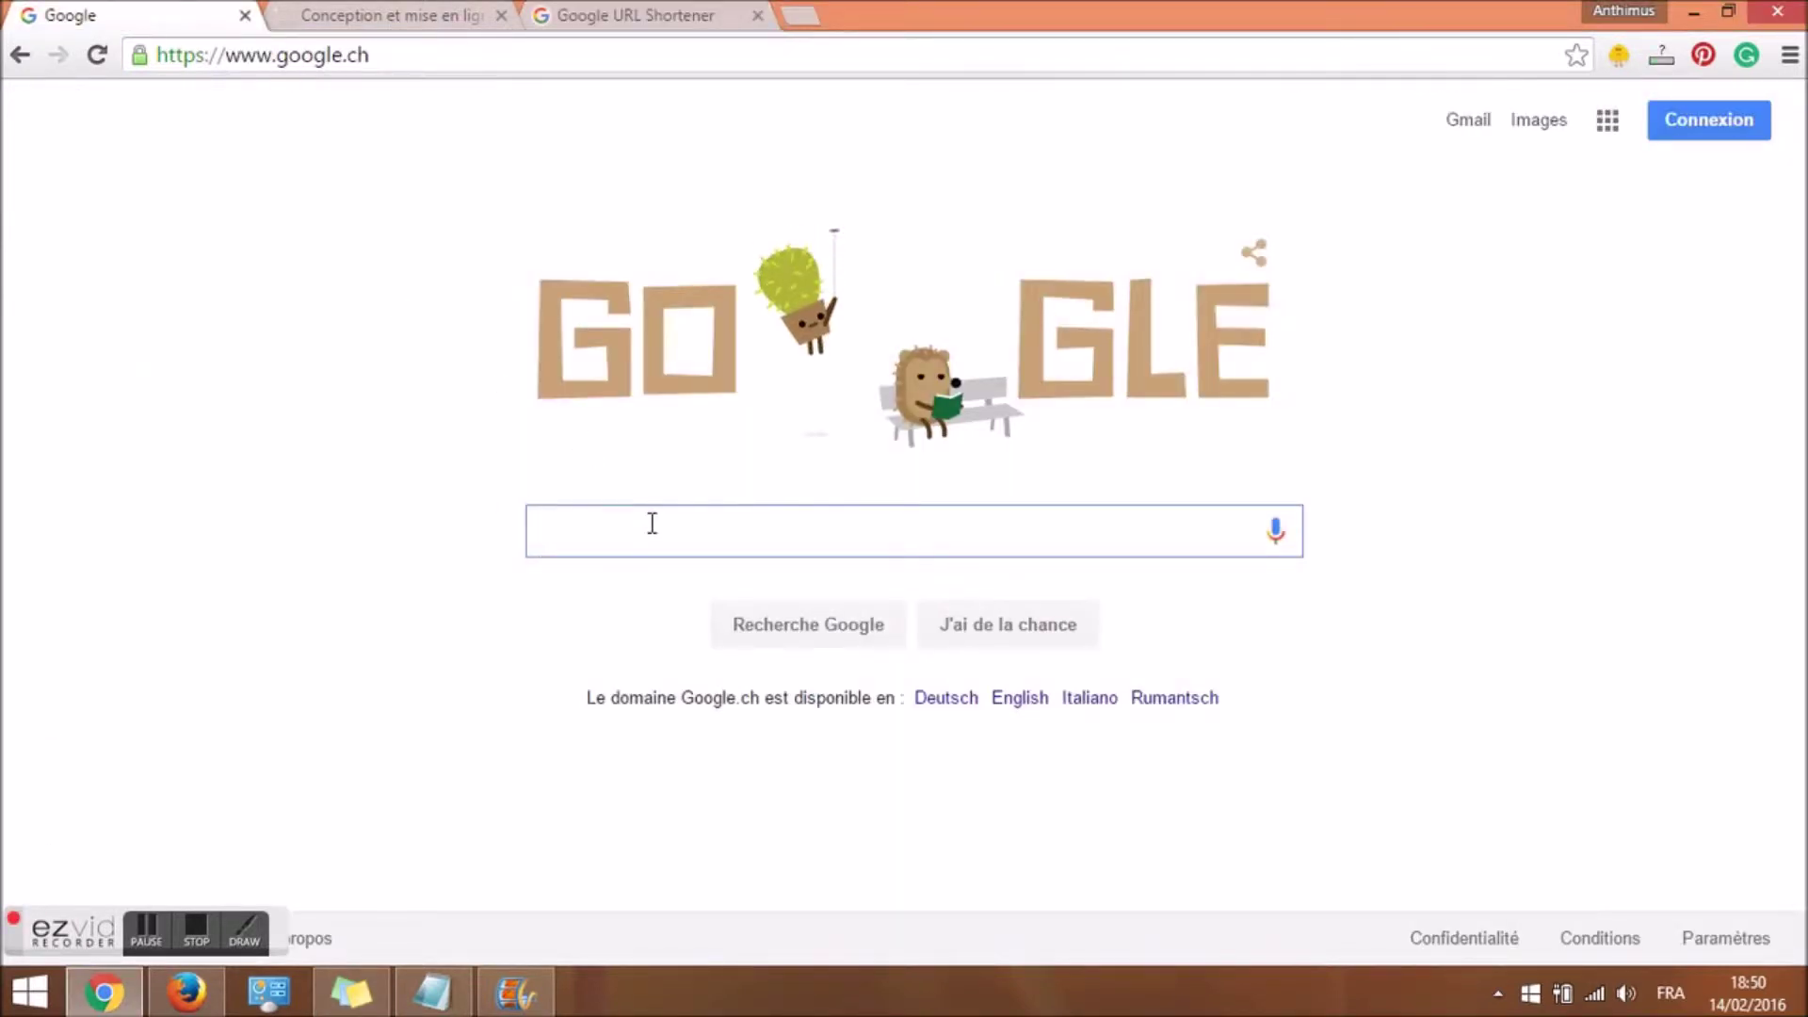
# Search Google for conception site web "soyez le premier à commenter".
pyautogui.write('conception site web ')
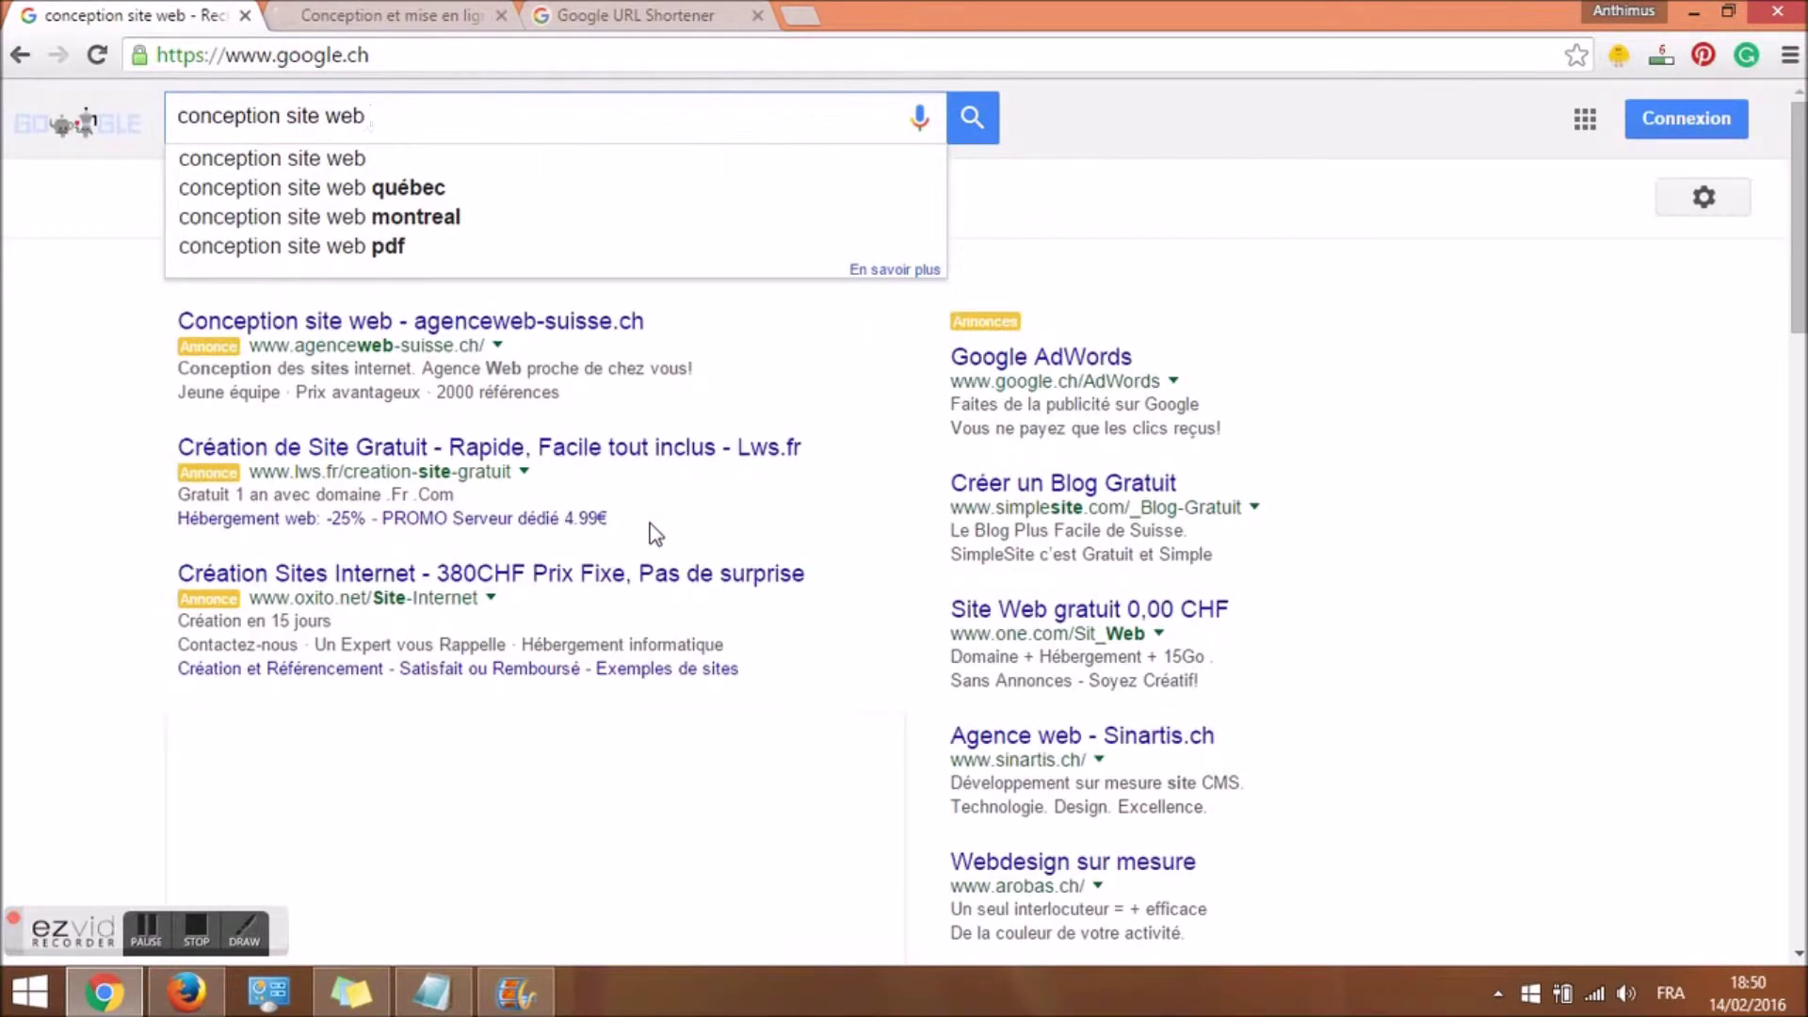
pyautogui.write('""com')
pyautogui.press('BackSpace')
pyautogui.press('BackSpace')
pyautogui.press('BackSpace')
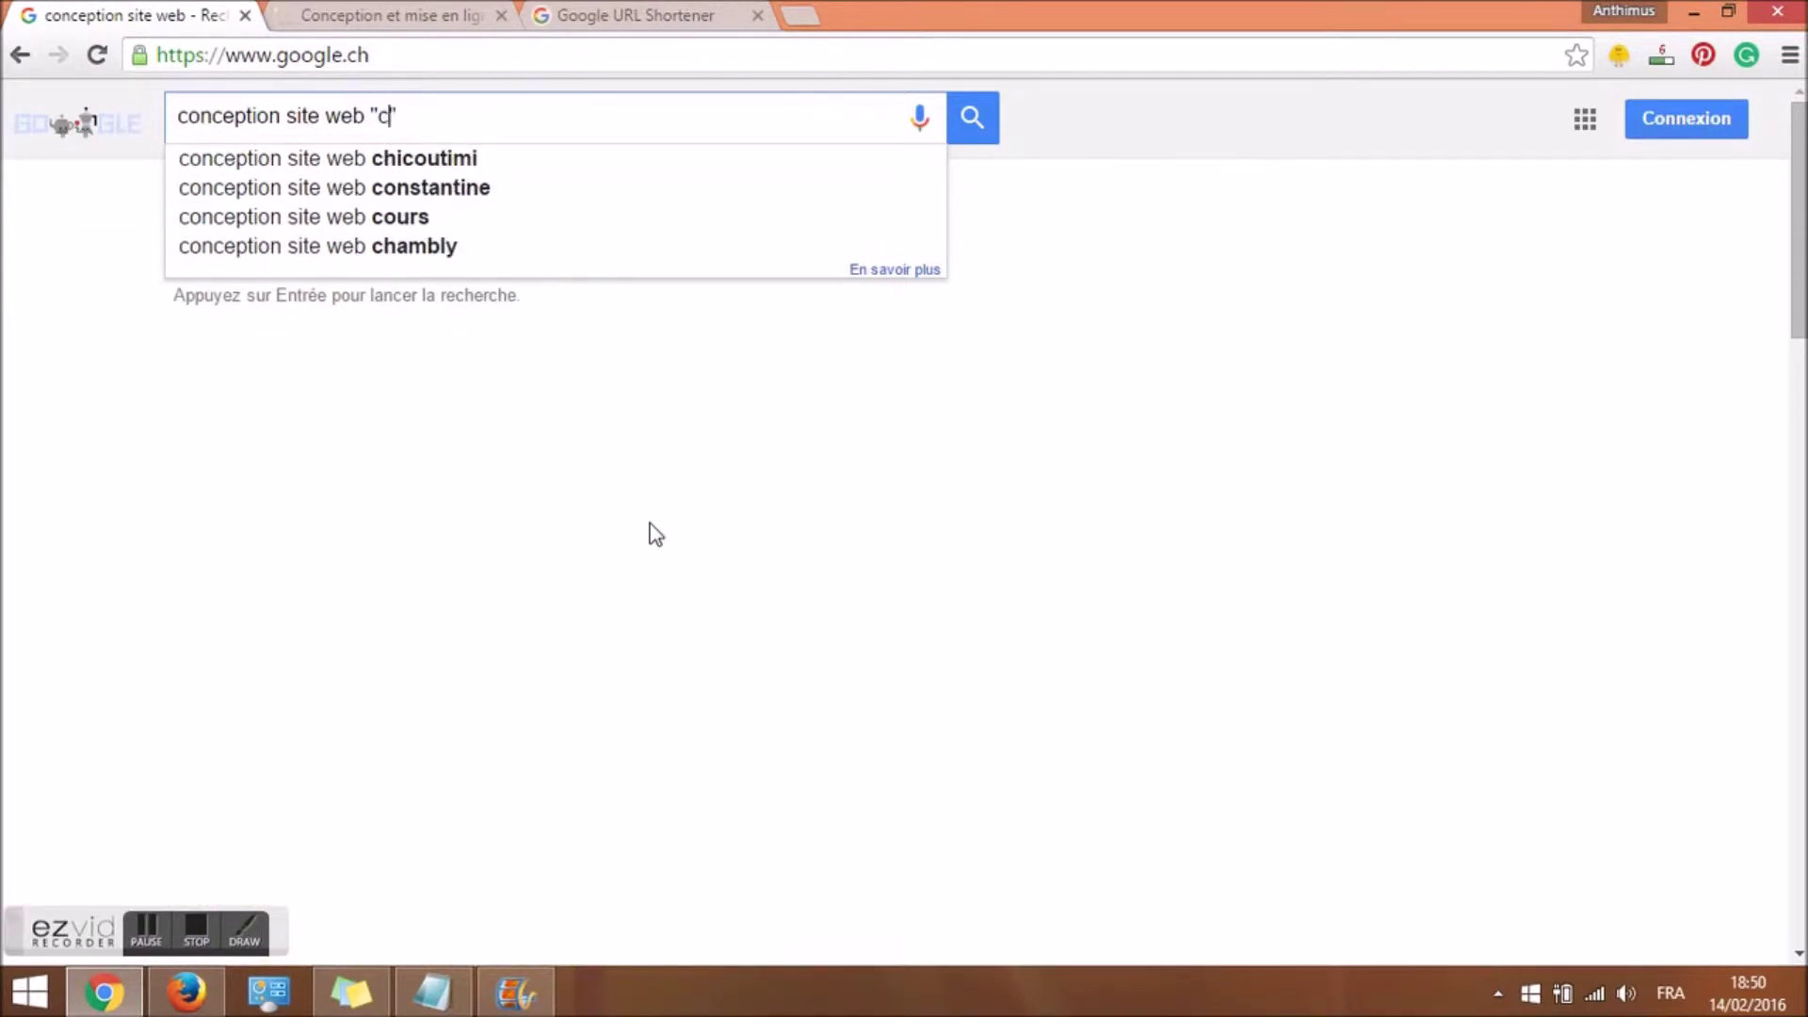
pyautogui.write('soyez le premier à commenter')
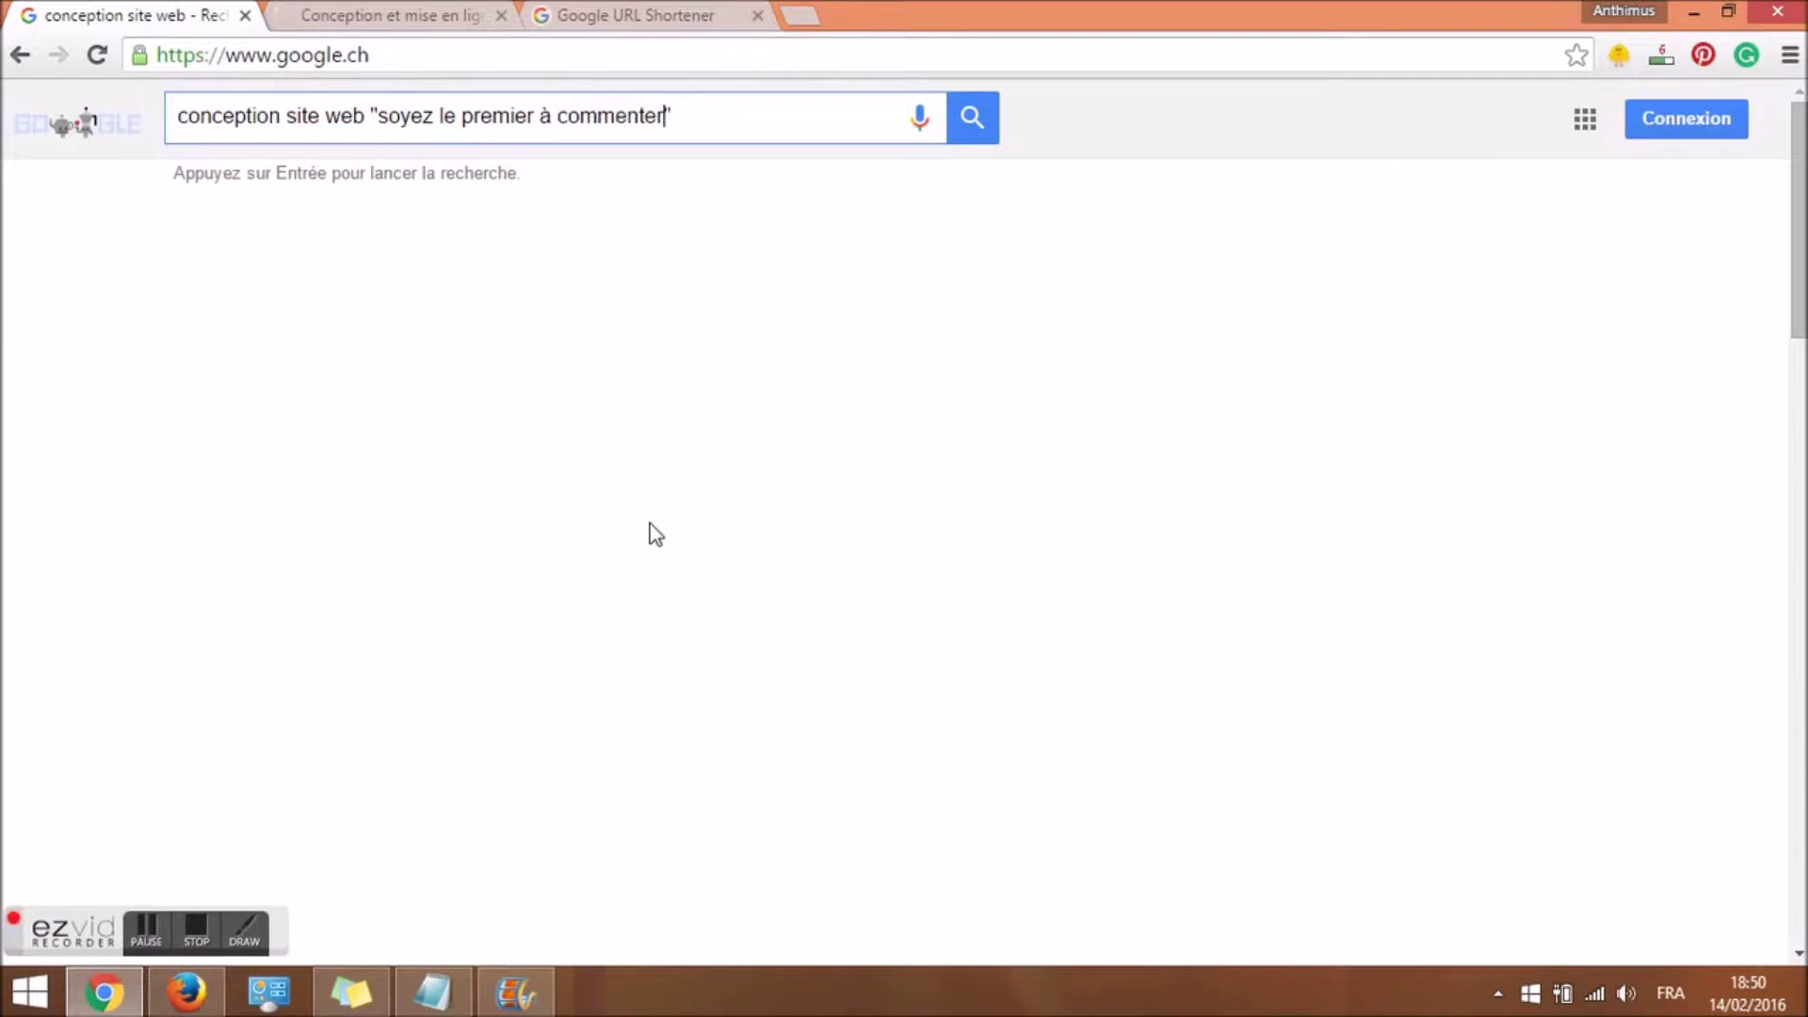
pyautogui.press('Return')
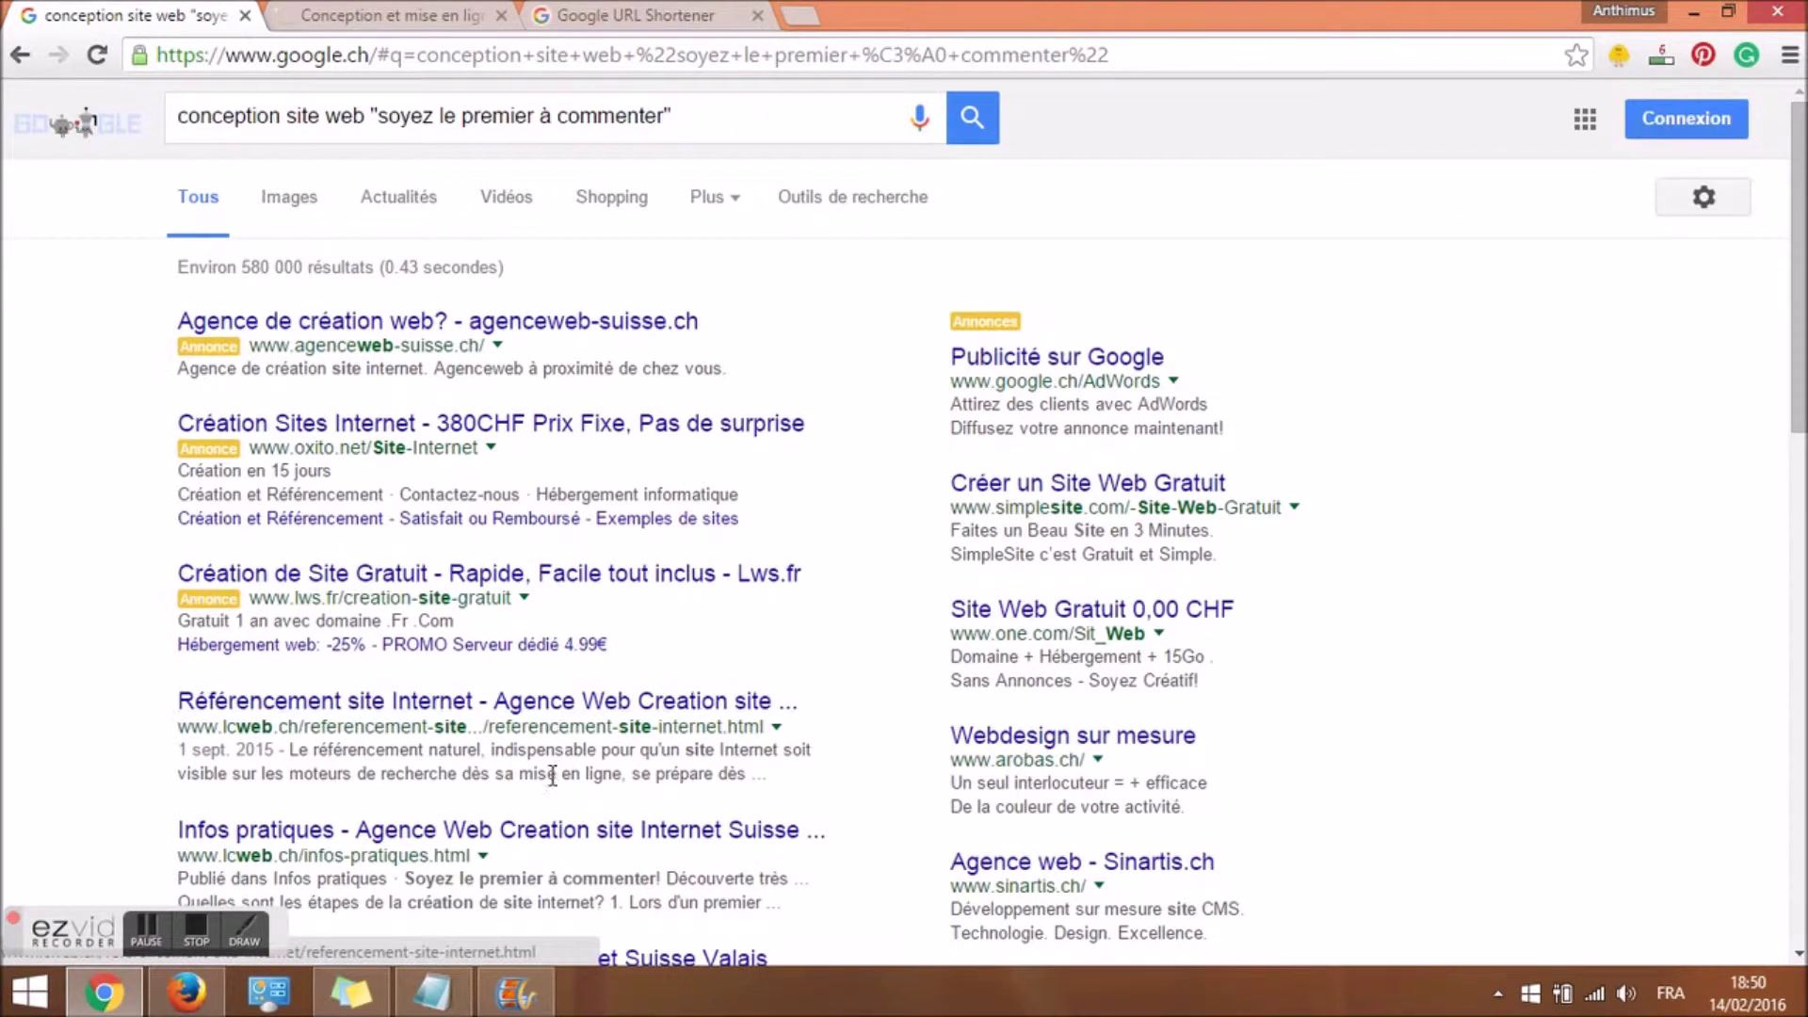
# Open the lcweb.ch Infos pratiques result in a new tab.
pyautogui.scroll(-3, 904, 523)
pyautogui.scroll(-1, 938, 614)
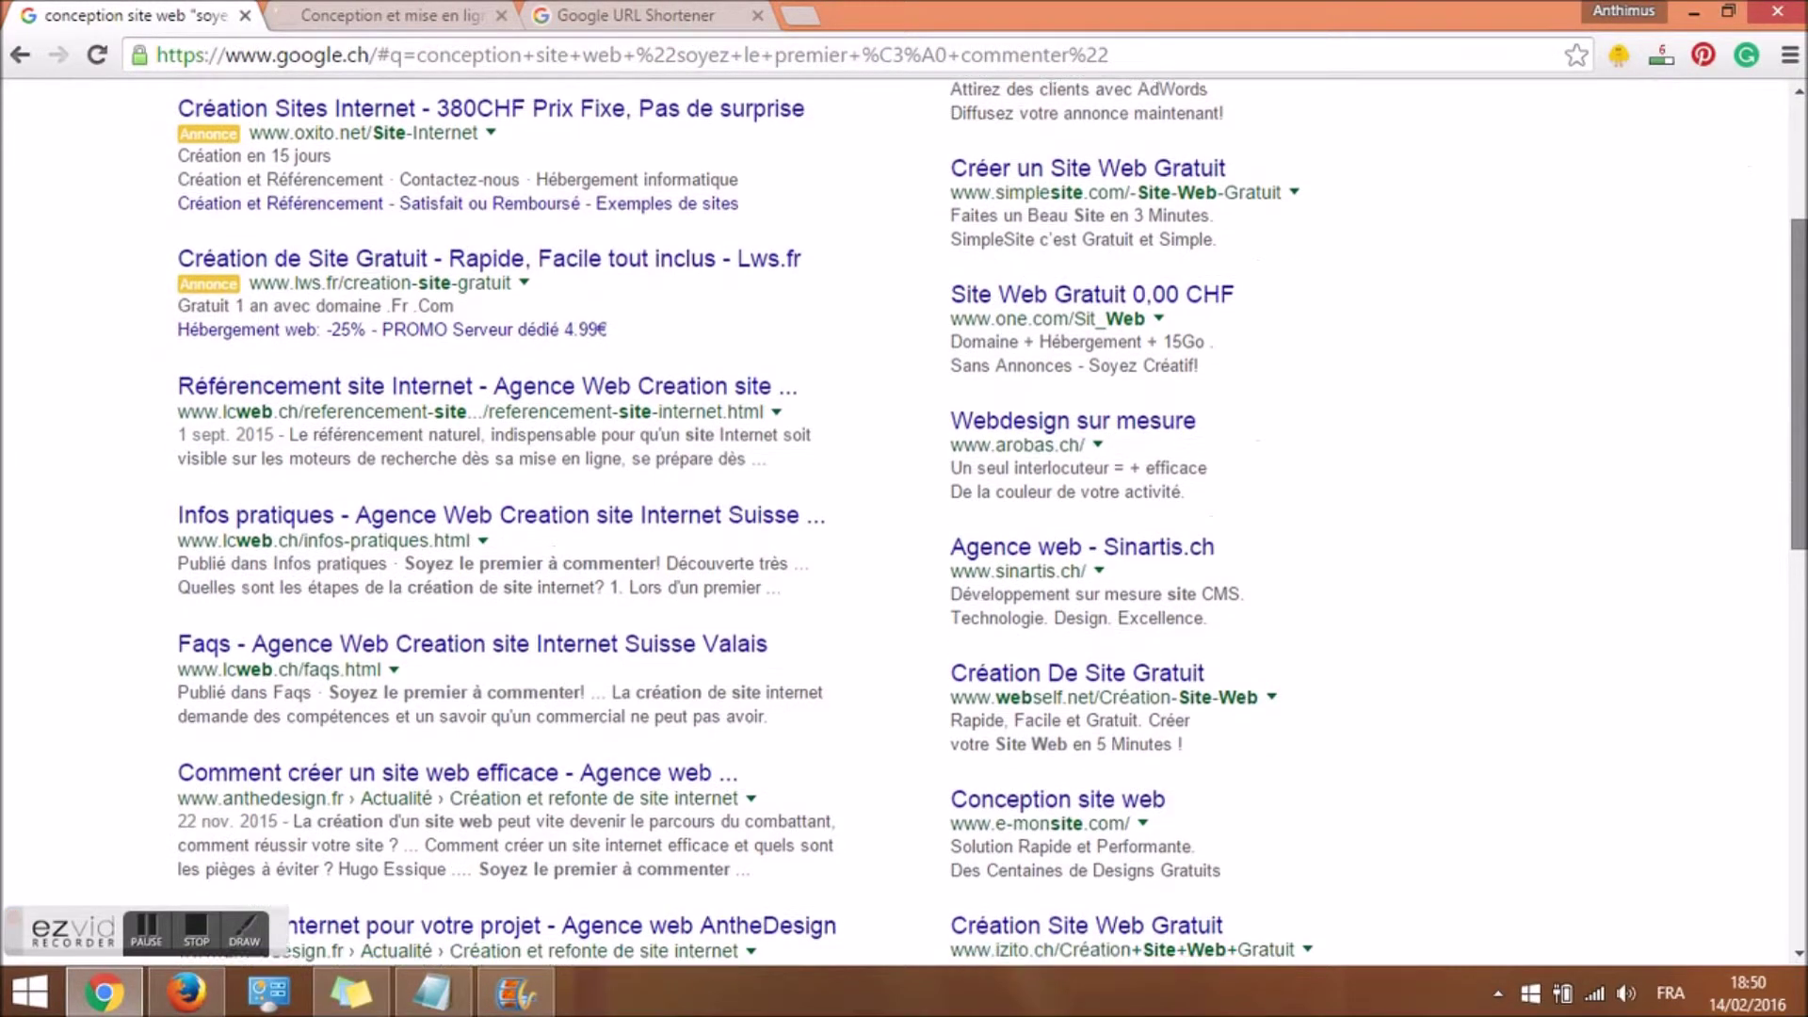
pyautogui.moveTo(405, 508); pyautogui.dragTo(657, 506)
pyautogui.rightClick(456, 458)
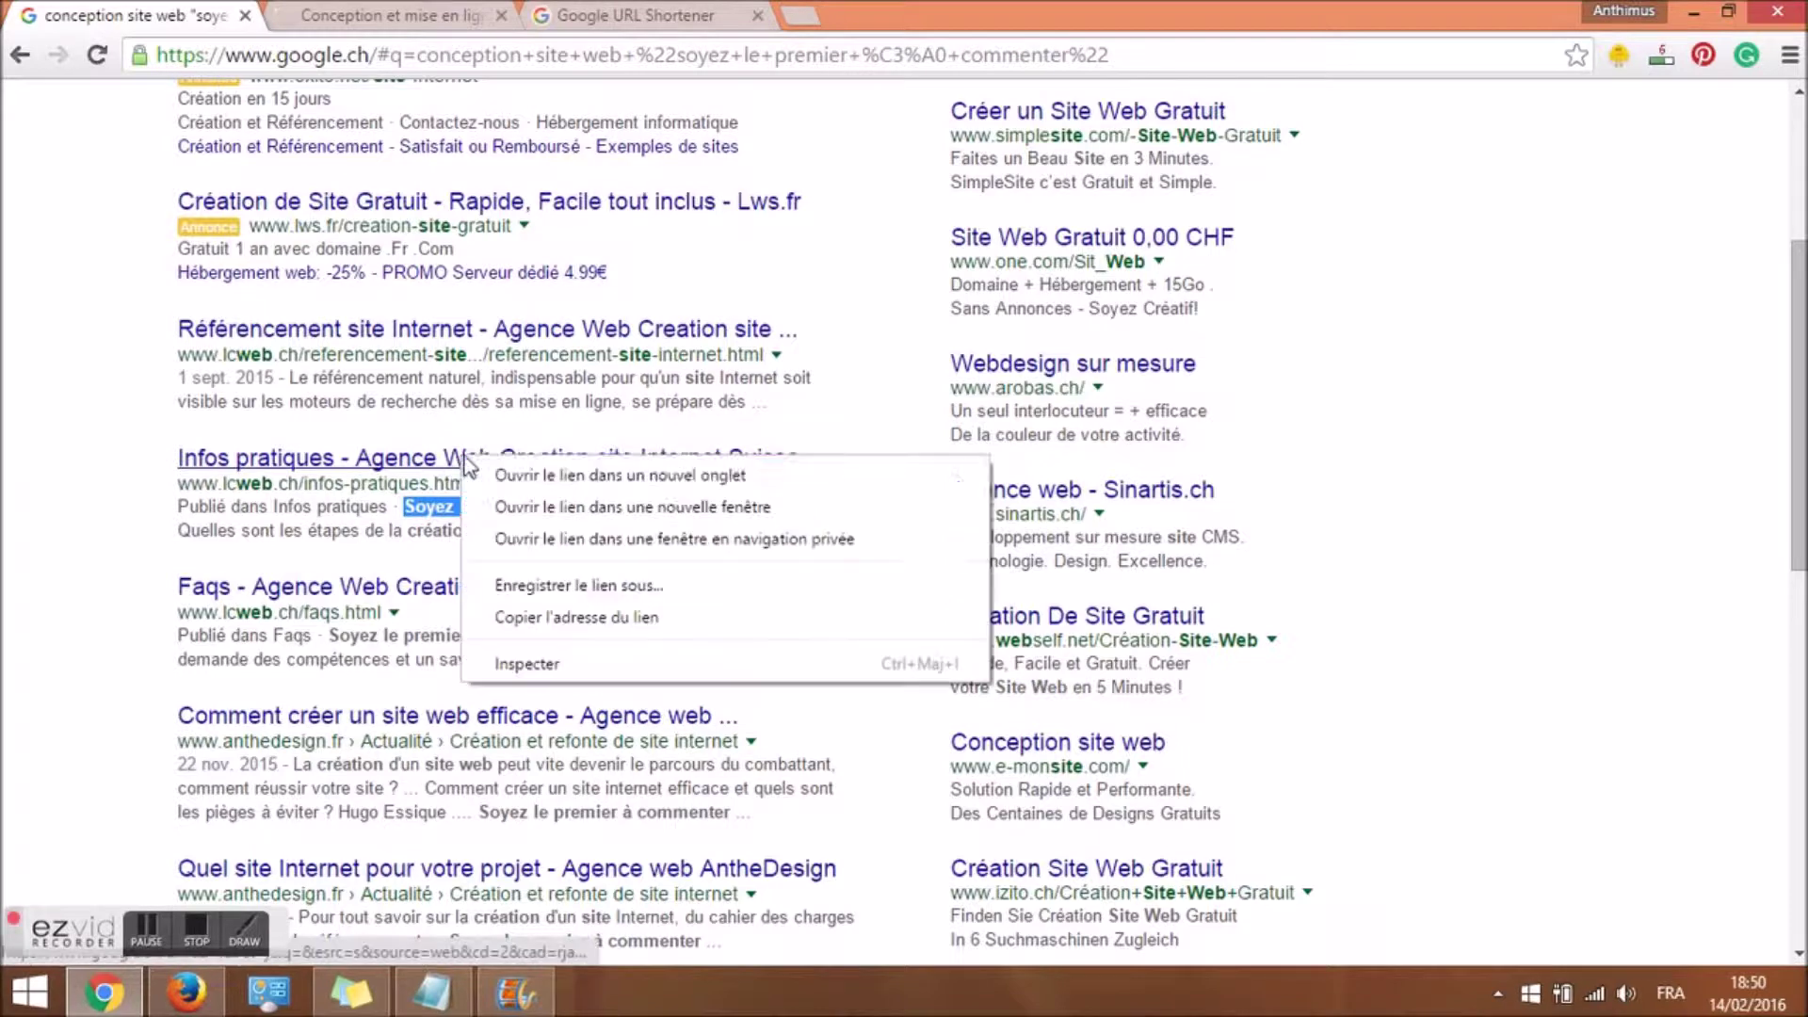
pyautogui.click(509, 471)
# Switch to the loaded lcweb.ch Infos pratiques page and scroll through it.
pyautogui.click(411, 12)
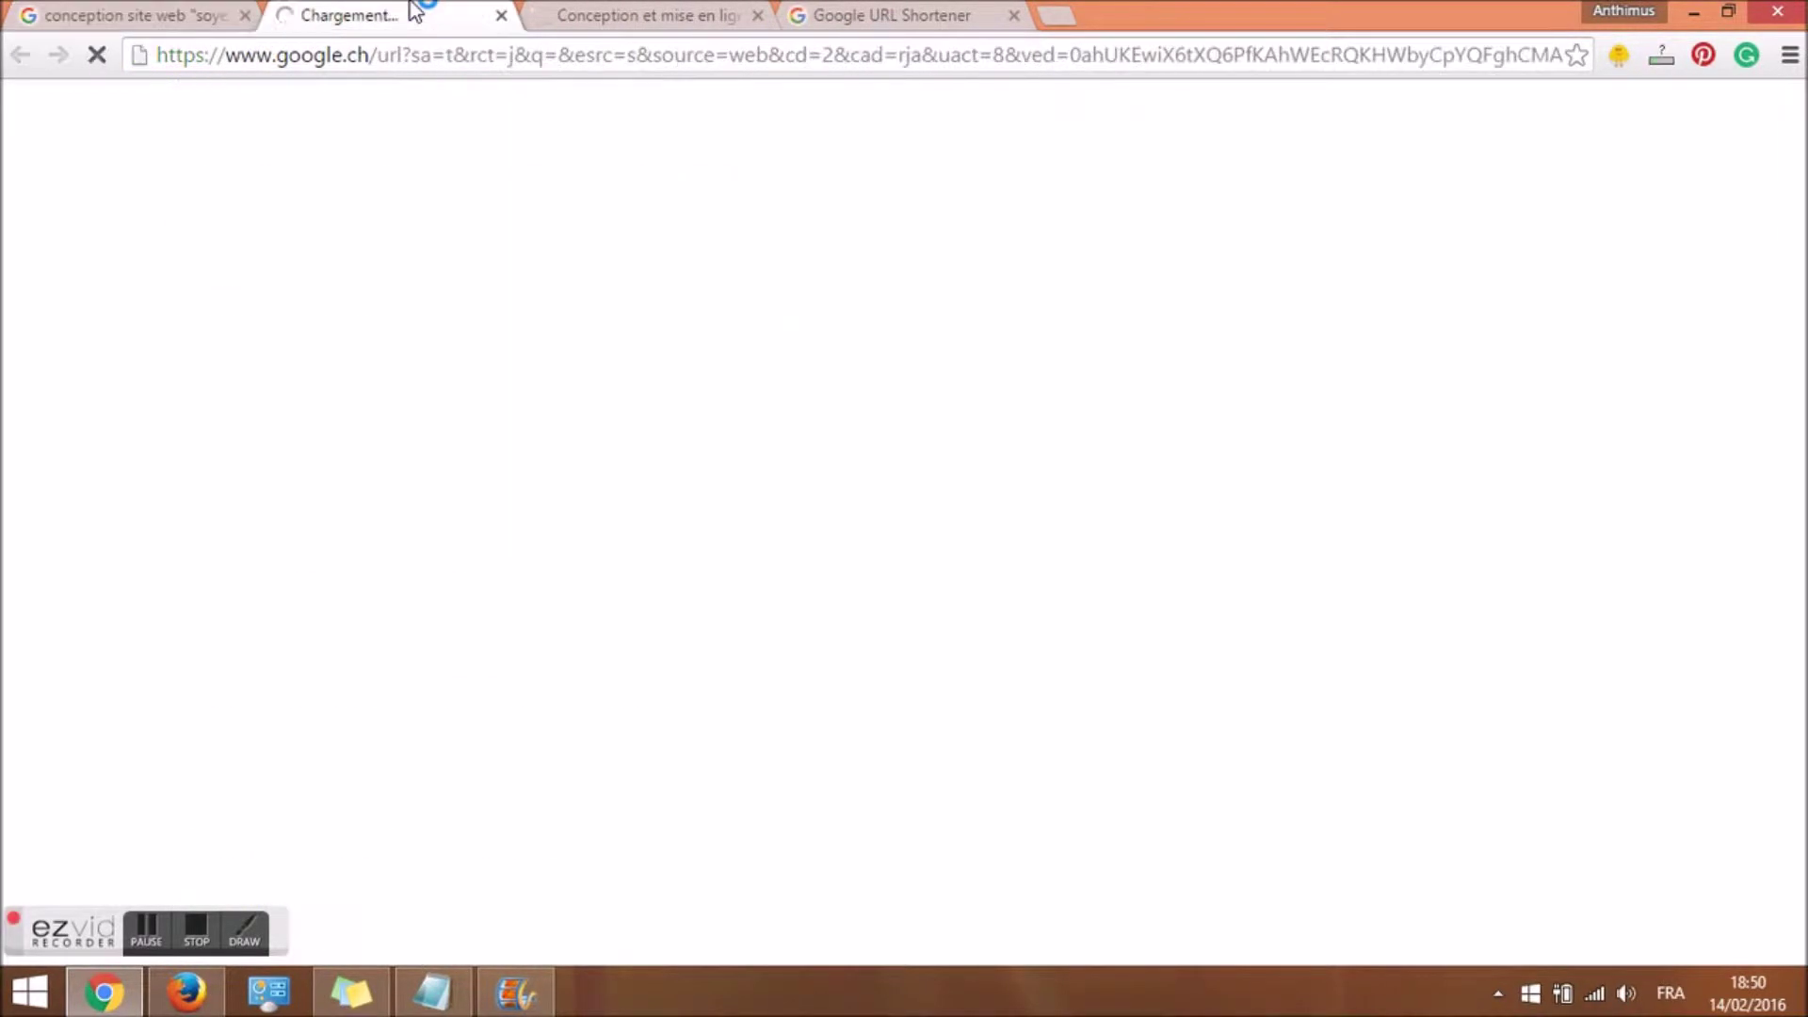
pyautogui.hotkey('ctrl', 'shift', 'Tab')
pyautogui.click(372, 11)
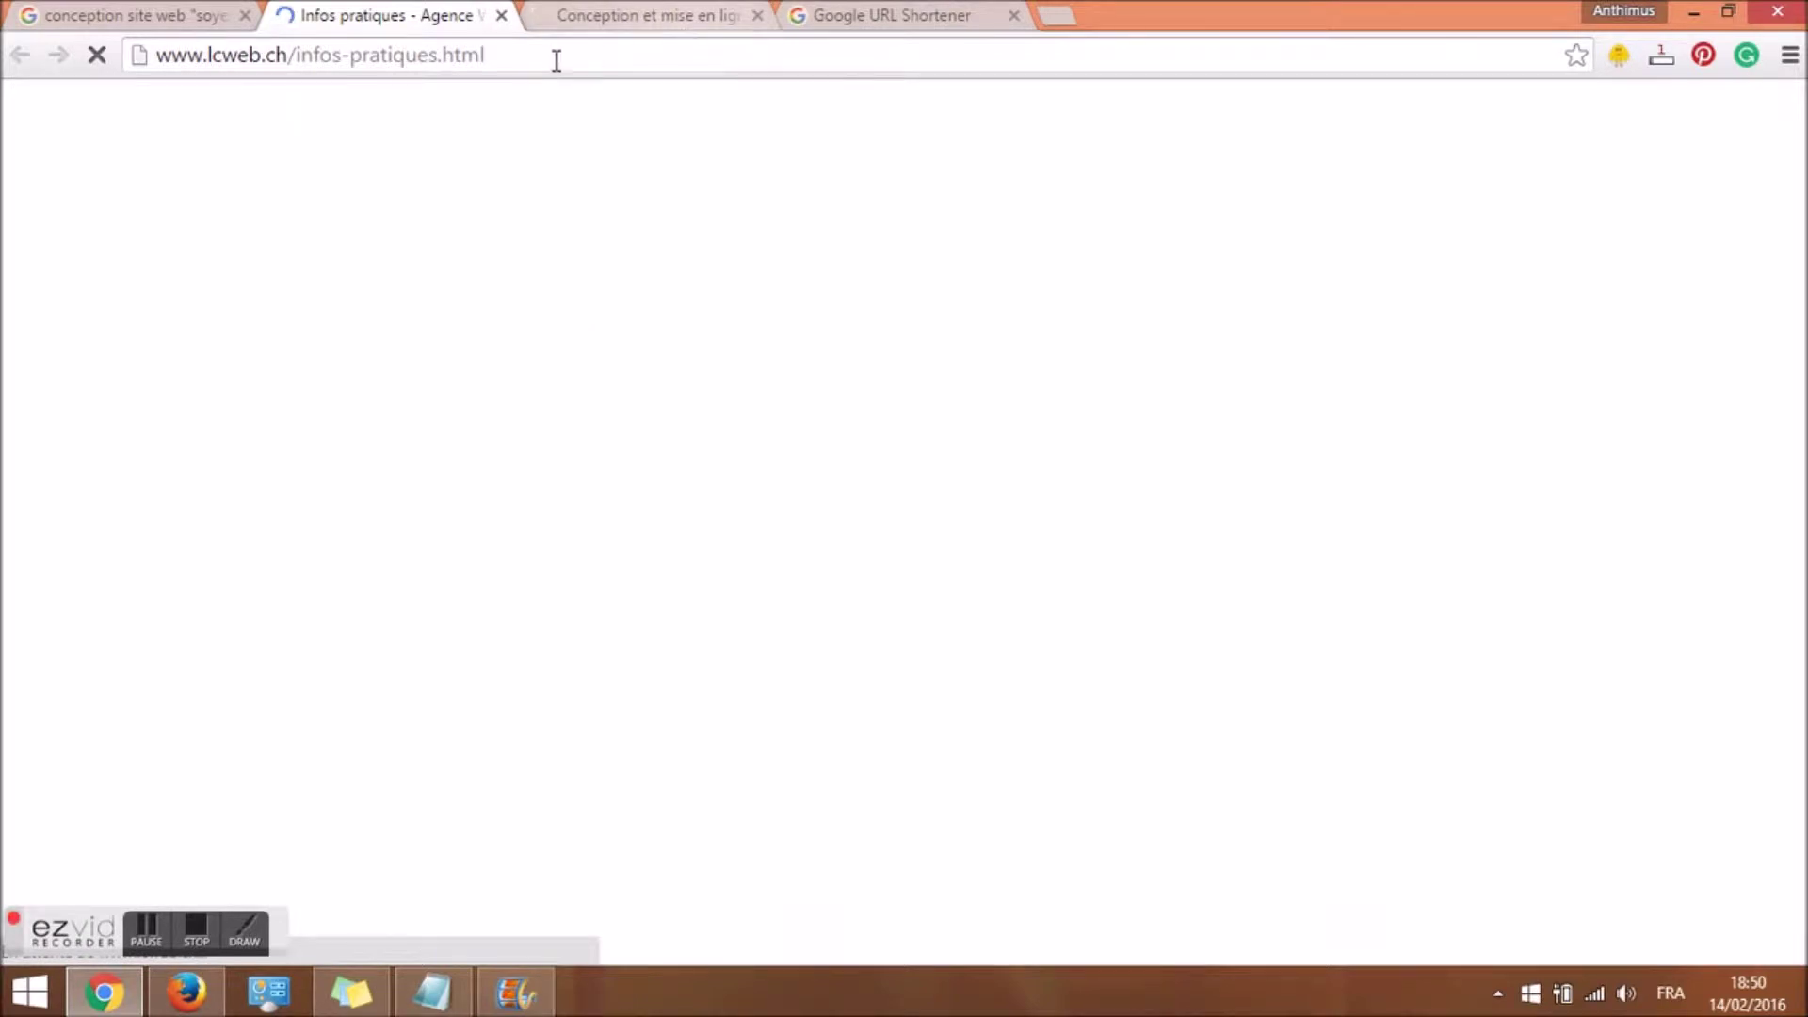
pyautogui.hotkey('ctrl', 'shift', 'Tab')
pyautogui.scroll(4, 1422, 240)
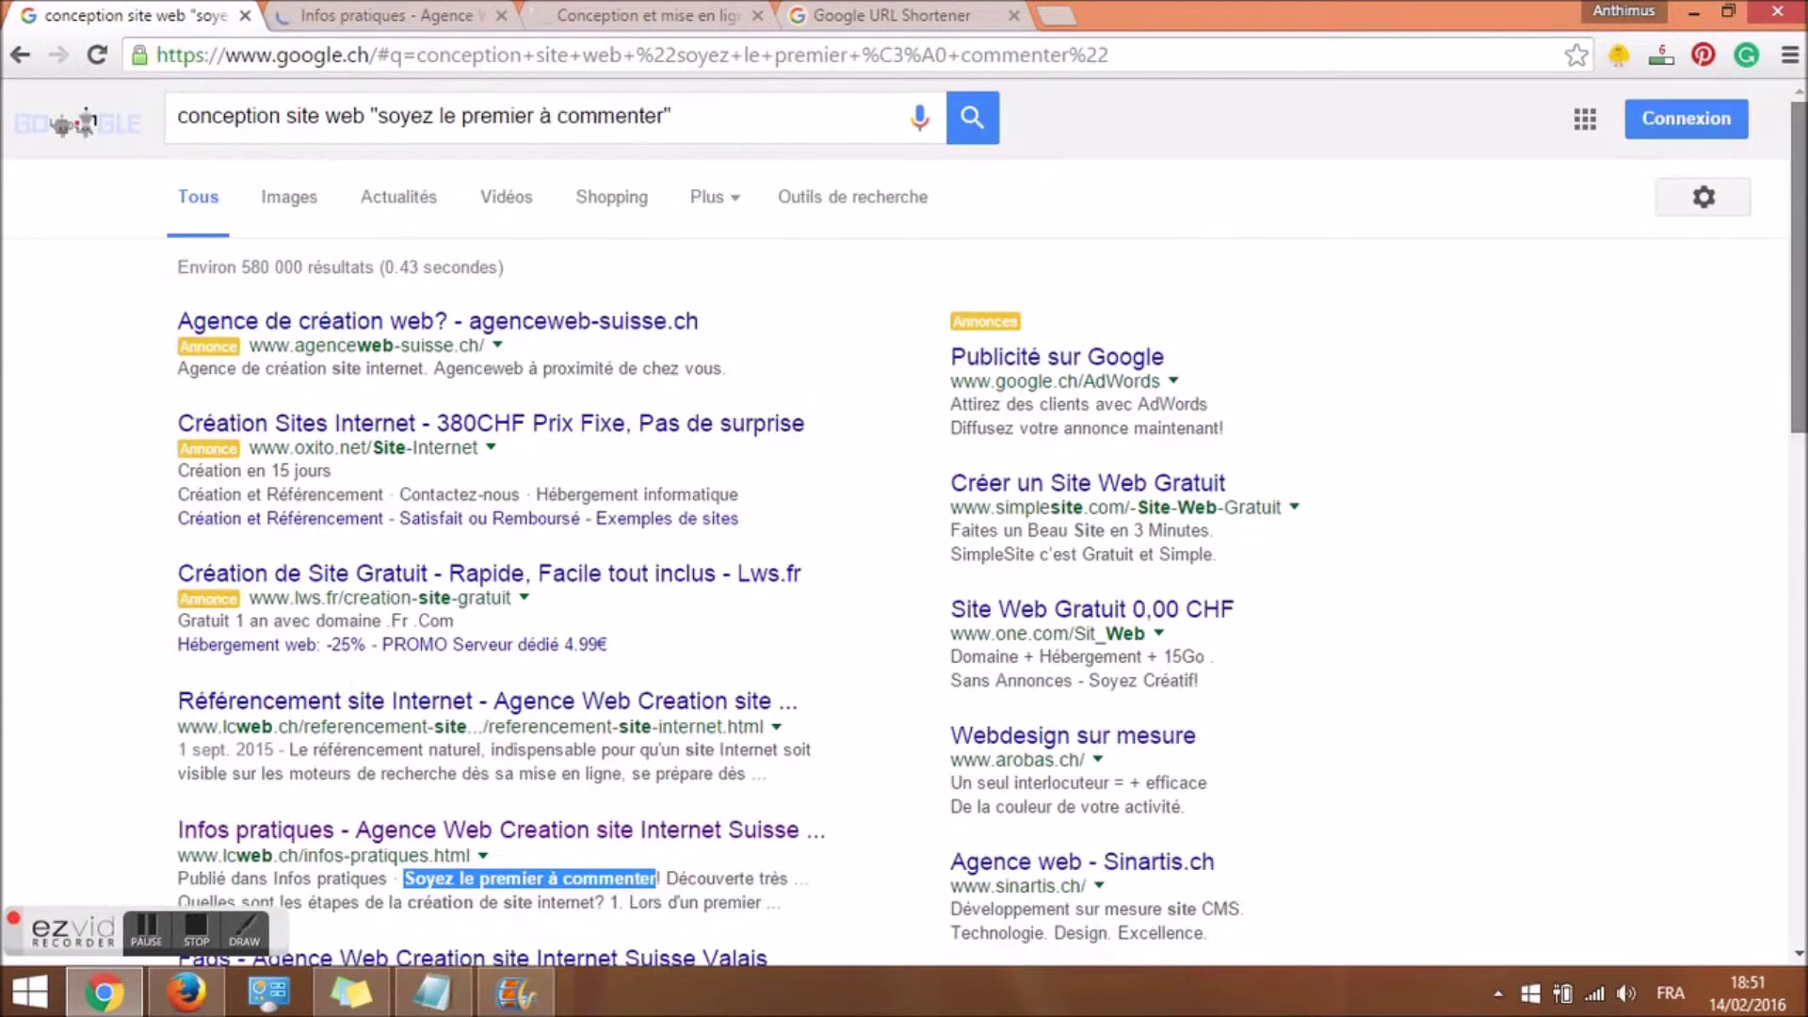
pyautogui.click(411, 8)
pyautogui.moveTo(1799, 209); pyautogui.dragTo(1799, 895)
pyautogui.press('Home')
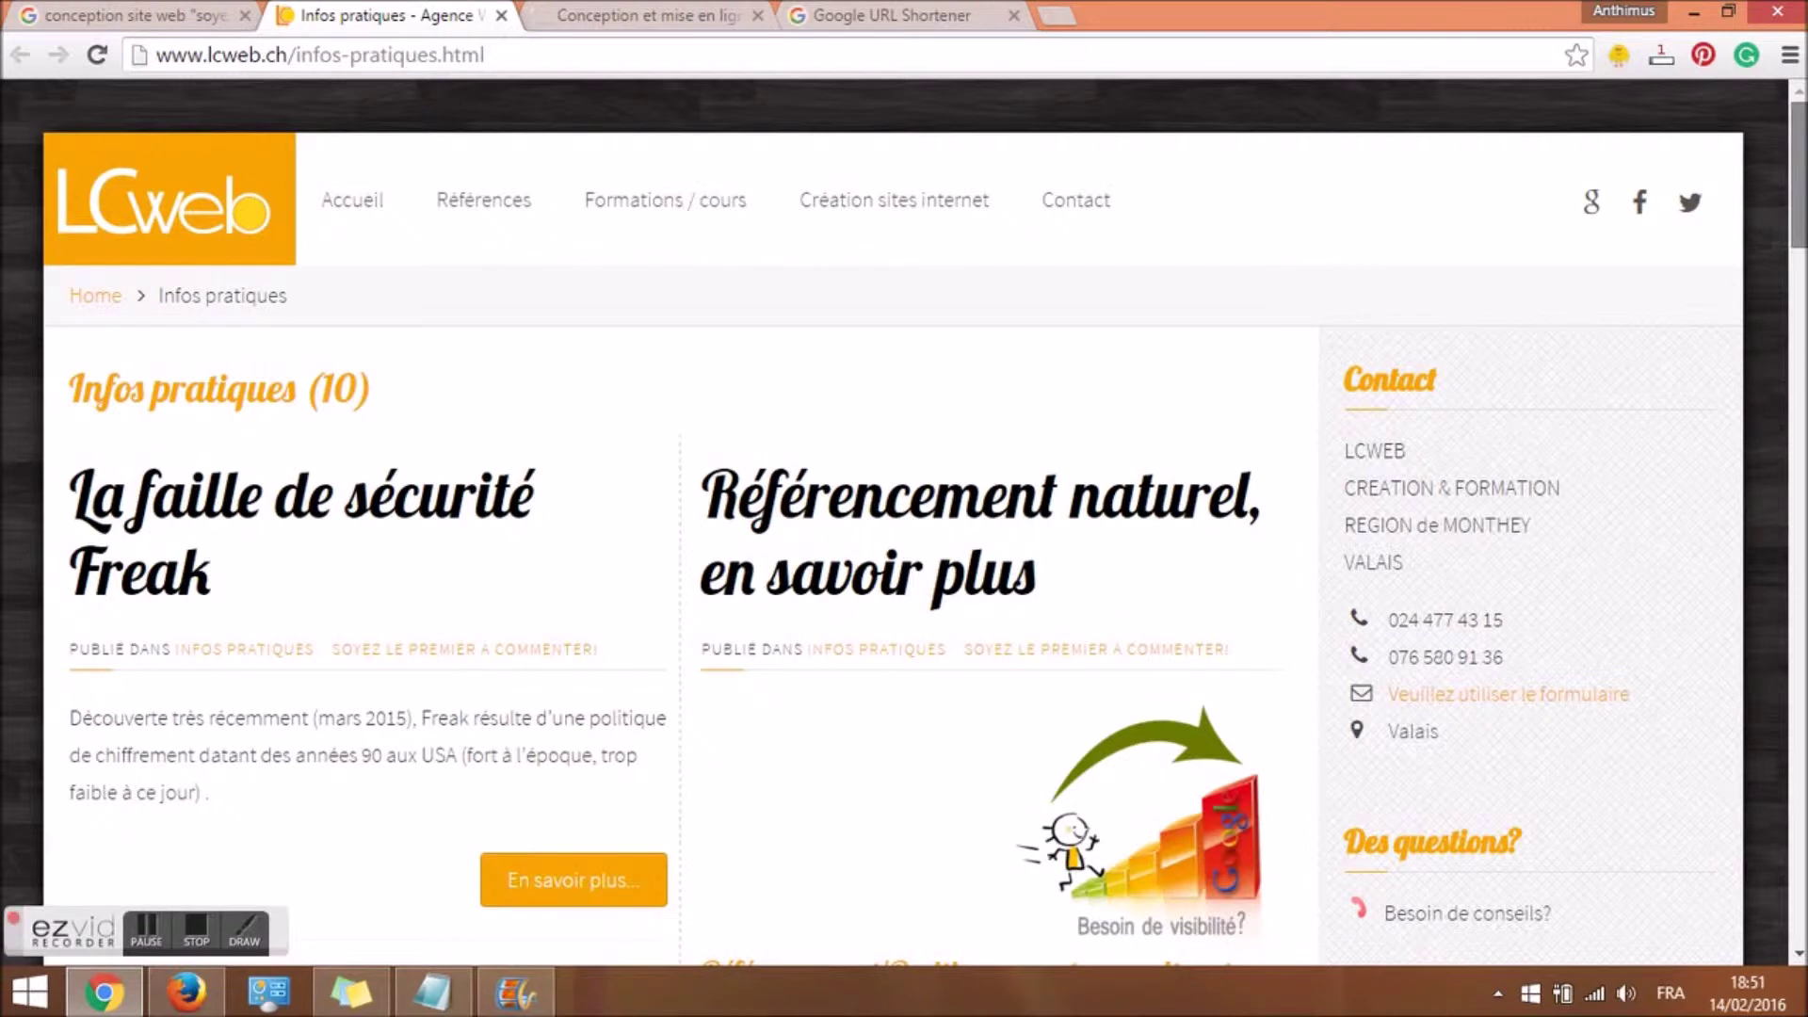
pyautogui.moveTo(1800, 169); pyautogui.dragTo(1771, 847)
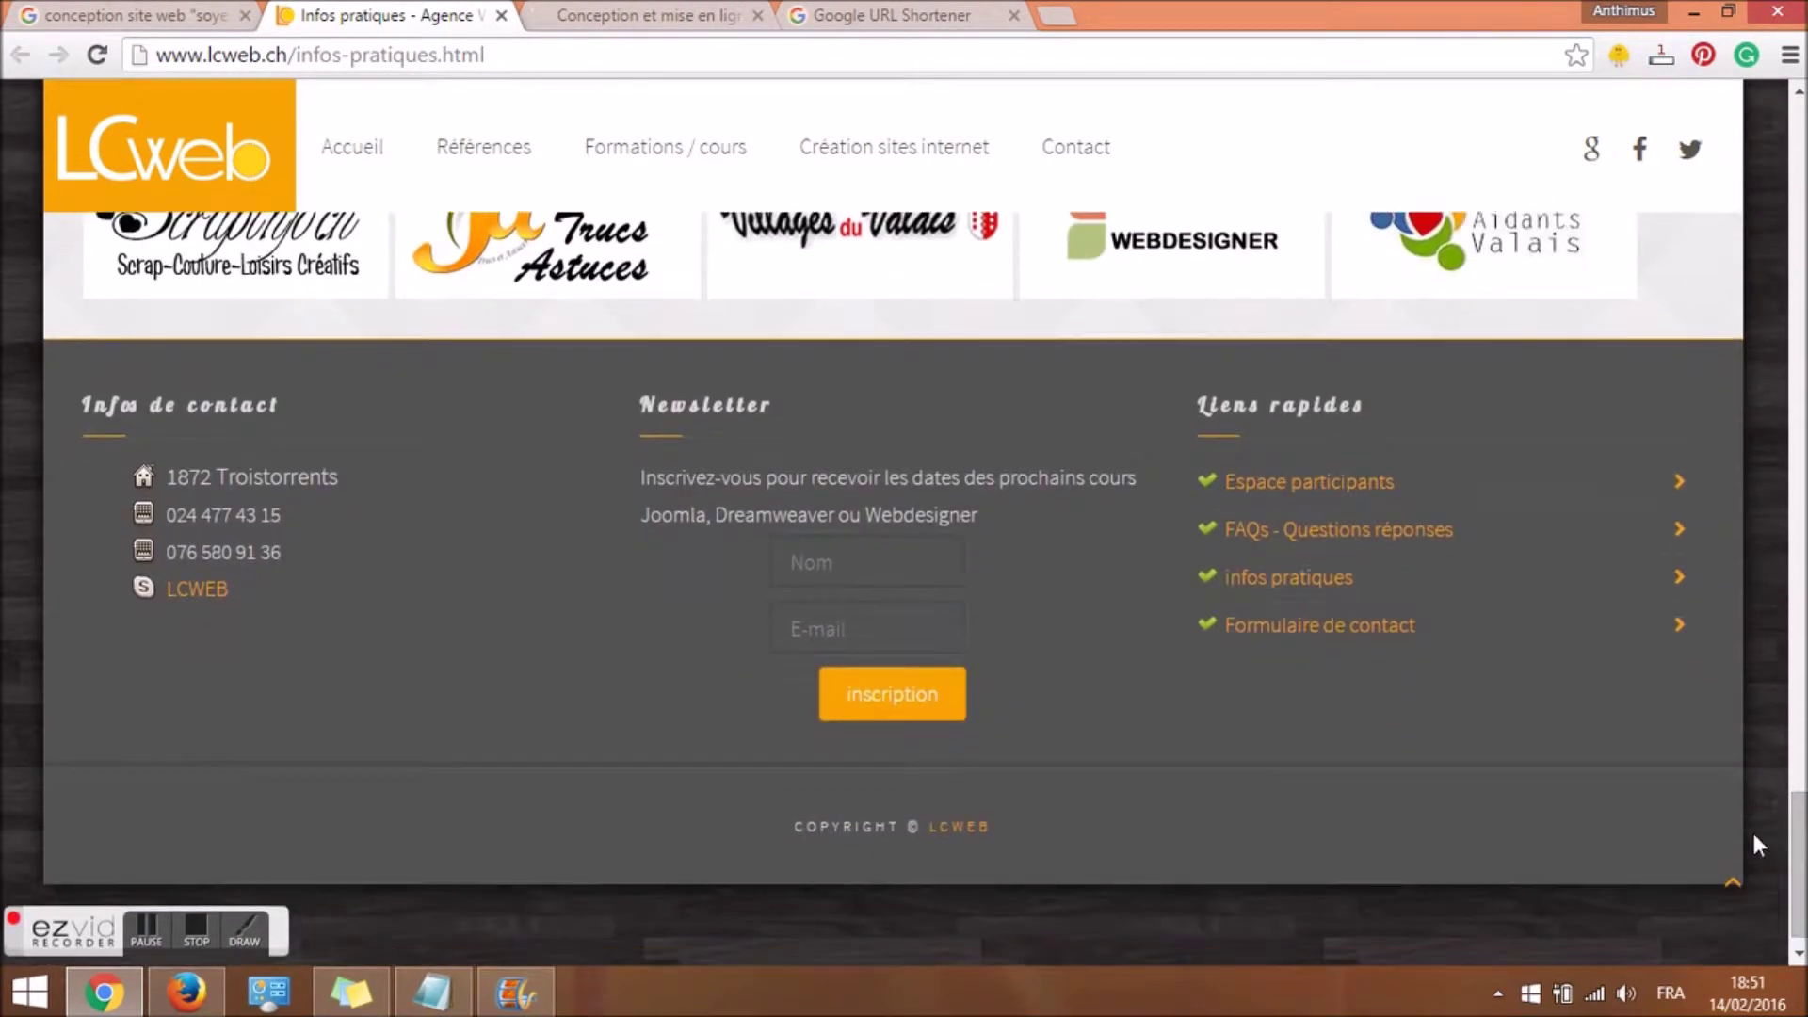
# Find 'comme' on the page and follow the first 'Soyez le premier à commenter' link.
pyautogui.hotkey('ctrl', 'f')
pyautogui.write('comme')
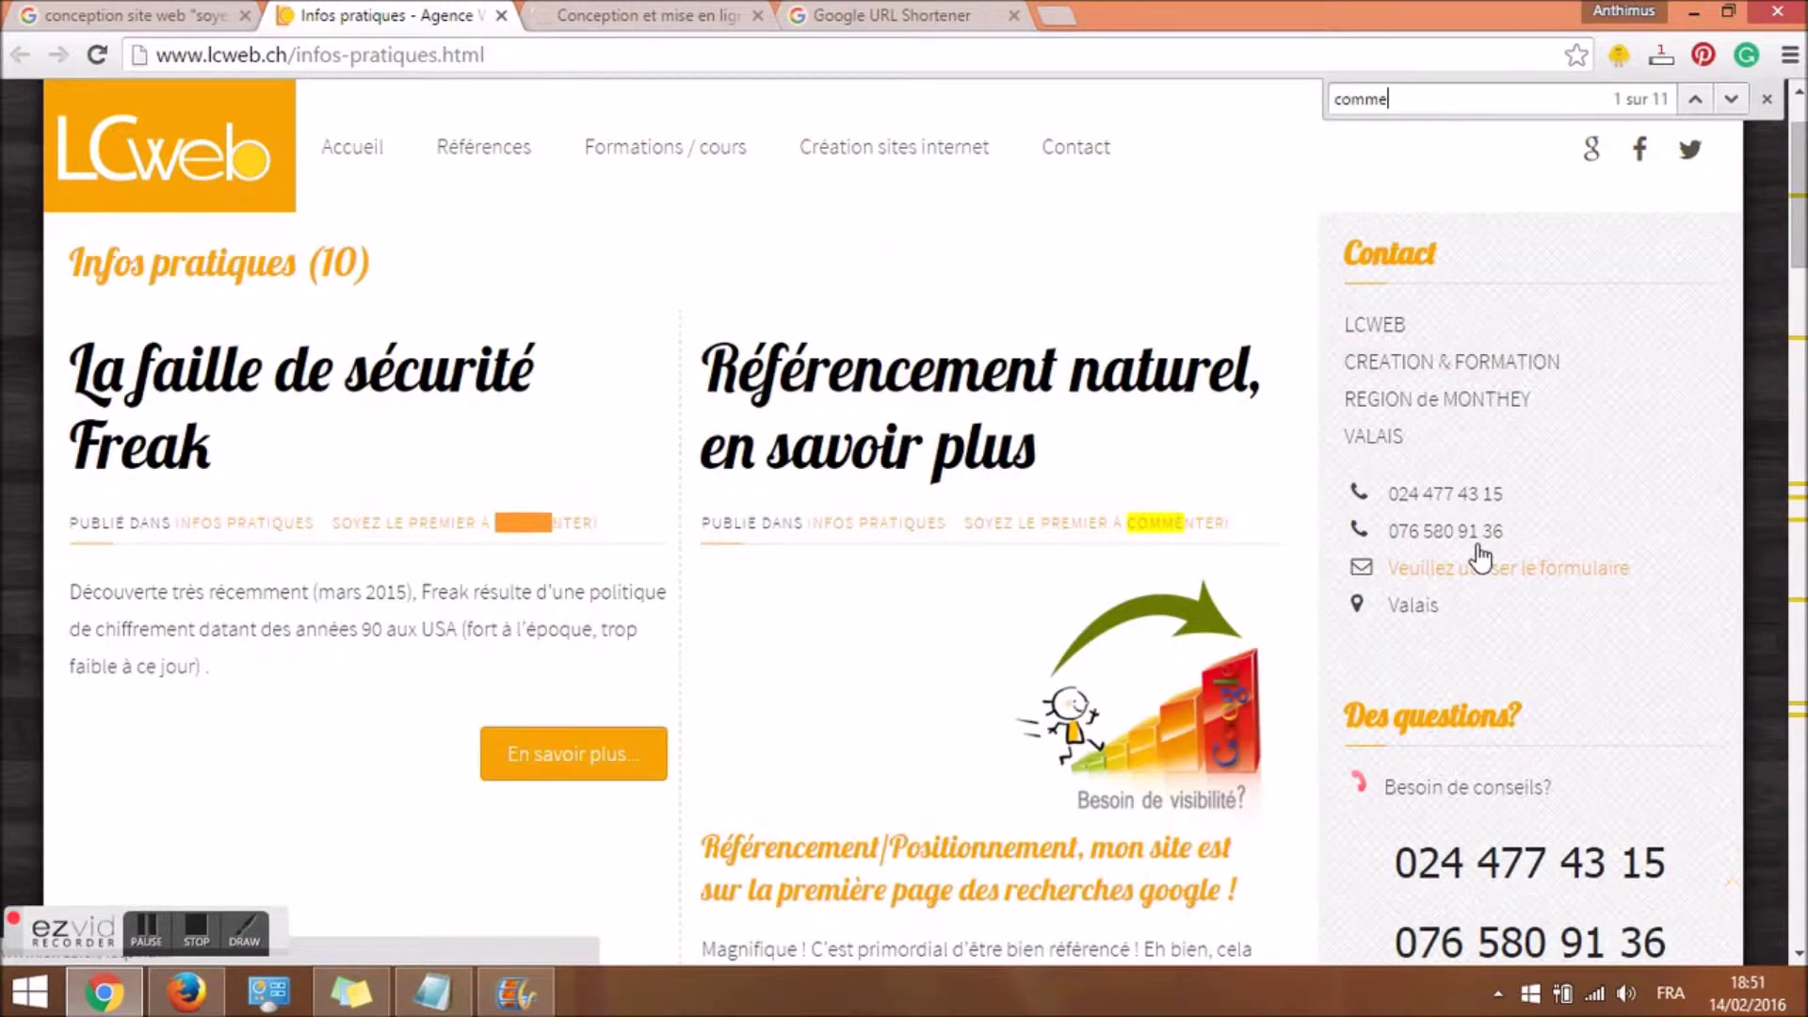
pyautogui.click(419, 524)
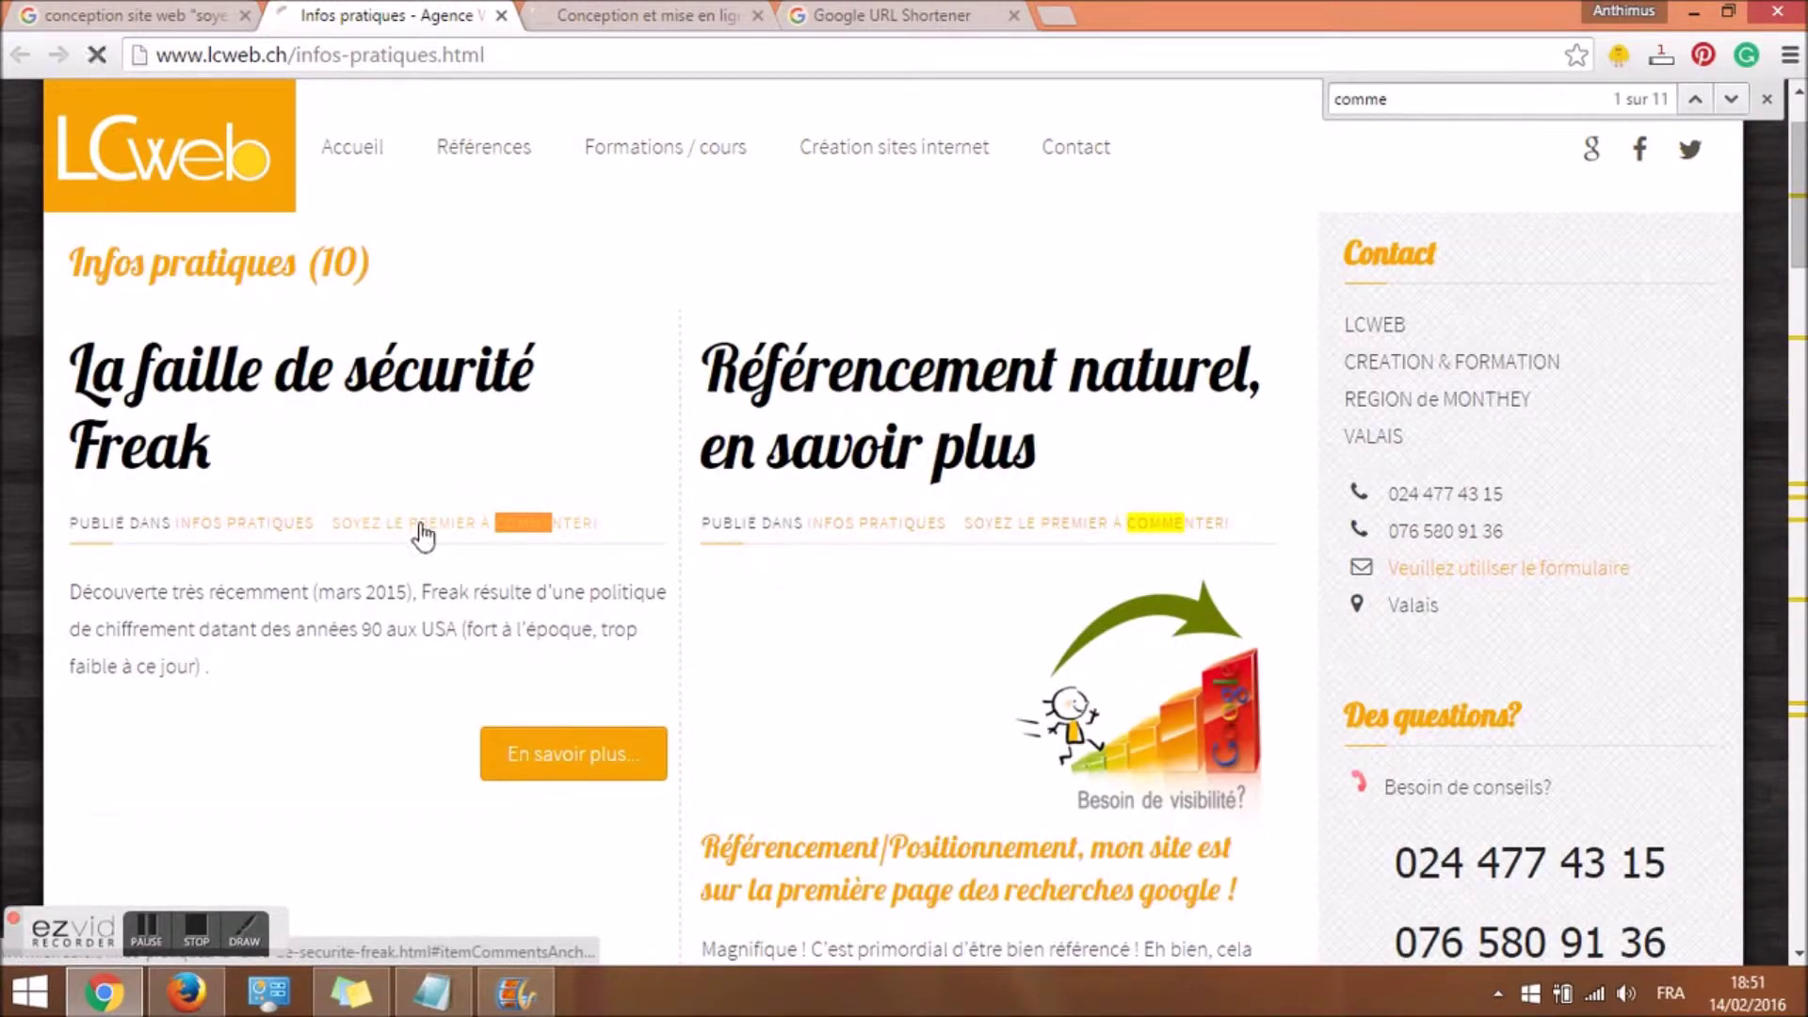
pyautogui.hotkey('alt', 'Left')
pyautogui.hotkey('alt', 'Left')
pyautogui.hotkey('alt', 'Left')
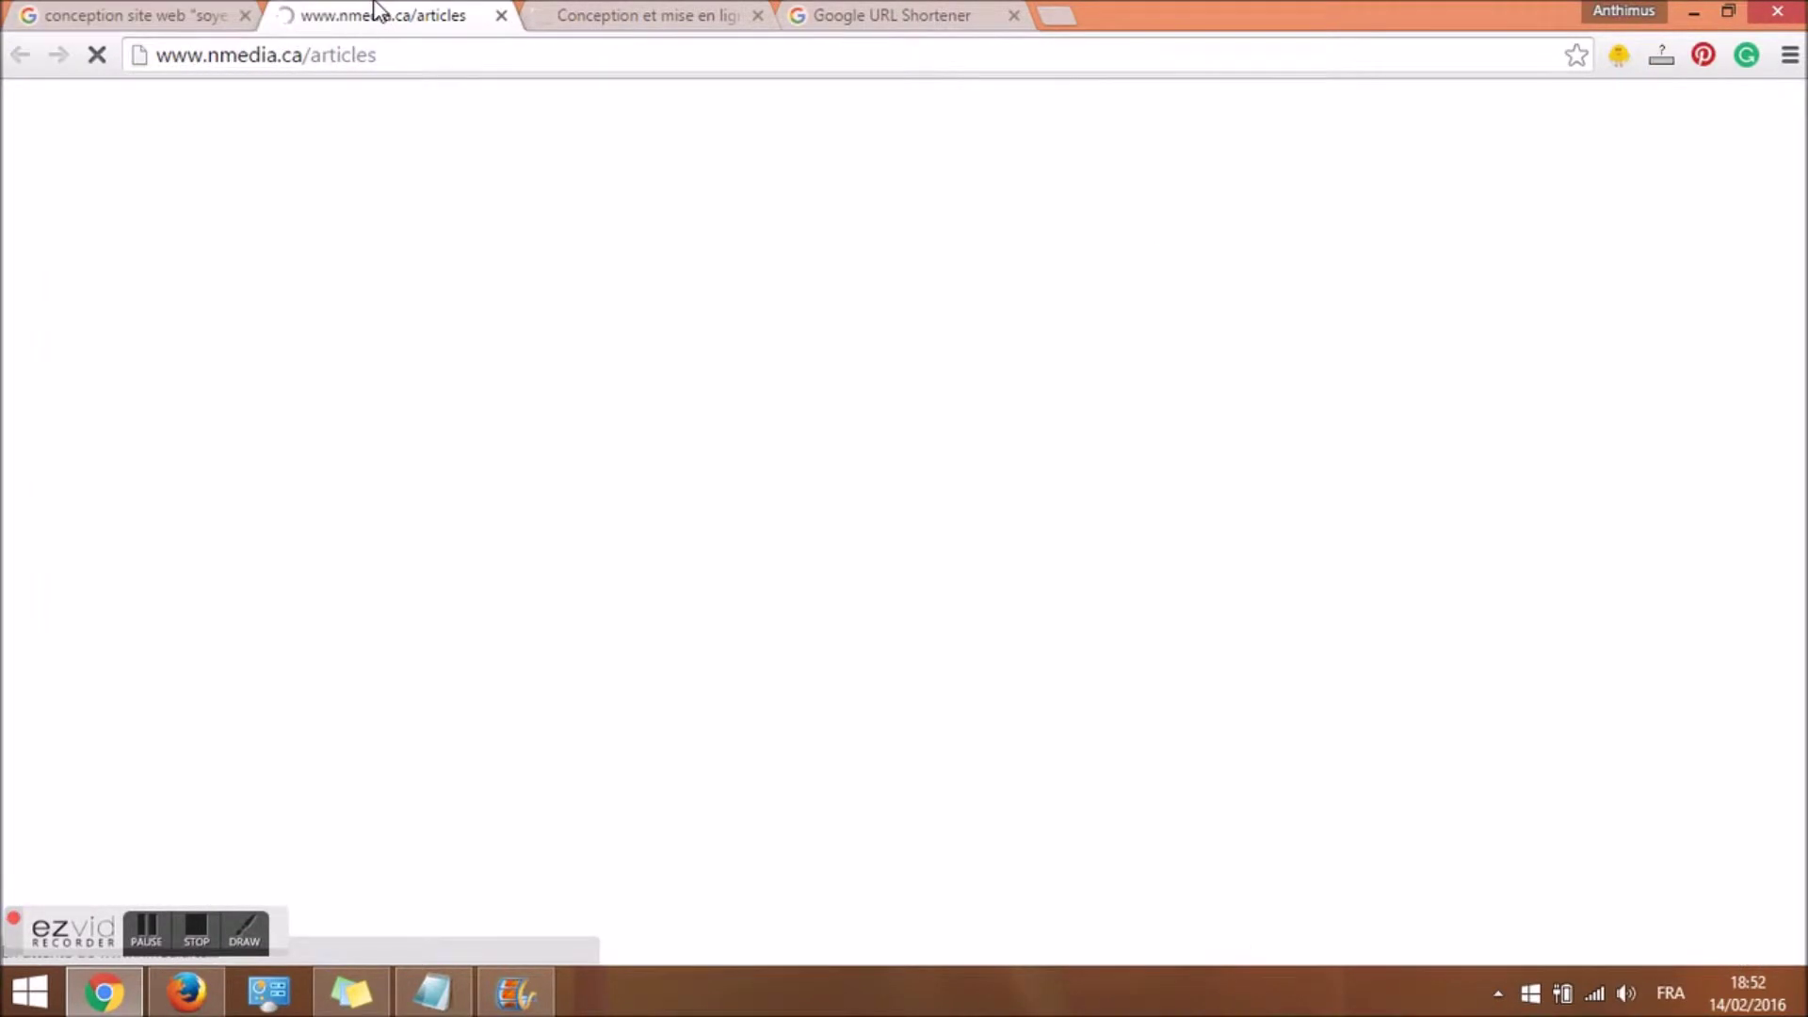
# Scroll through the nmedia.ca articles page, close that tab, and return to the Google results.
pyautogui.click(720, 14)
pyautogui.click(146, 15)
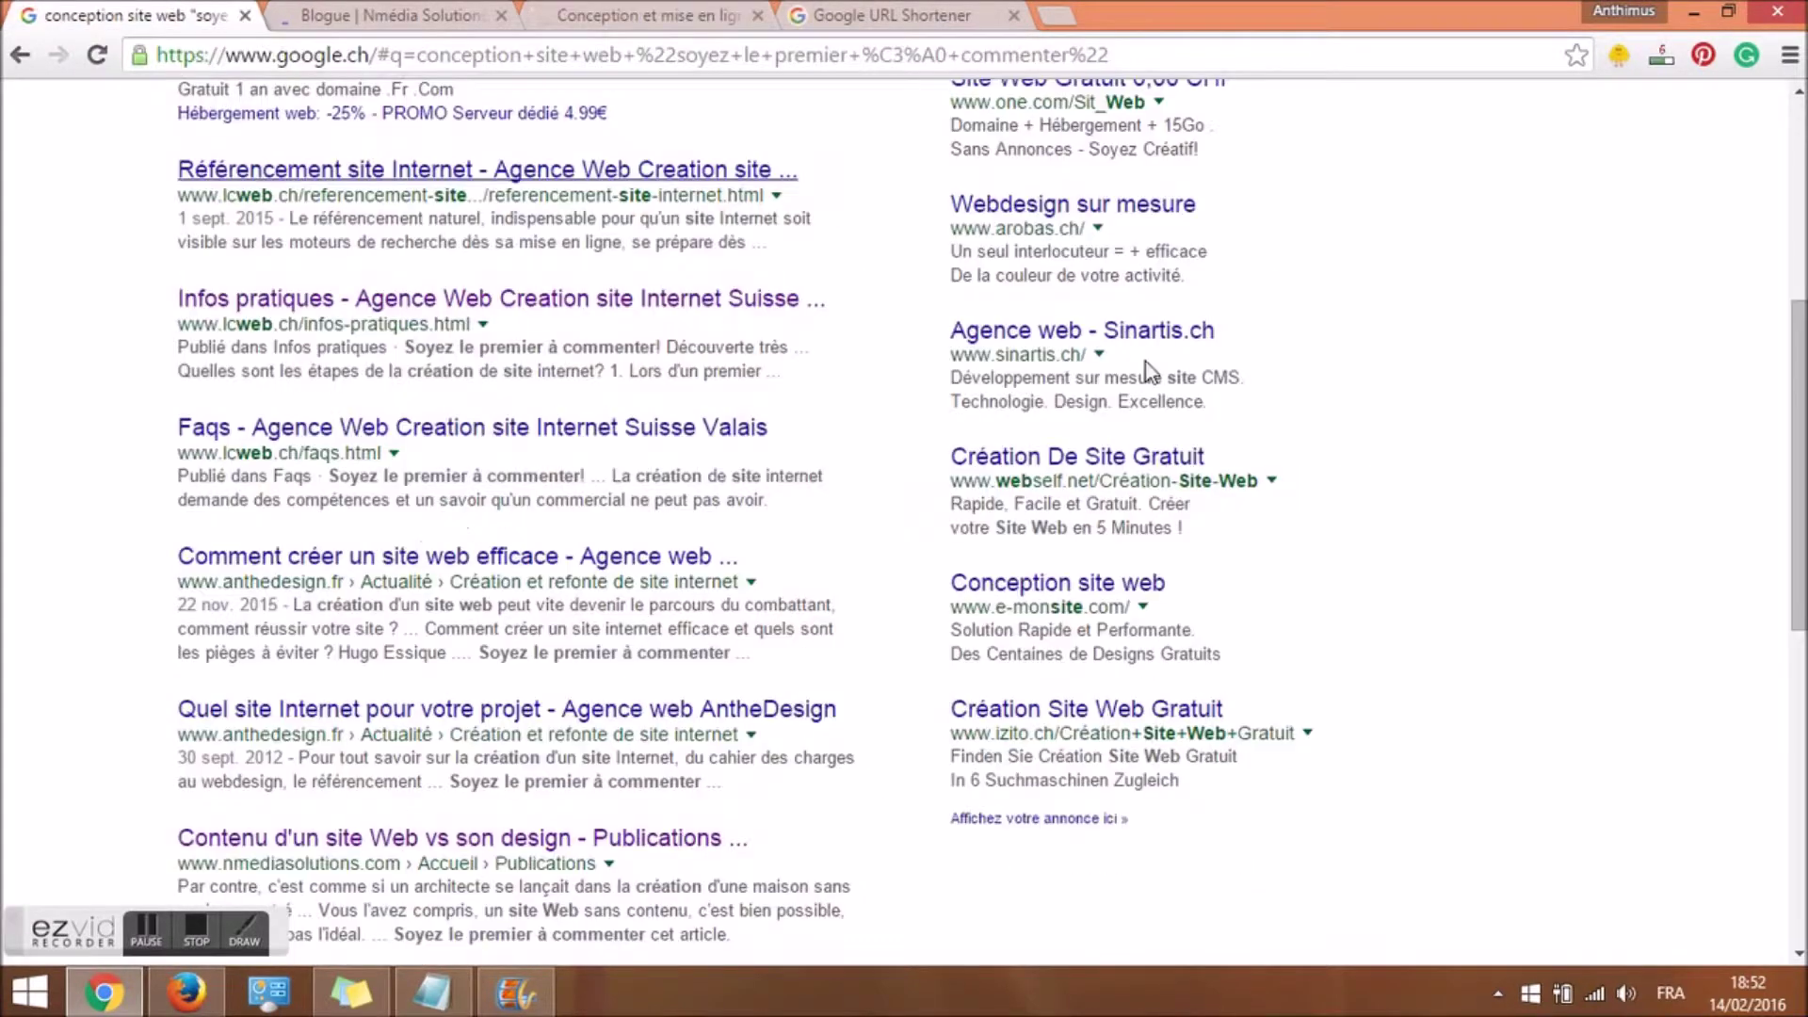
pyautogui.scroll(-8, 743, 533)
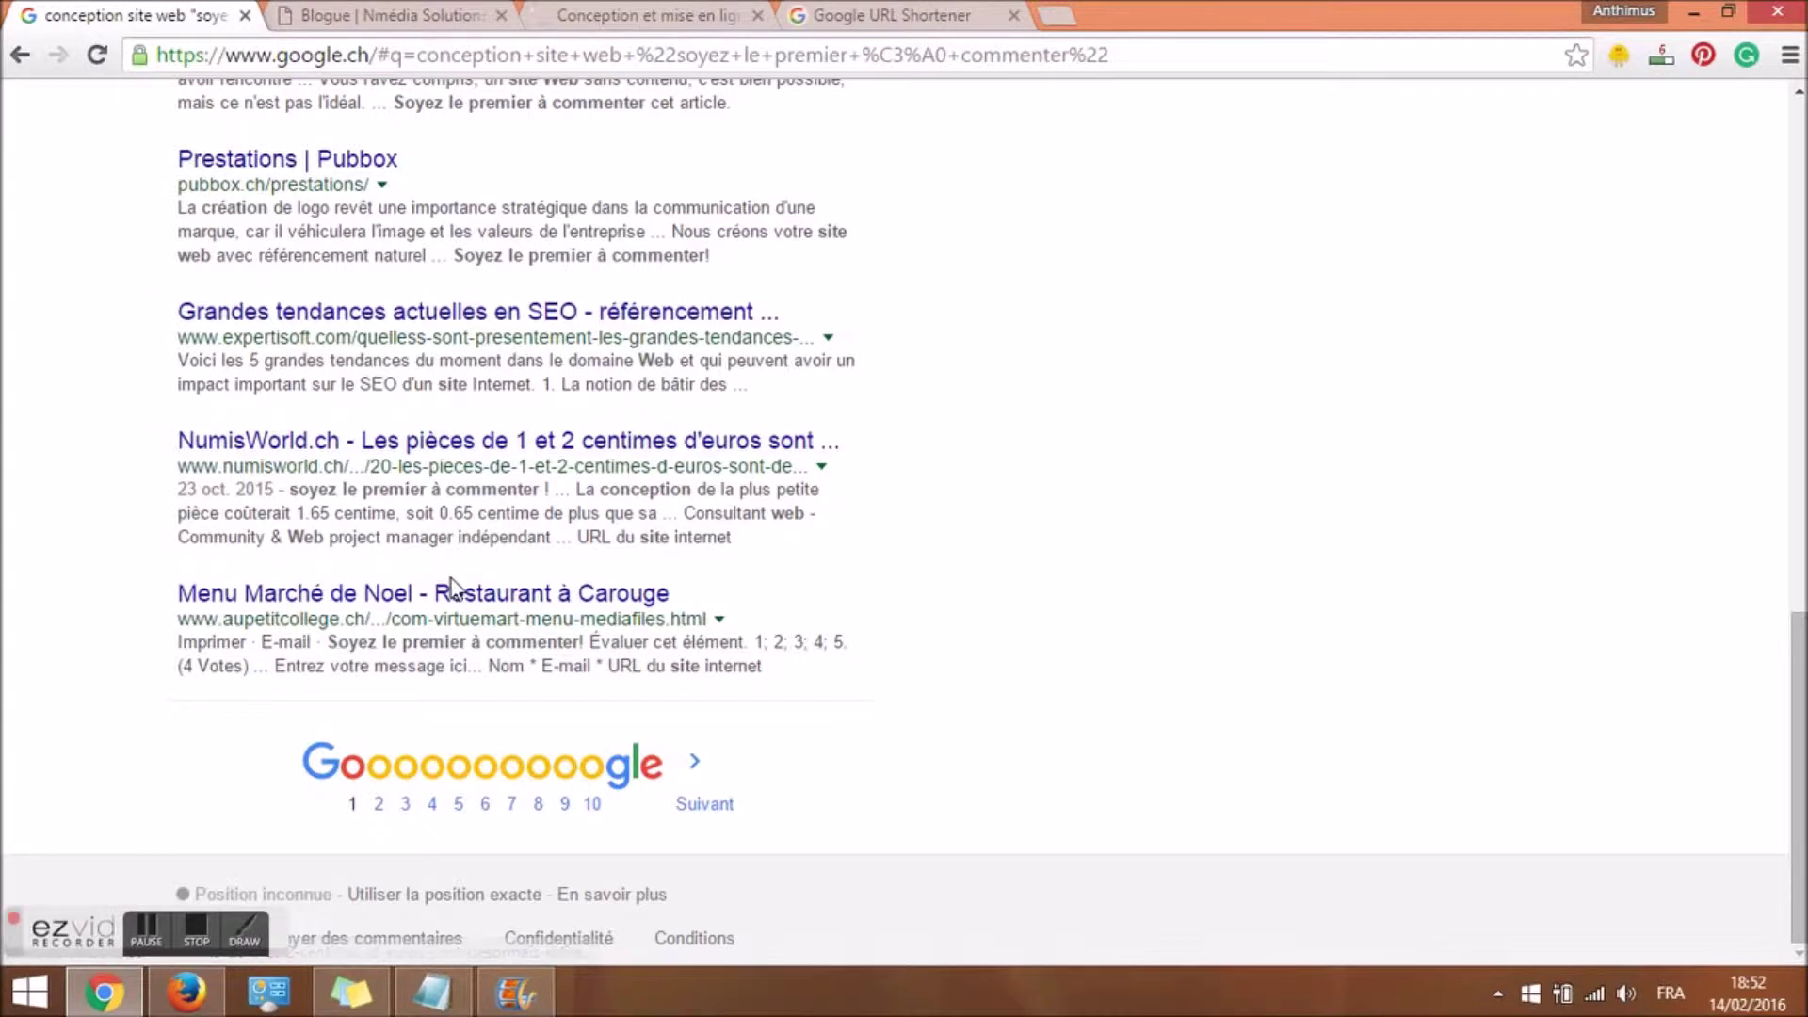
pyautogui.click(371, 16)
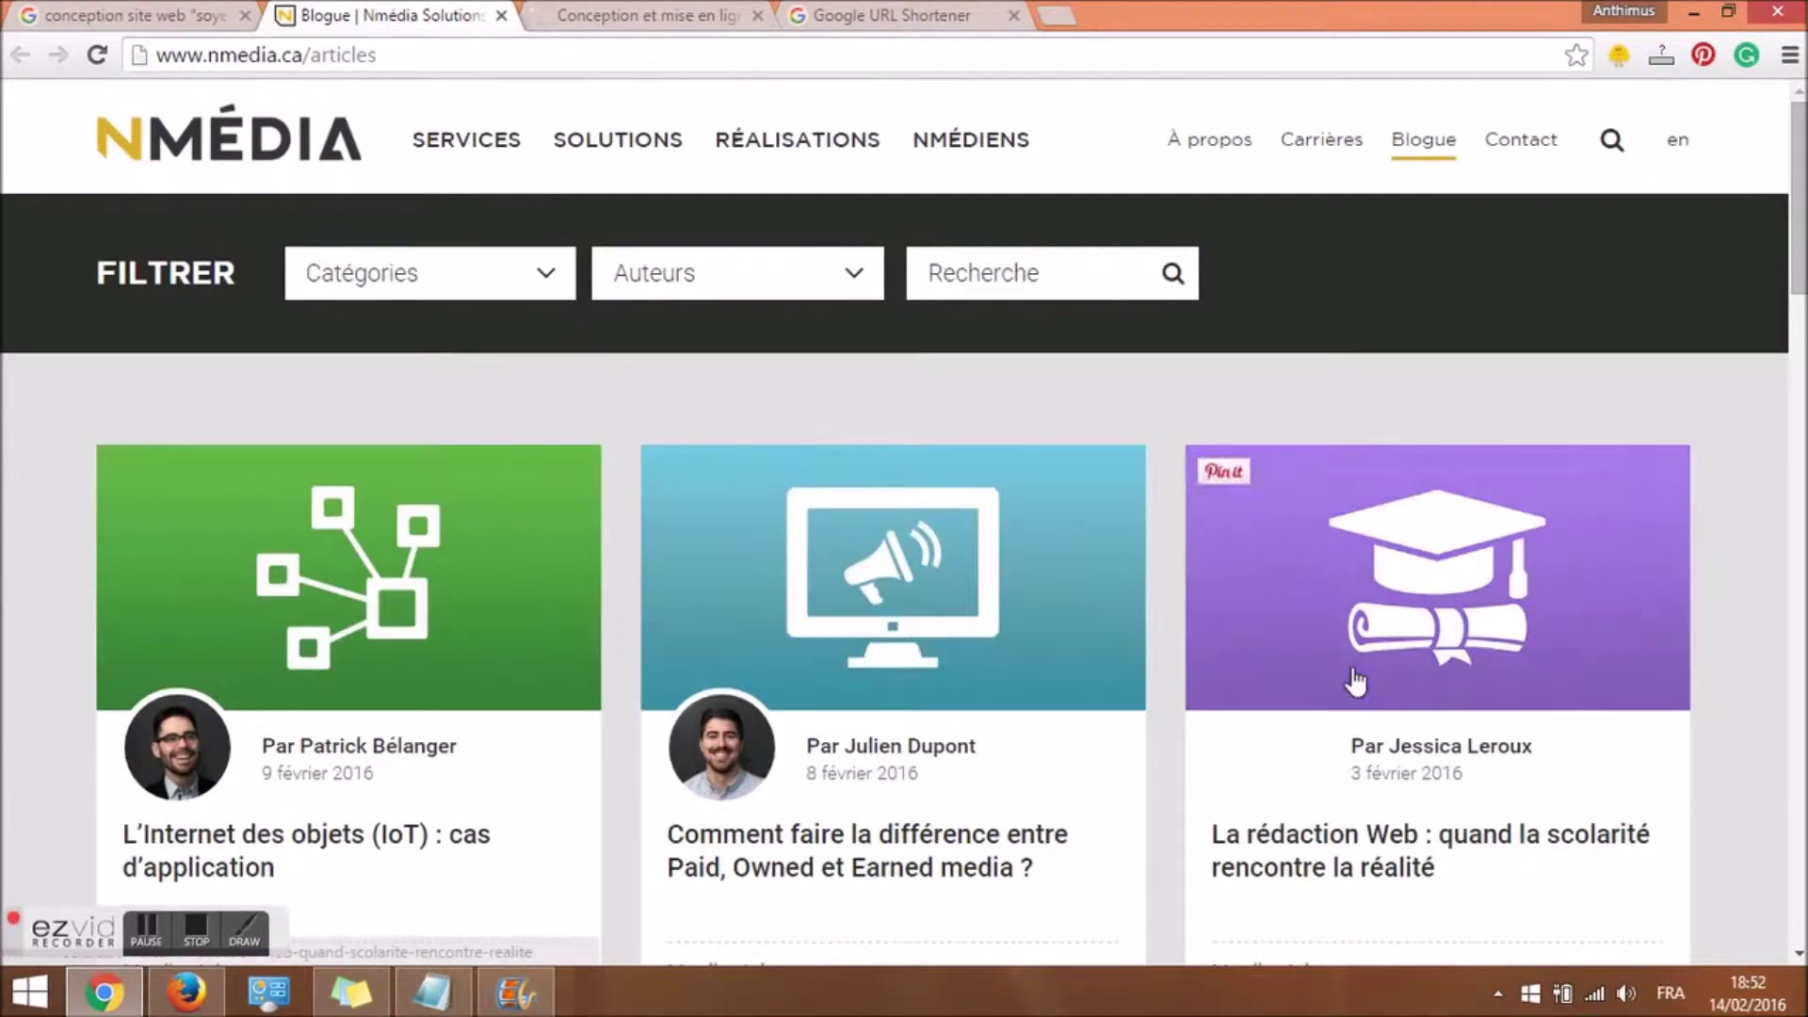
pyautogui.scroll(-20, 904, 522)
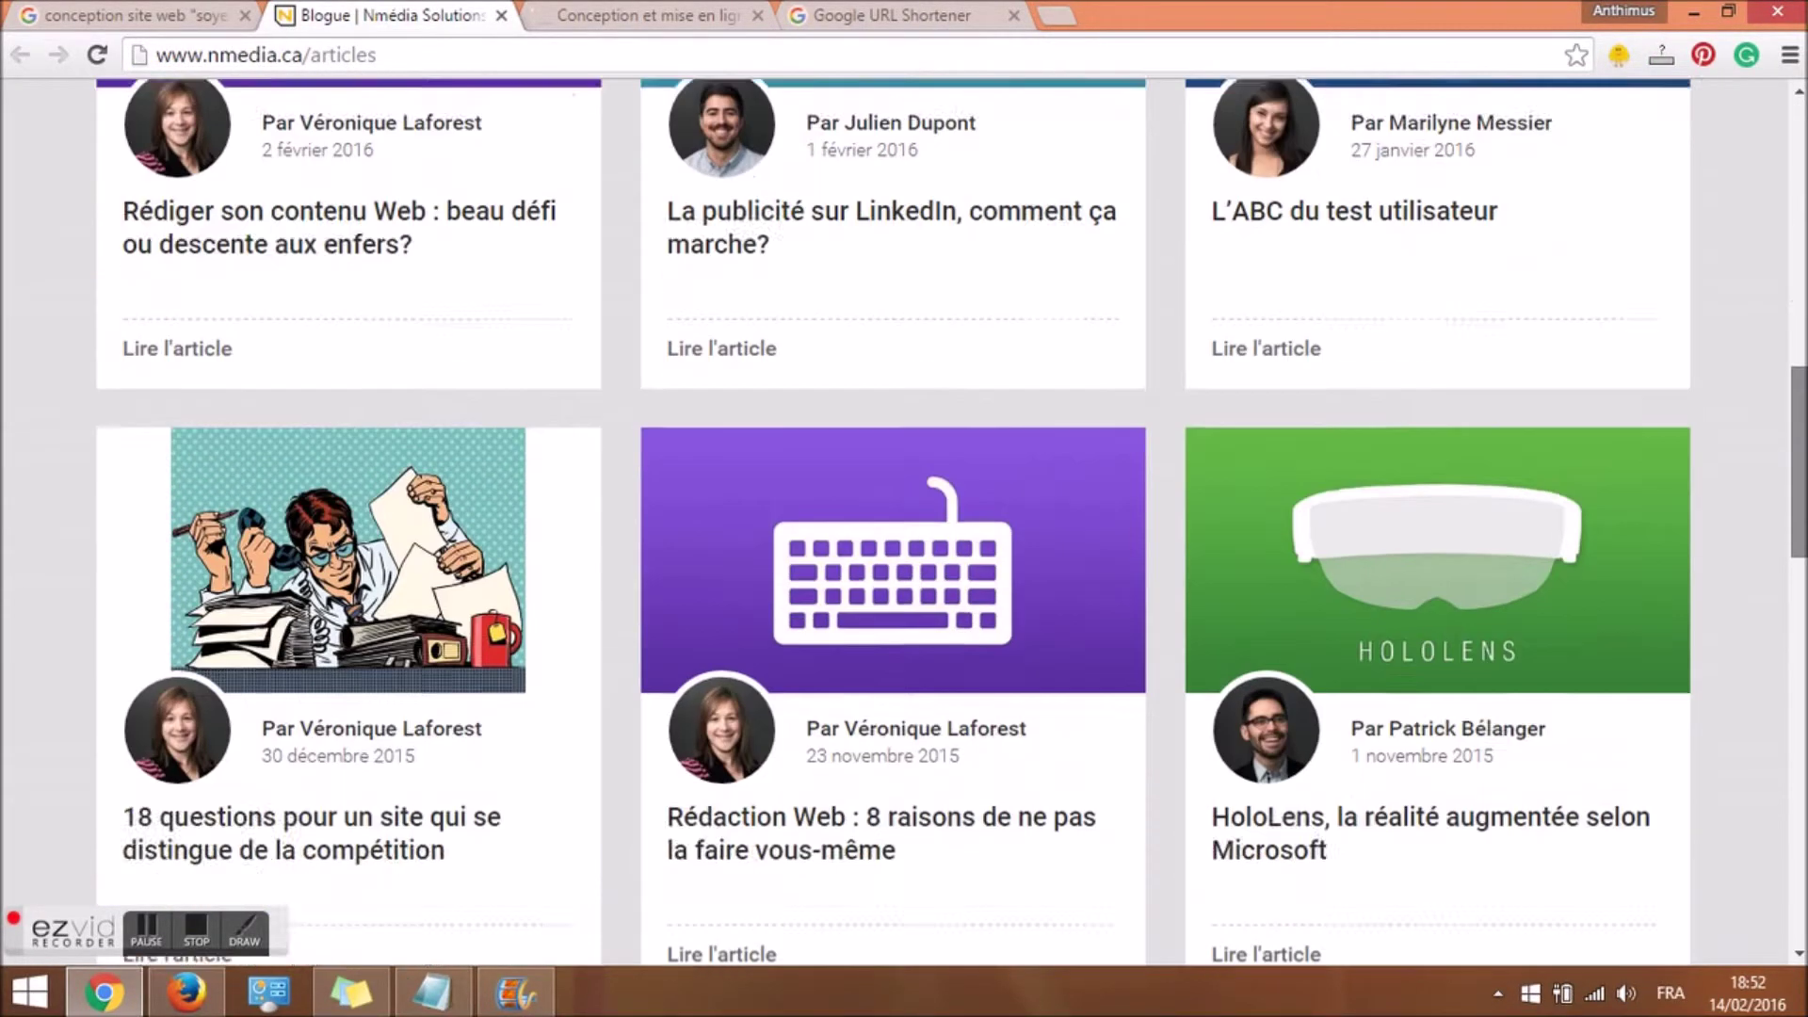
pyautogui.scroll(-7, 904, 522)
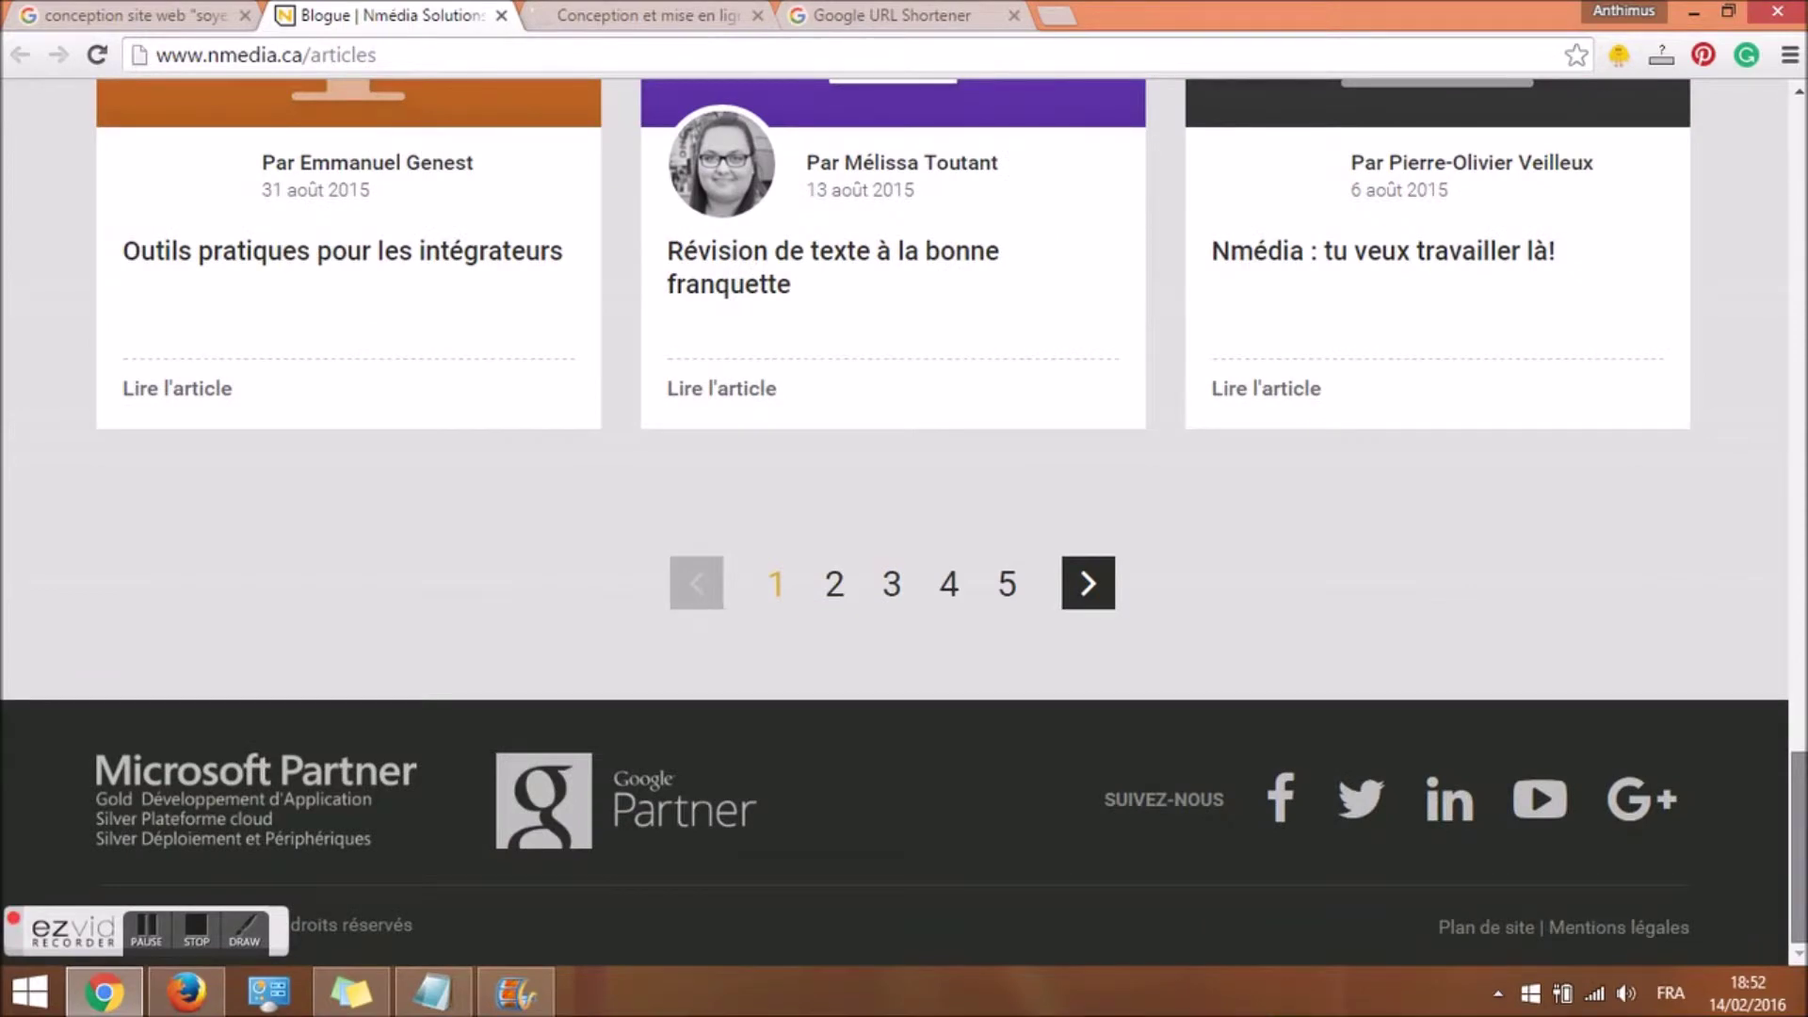
pyautogui.scroll(20, 1617, 154)
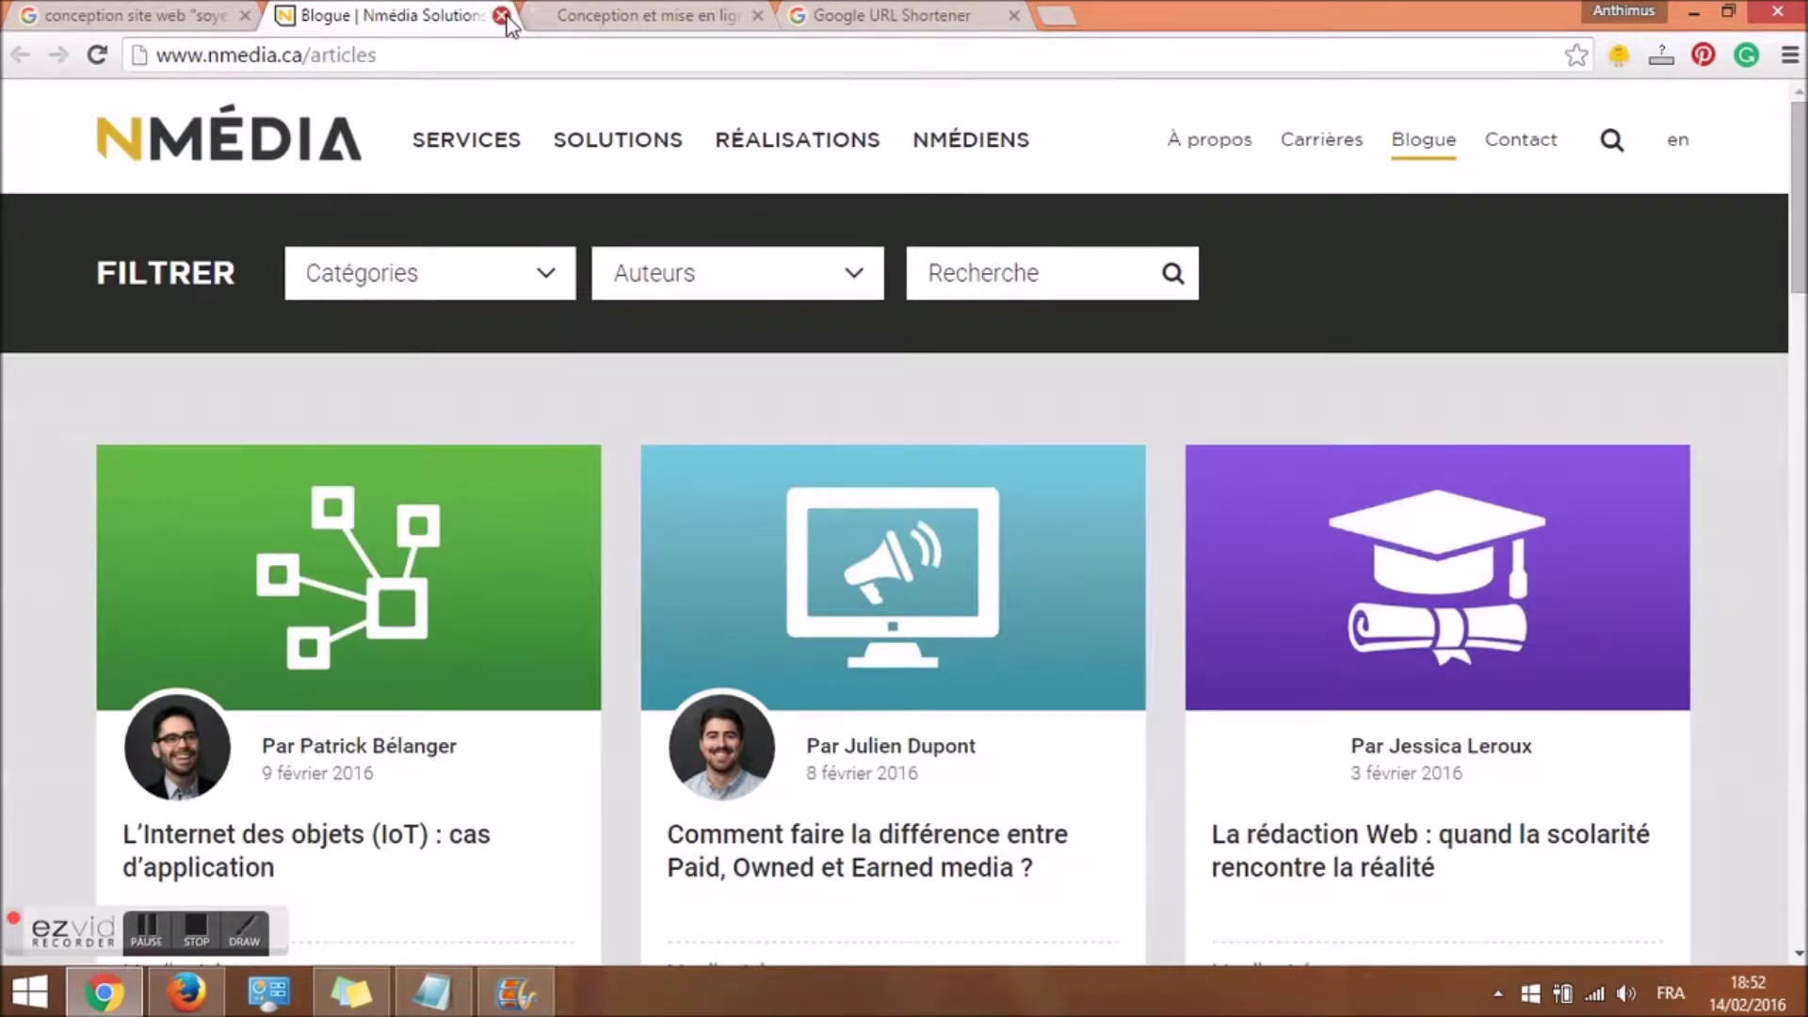
pyautogui.click(502, 16)
pyautogui.hotkey('ctrl', 'shift', 'Tab')
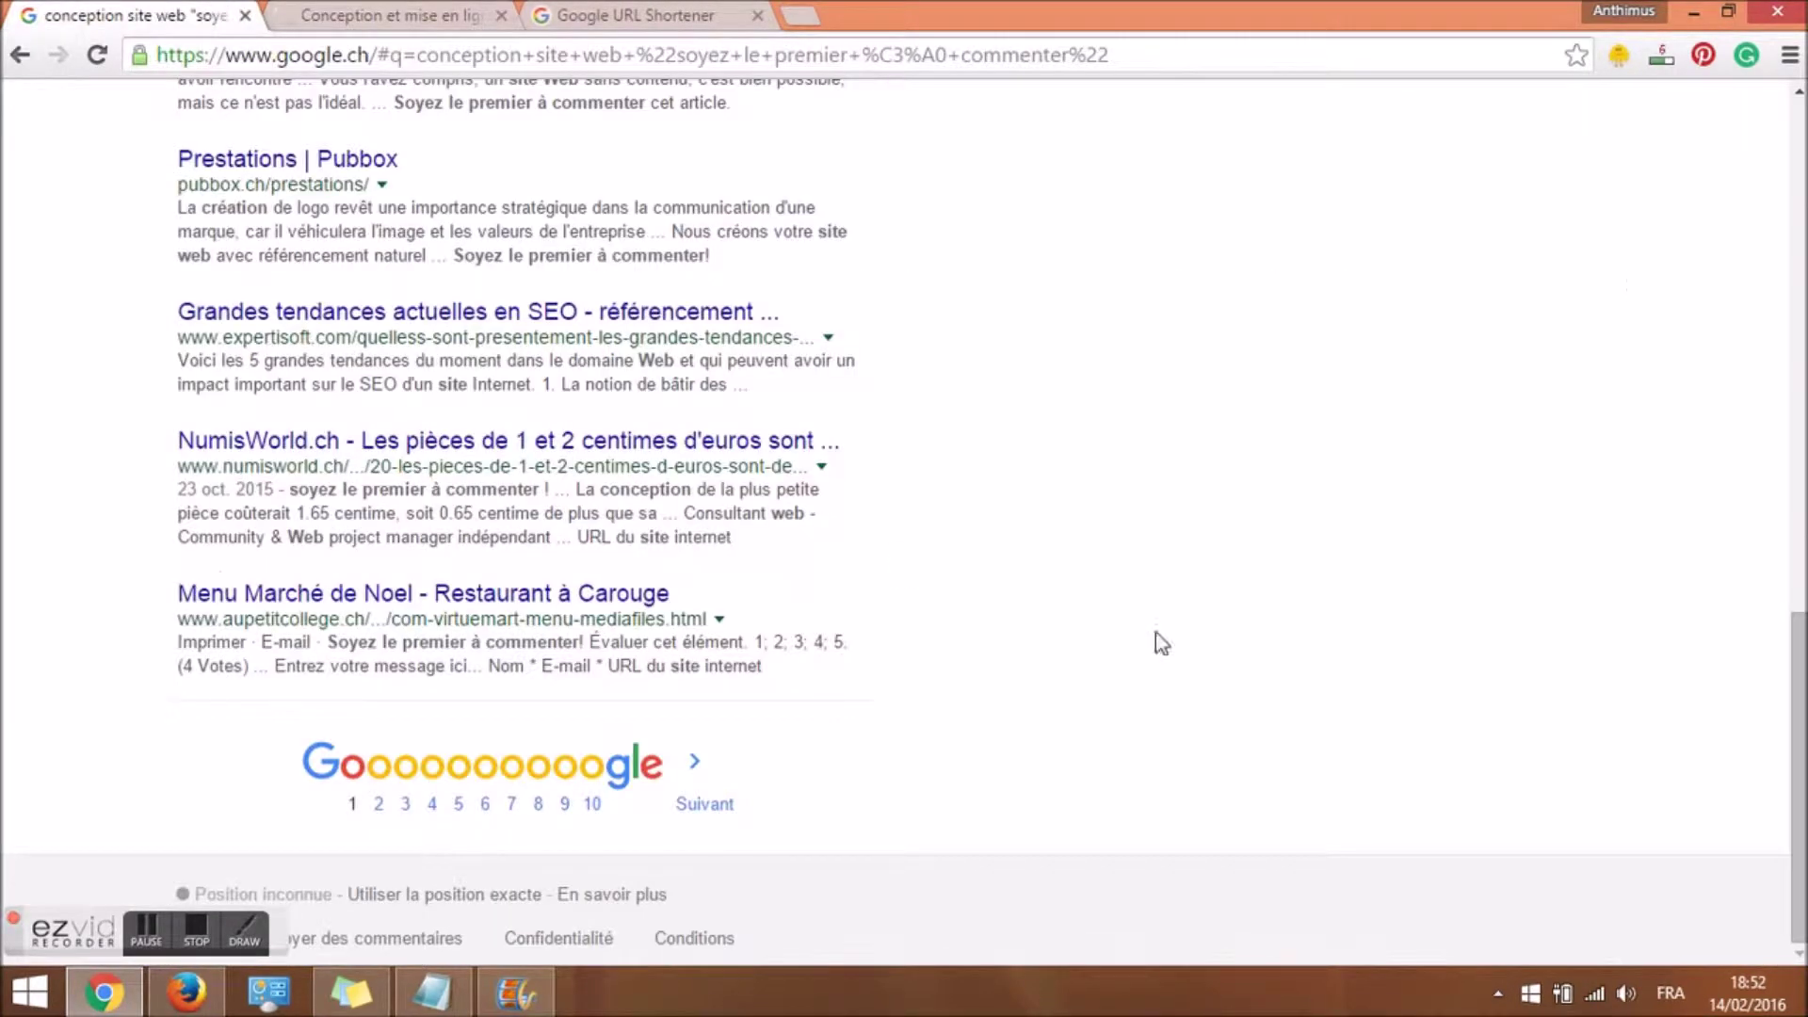
# On results page 2, open the best-imaging-web result in a new tab.
pyautogui.click(710, 803)
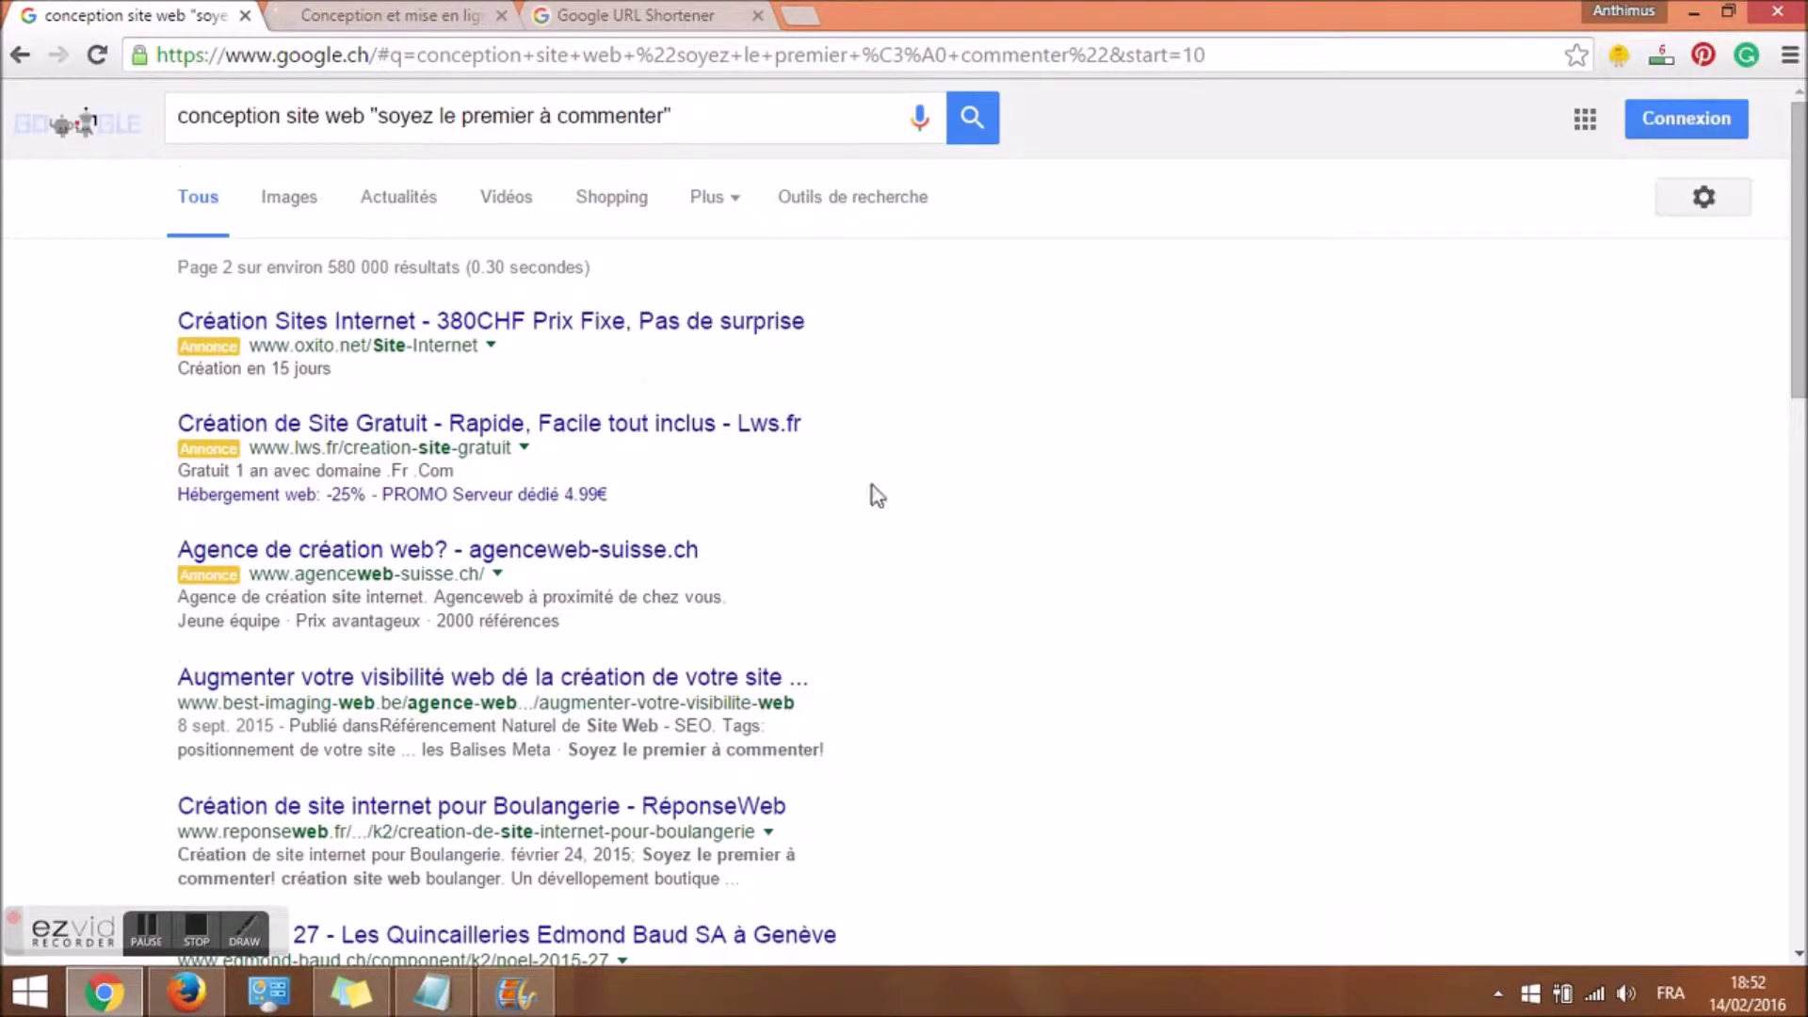
pyautogui.moveTo(564, 750); pyautogui.dragTo(833, 750)
pyautogui.rightClick(465, 674)
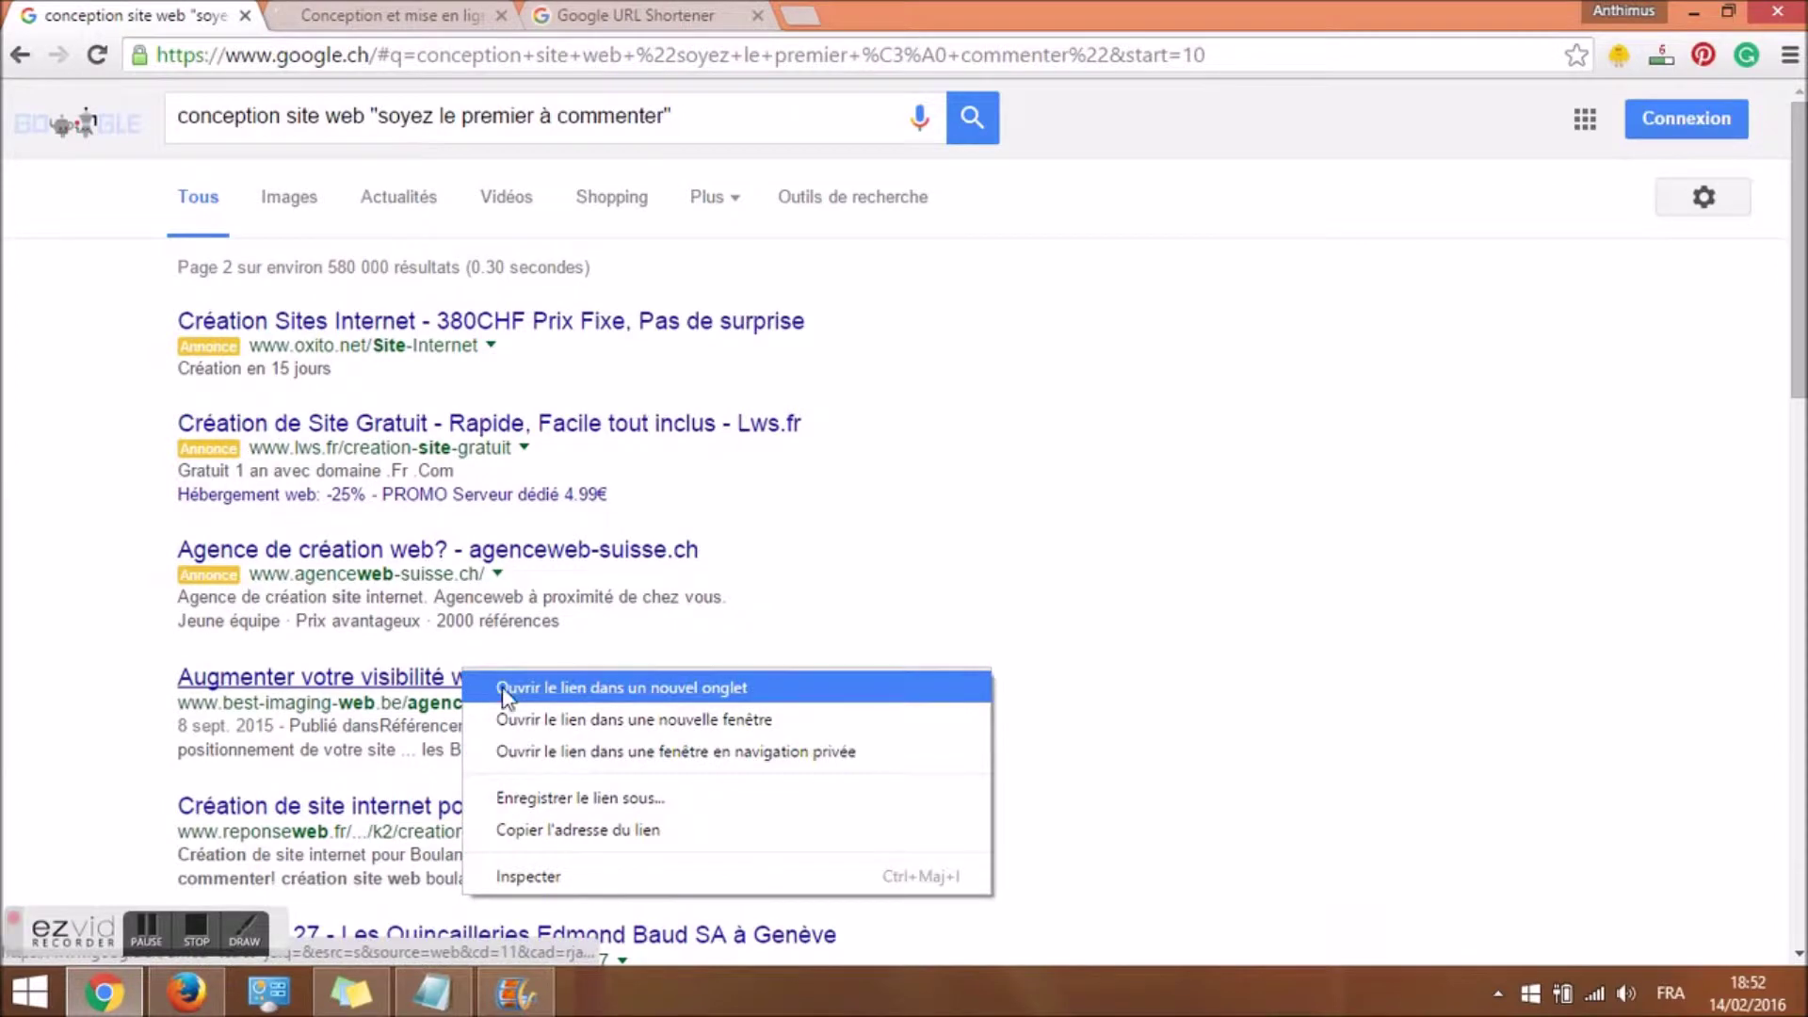
pyautogui.click(733, 686)
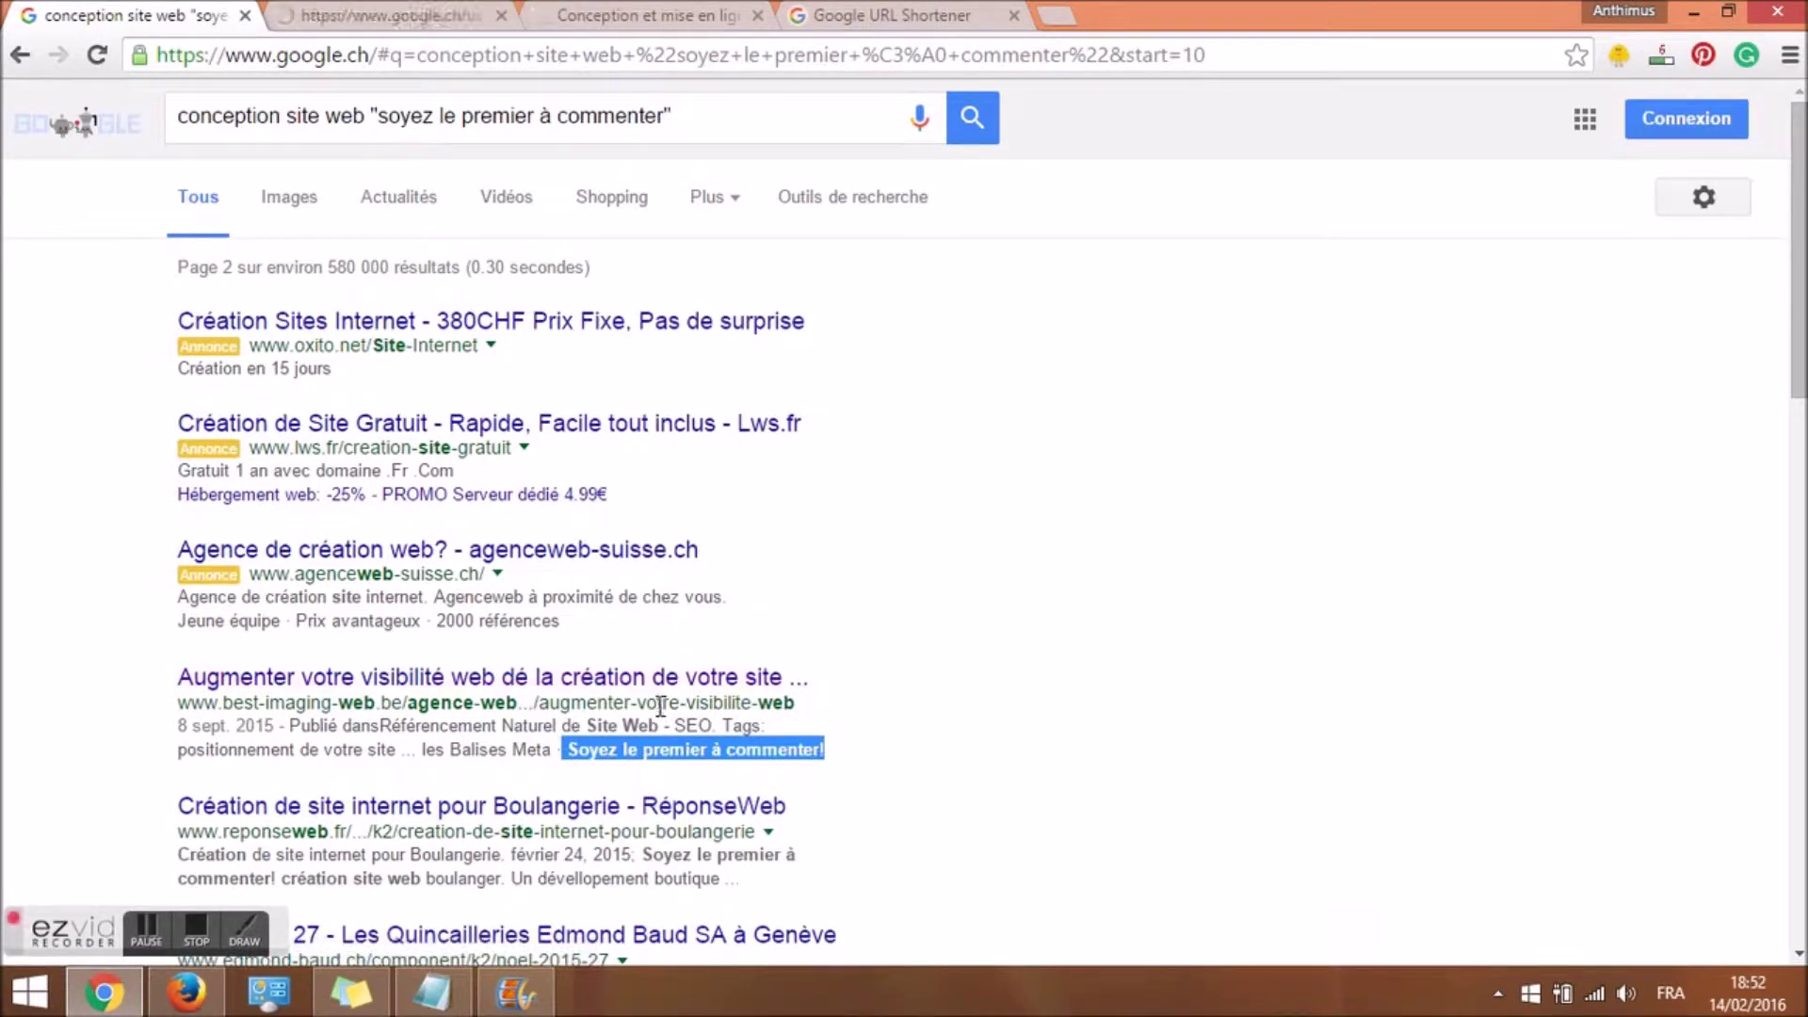
pyautogui.click(442, 12)
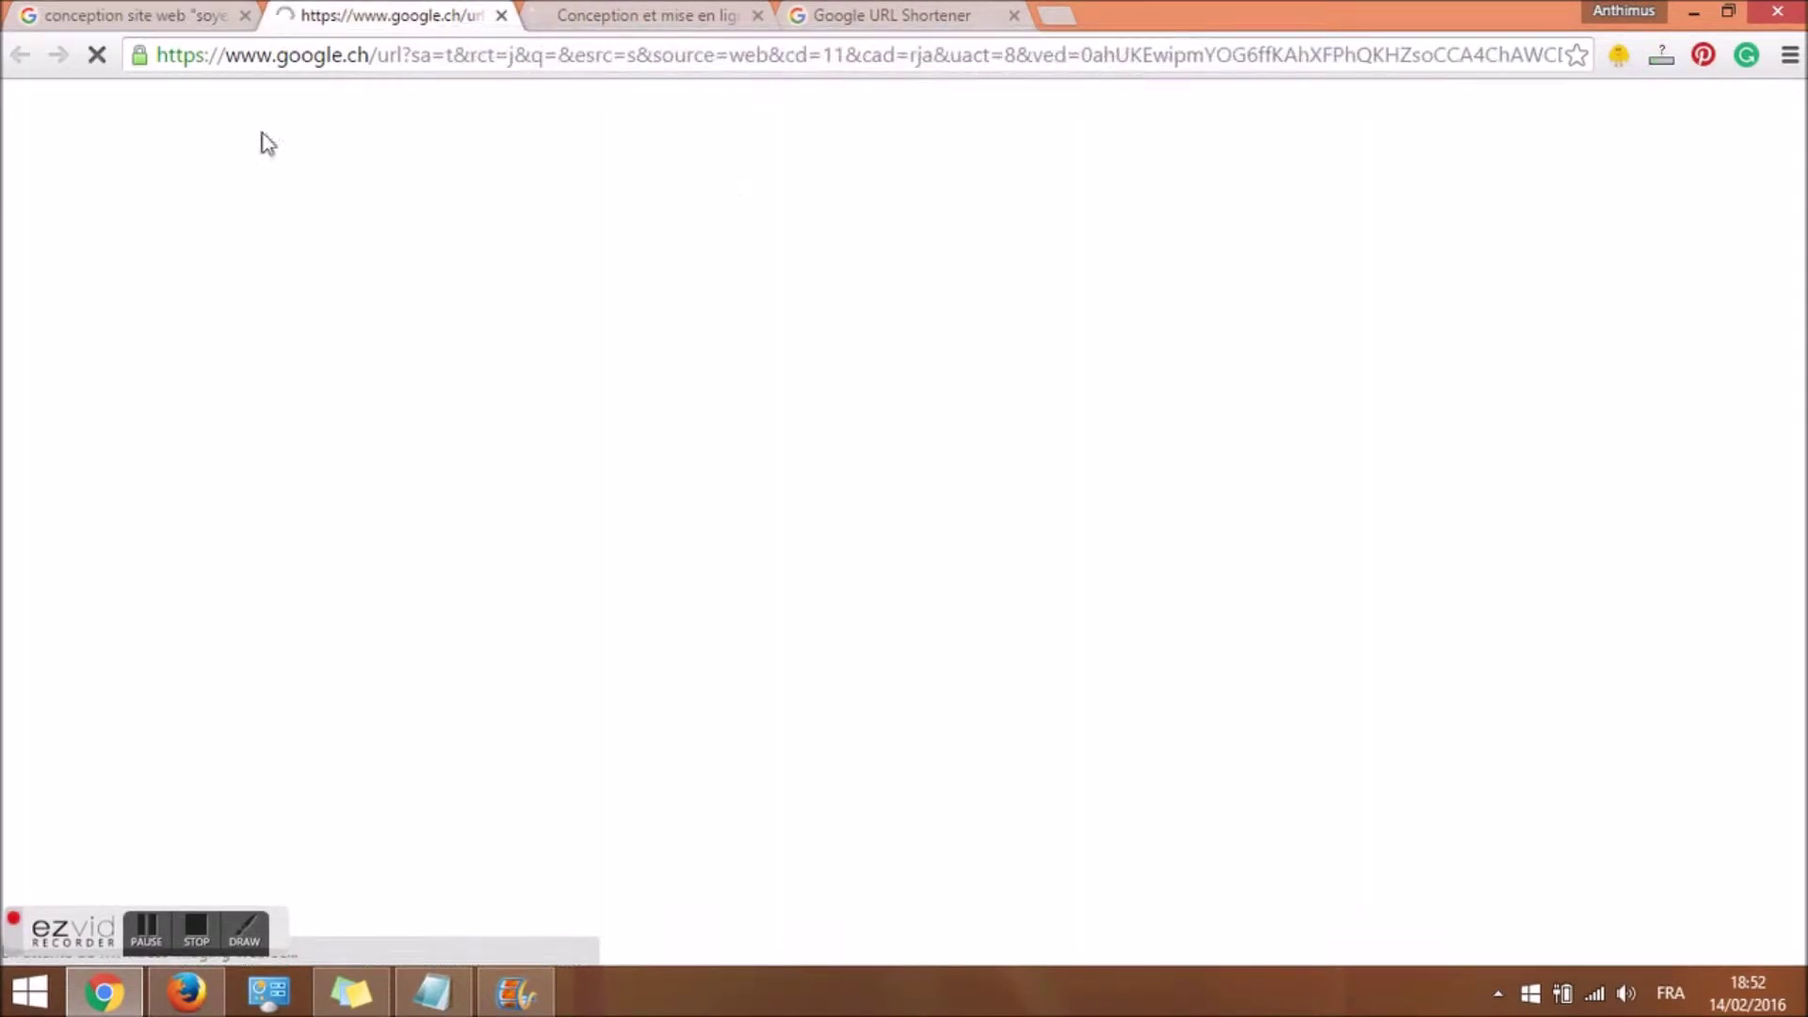
pyautogui.click(197, 14)
pyautogui.click(394, 11)
pyautogui.click(160, 13)
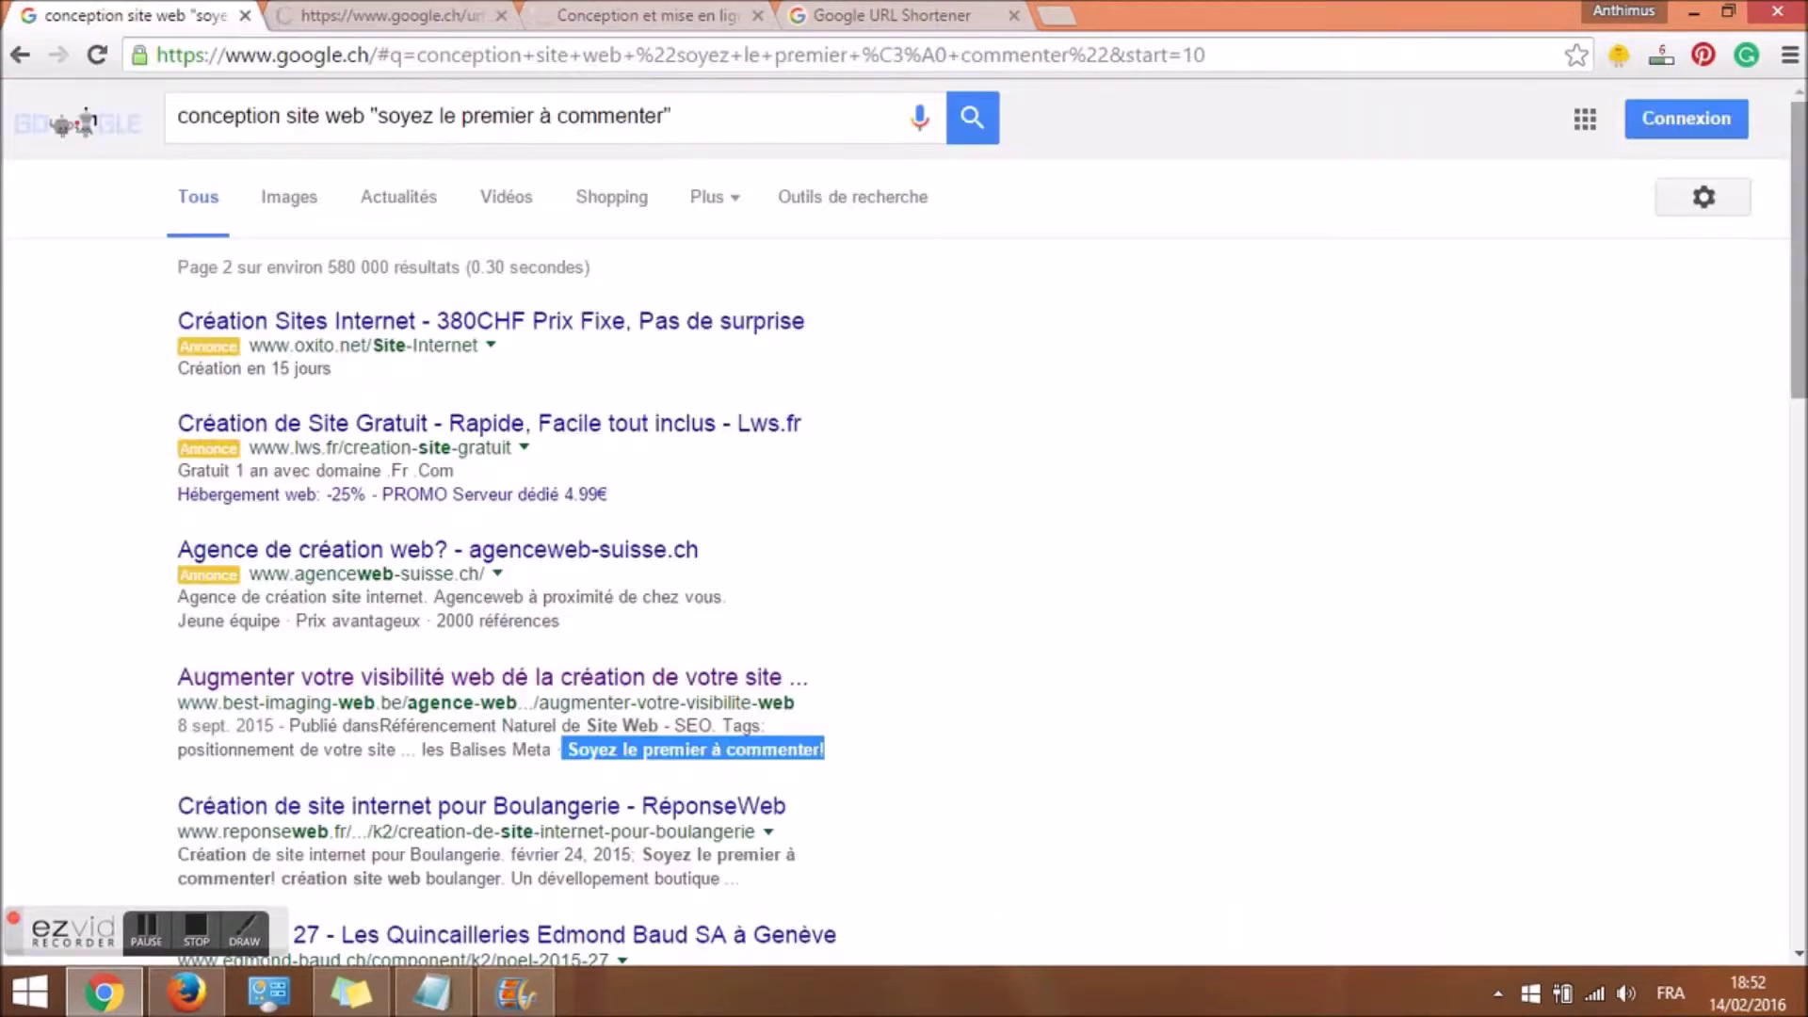
# Change the quoted search phrase to "commentaires" and rerun the search.
pyautogui.moveTo(380, 117); pyautogui.dragTo(642, 115)
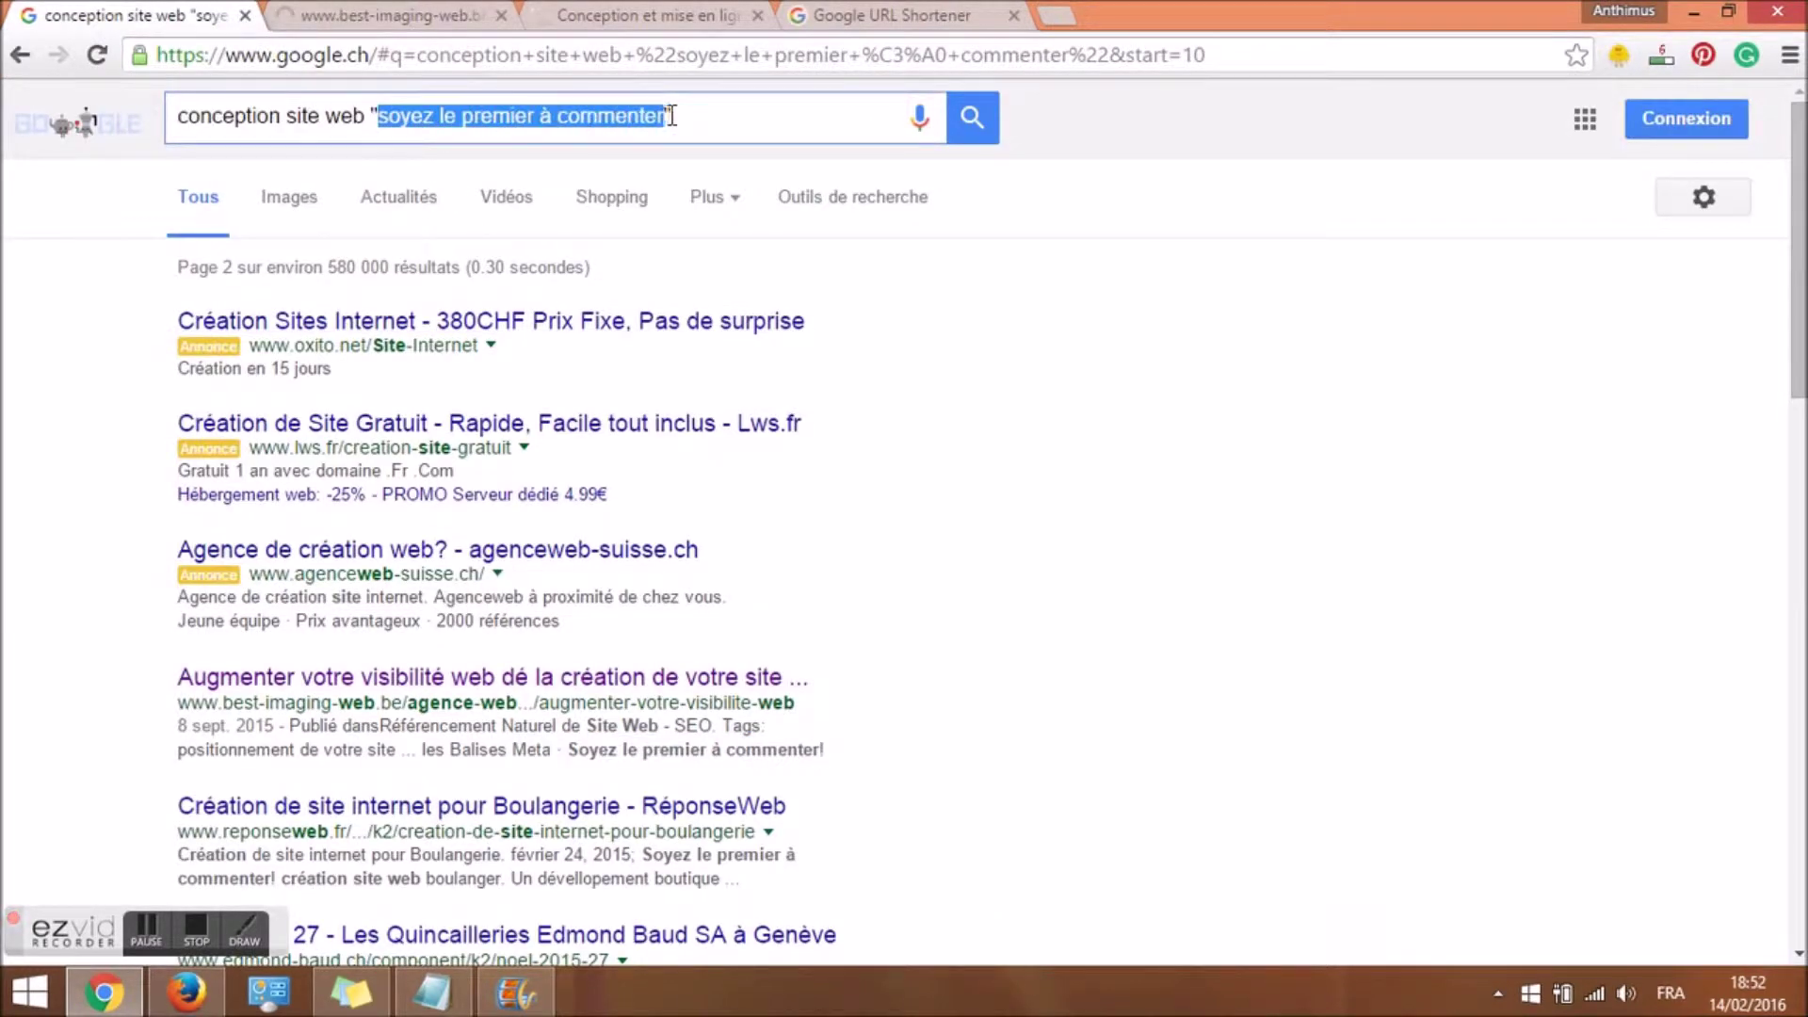
pyautogui.write('commentaires')
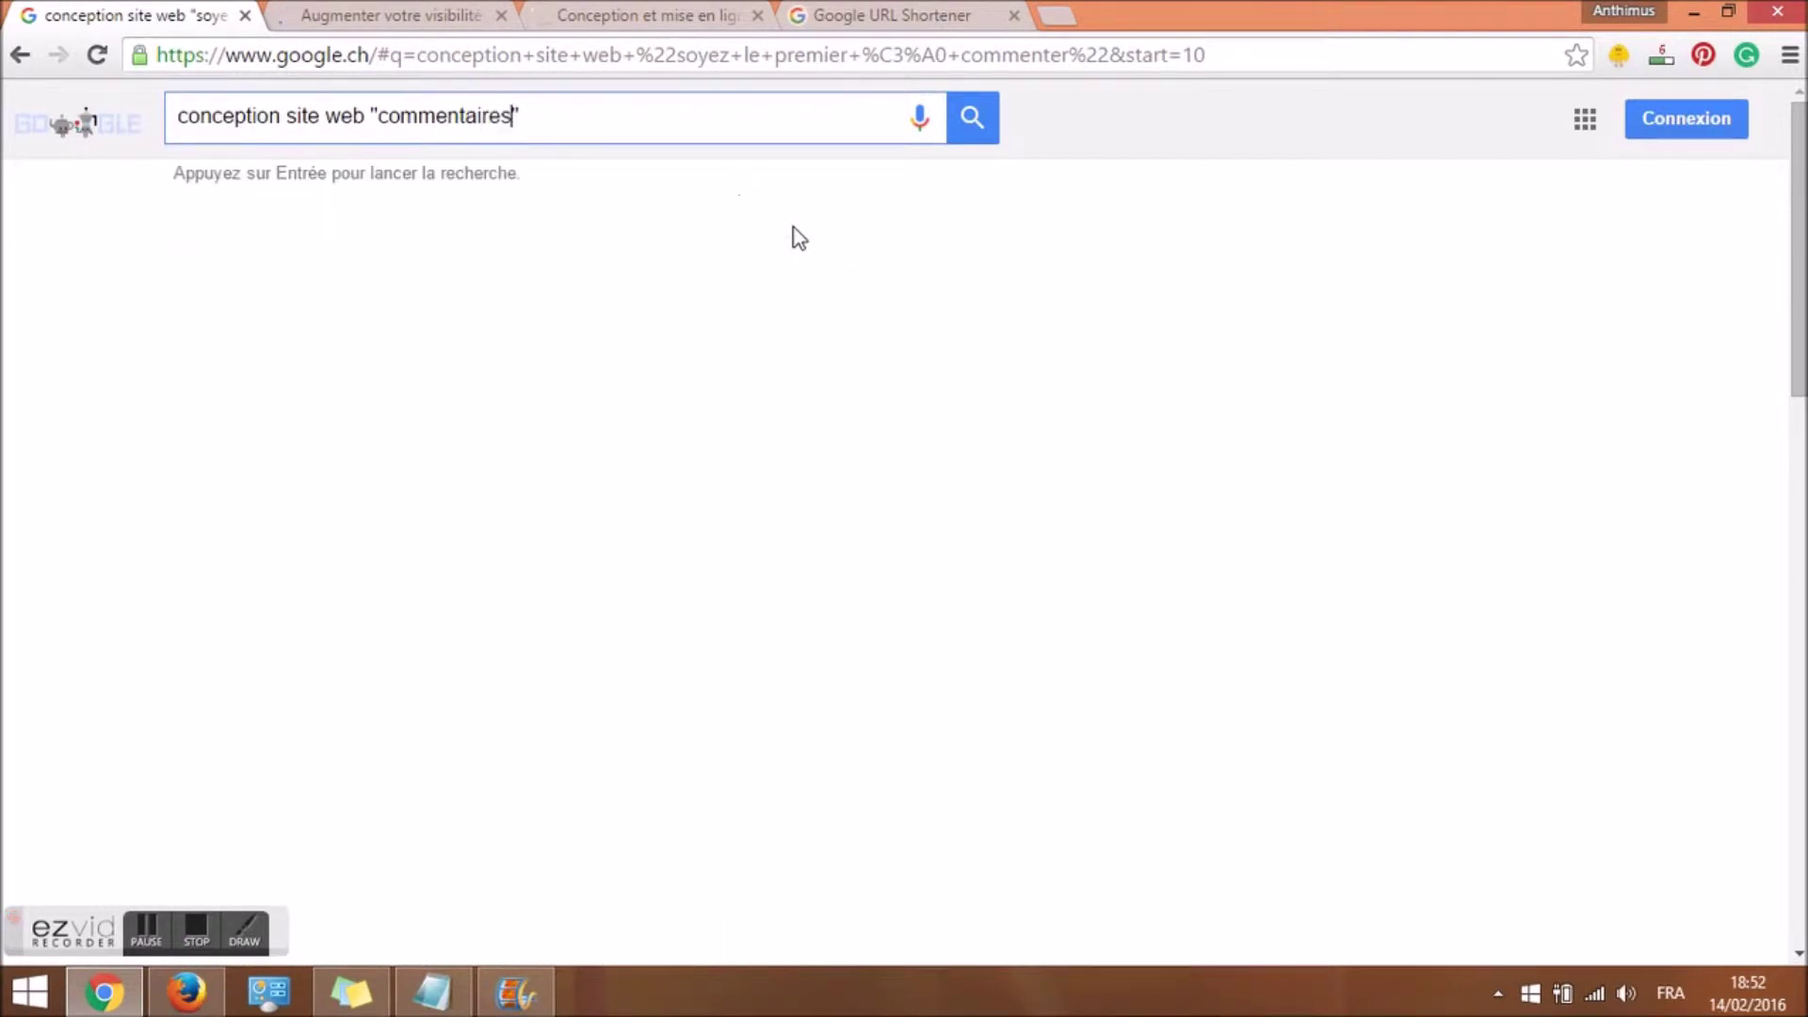
pyautogui.press('Return')
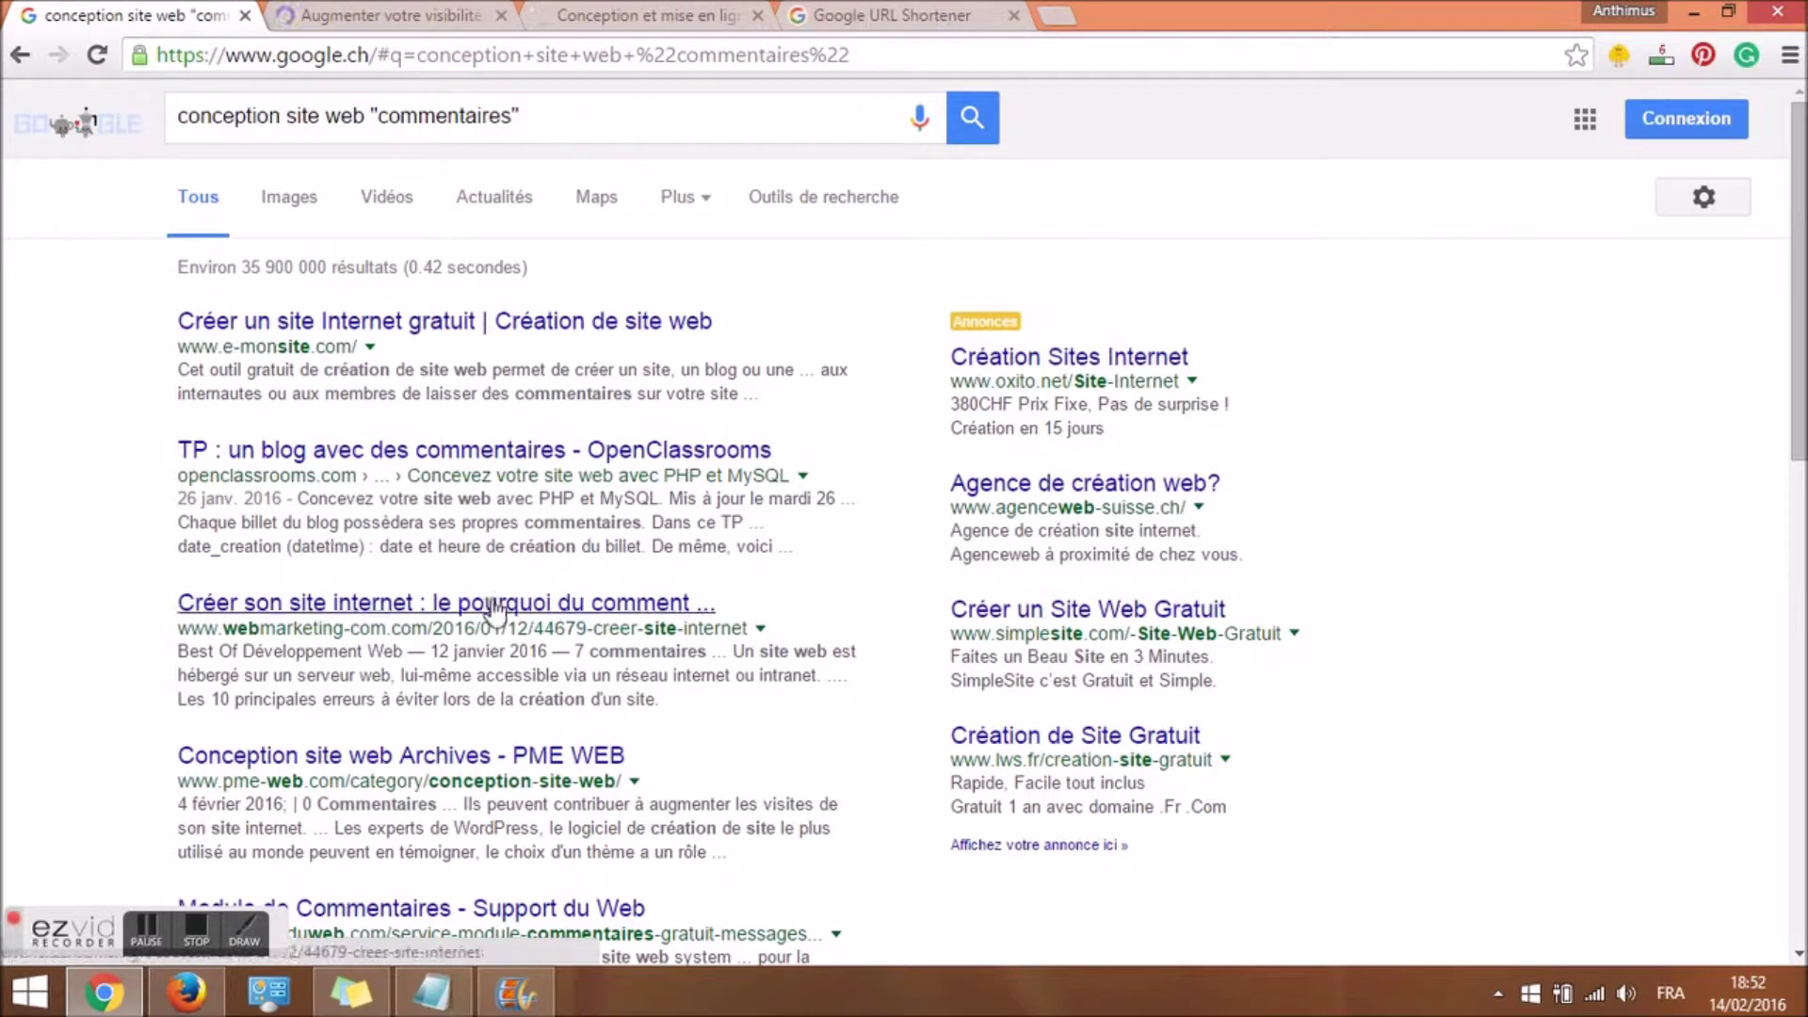
# Open the third result (7 commentaires) in a new tab and scroll the best-imaging-web article to its comment form.
pyautogui.moveTo(435, 627); pyautogui.dragTo(706, 626)
pyautogui.click(563, 697)
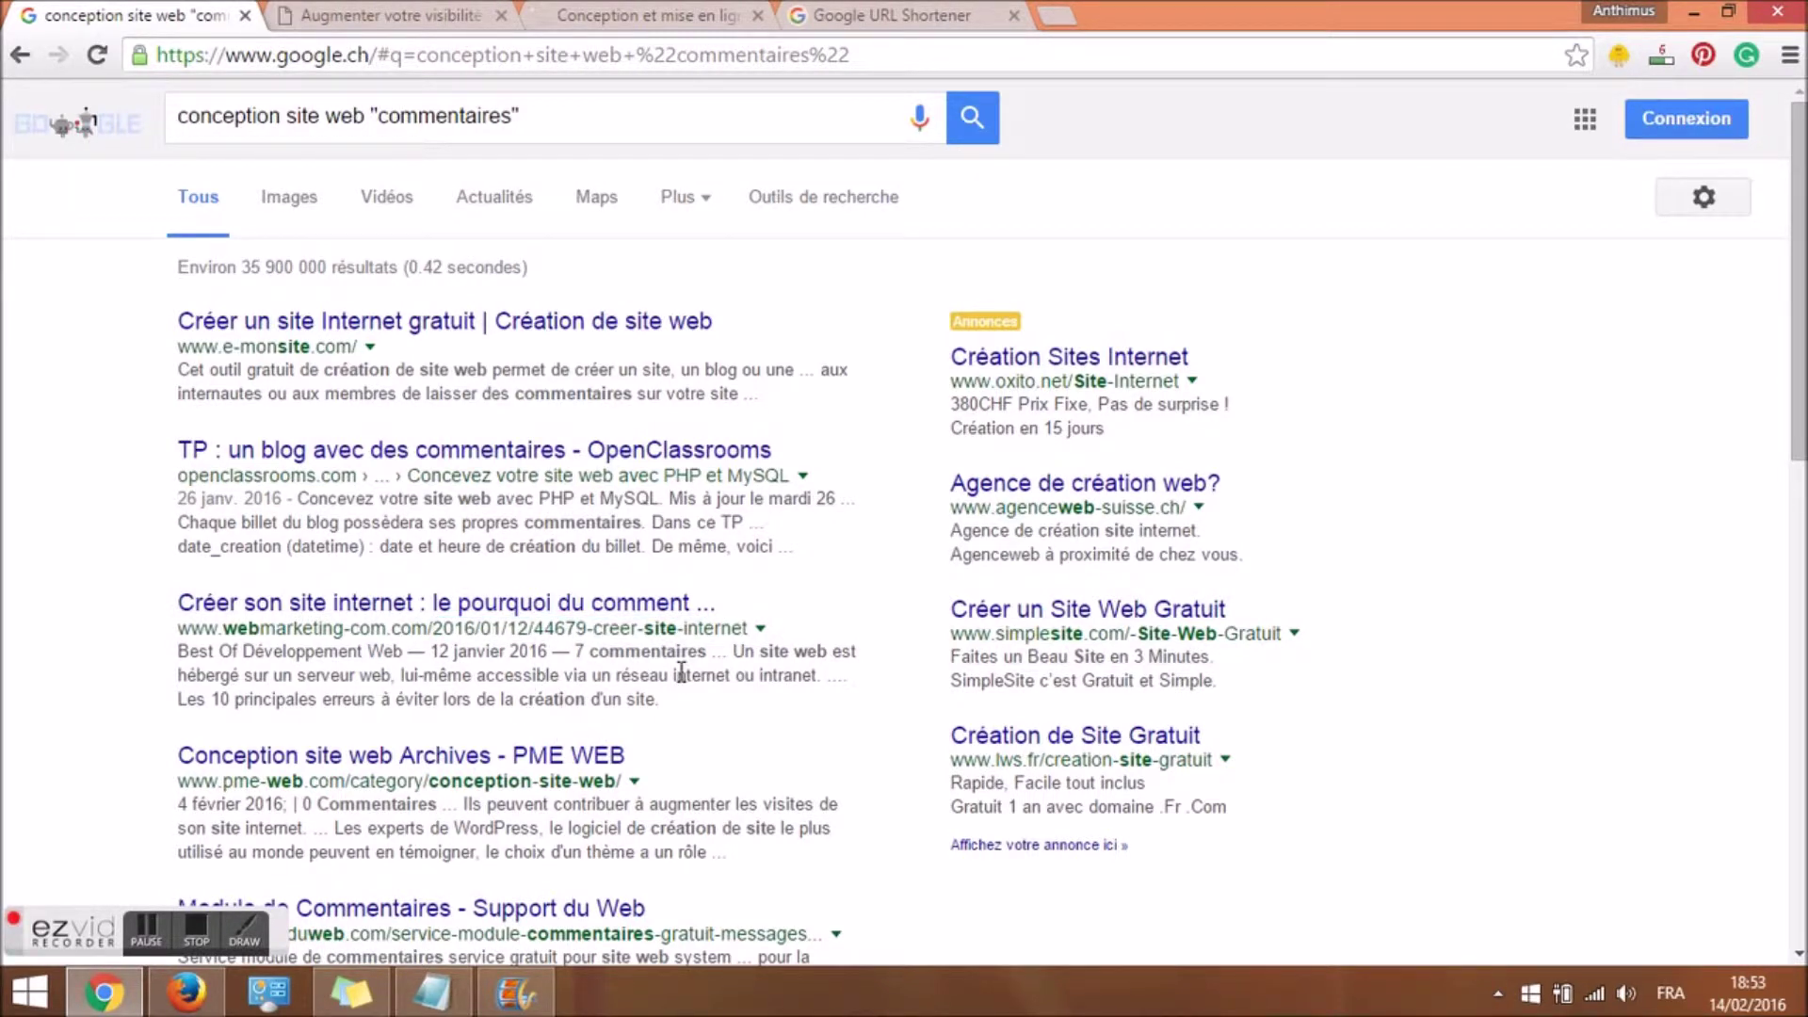
pyautogui.moveTo(574, 649); pyautogui.dragTo(691, 648)
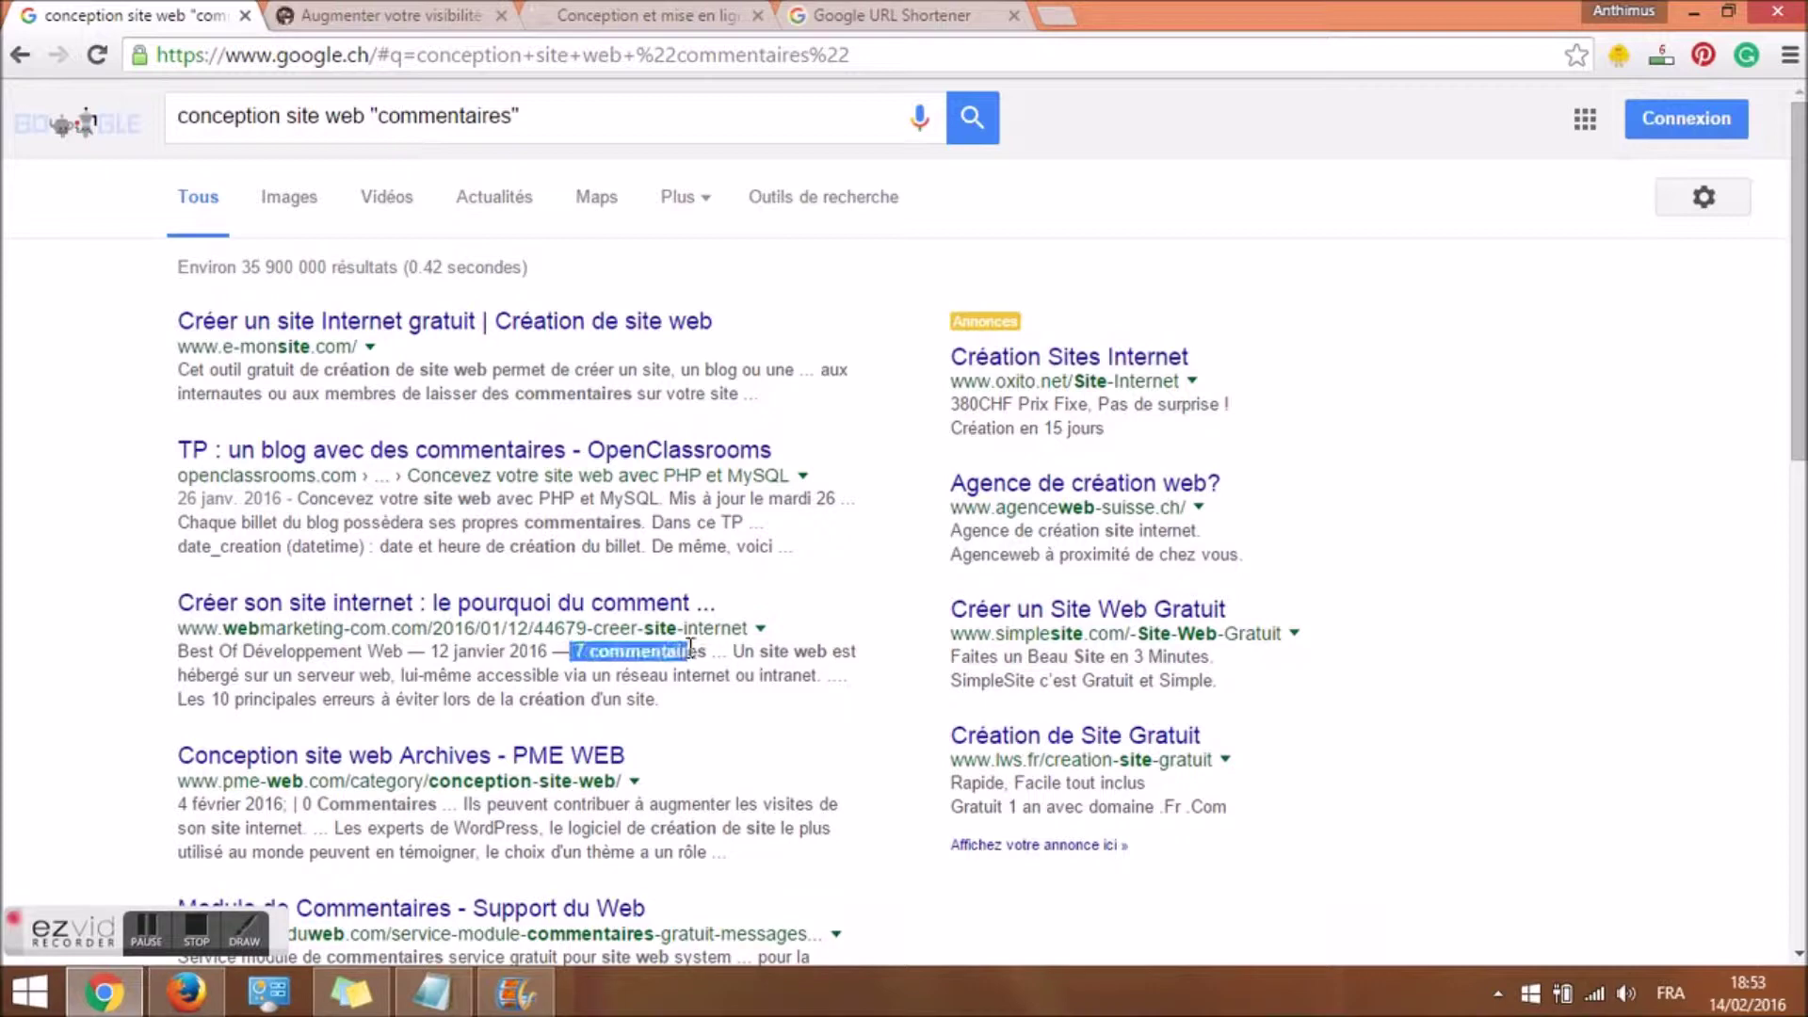
pyautogui.rightClick(579, 607)
pyautogui.click(649, 622)
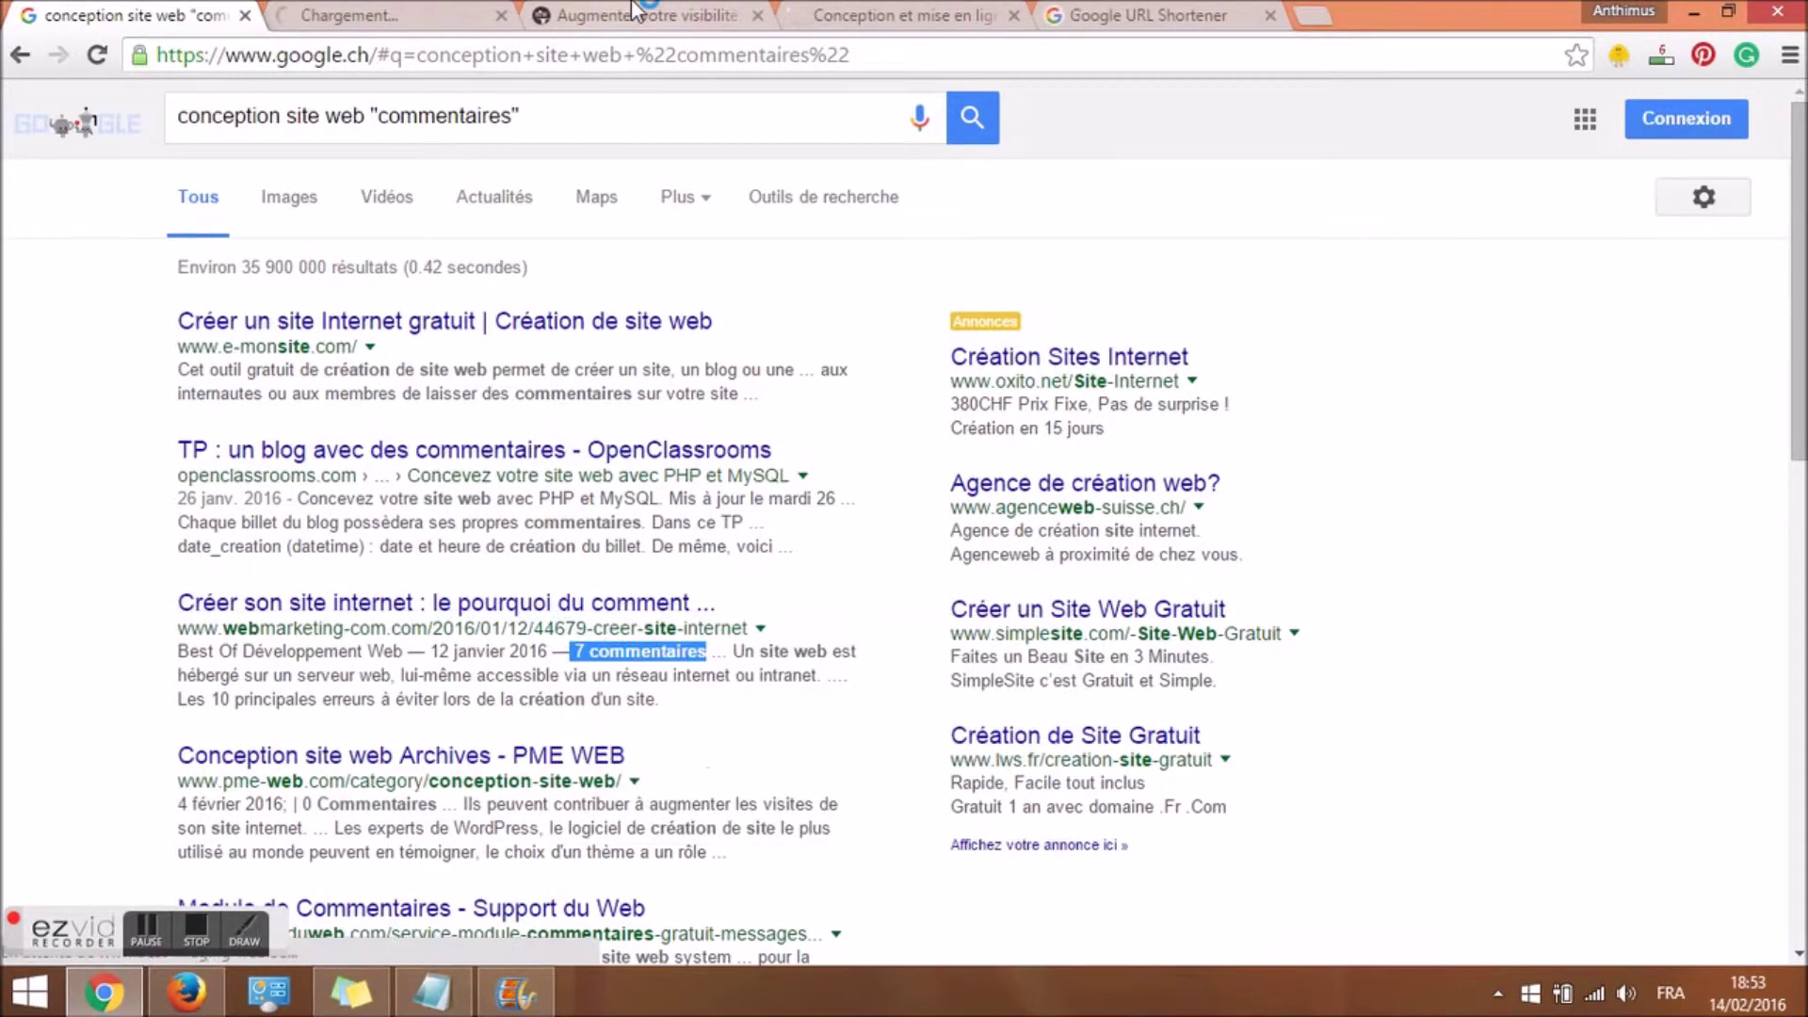
pyautogui.click(636, 11)
pyautogui.moveTo(1798, 150); pyautogui.dragTo(1799, 359)
# Enter the commenter name 'conception site web' and a contact e-mail in the comment form.
pyautogui.click(408, 581)
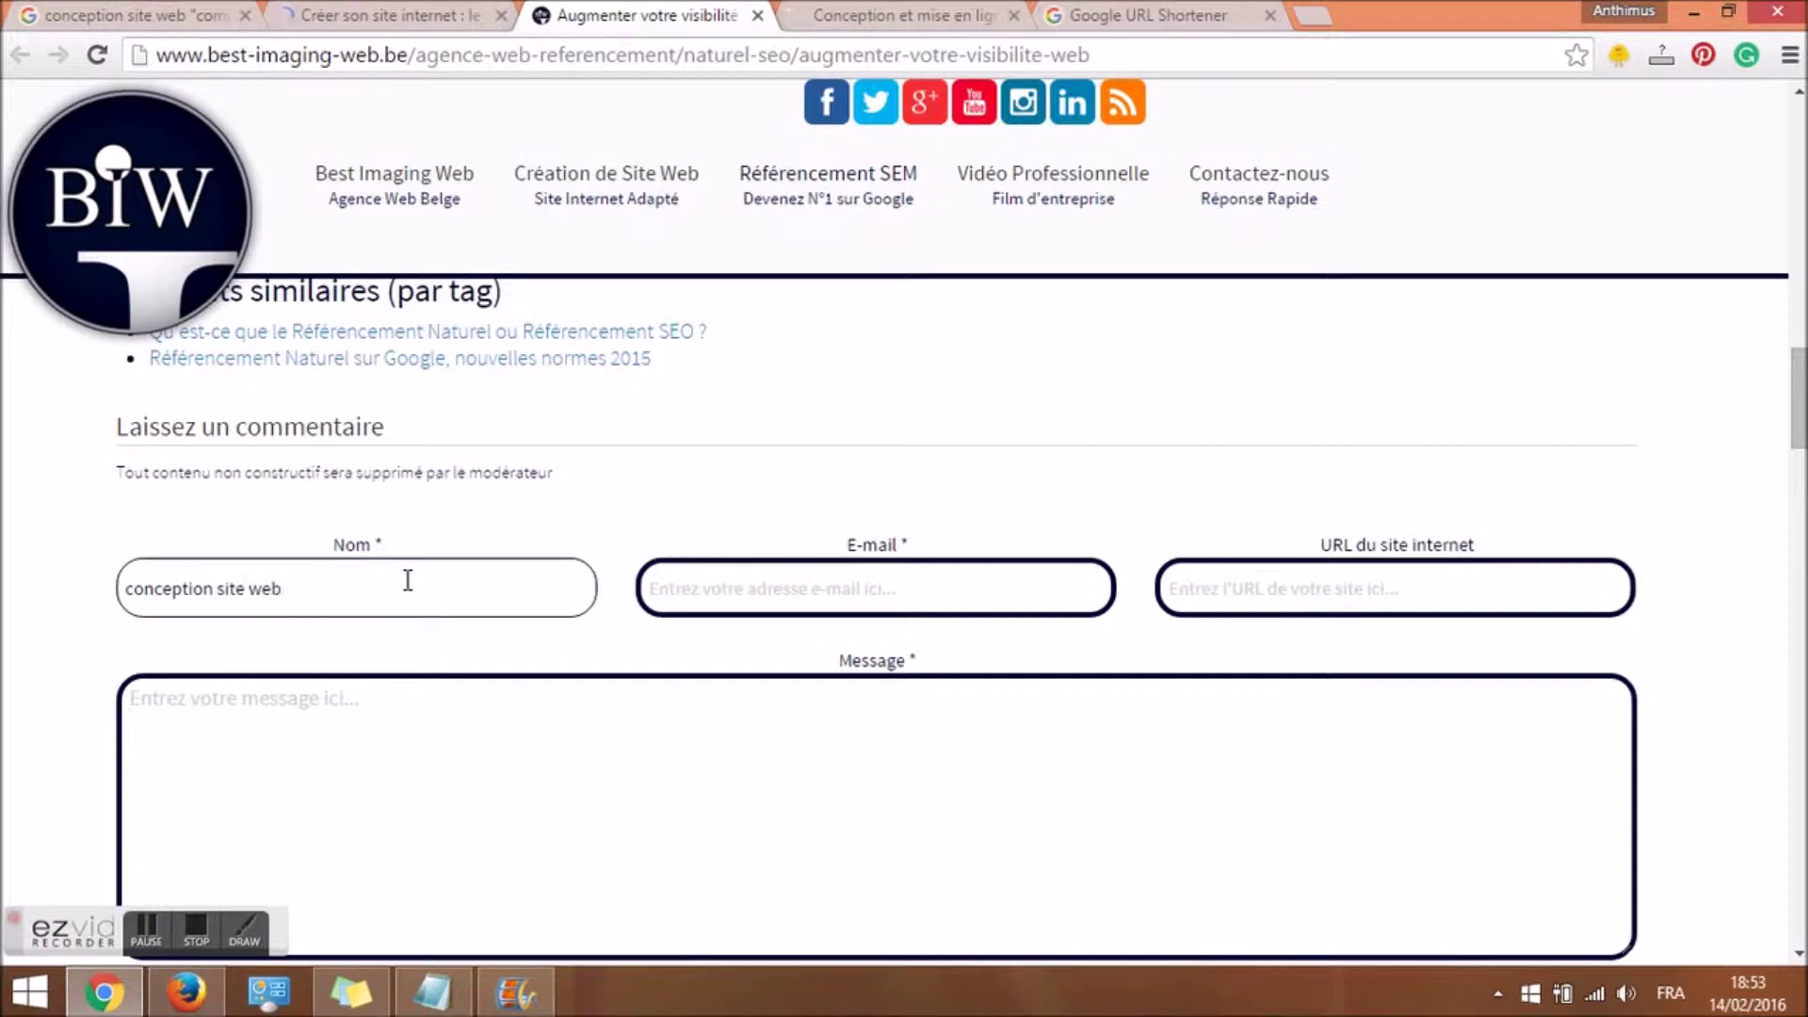
pyautogui.click(738, 605)
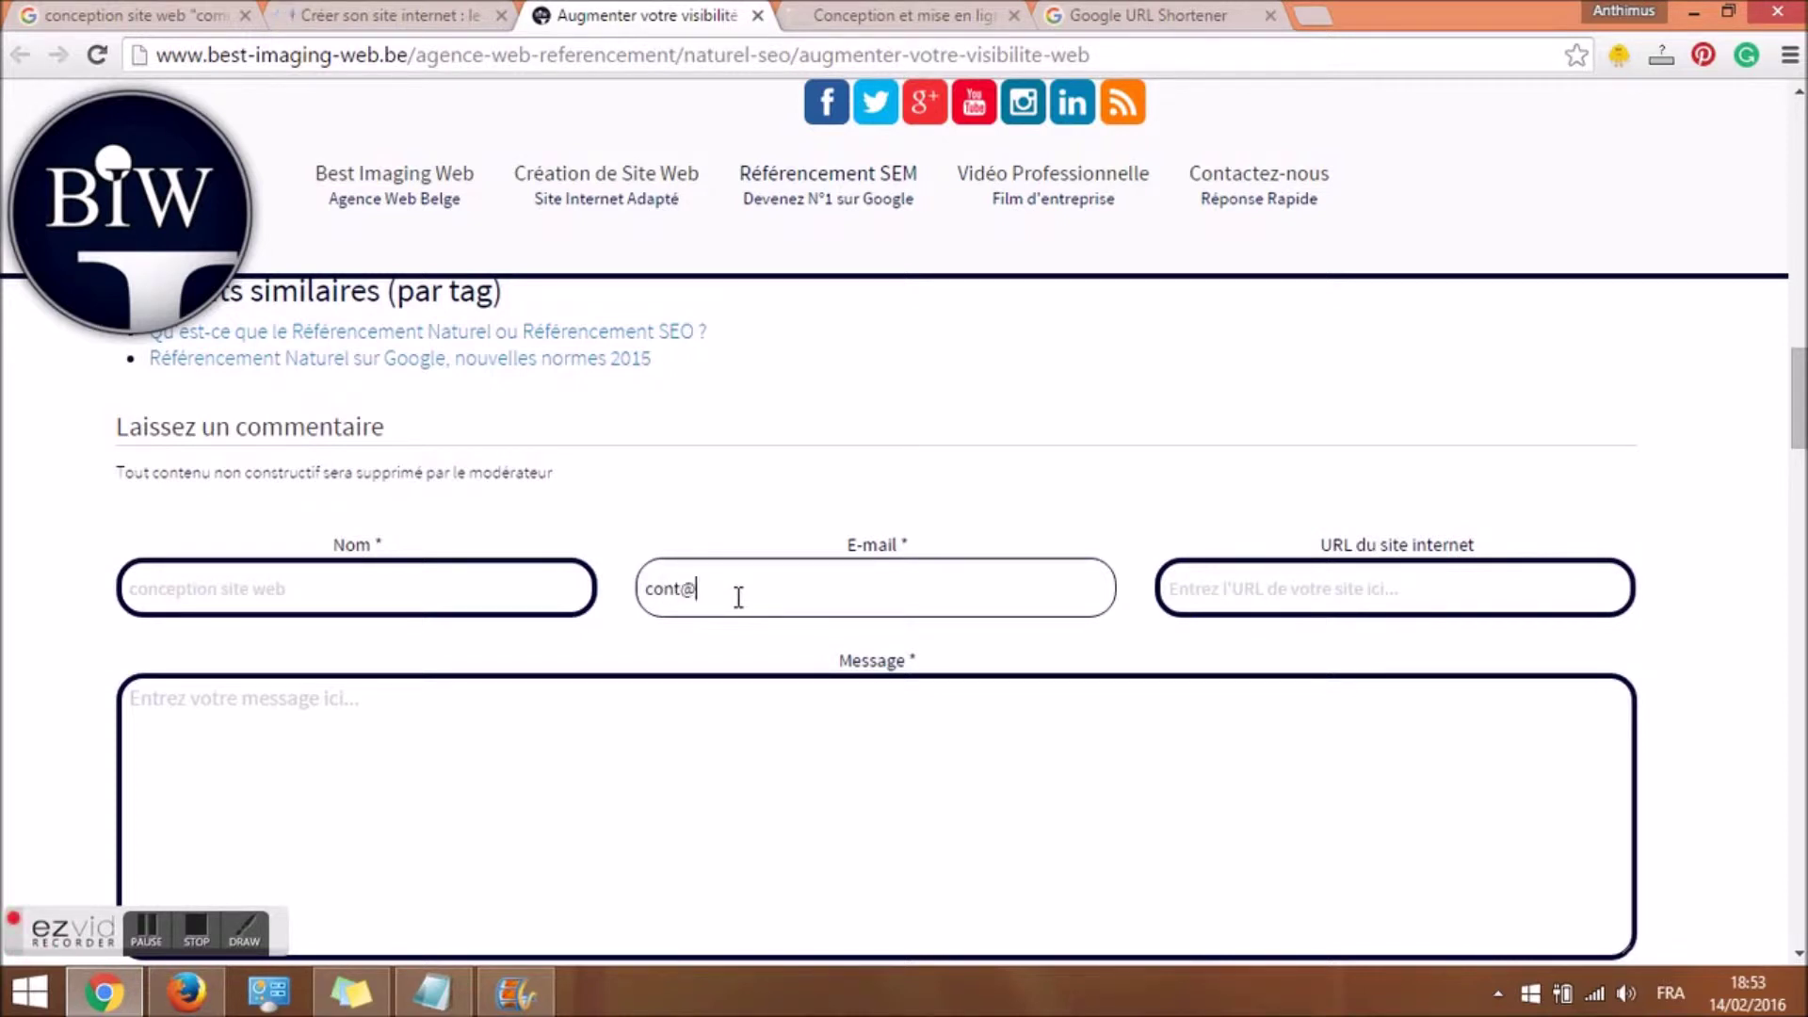
pyautogui.press('Tab')
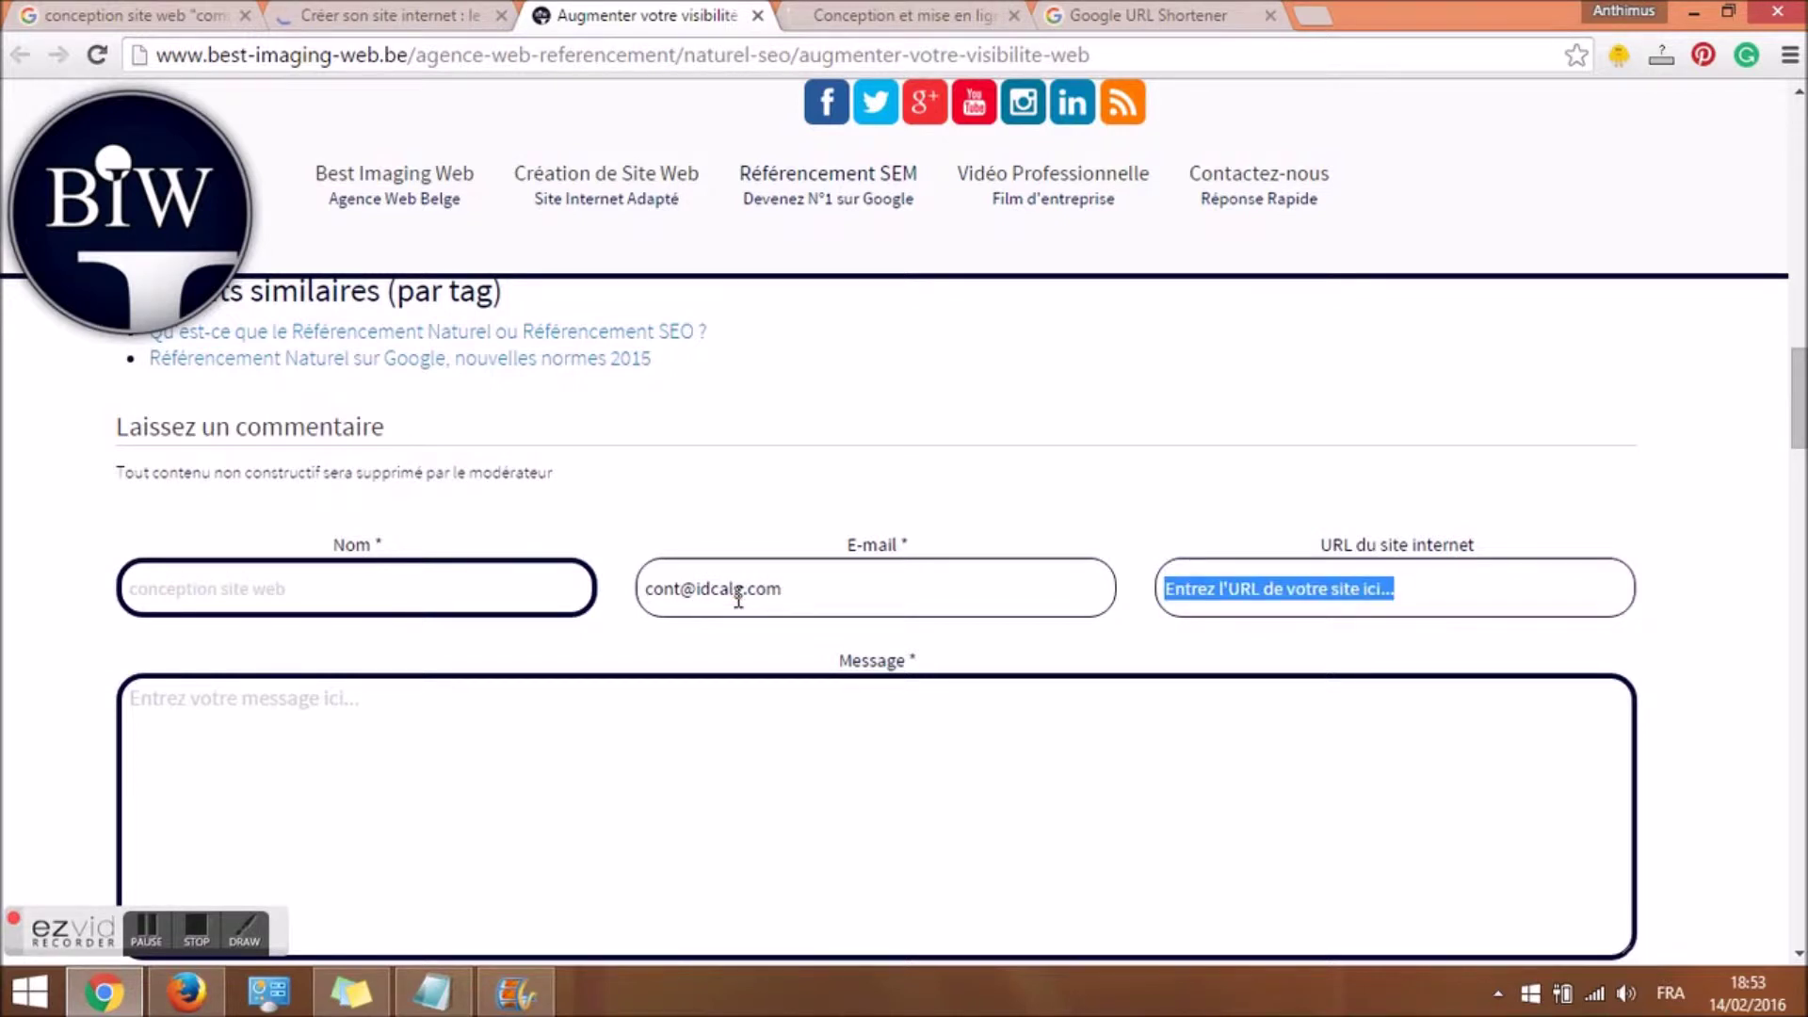
pyautogui.write('htt')
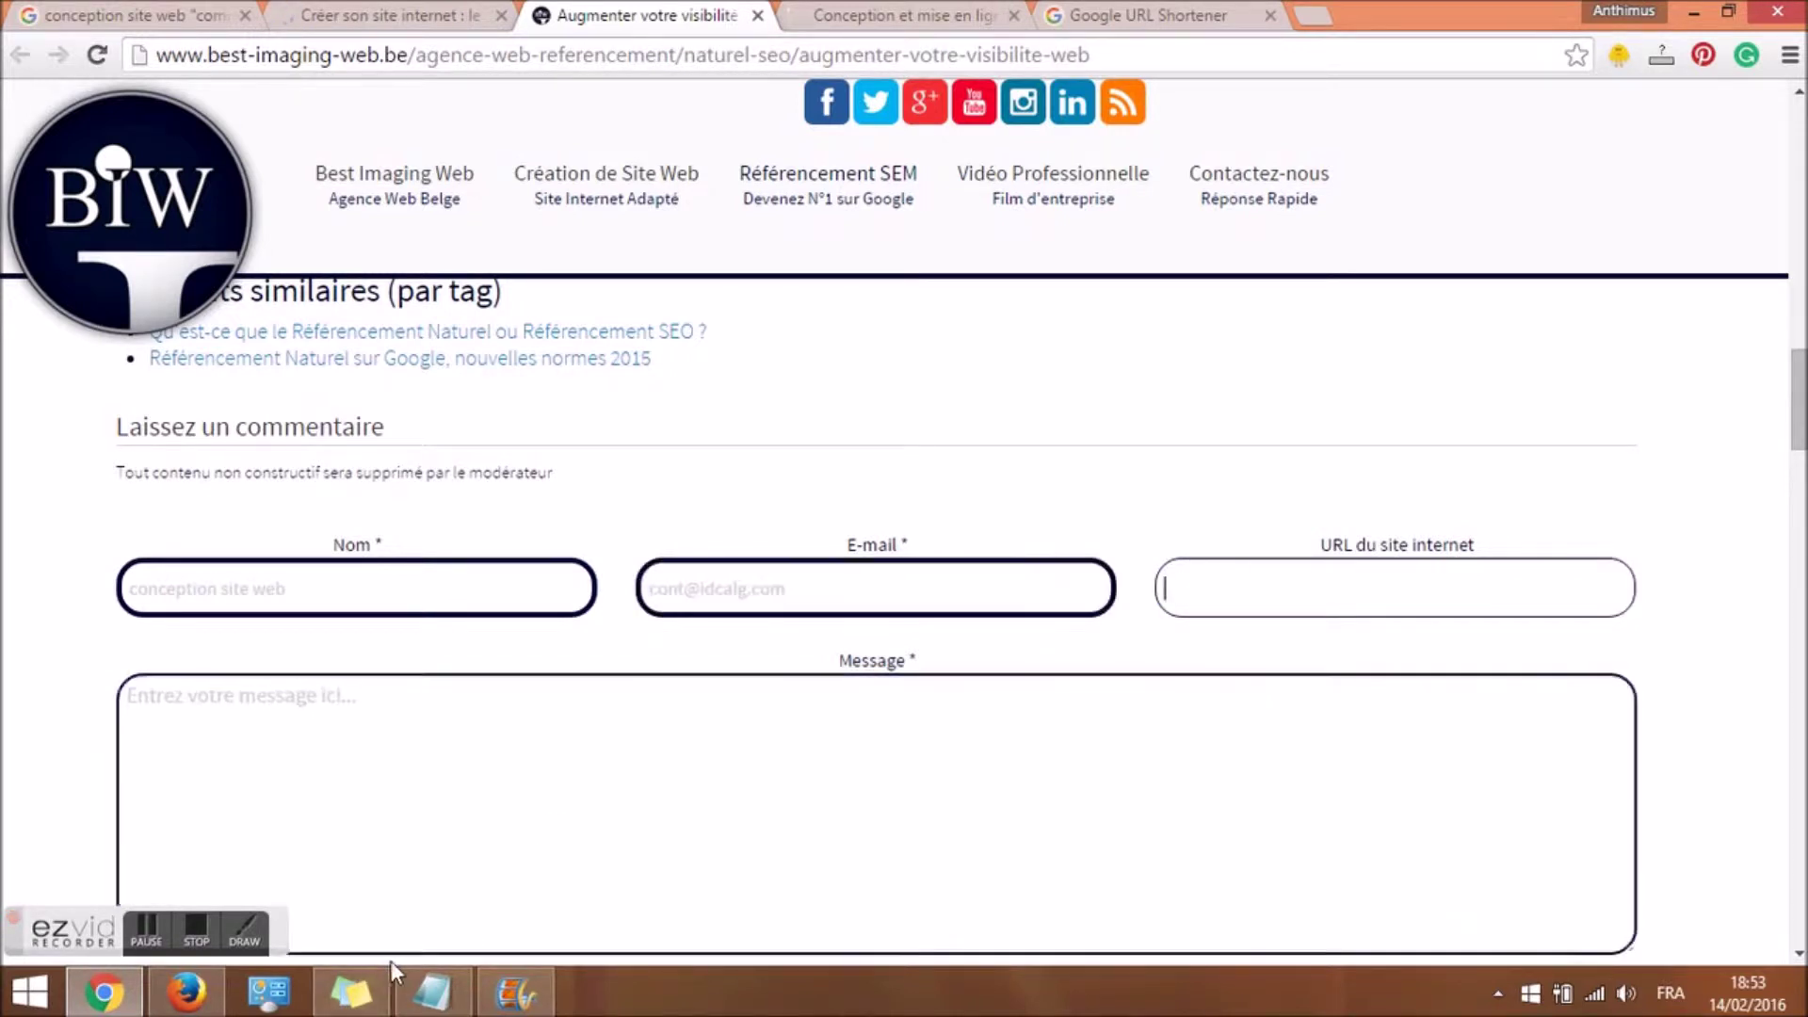
# Copy the site link from the sticky note and paste it into the form's URL field.
pyautogui.click(351, 992)
pyautogui.moveTo(1698, 246); pyautogui.dragTo(1280, 252)
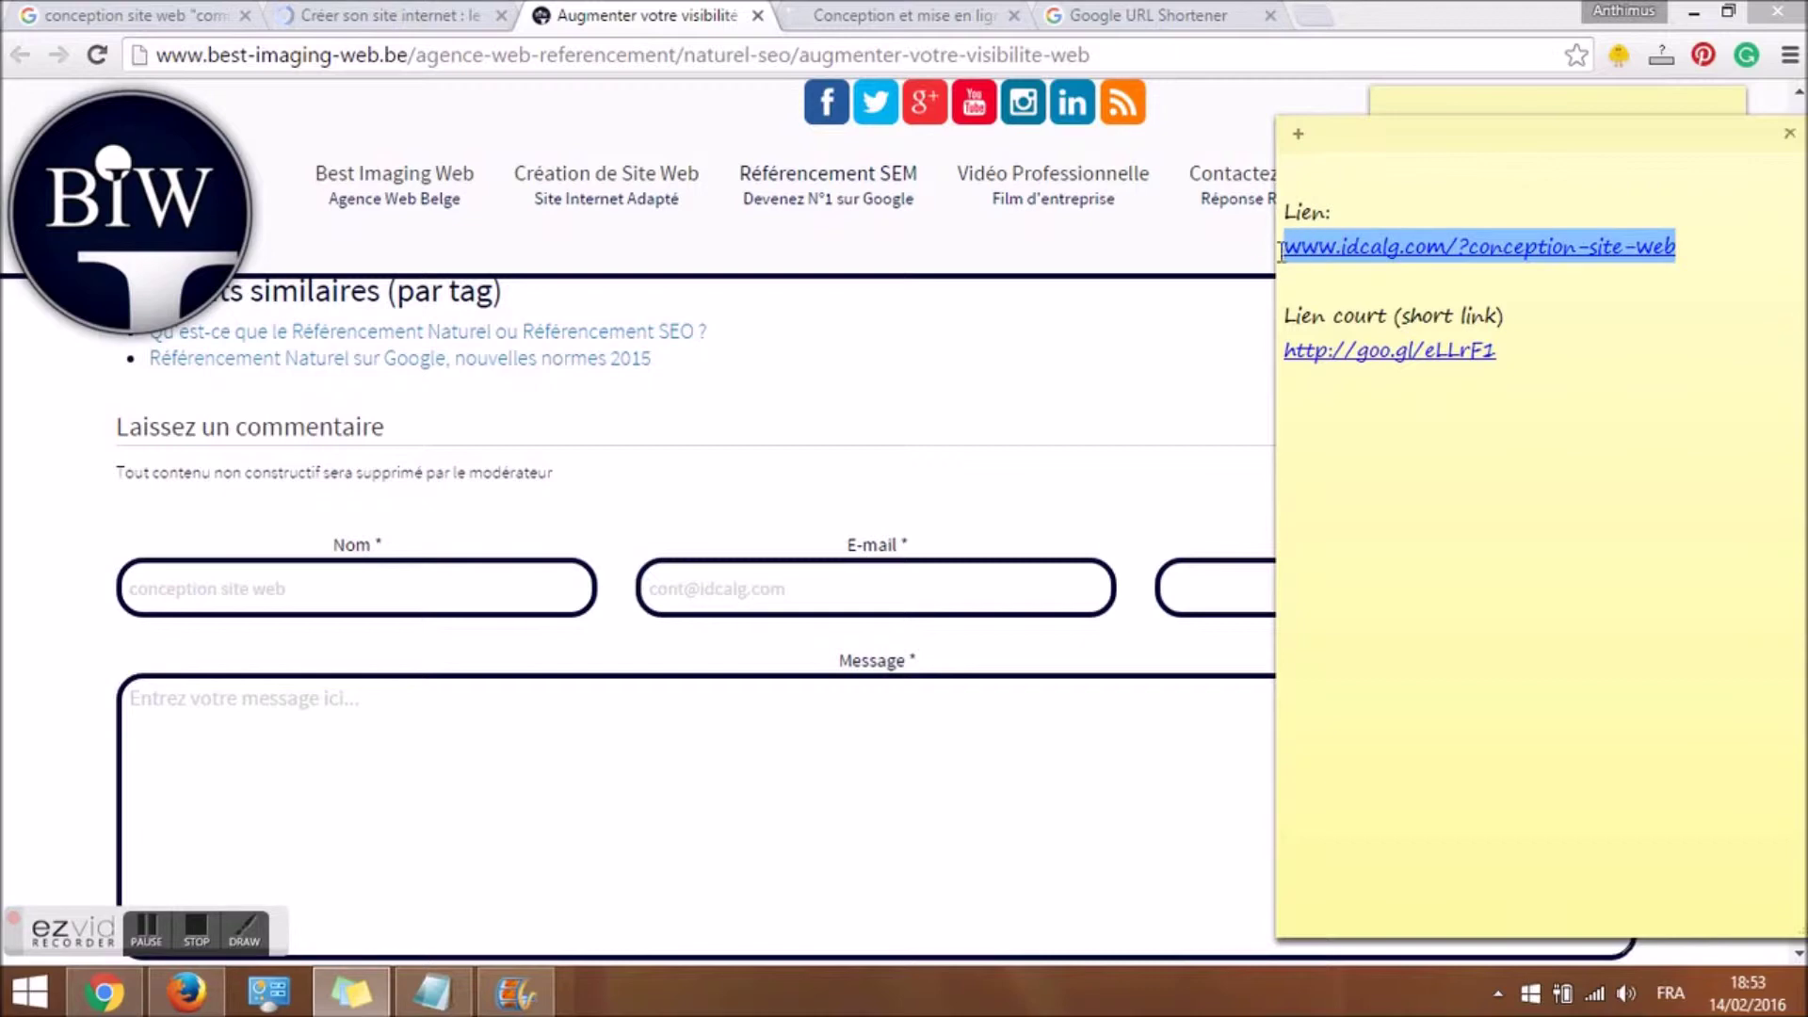
pyautogui.hotkey('ctrl', 'c')
pyautogui.click(1214, 589)
pyautogui.hotkey('ctrl', 'v')
pyautogui.click(397, 741)
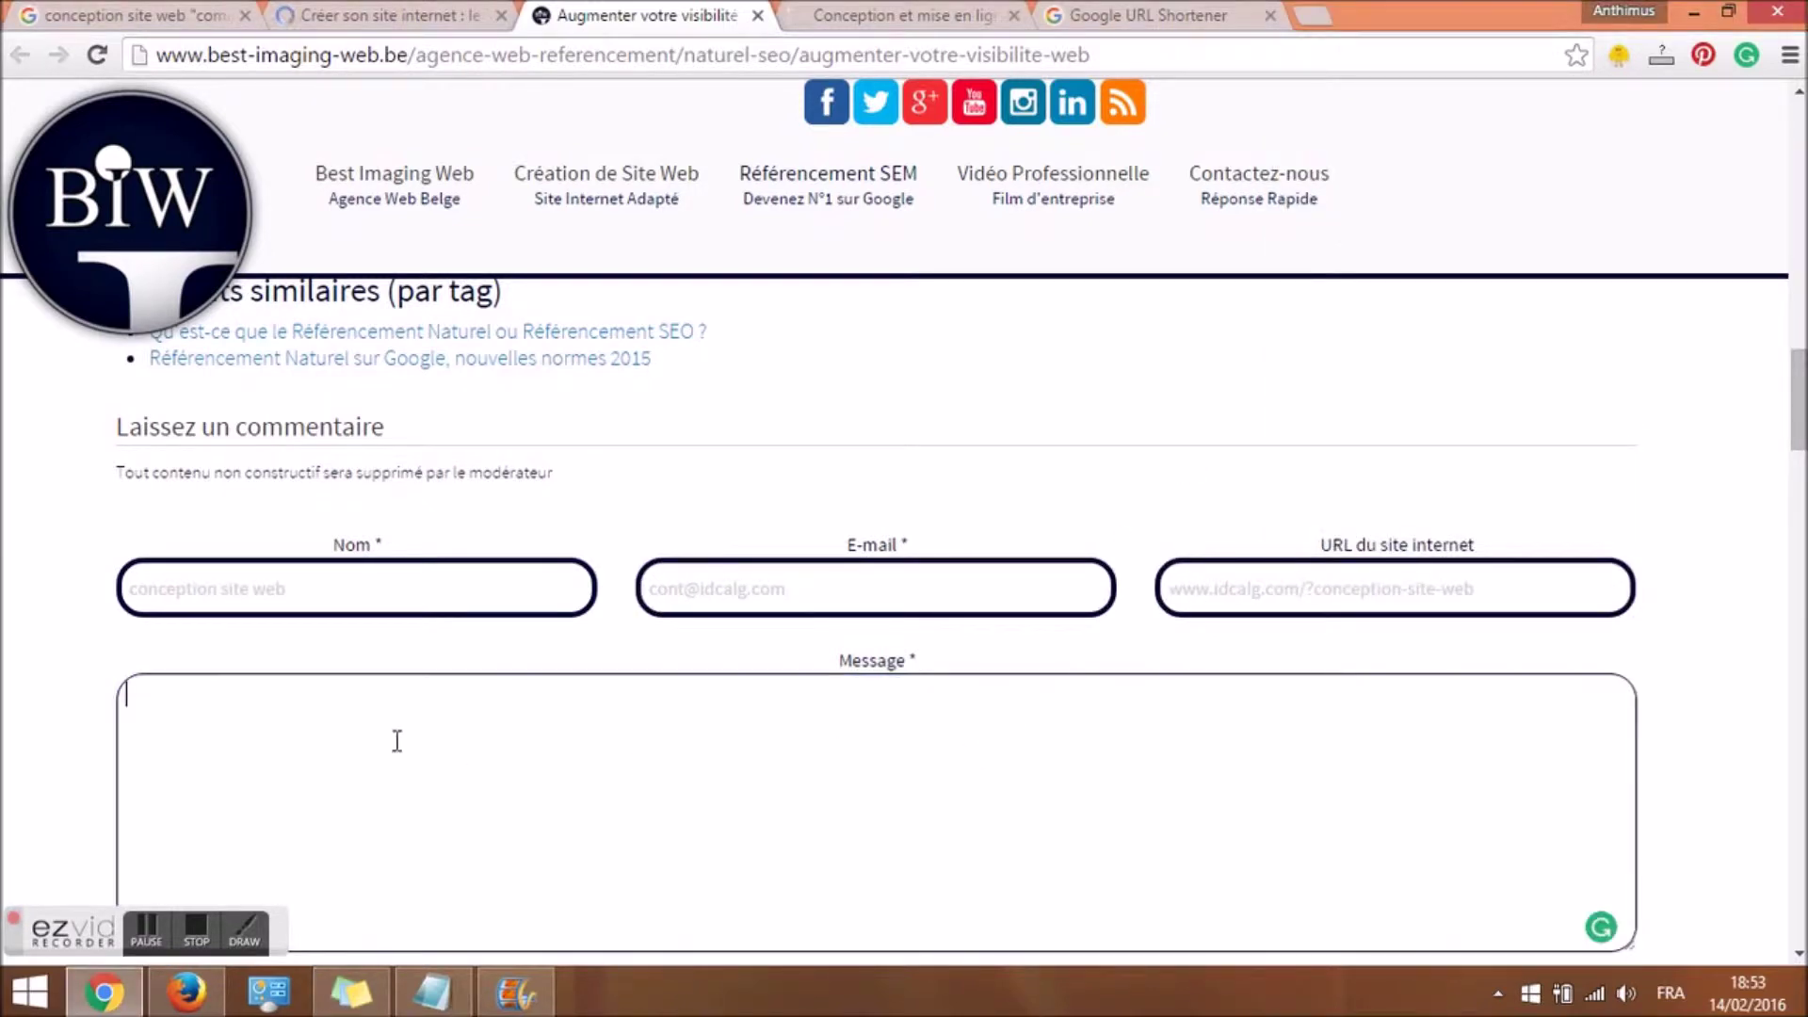
# Leave the form unsent, open the Création de Site Vitrine page, and show the webmarketing-com article.
pyautogui.scroll(20, 405, 732)
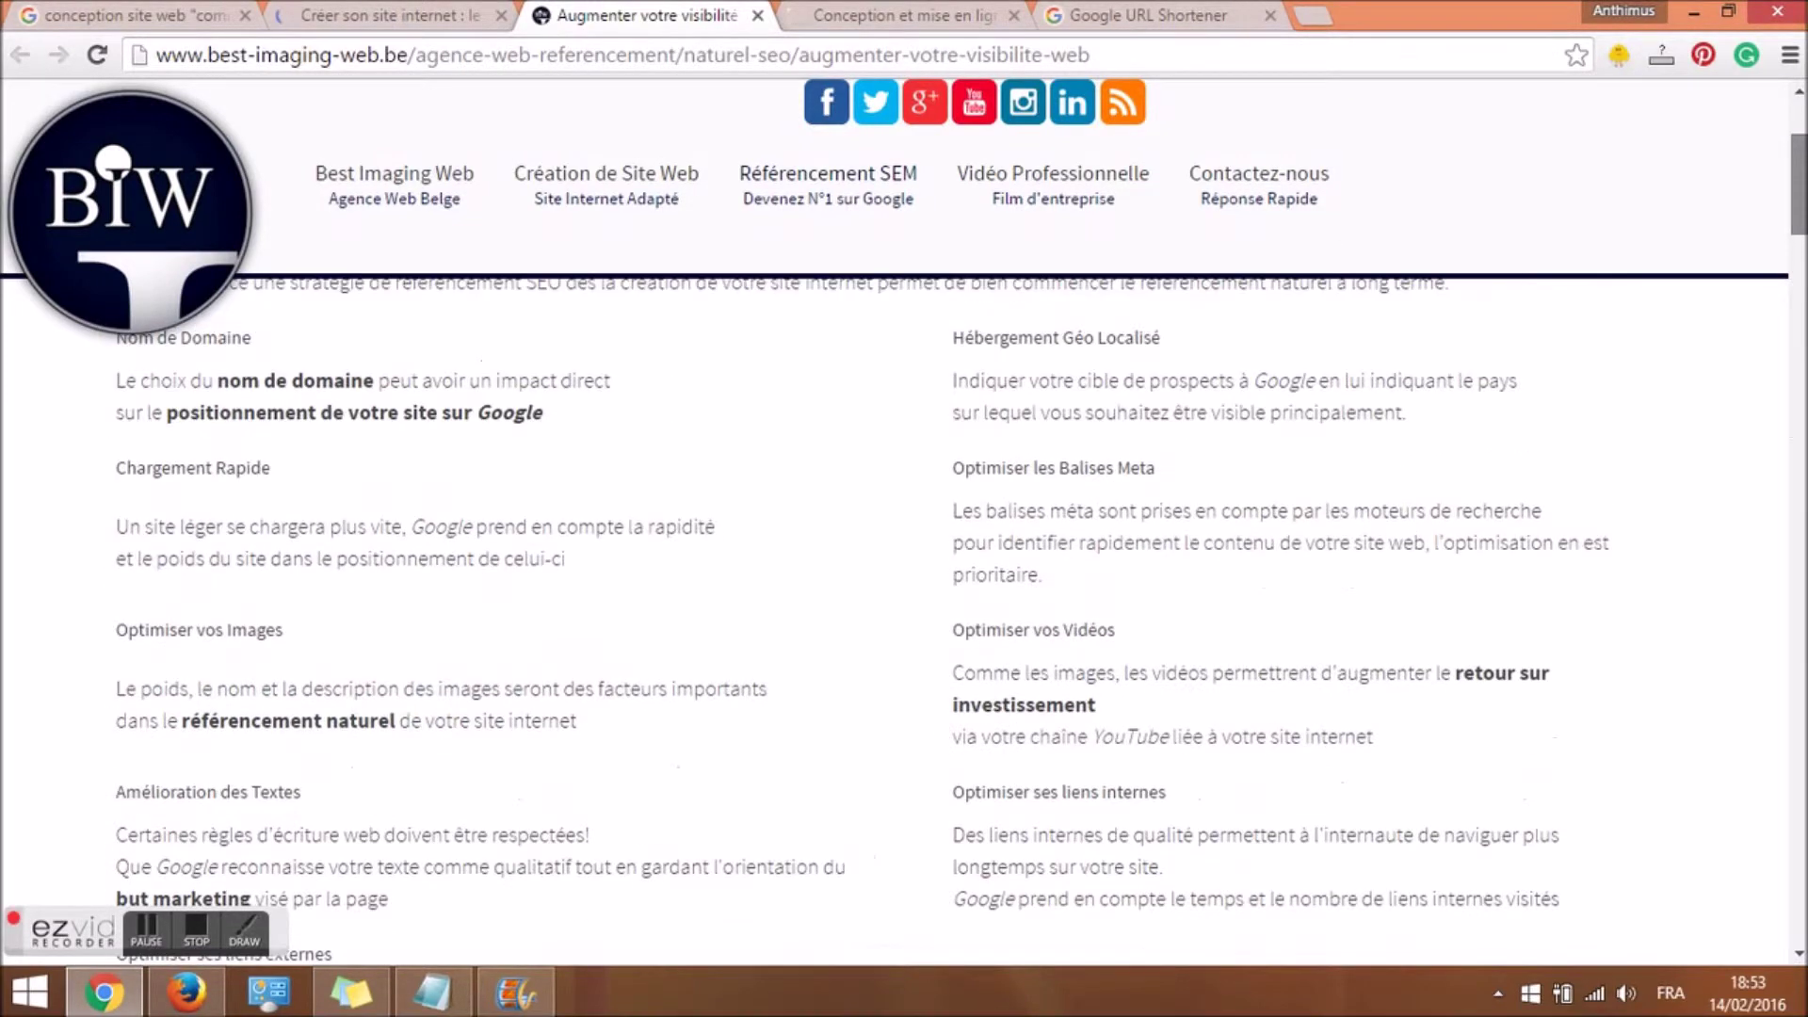
pyautogui.scroll(-15, 901, 498)
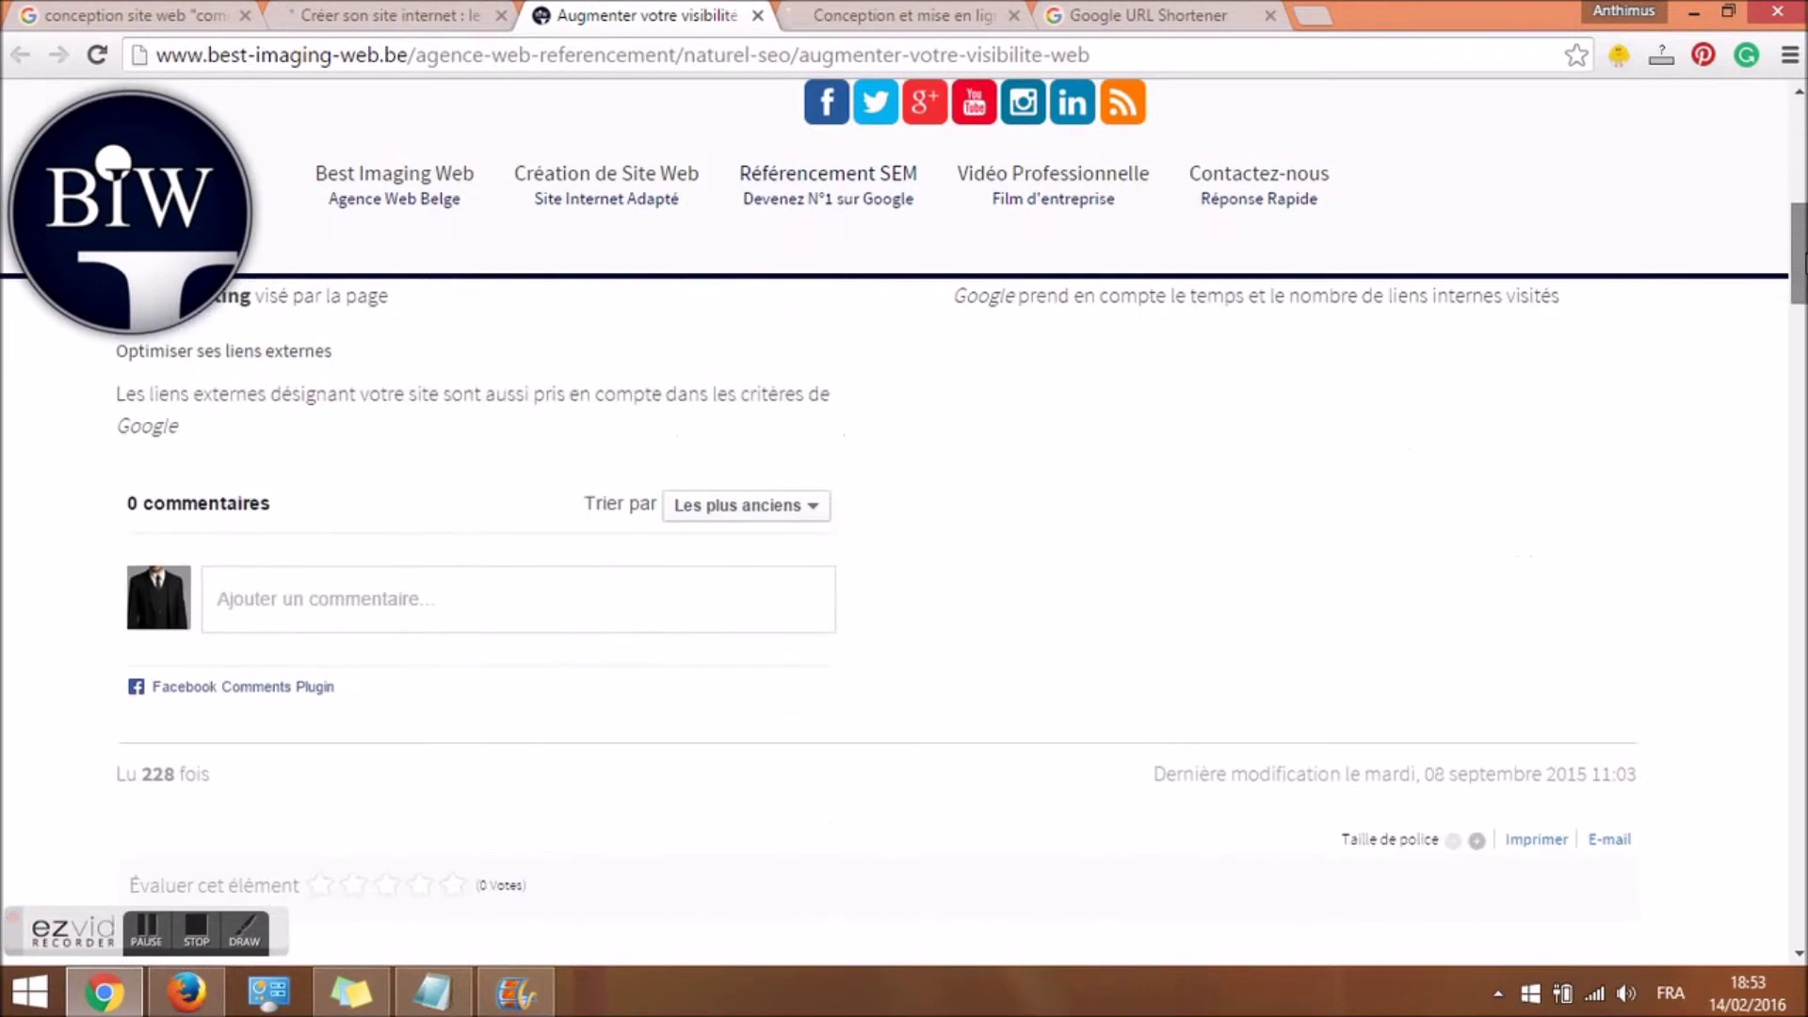
pyautogui.click(489, 585)
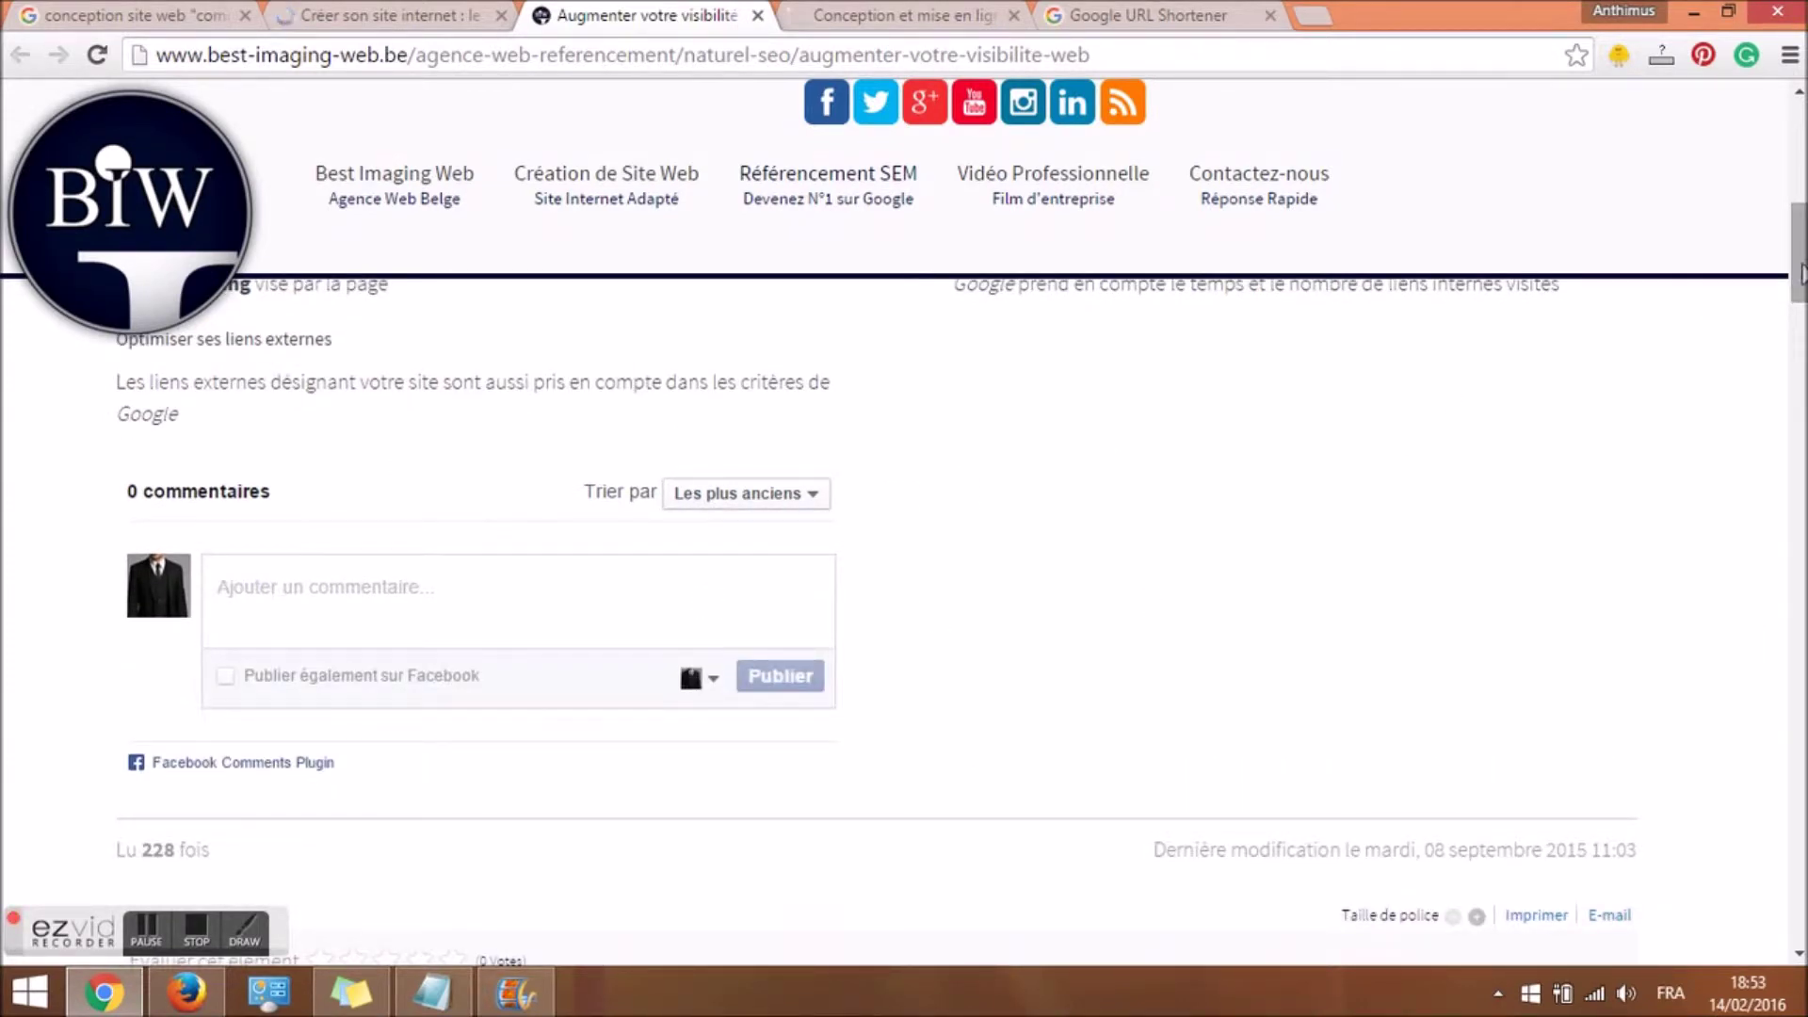
pyautogui.scroll(10, 1799, 478)
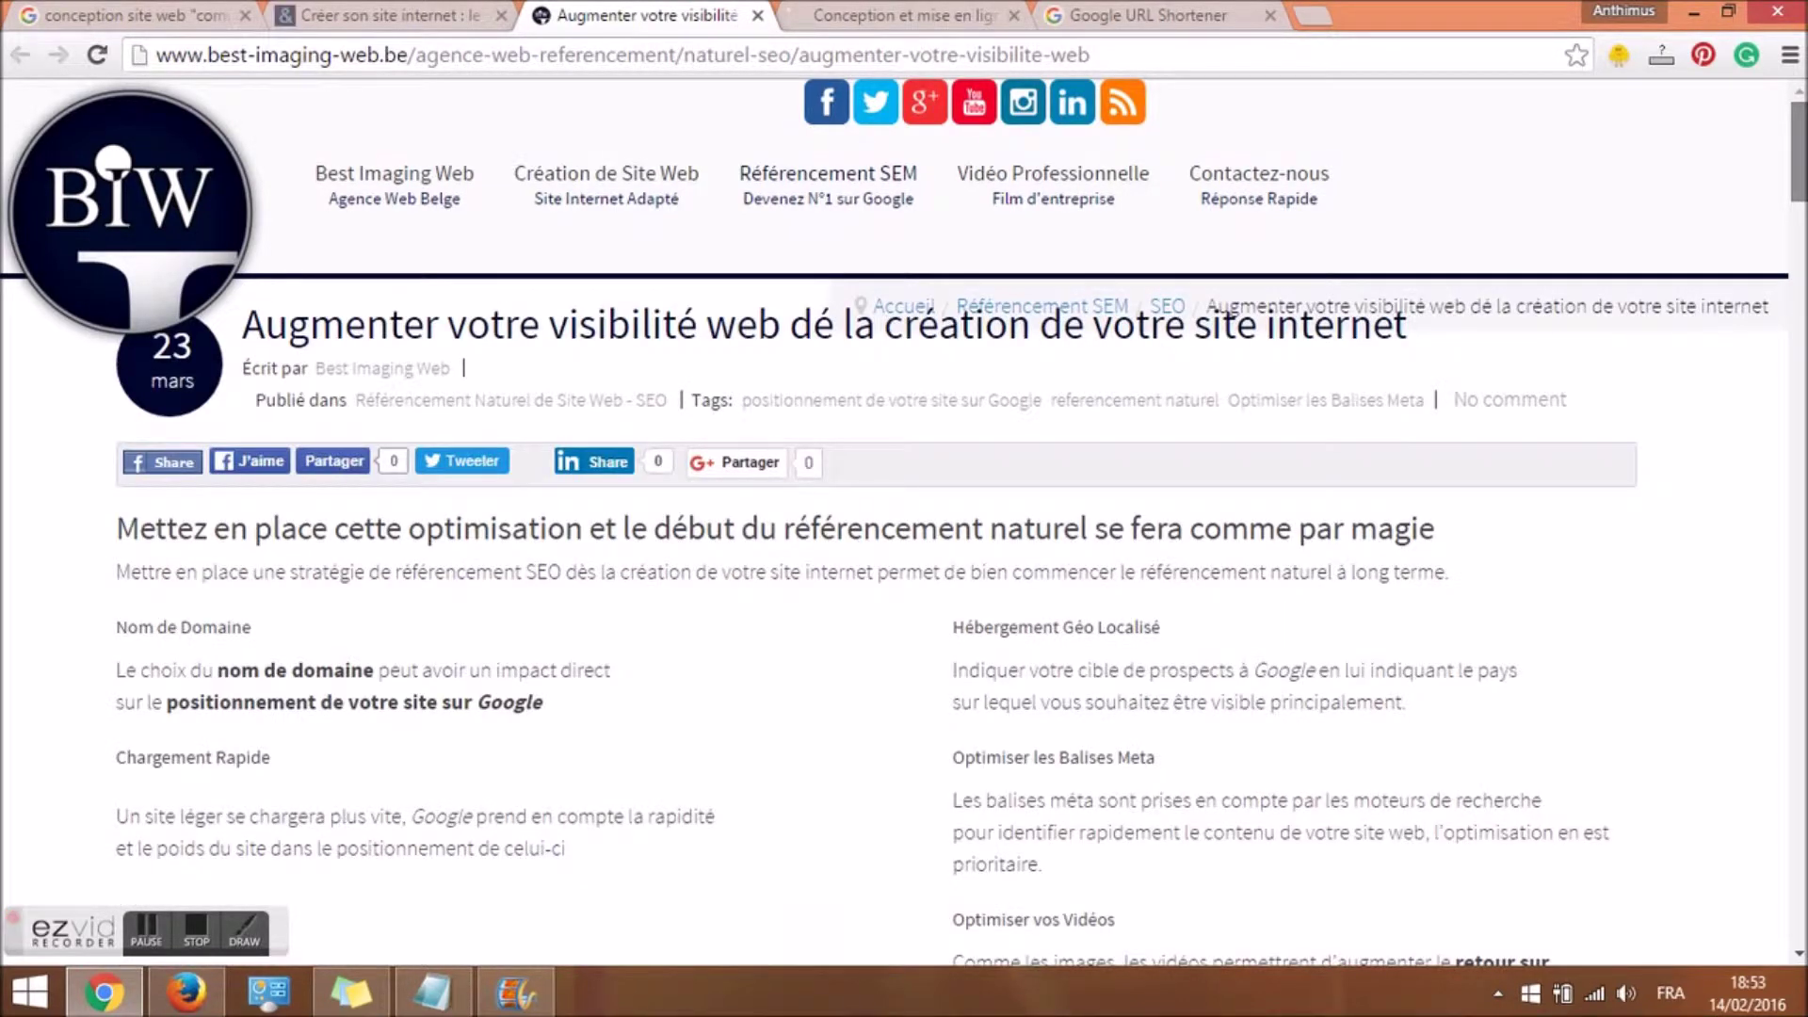
pyautogui.scroll(-3, 1800, 206)
pyautogui.scroll(-3, 1800, 205)
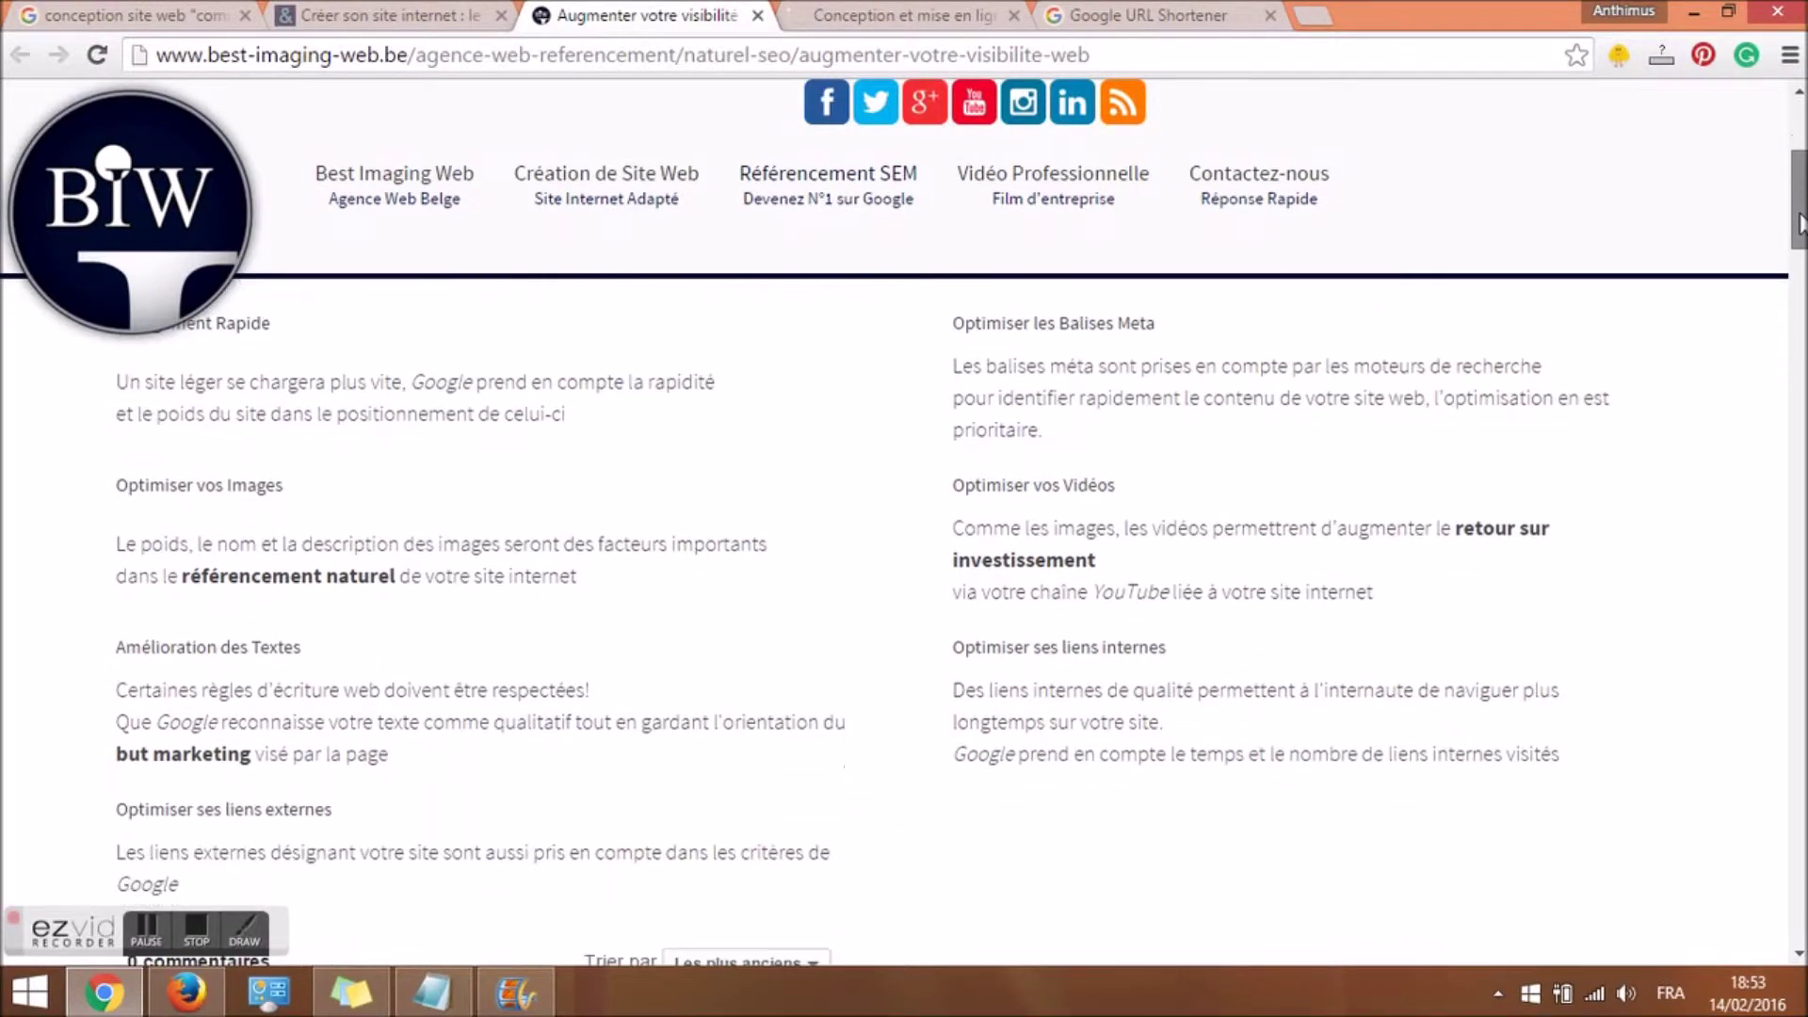
pyautogui.moveTo(565, 179)
pyautogui.click(781, 352)
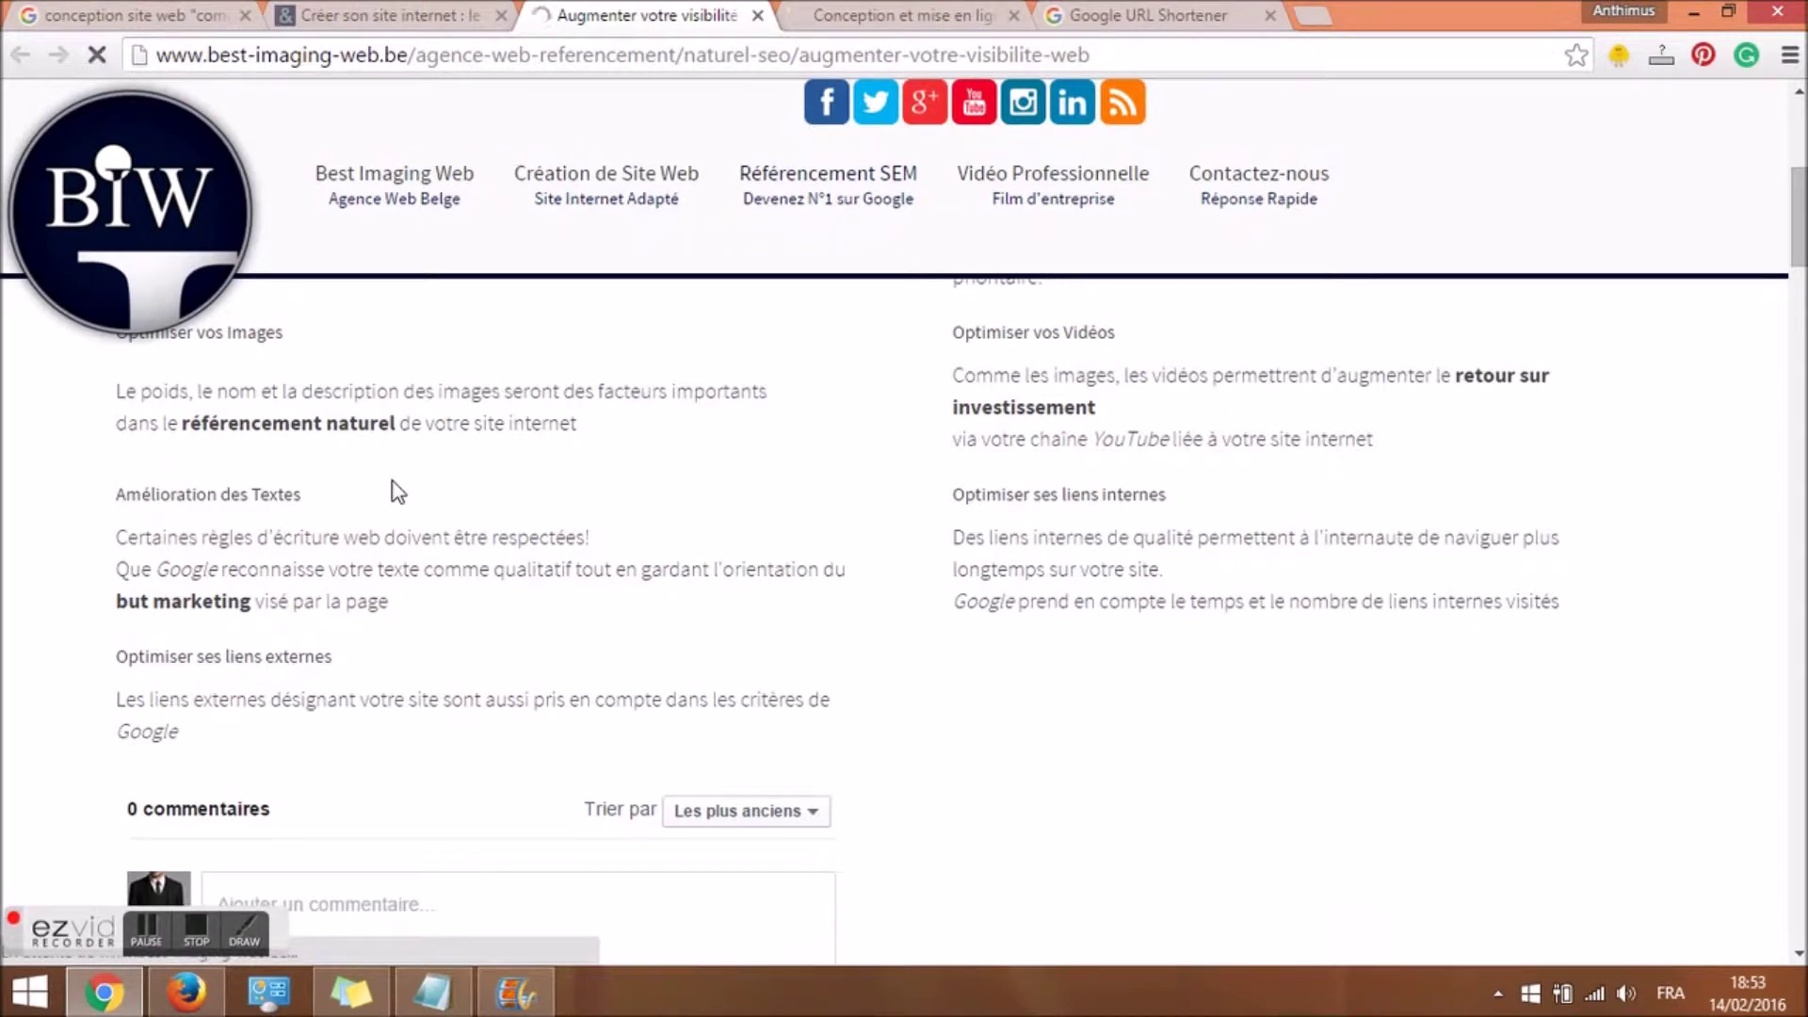
pyautogui.click(420, 14)
# Scroll to the Laisser un commentaire form and paste the idcalg link into Site web.
pyautogui.moveTo(1794, 172); pyautogui.dragTo(1781, 618)
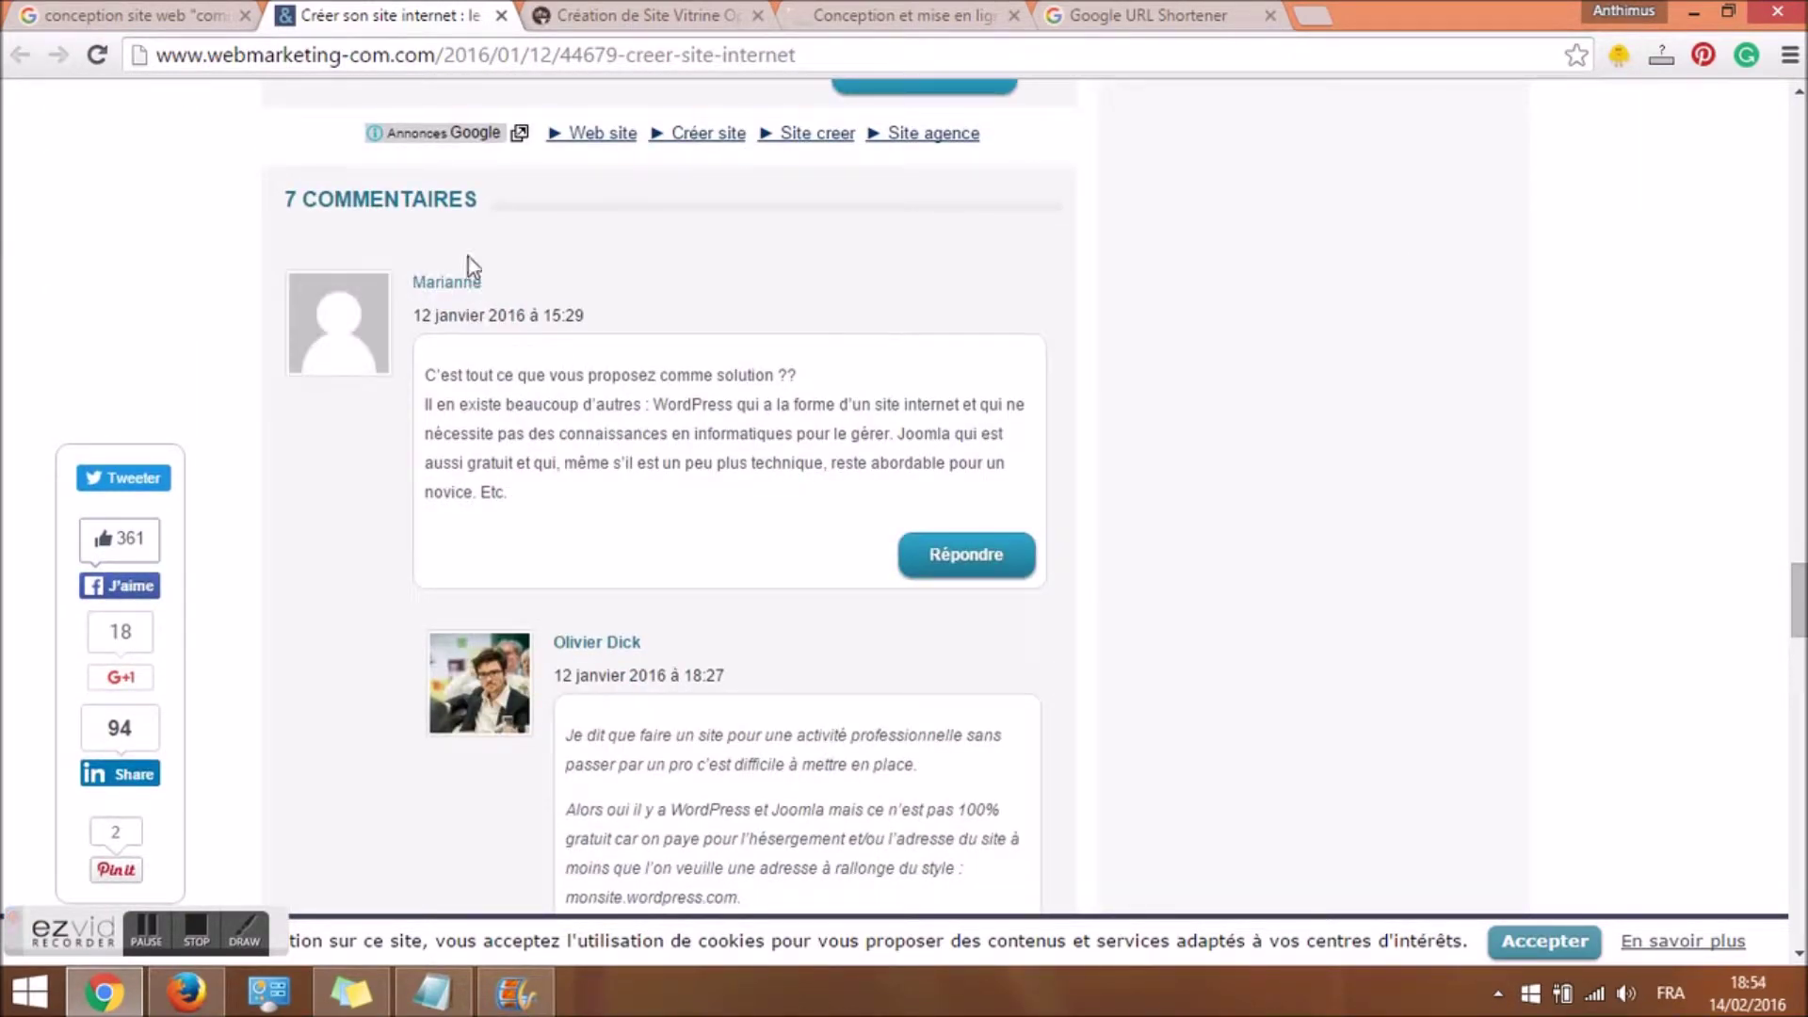
pyautogui.moveTo(1795, 595); pyautogui.dragTo(1789, 880)
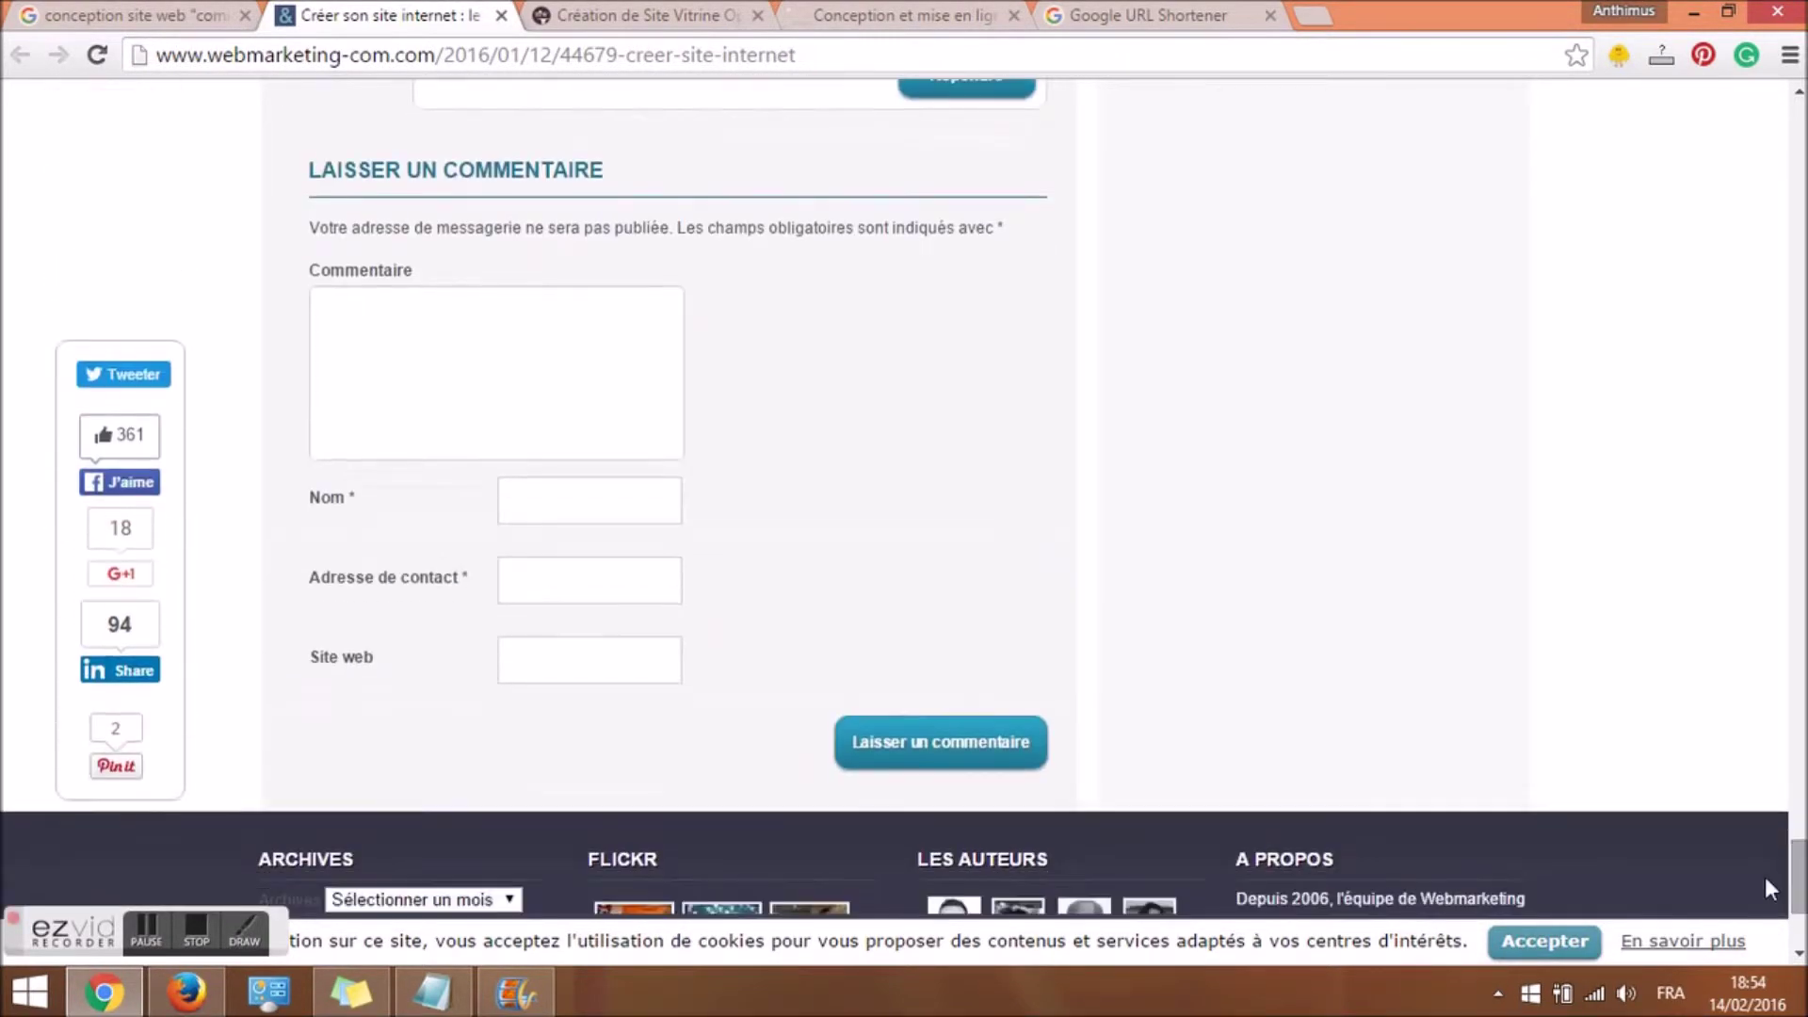
pyautogui.click(639, 667)
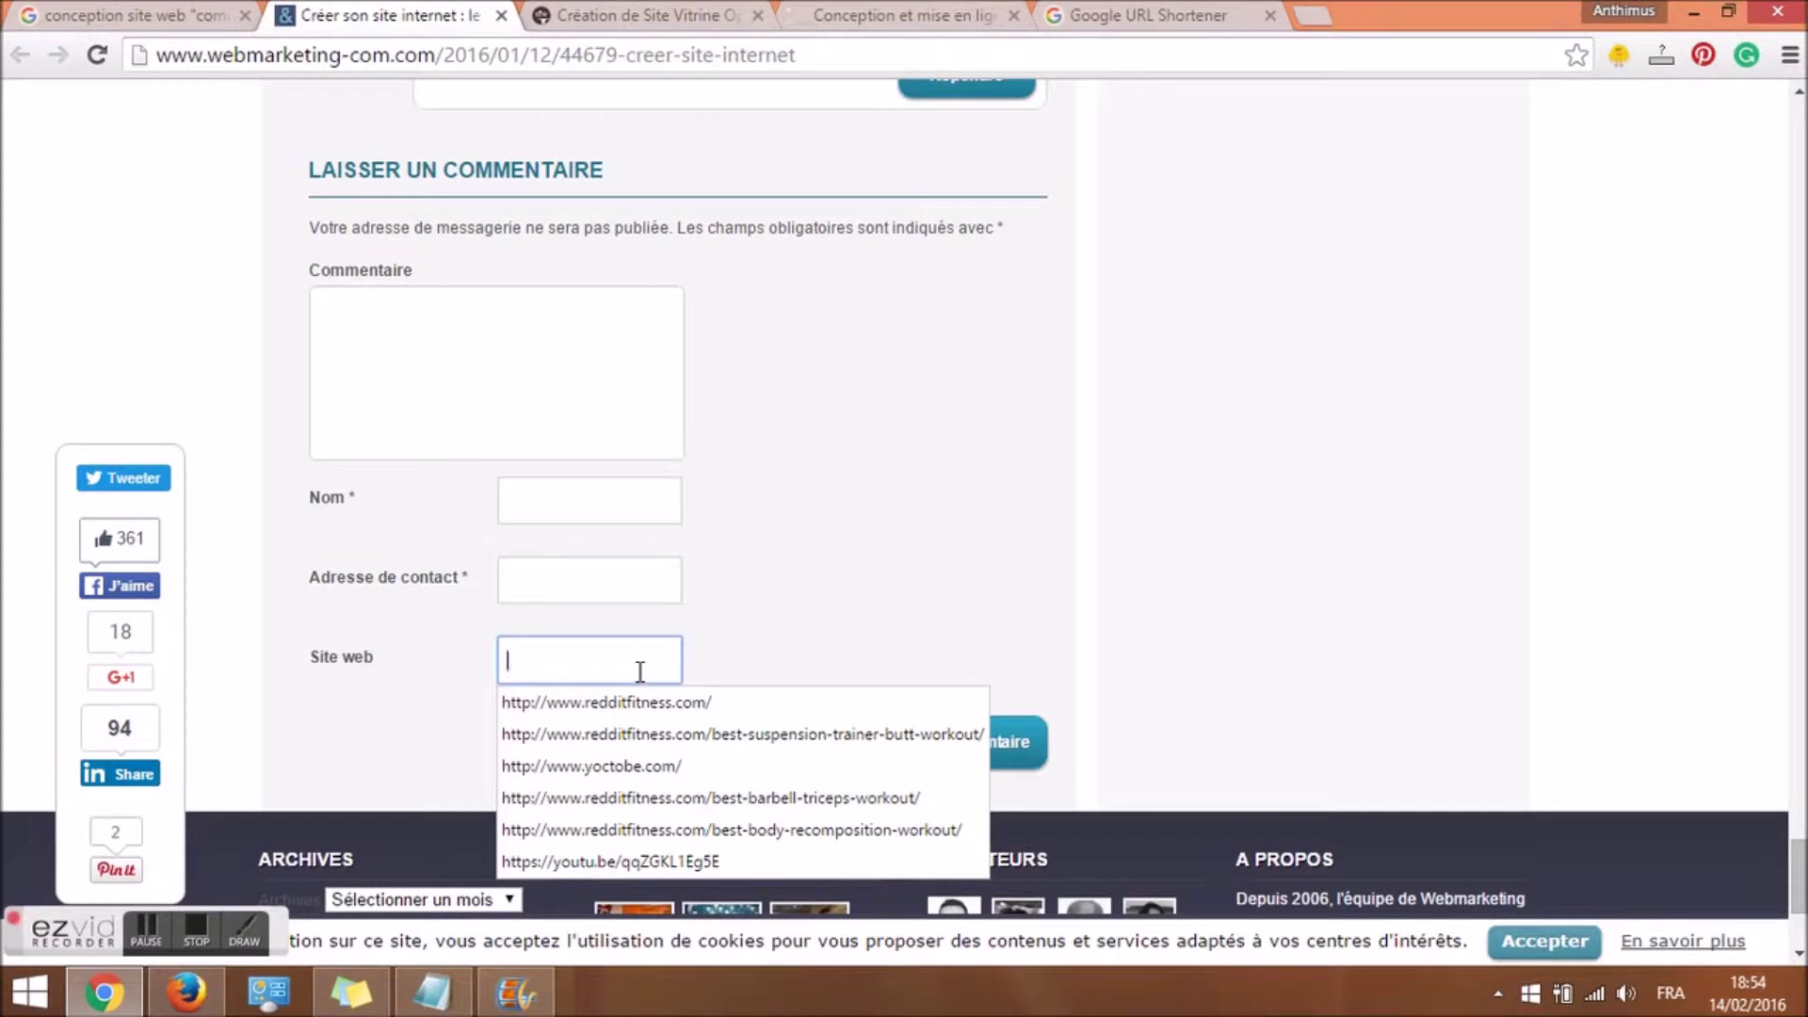
pyautogui.click(648, 623)
pyautogui.click(628, 655)
pyautogui.hotkey('ctrl', 'v')
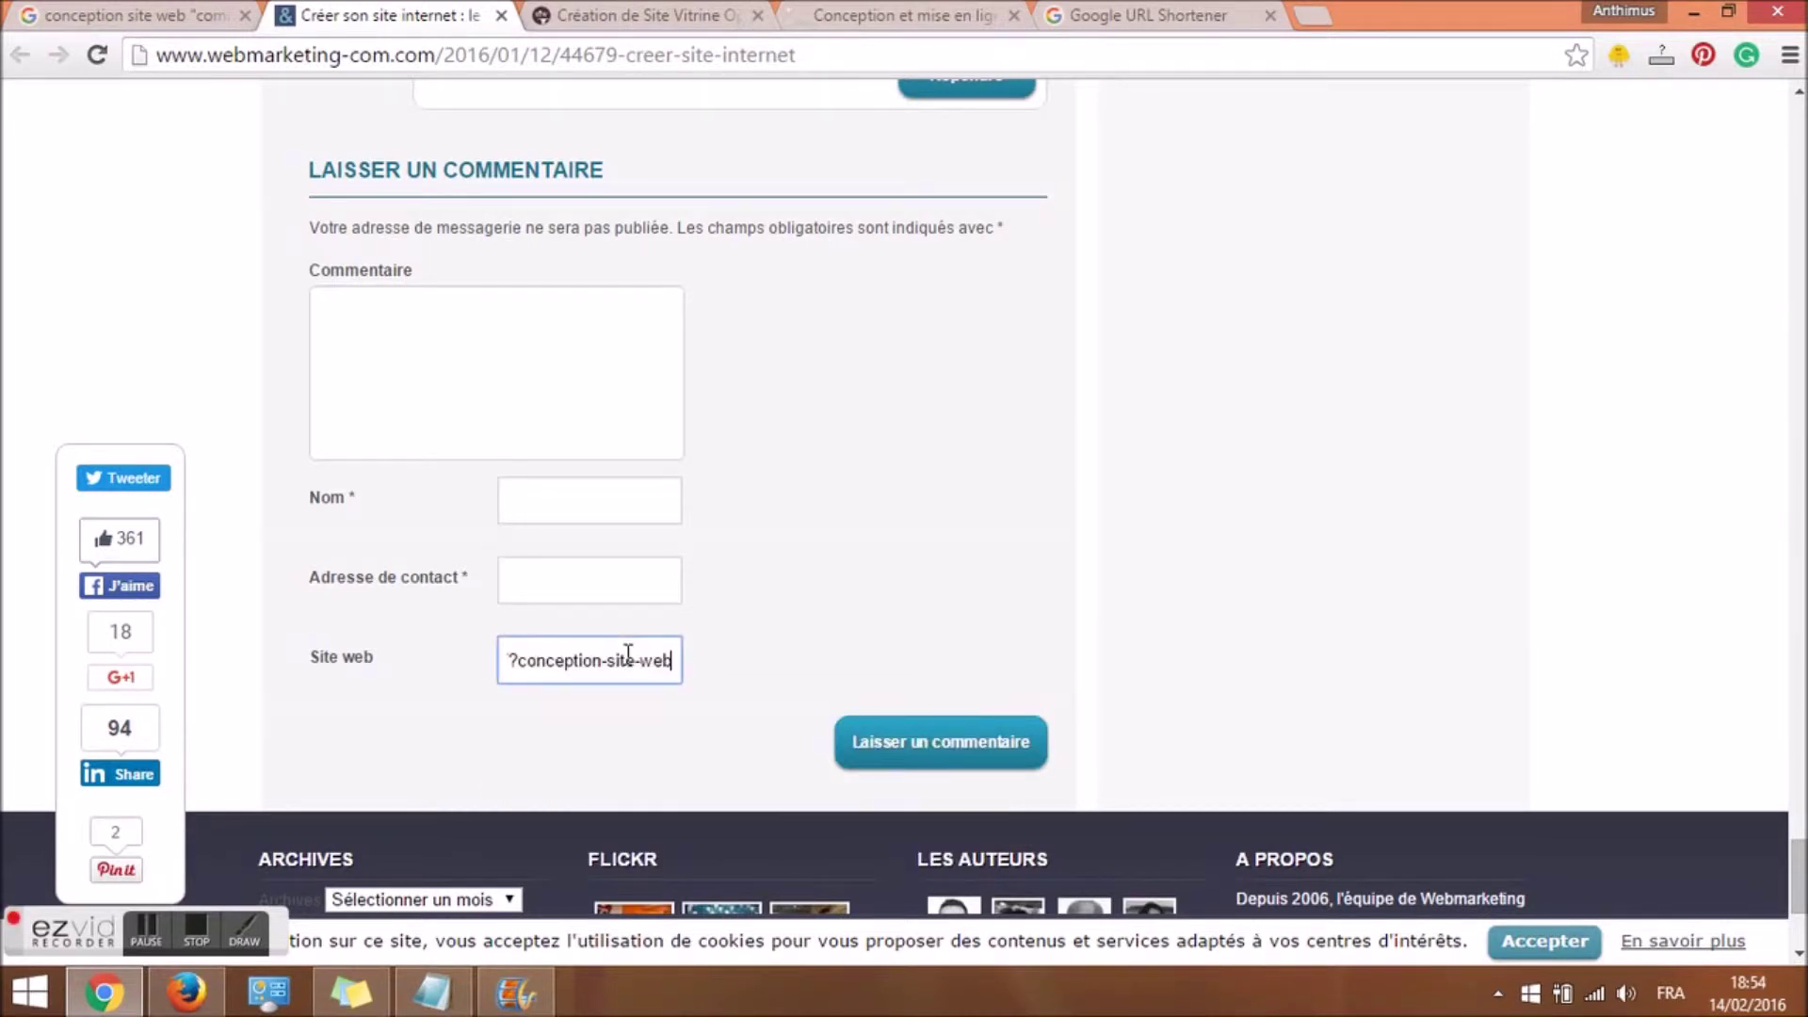
pyautogui.click(560, 500)
# Write the comment 'Merci pour ces informations…' in the comment box.
pyautogui.click(519, 363)
pyautogui.moveTo(1799, 909); pyautogui.dragTo(1753, 927)
pyautogui.click(501, 294)
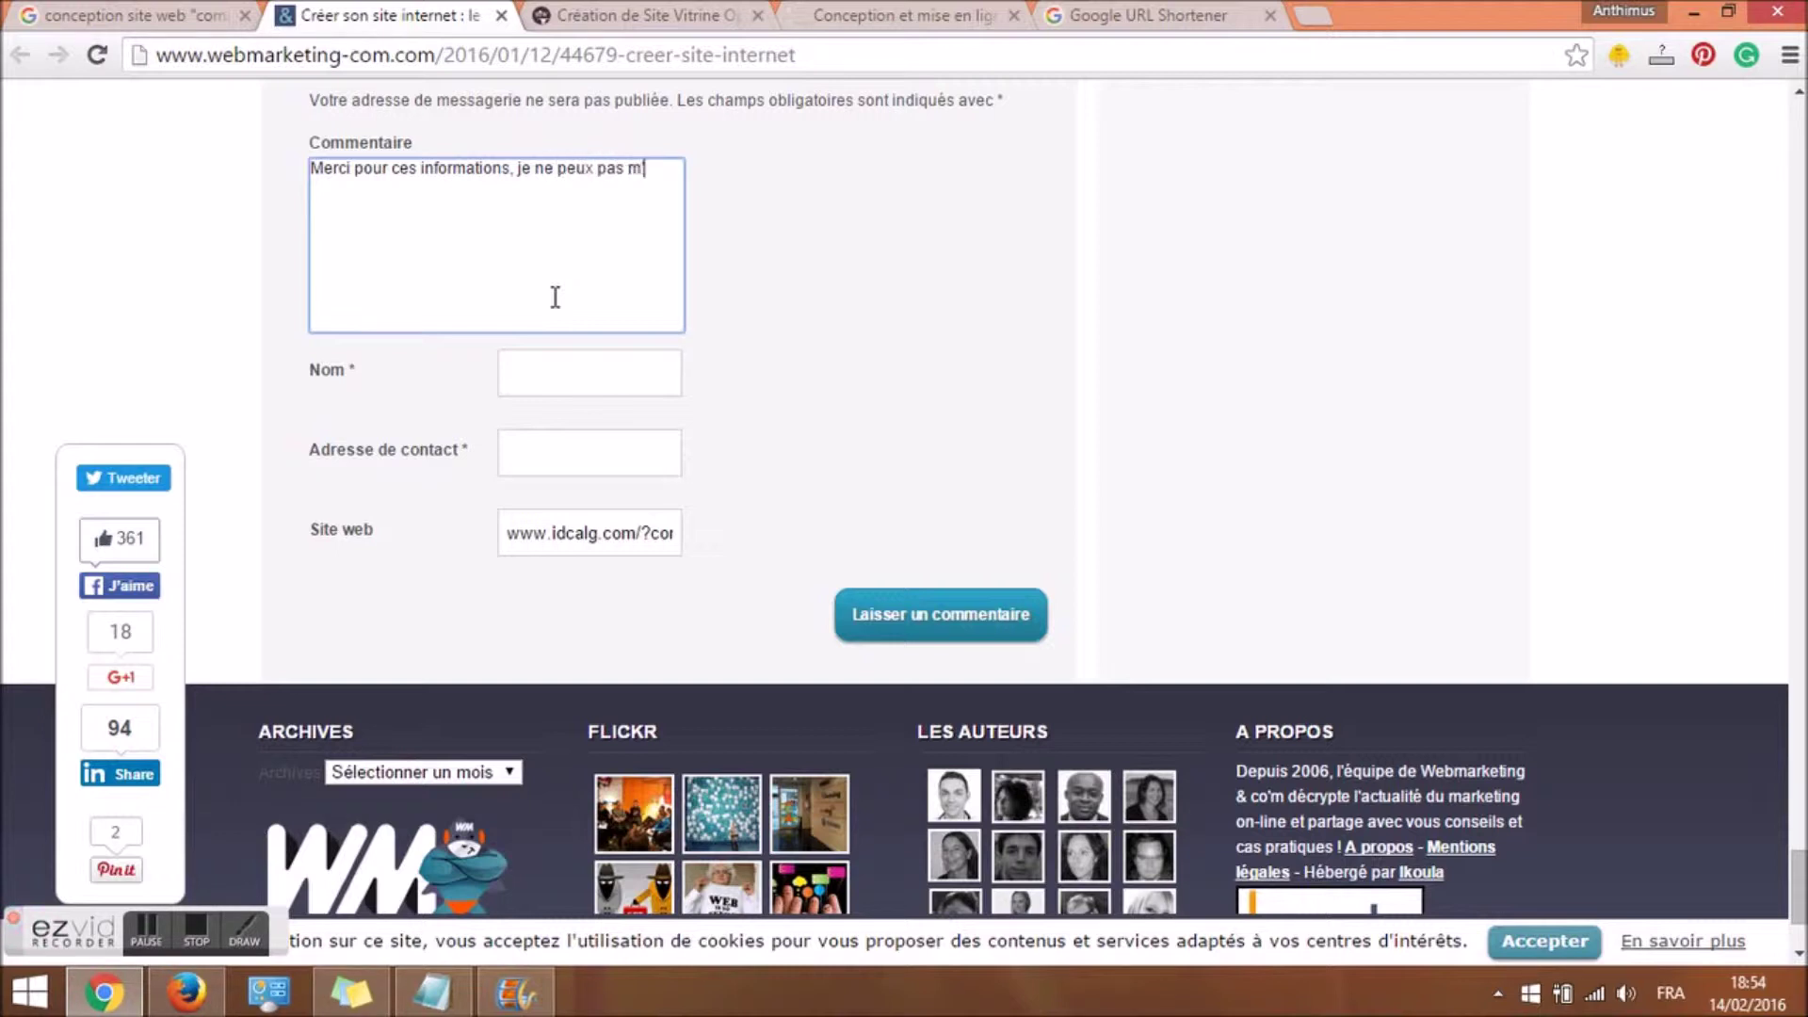
pyautogui.write('âc')
pyautogui.press('BackSpace')
pyautogui.press('BackSpace')
pyautogui.write('êcher à commenter ce post')
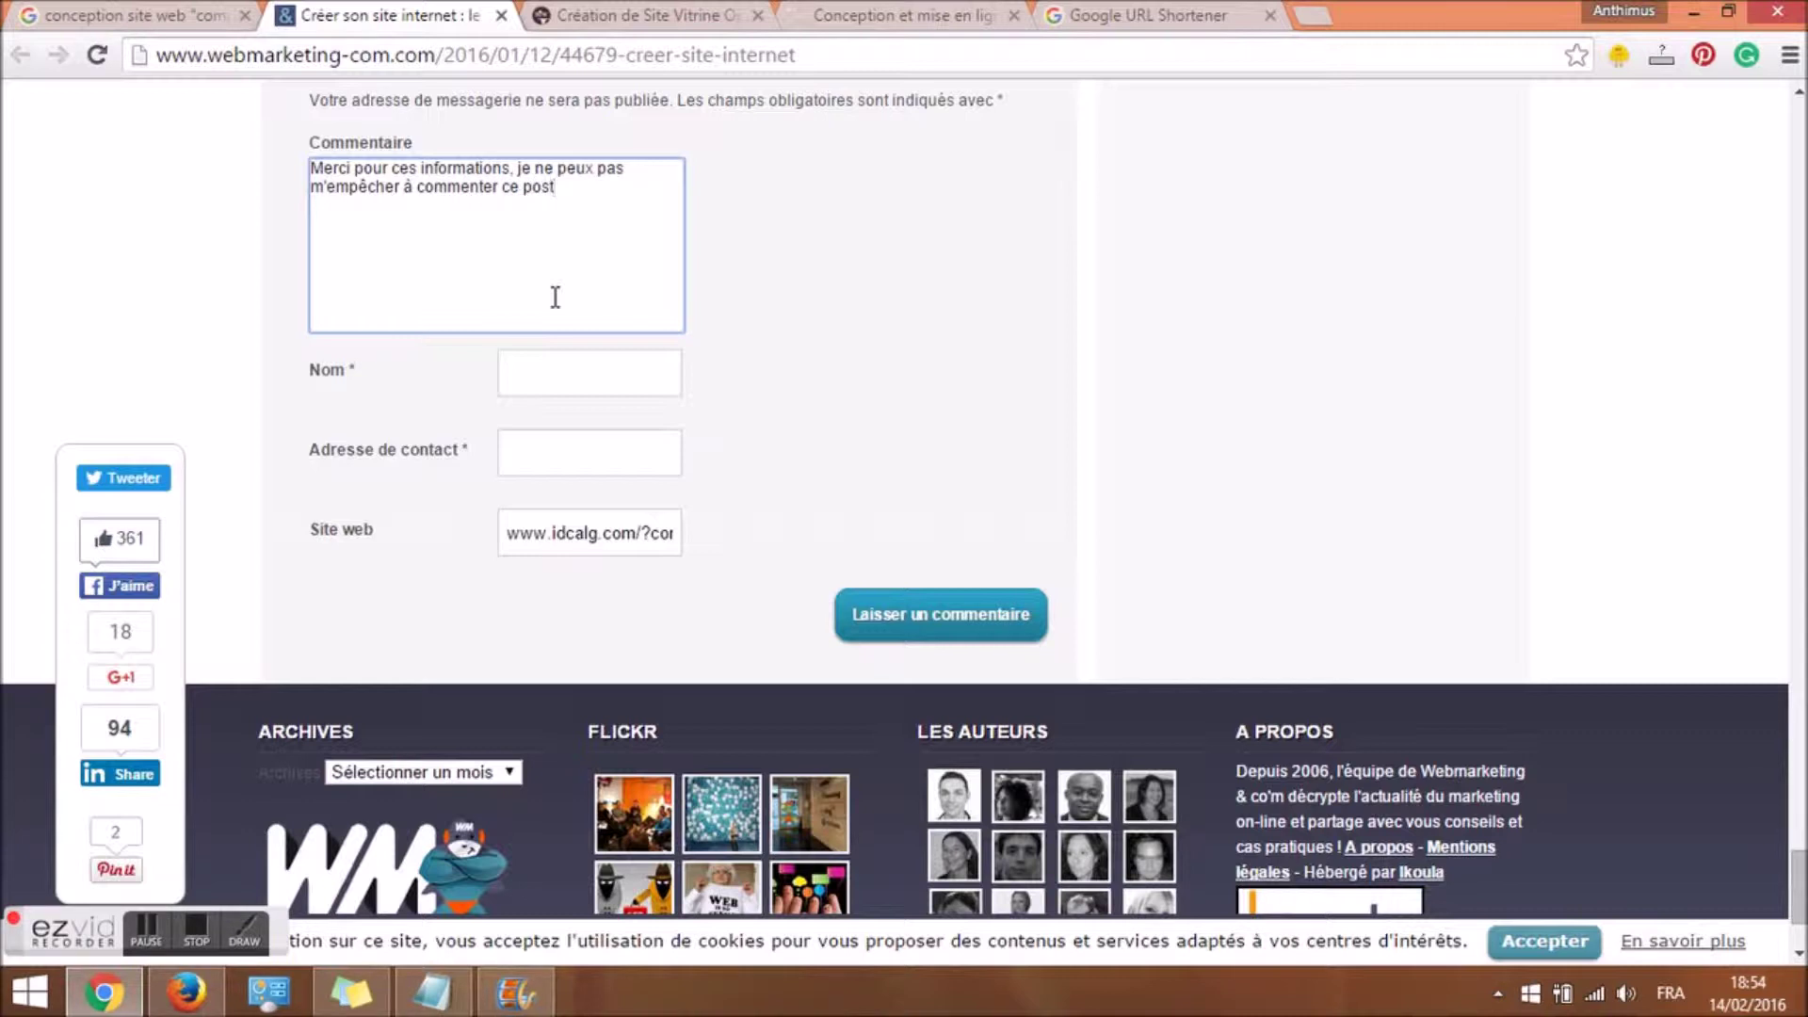
# Fill in the commenter name and contact e-mail, then submit the comment.
pyautogui.click(583, 384)
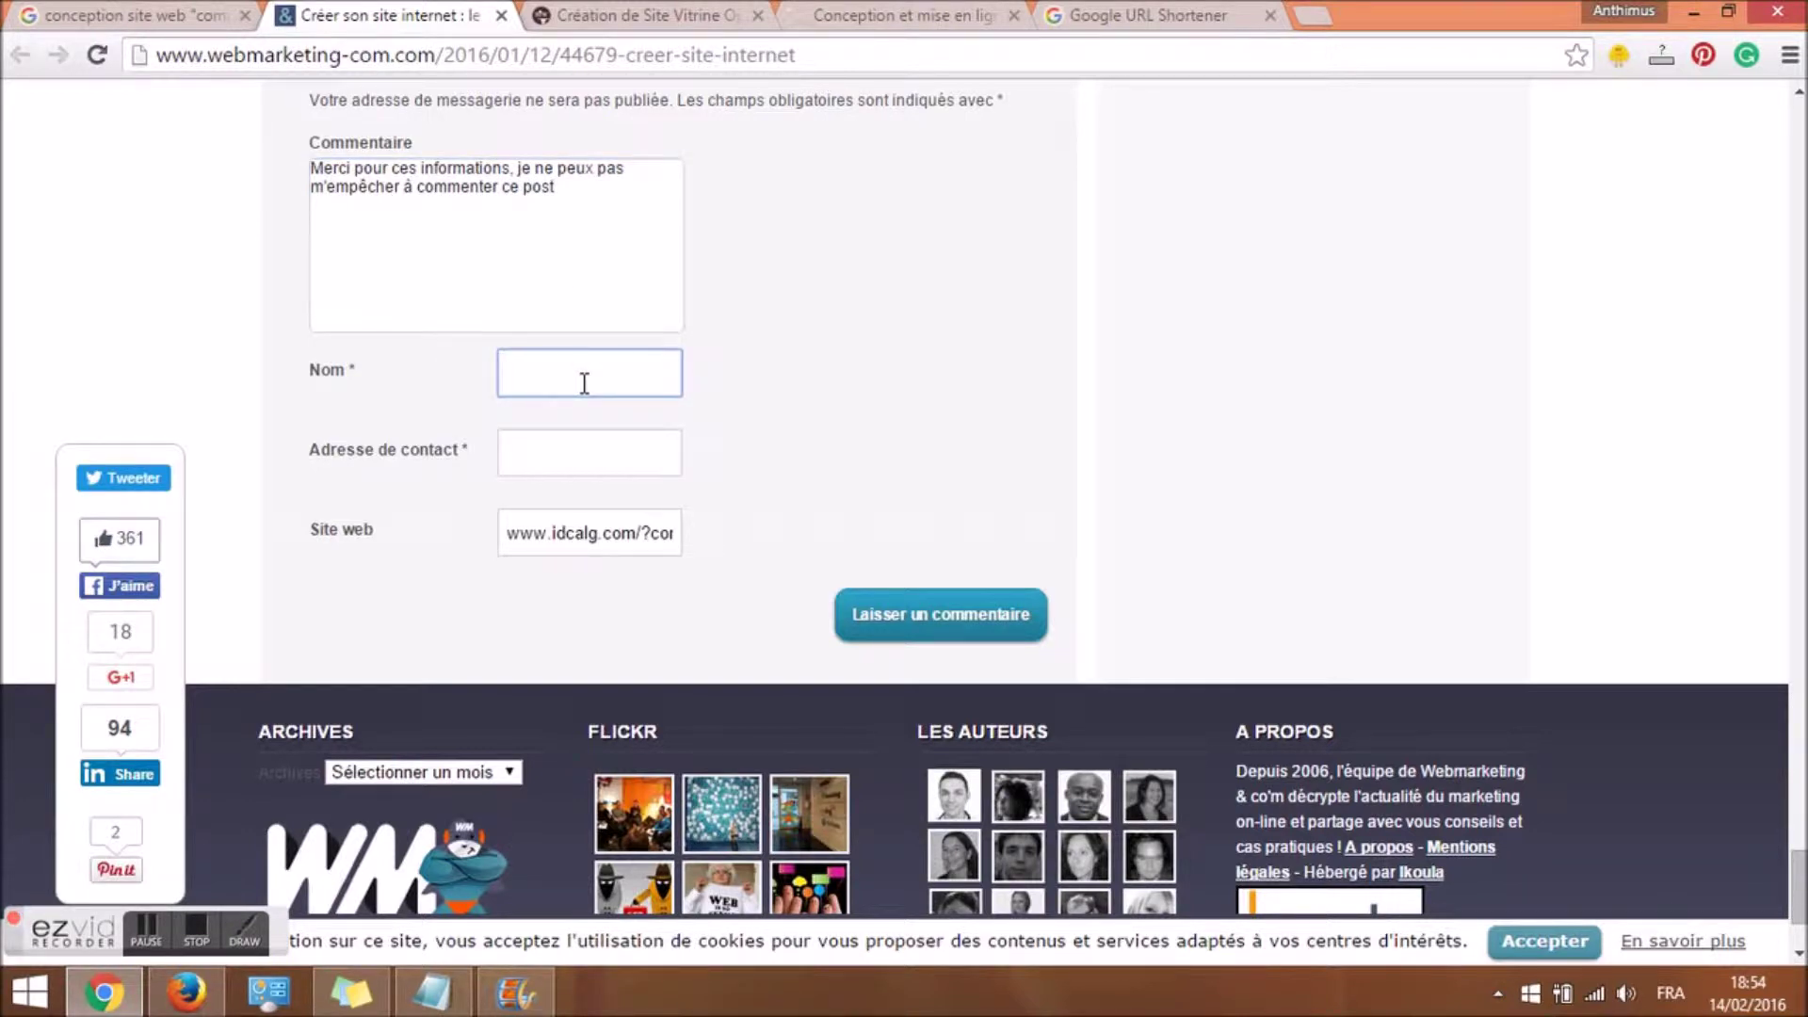
pyautogui.write('idcalg')
pyautogui.click(577, 453)
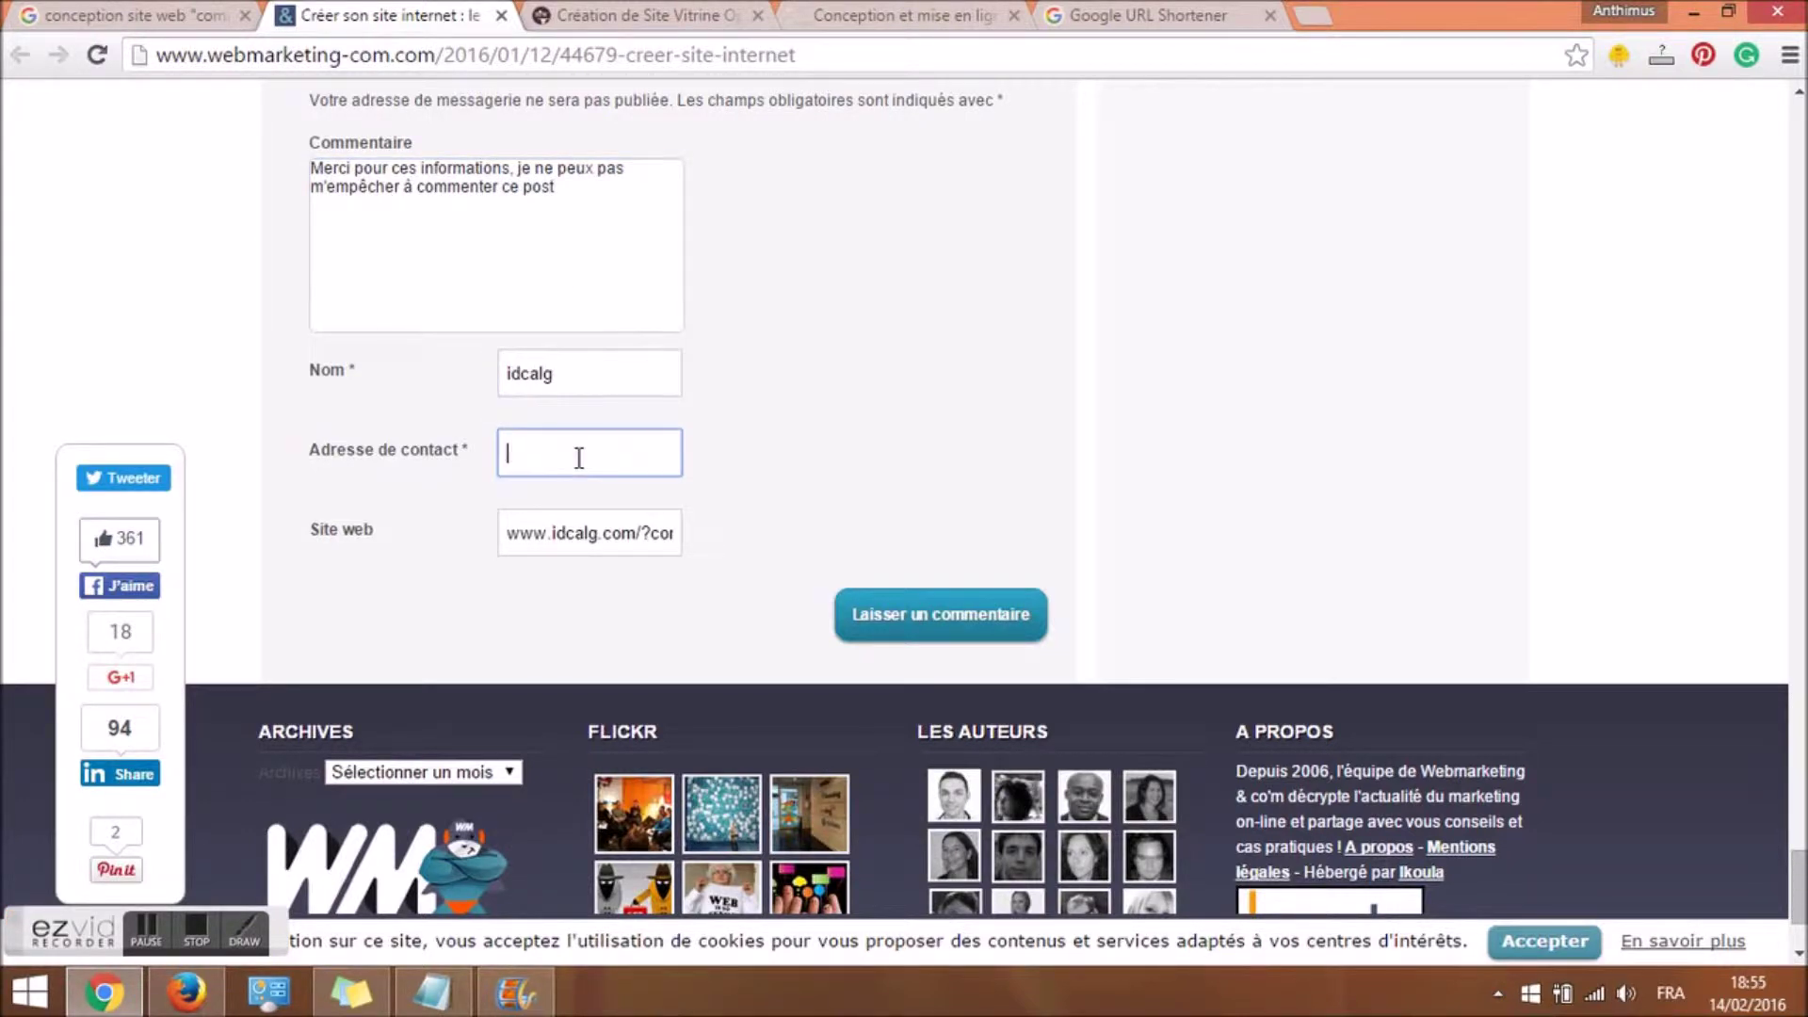
pyautogui.click(605, 419)
pyautogui.click(622, 435)
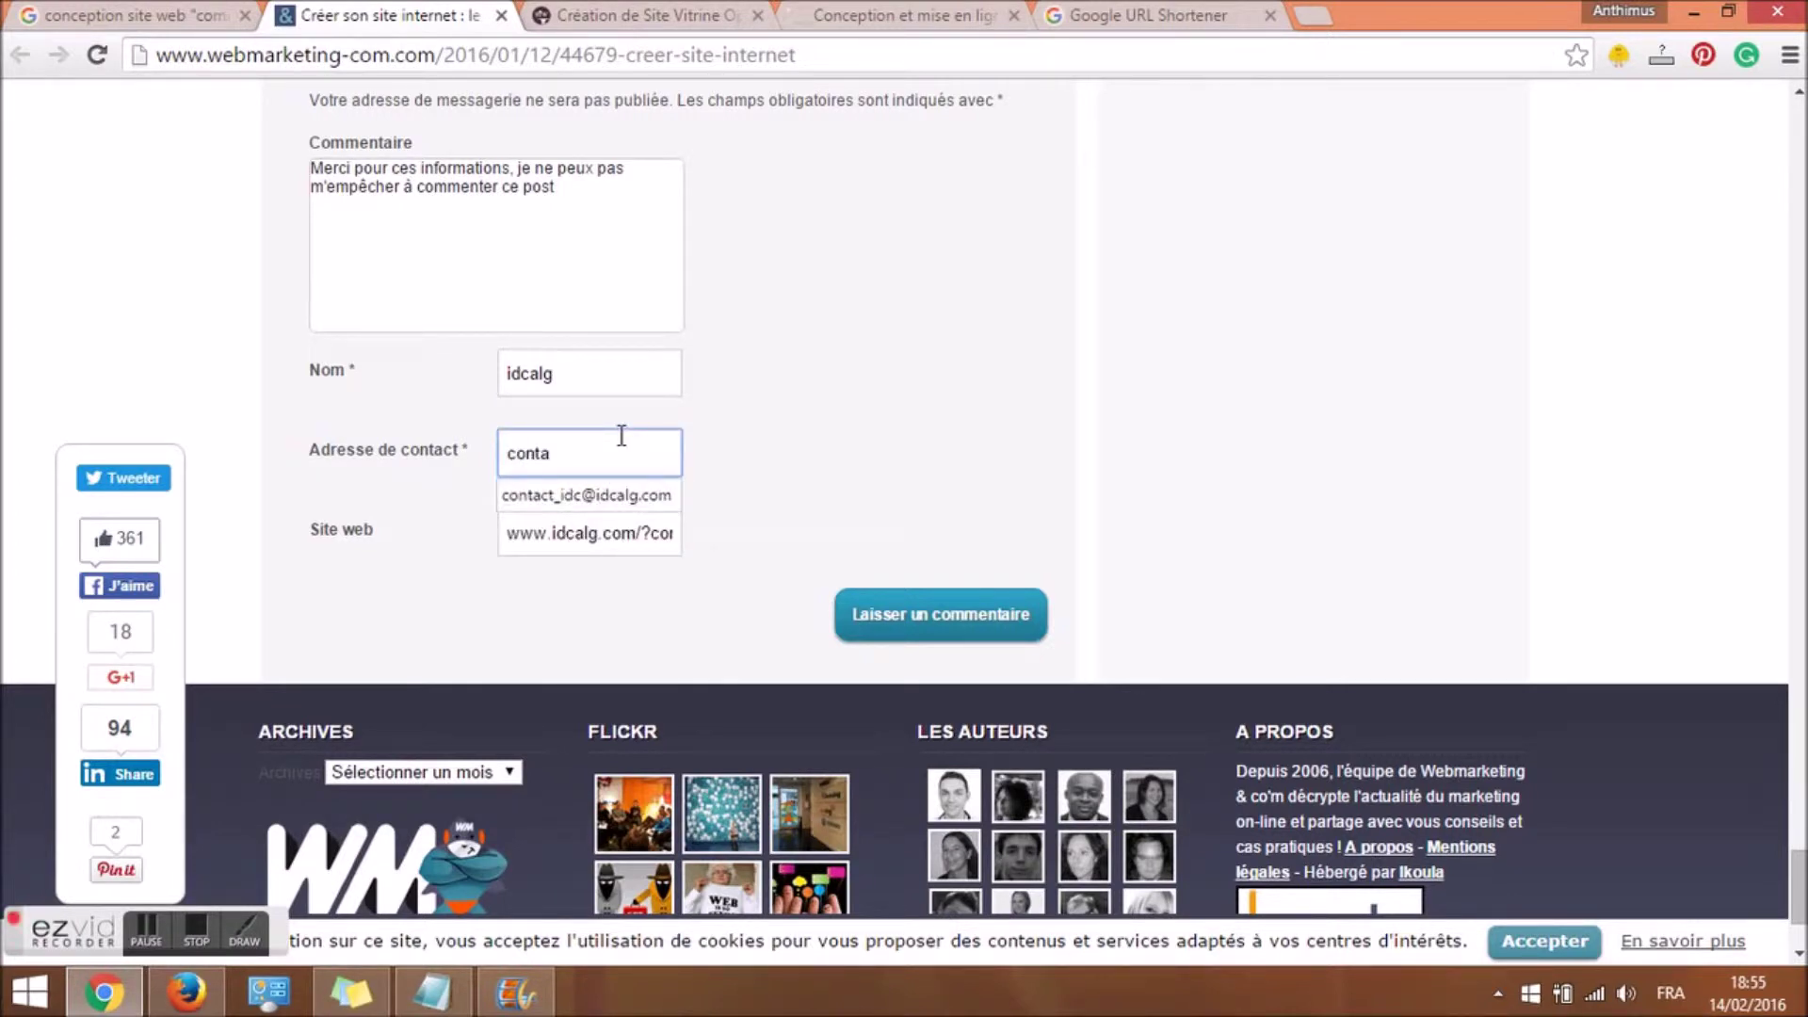
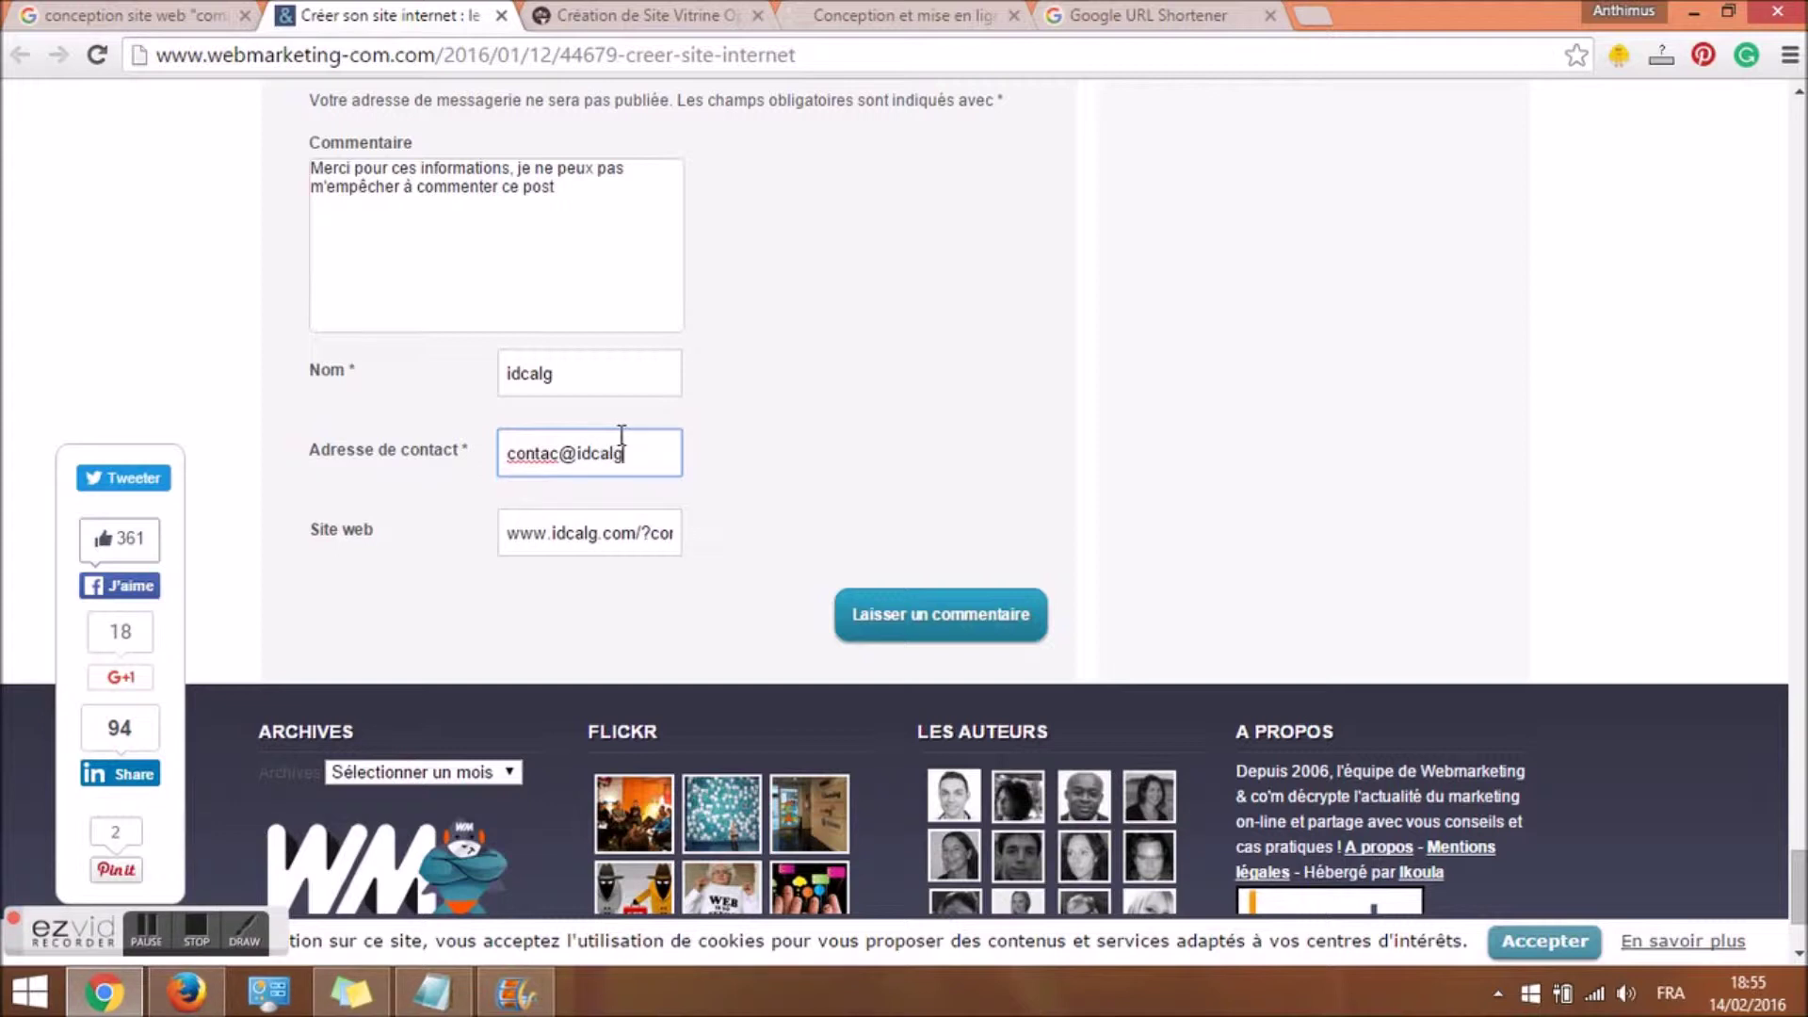
pyautogui.click(864, 623)
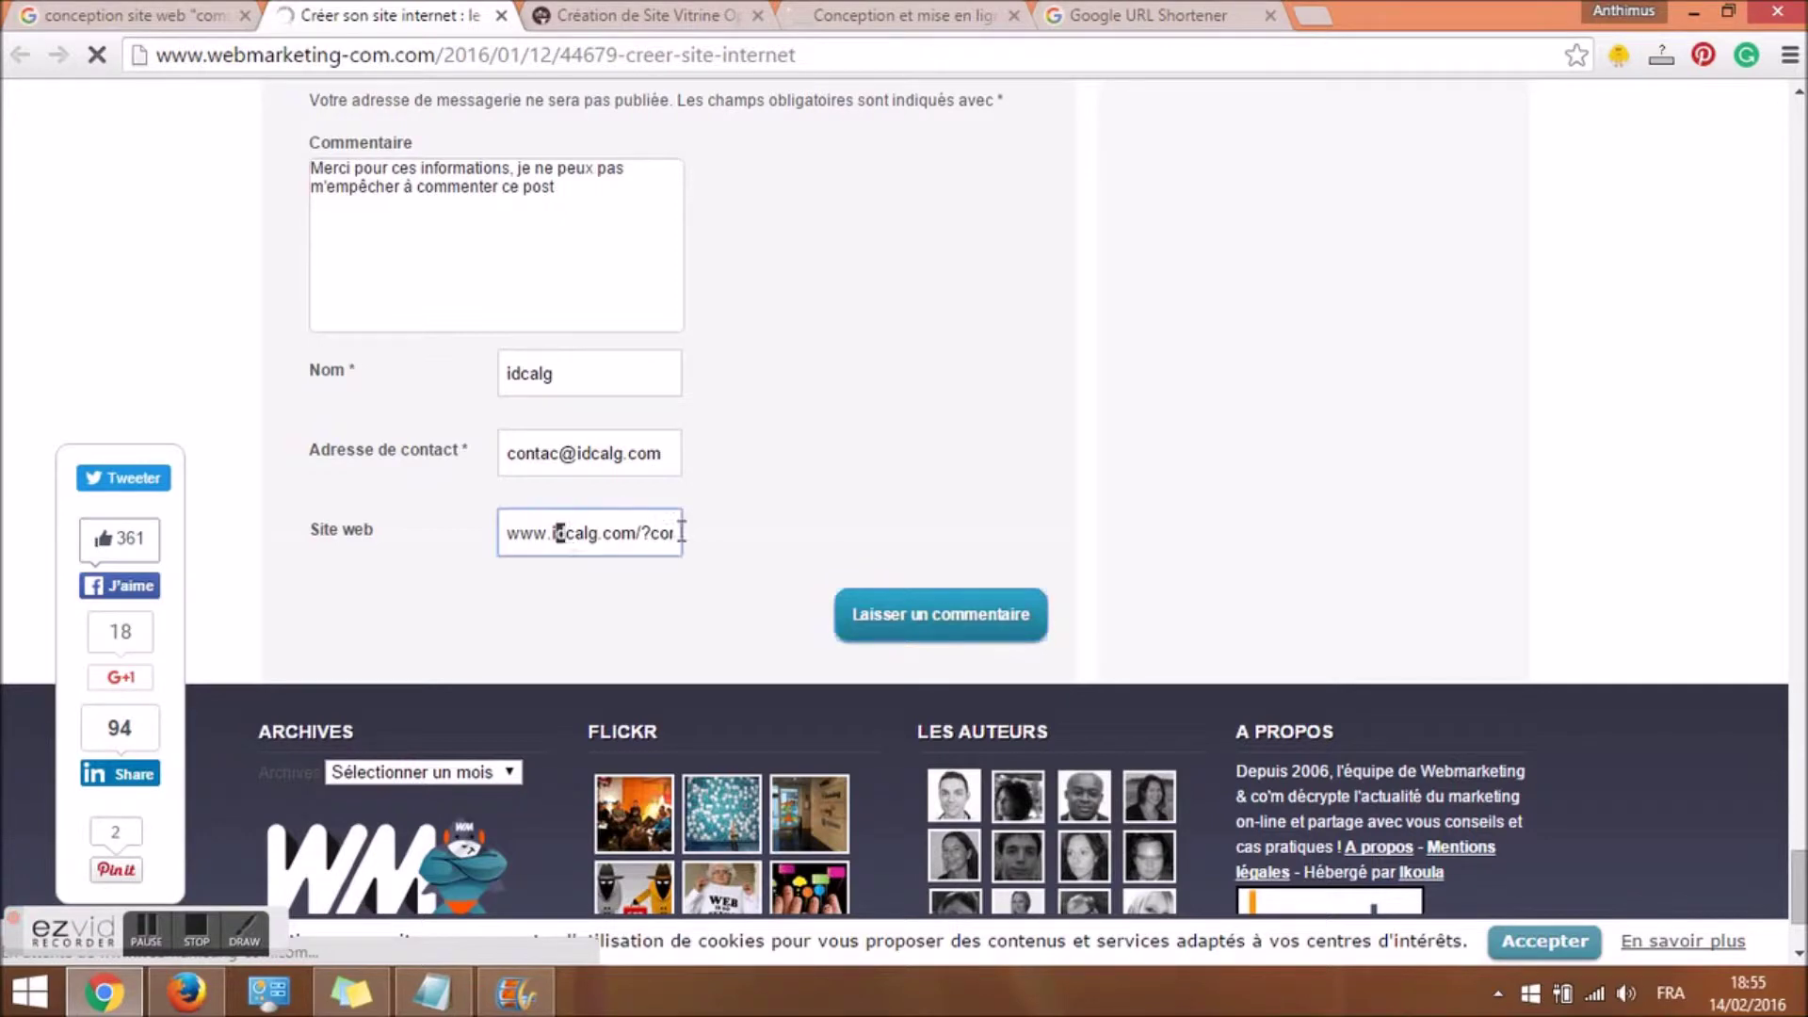
# Dismiss the newsletter popup and inspect the comment author link to confirm rel=nofollow.
pyautogui.moveTo(539, 527); pyautogui.dragTo(778, 528)
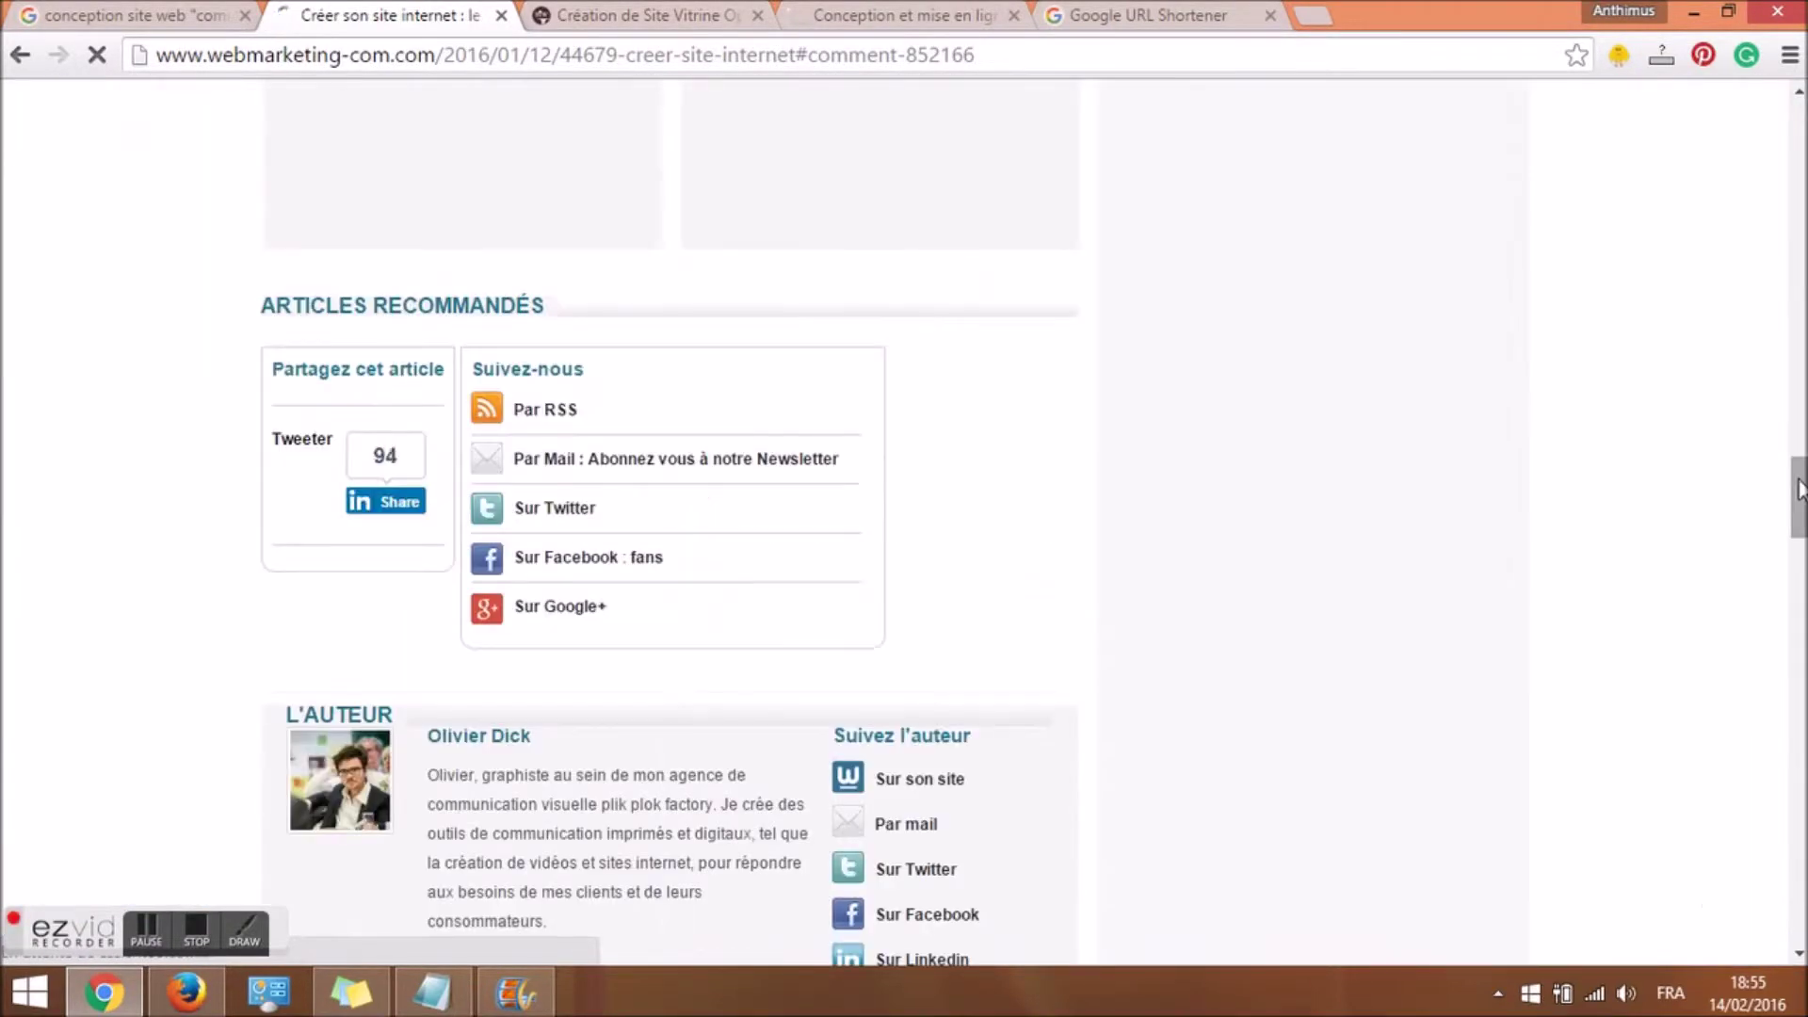
pyautogui.click(1131, 188)
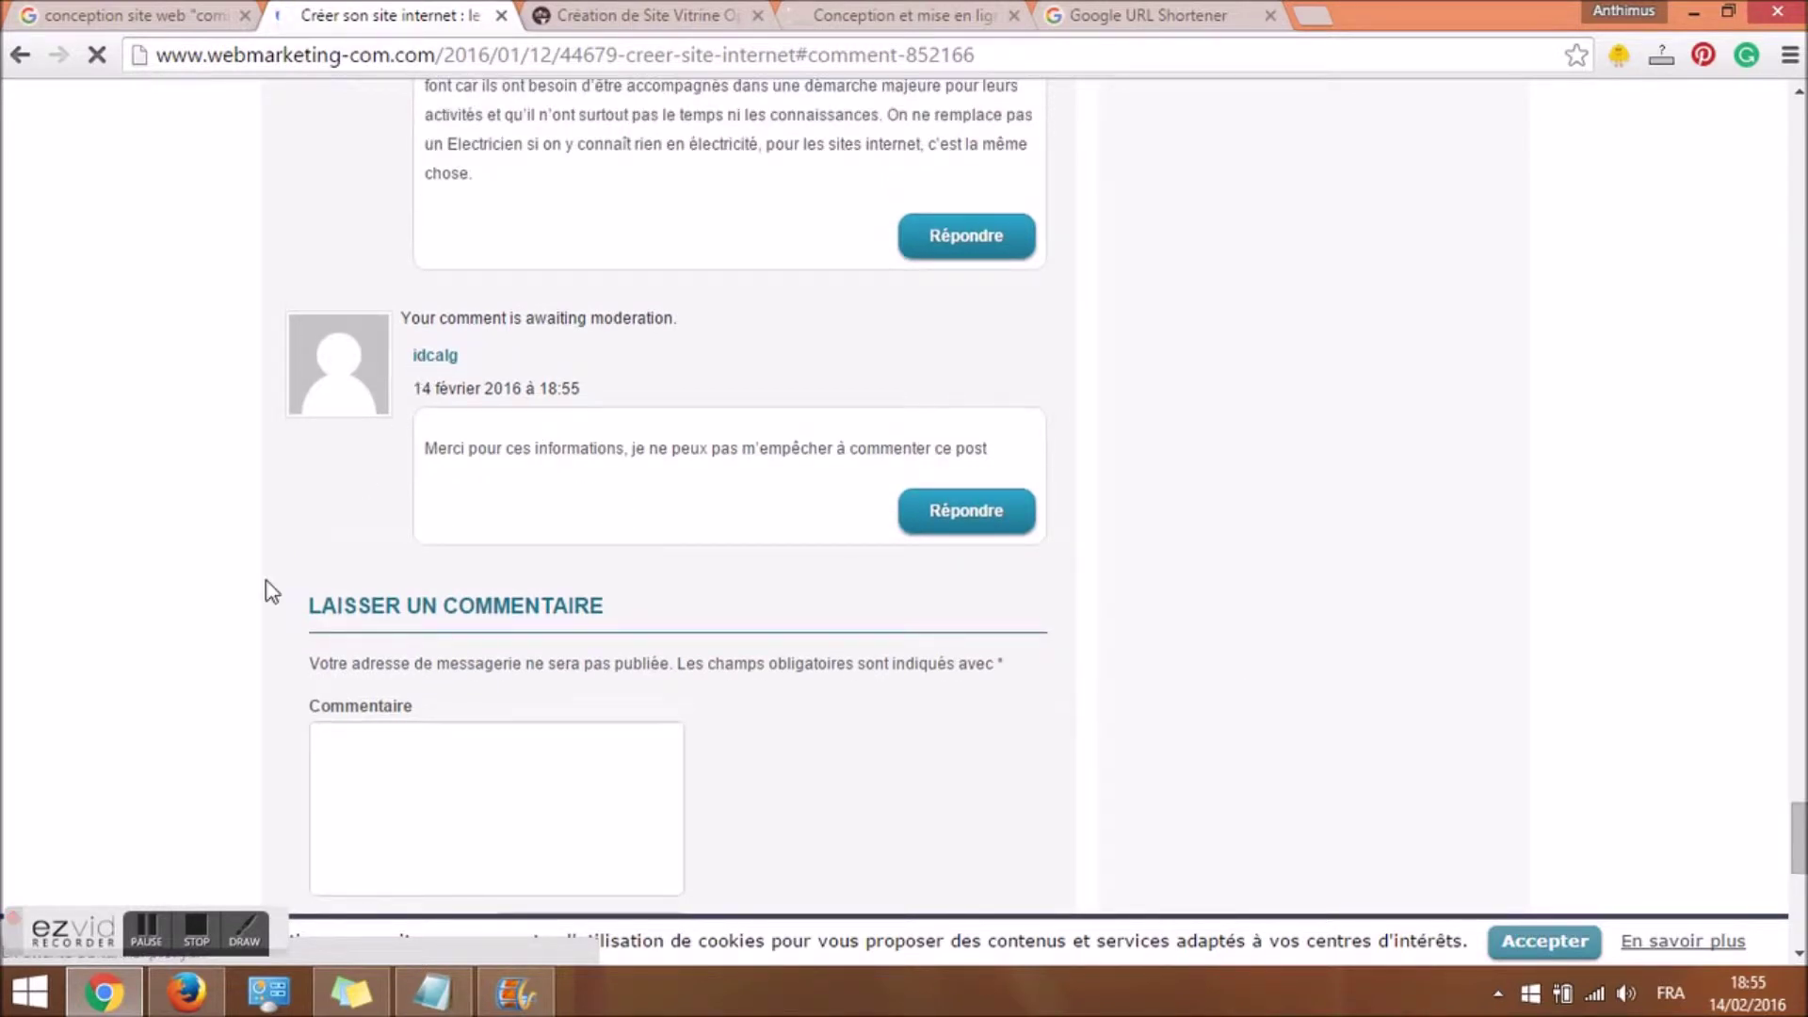
pyautogui.moveTo(19, 927); pyautogui.dragTo(34, 862)
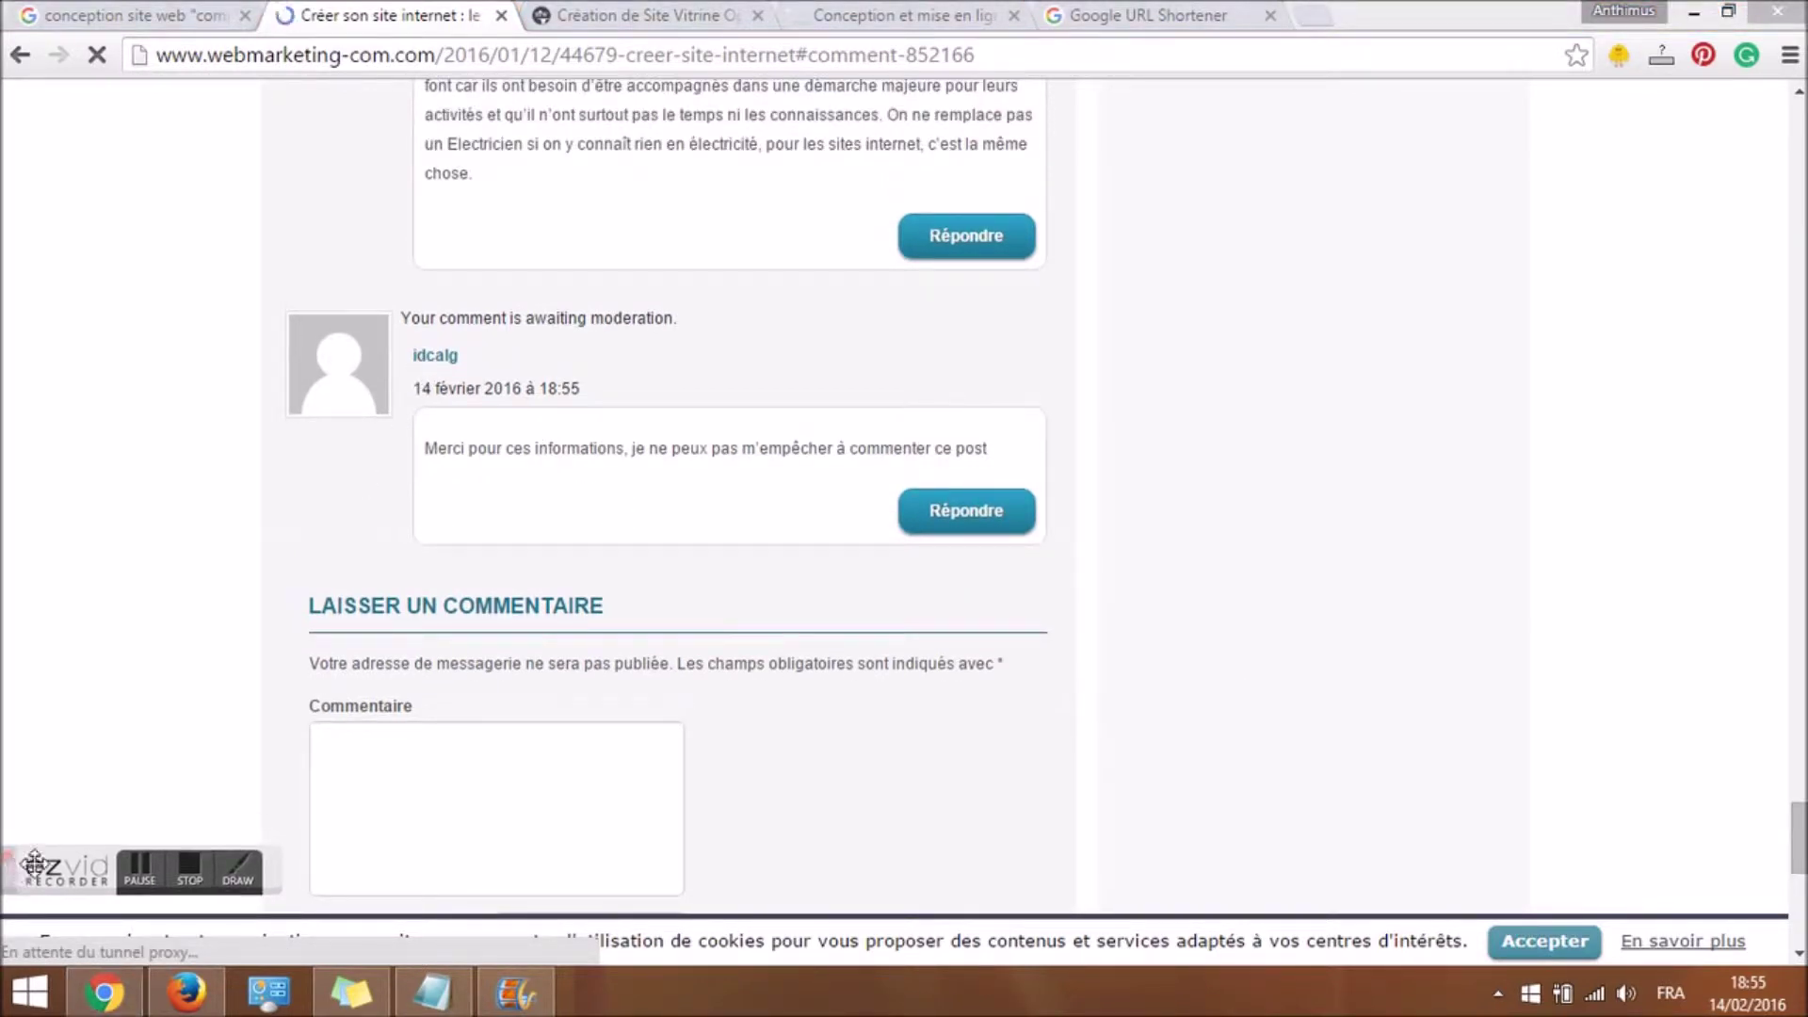
pyautogui.rightClick(436, 361)
pyautogui.click(533, 547)
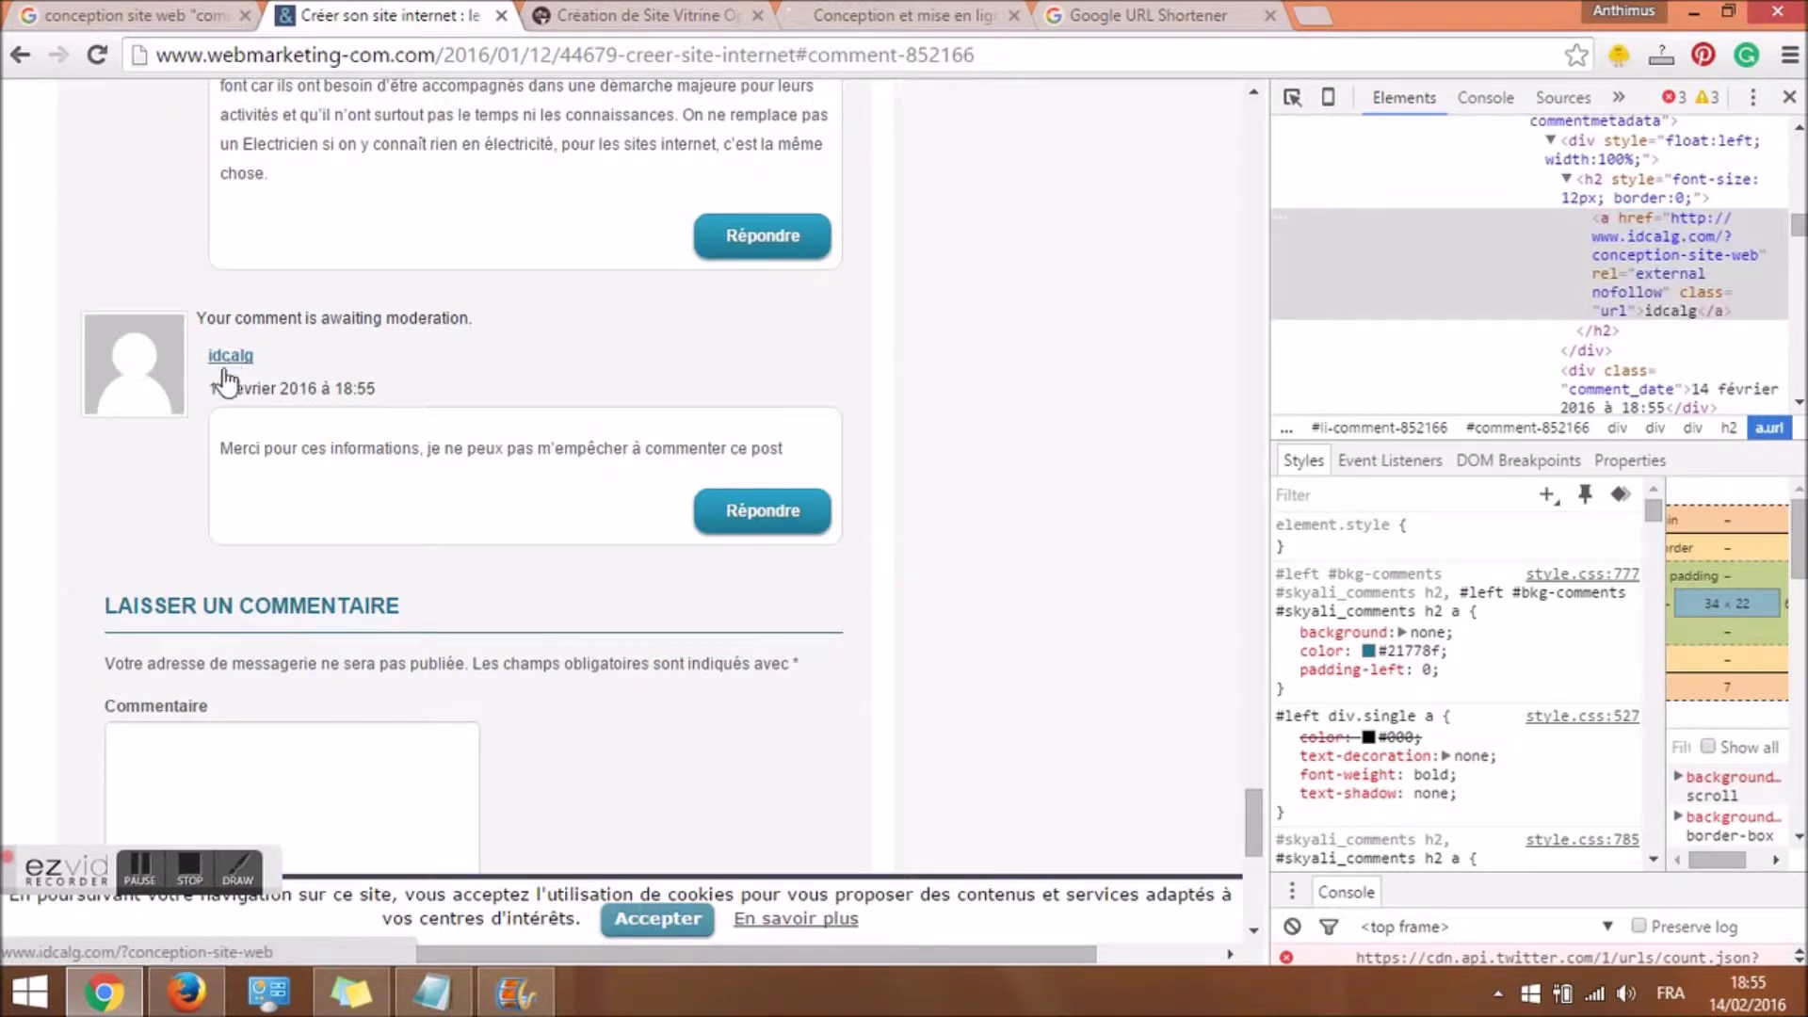
# Close the webmarketing-com article tab and return to the Google 'commentaires' results.
pyautogui.click(501, 16)
pyautogui.click(141, 15)
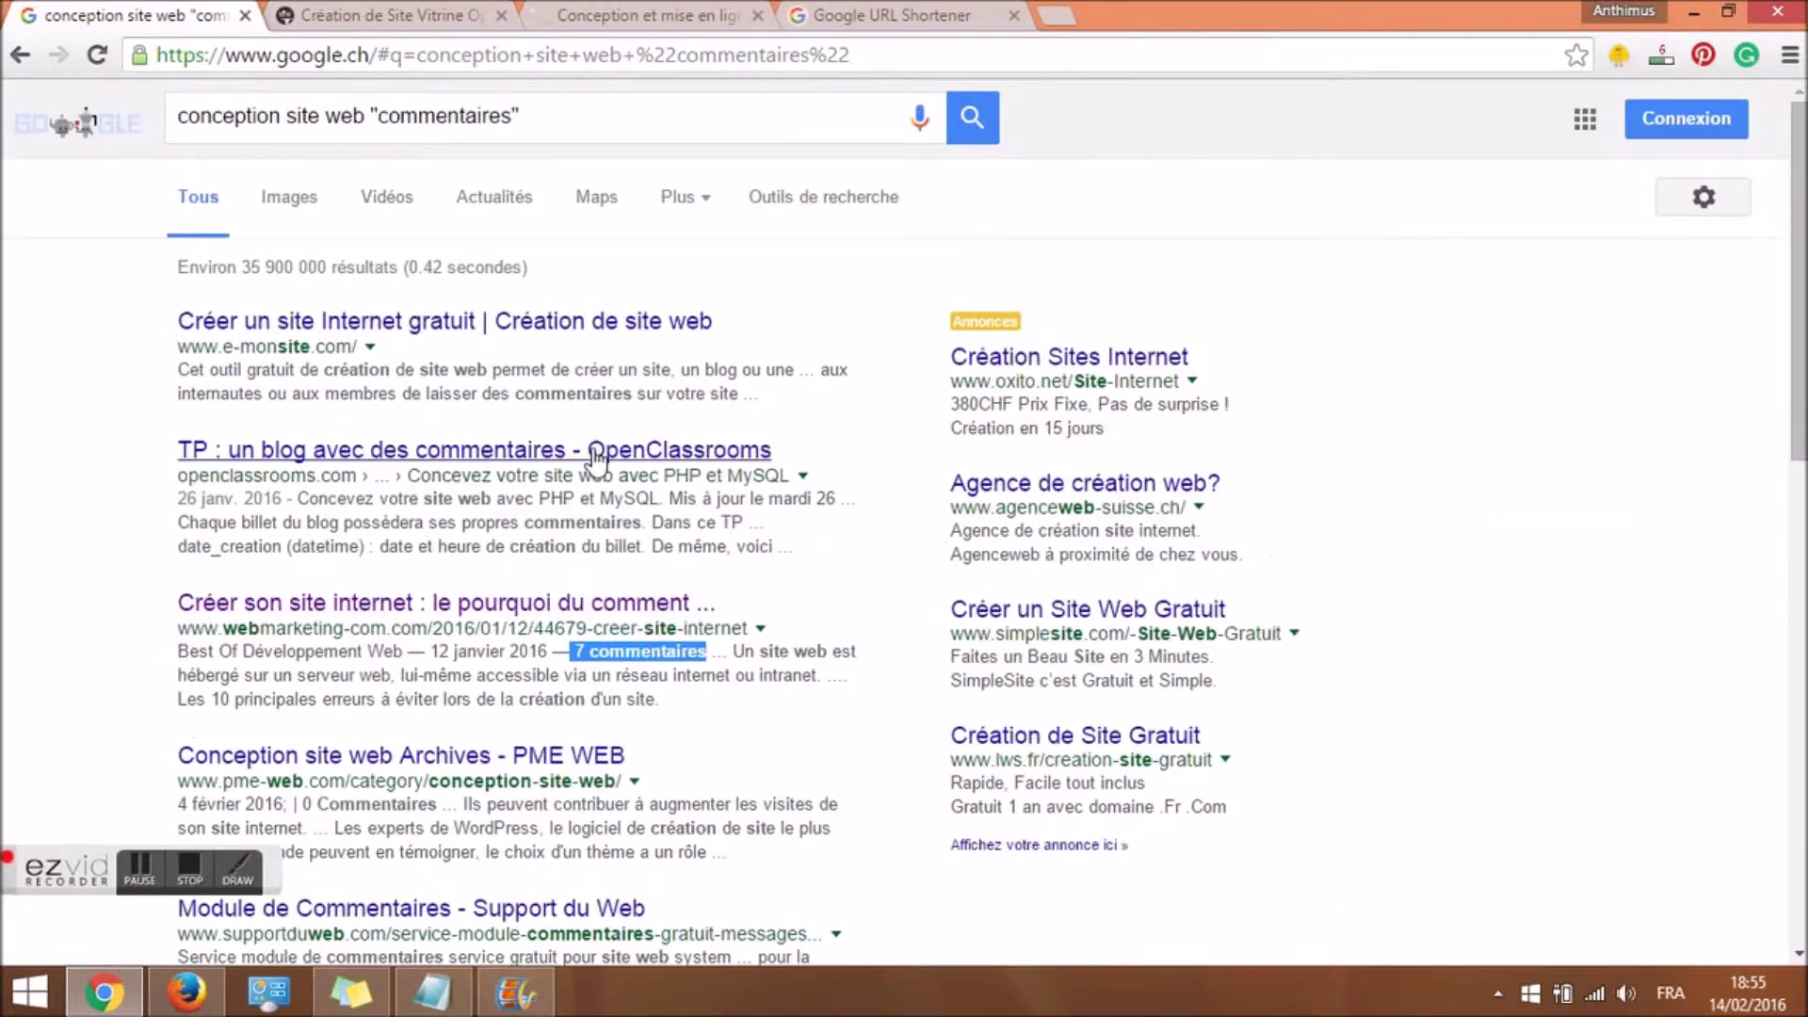
pyautogui.click(405, 120)
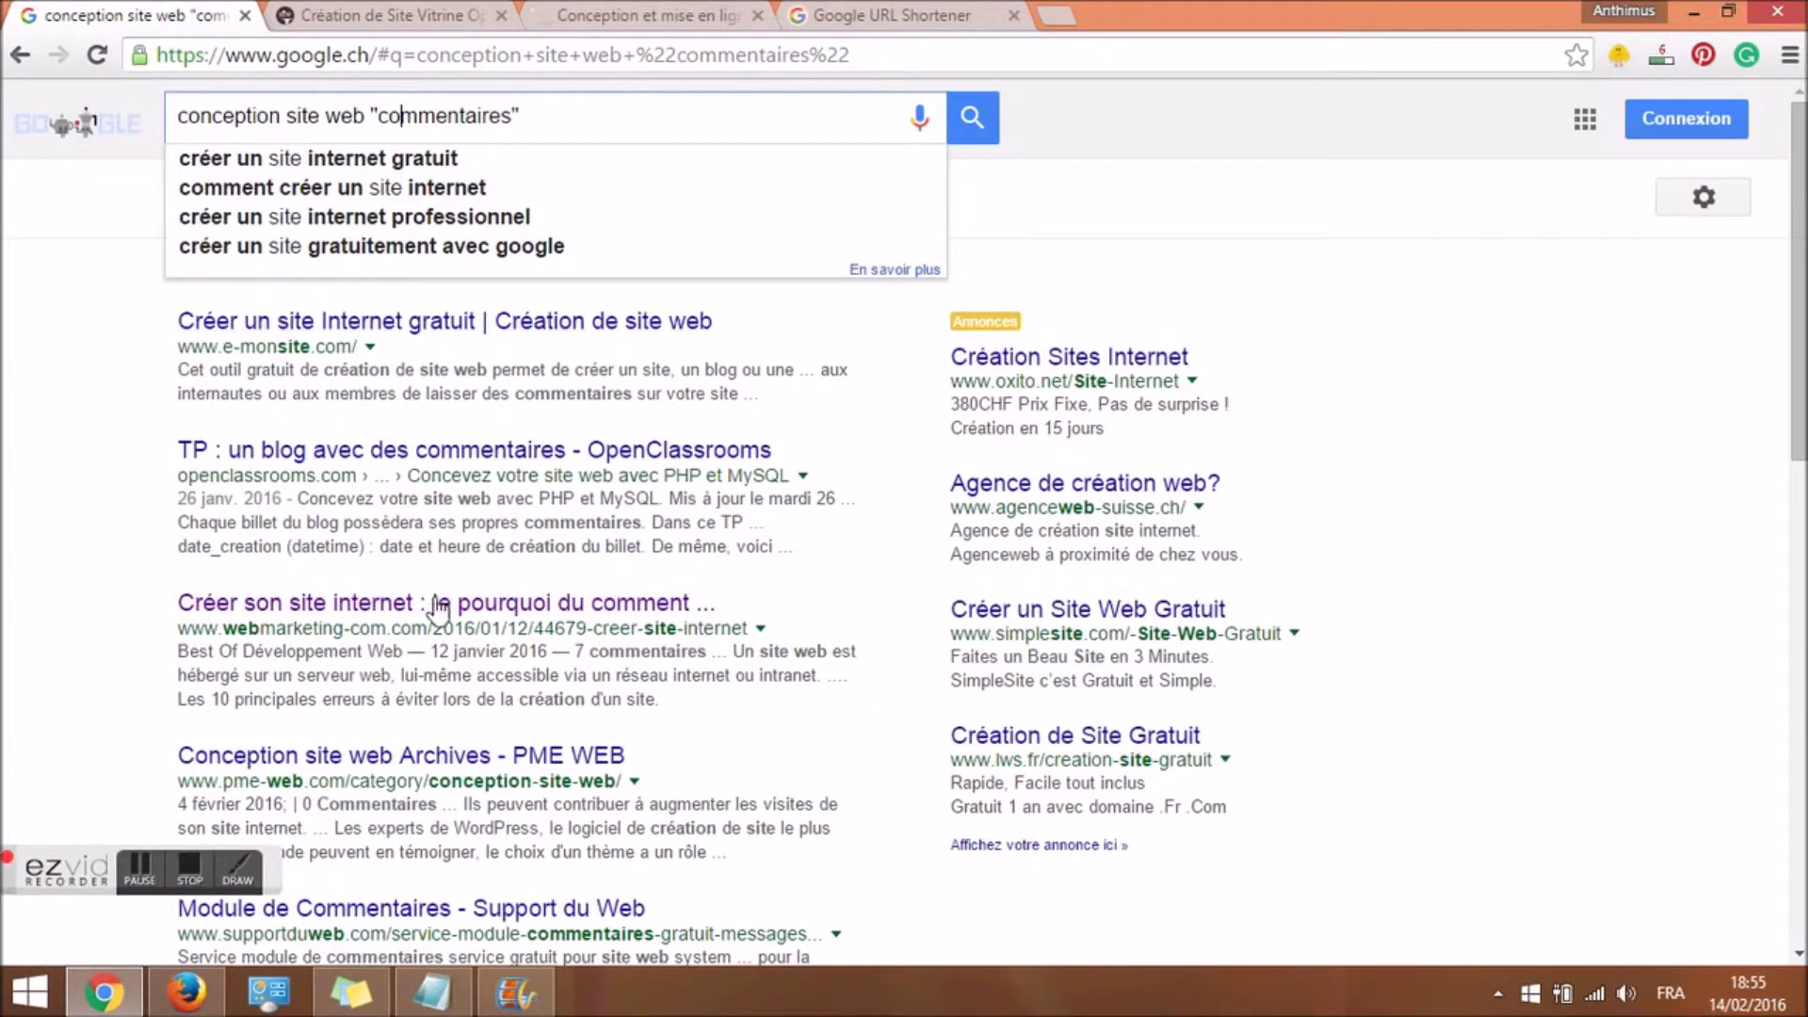
pyautogui.scroll(-5, 436, 593)
# Search Google for conception site web site:blogspot.com "commentaires".
pyautogui.scroll(-2, 504, 701)
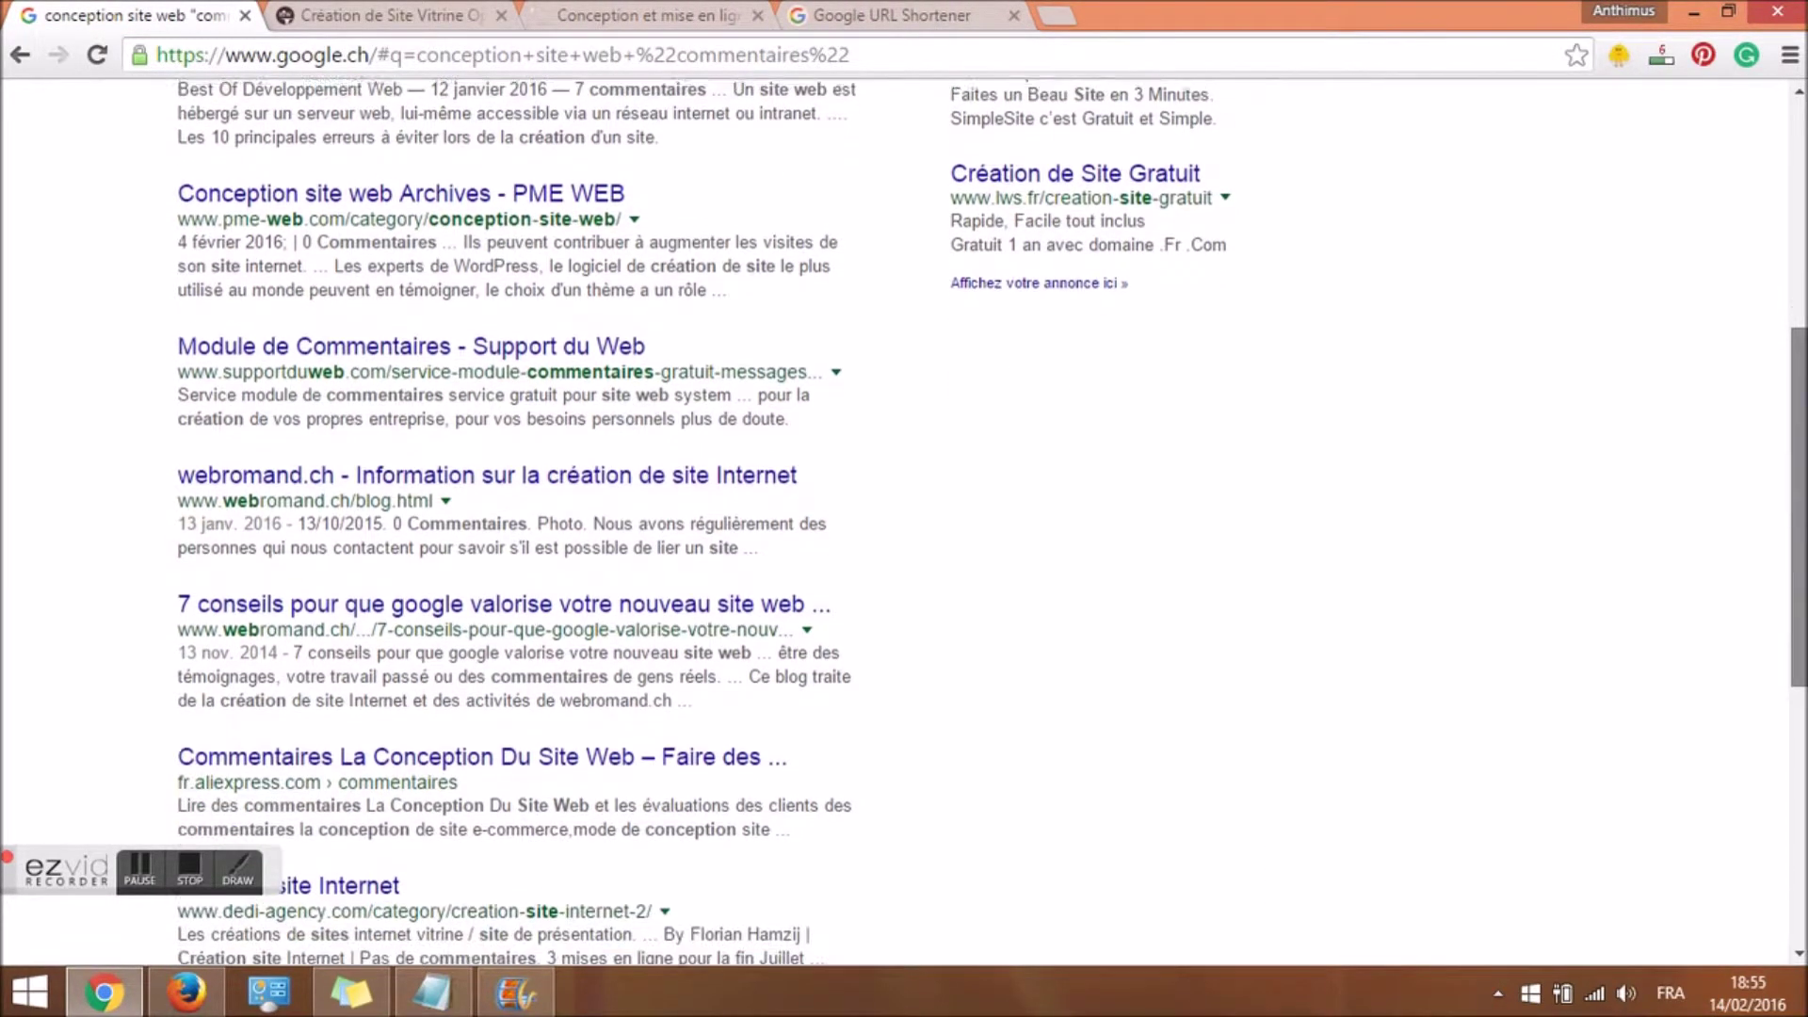
pyautogui.click(139, 871)
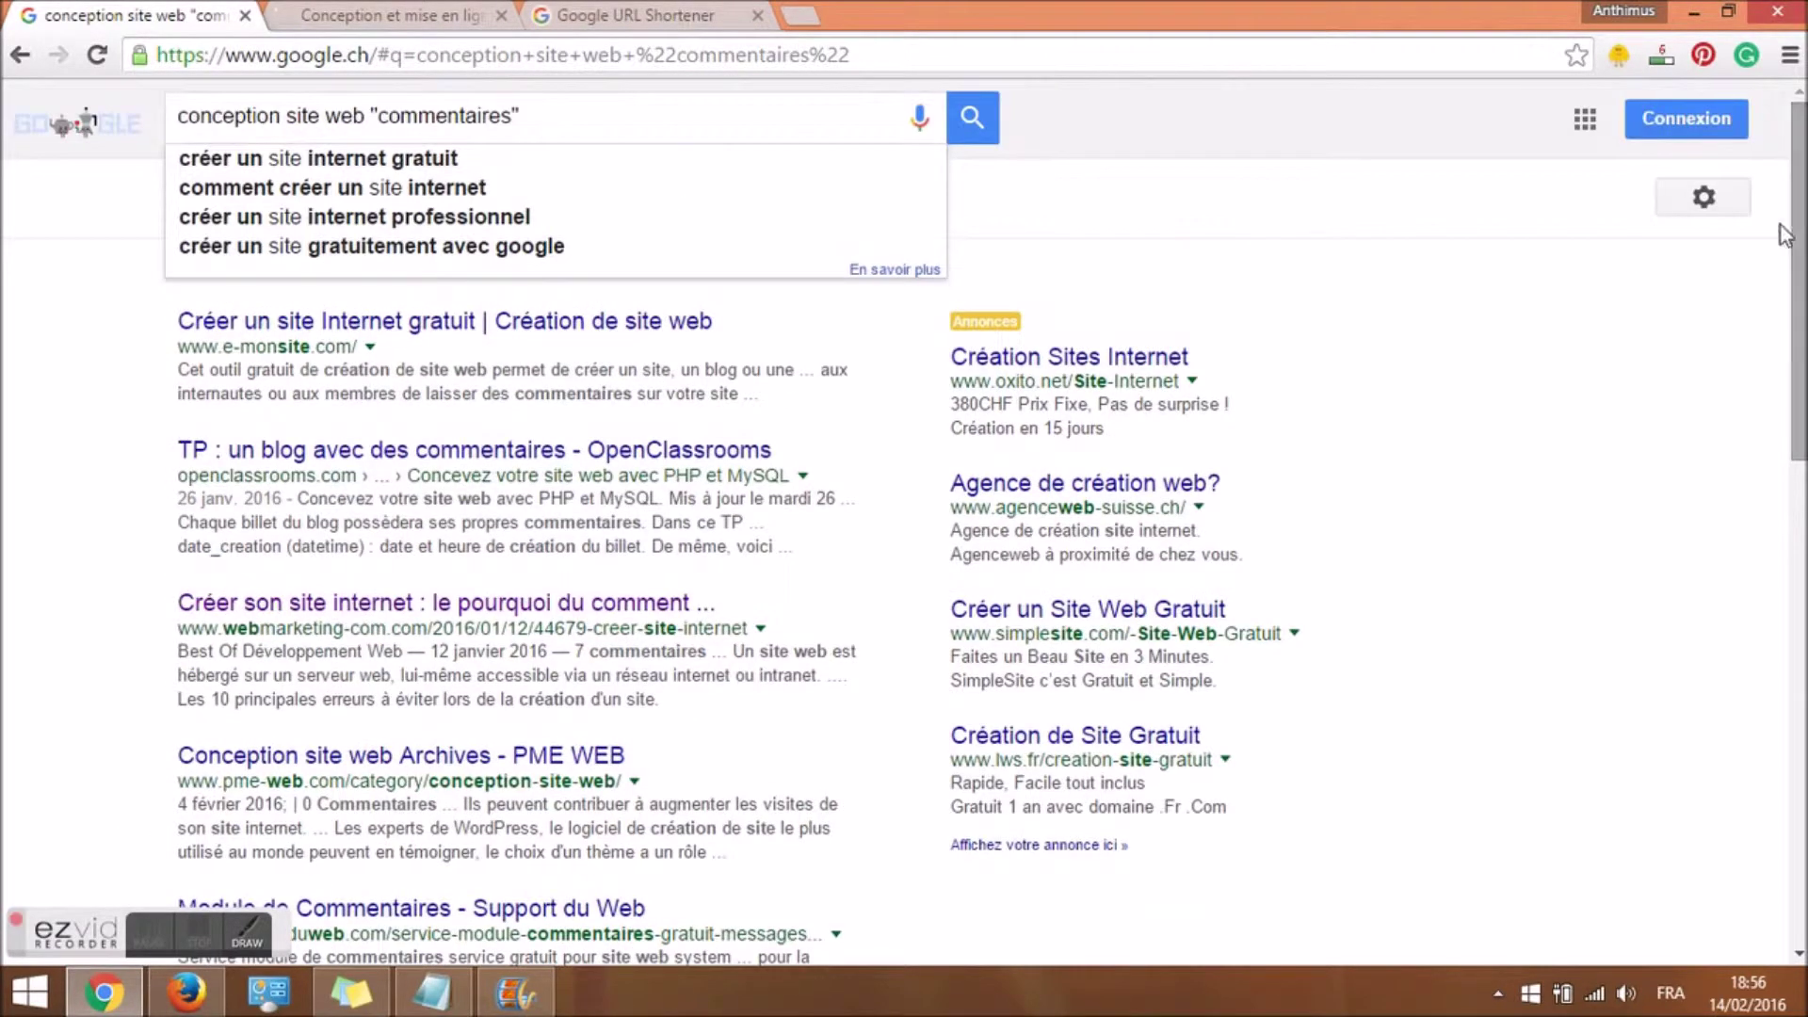
pyautogui.moveTo(559, 114); pyautogui.dragTo(373, 115)
pyautogui.press('BackSpace')
pyautogui.write('site')
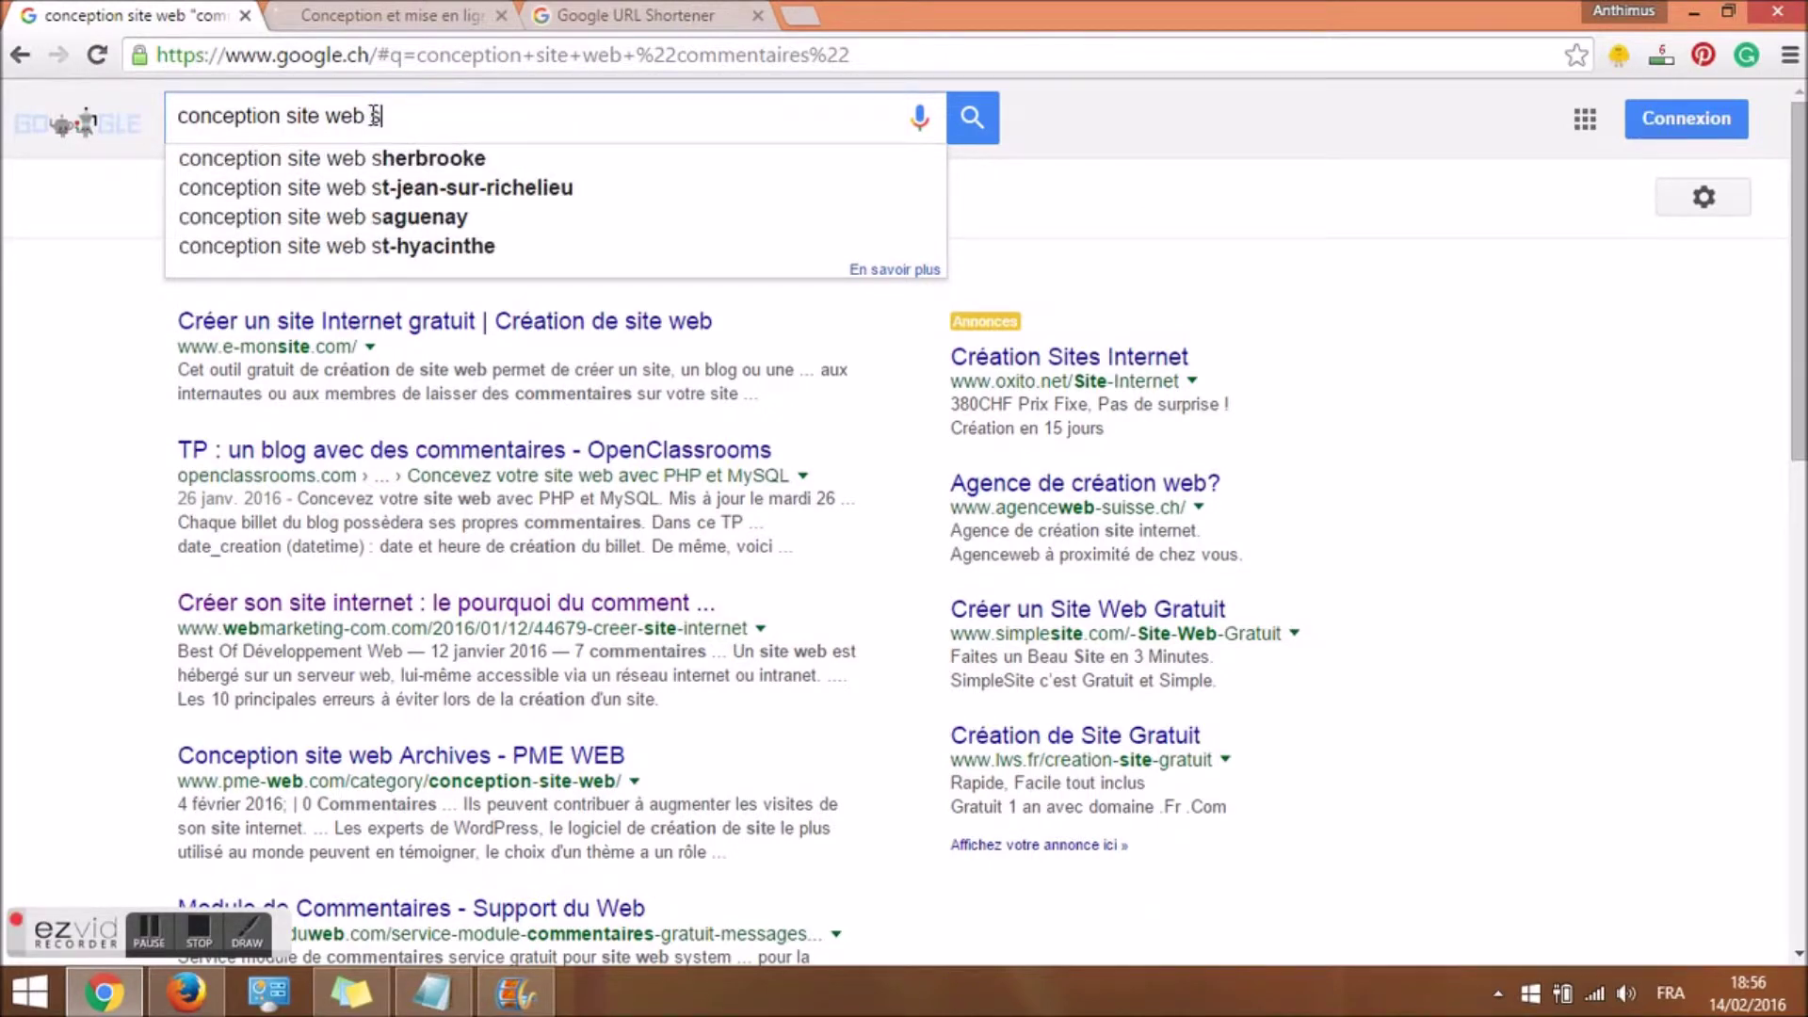
pyautogui.write(' web site:')
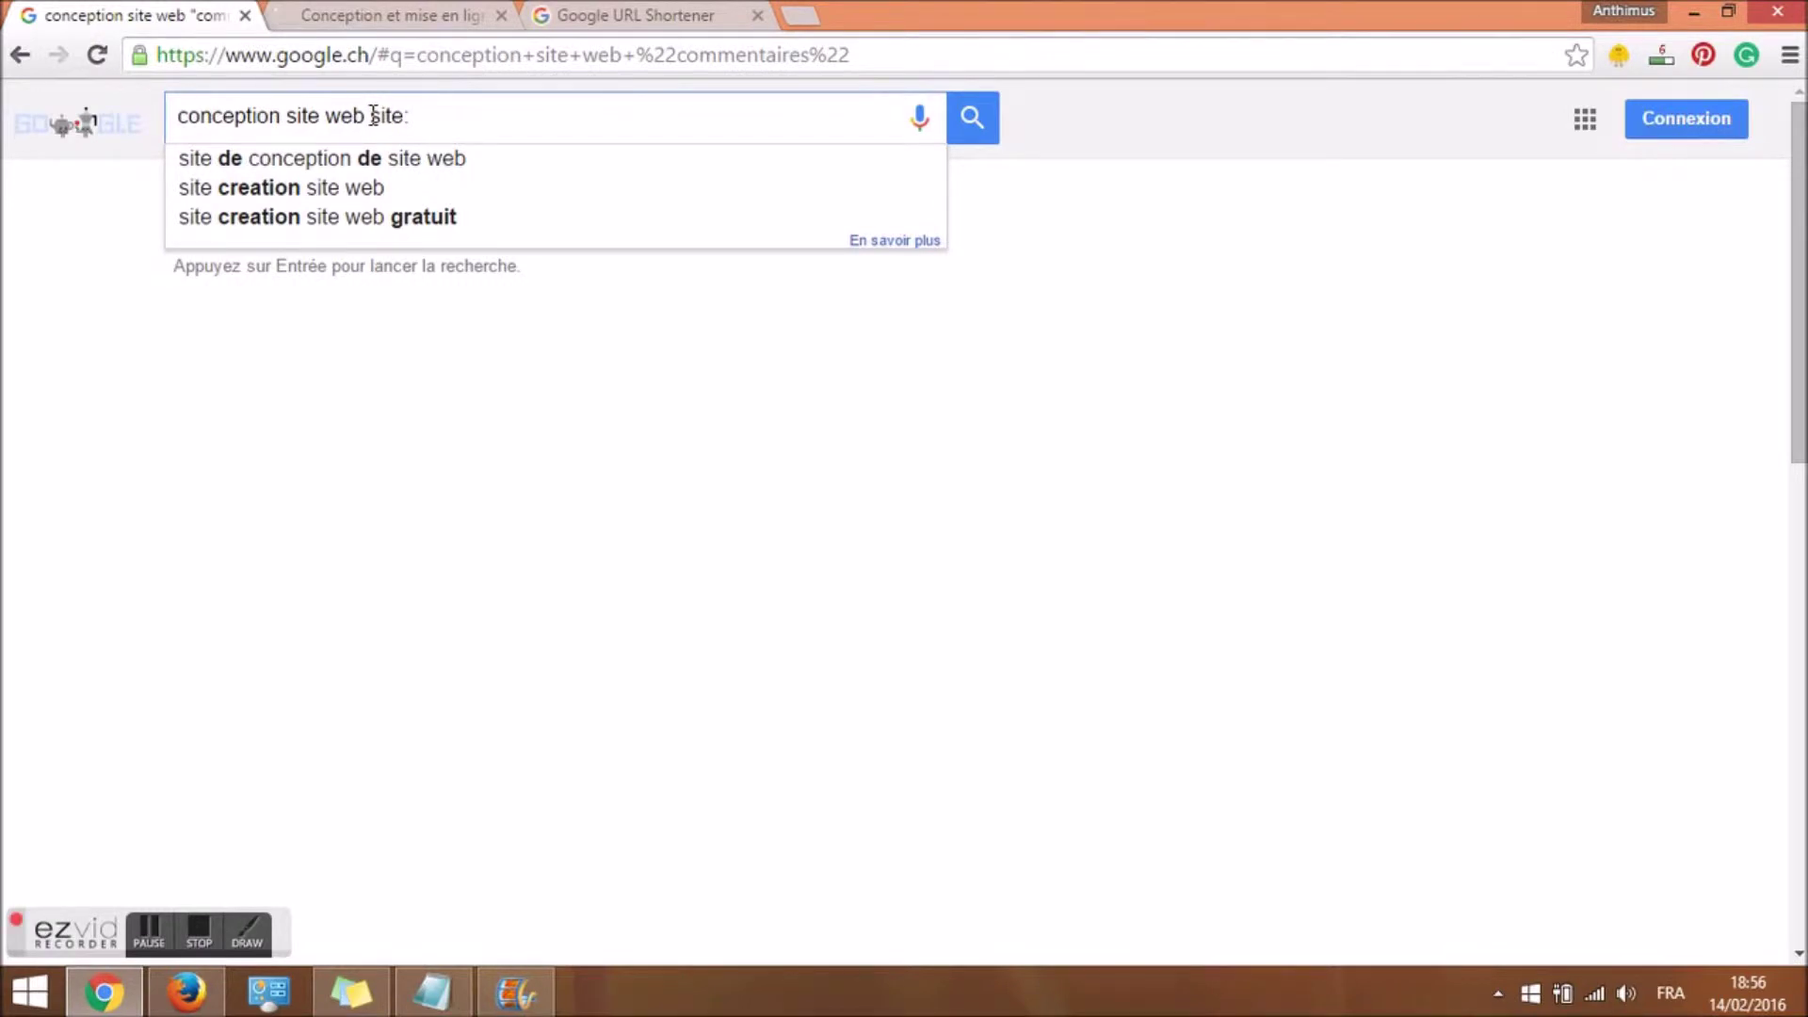
pyautogui.write('blogspot.com "co')
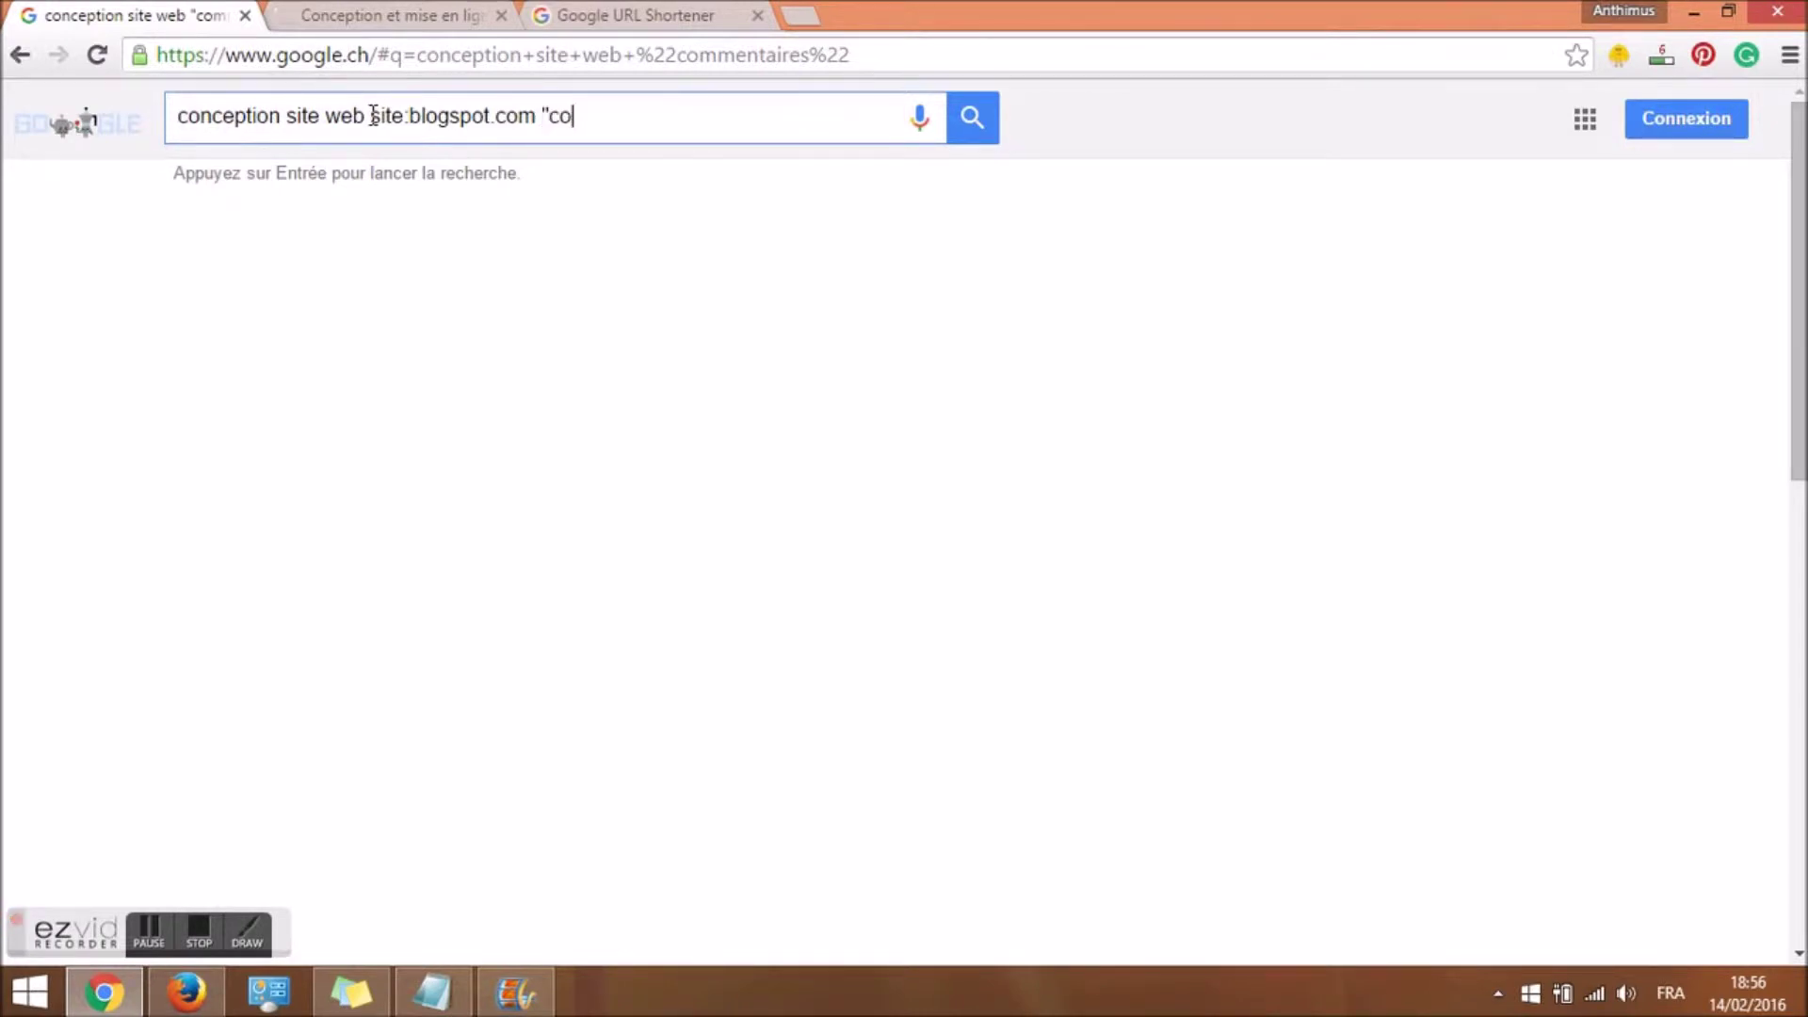
pyautogui.write('mmentaires"')
pyautogui.press('Return')
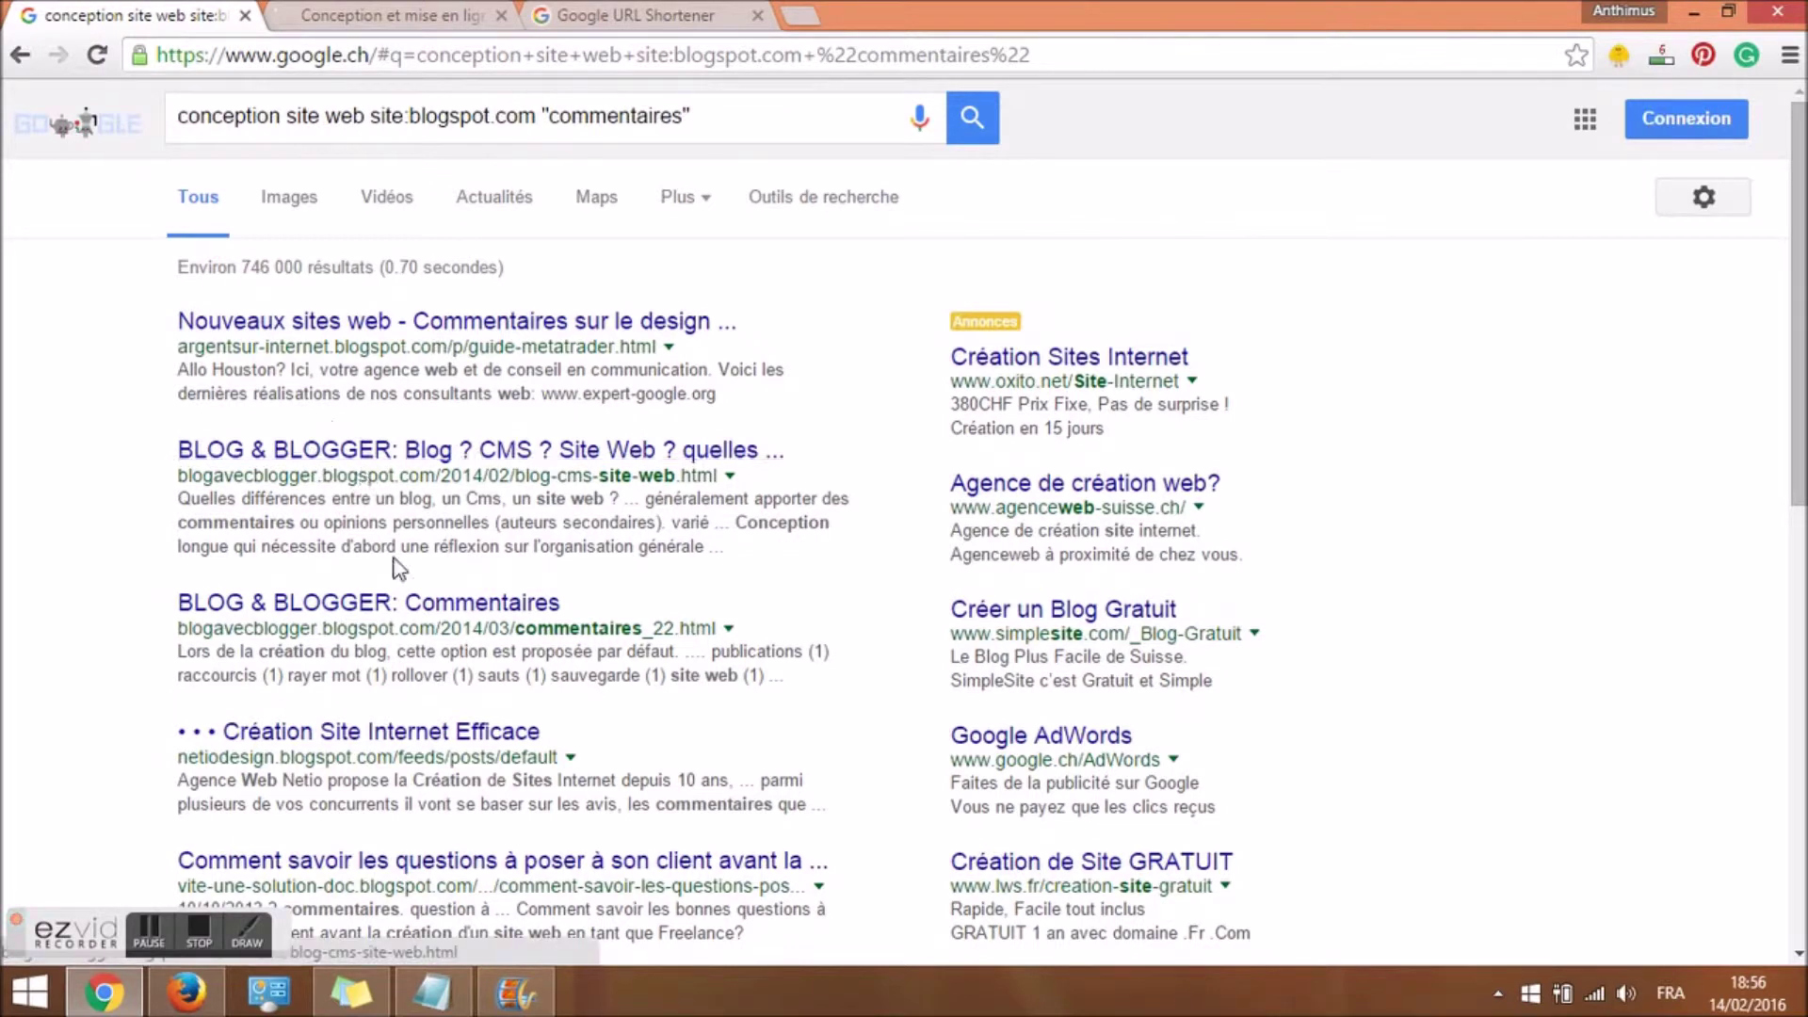
pyautogui.click(669, 347)
pyautogui.click(739, 375)
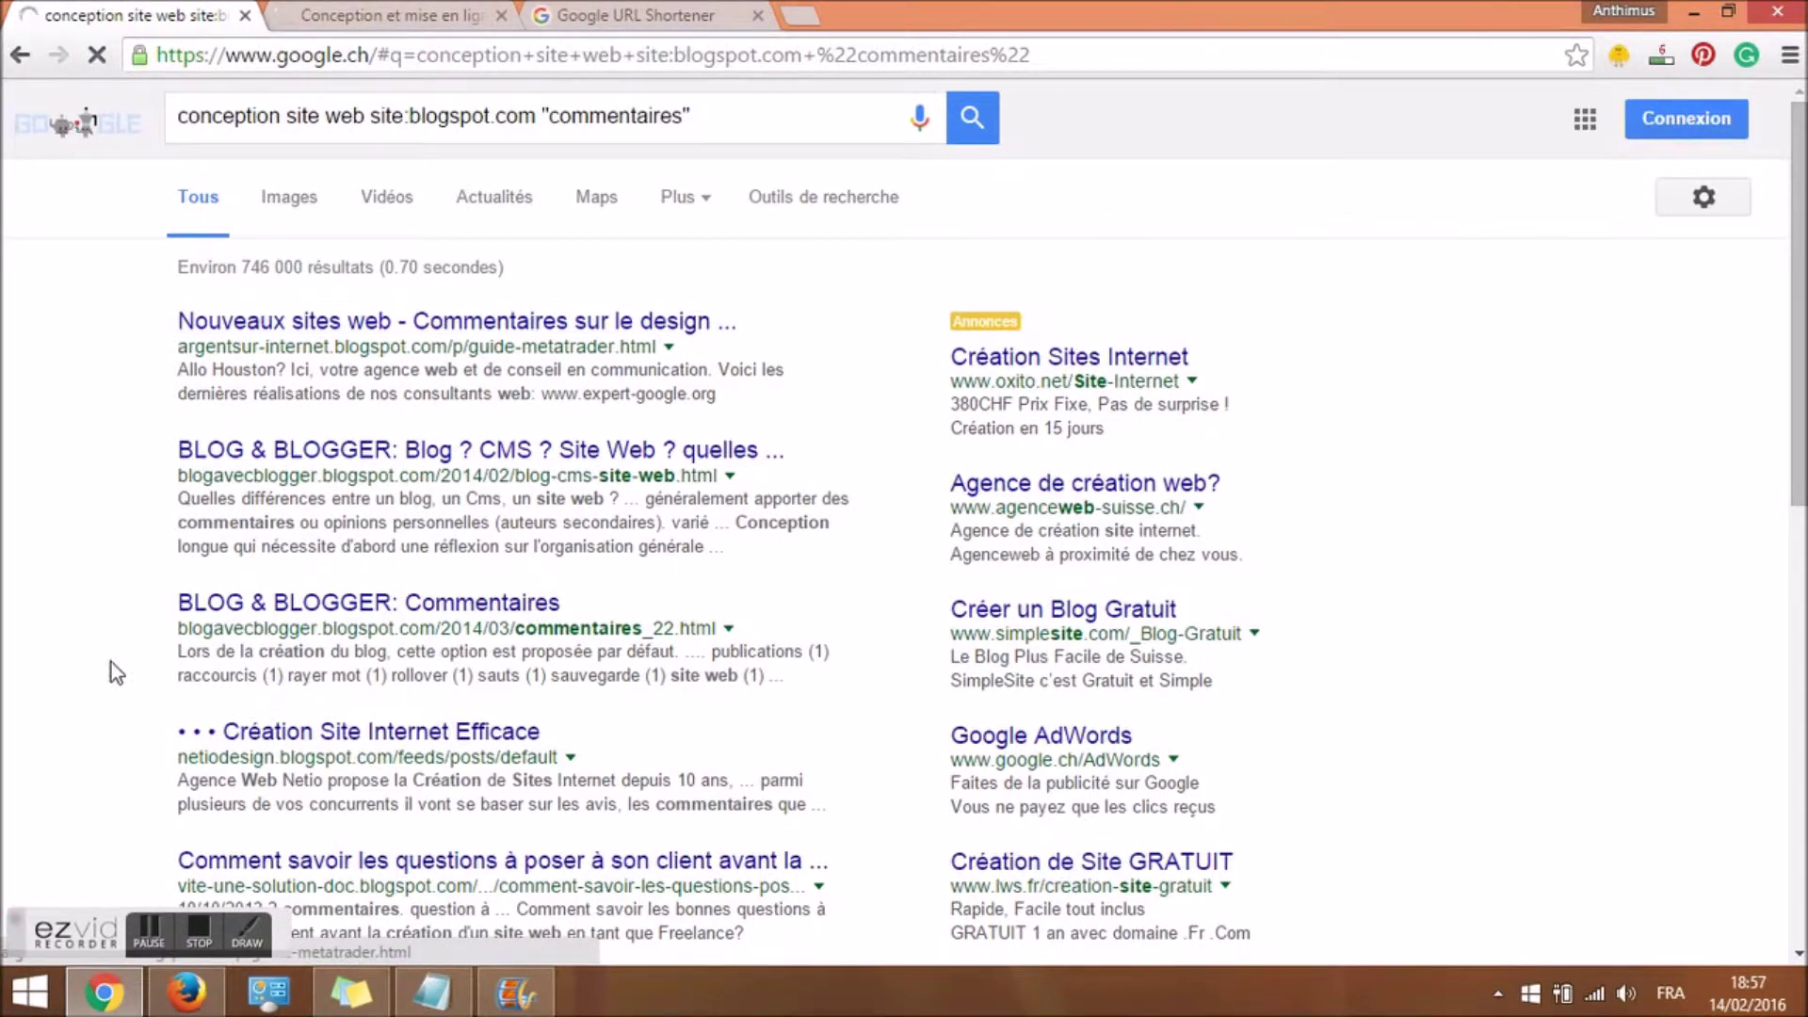
pyautogui.click(160, 924)
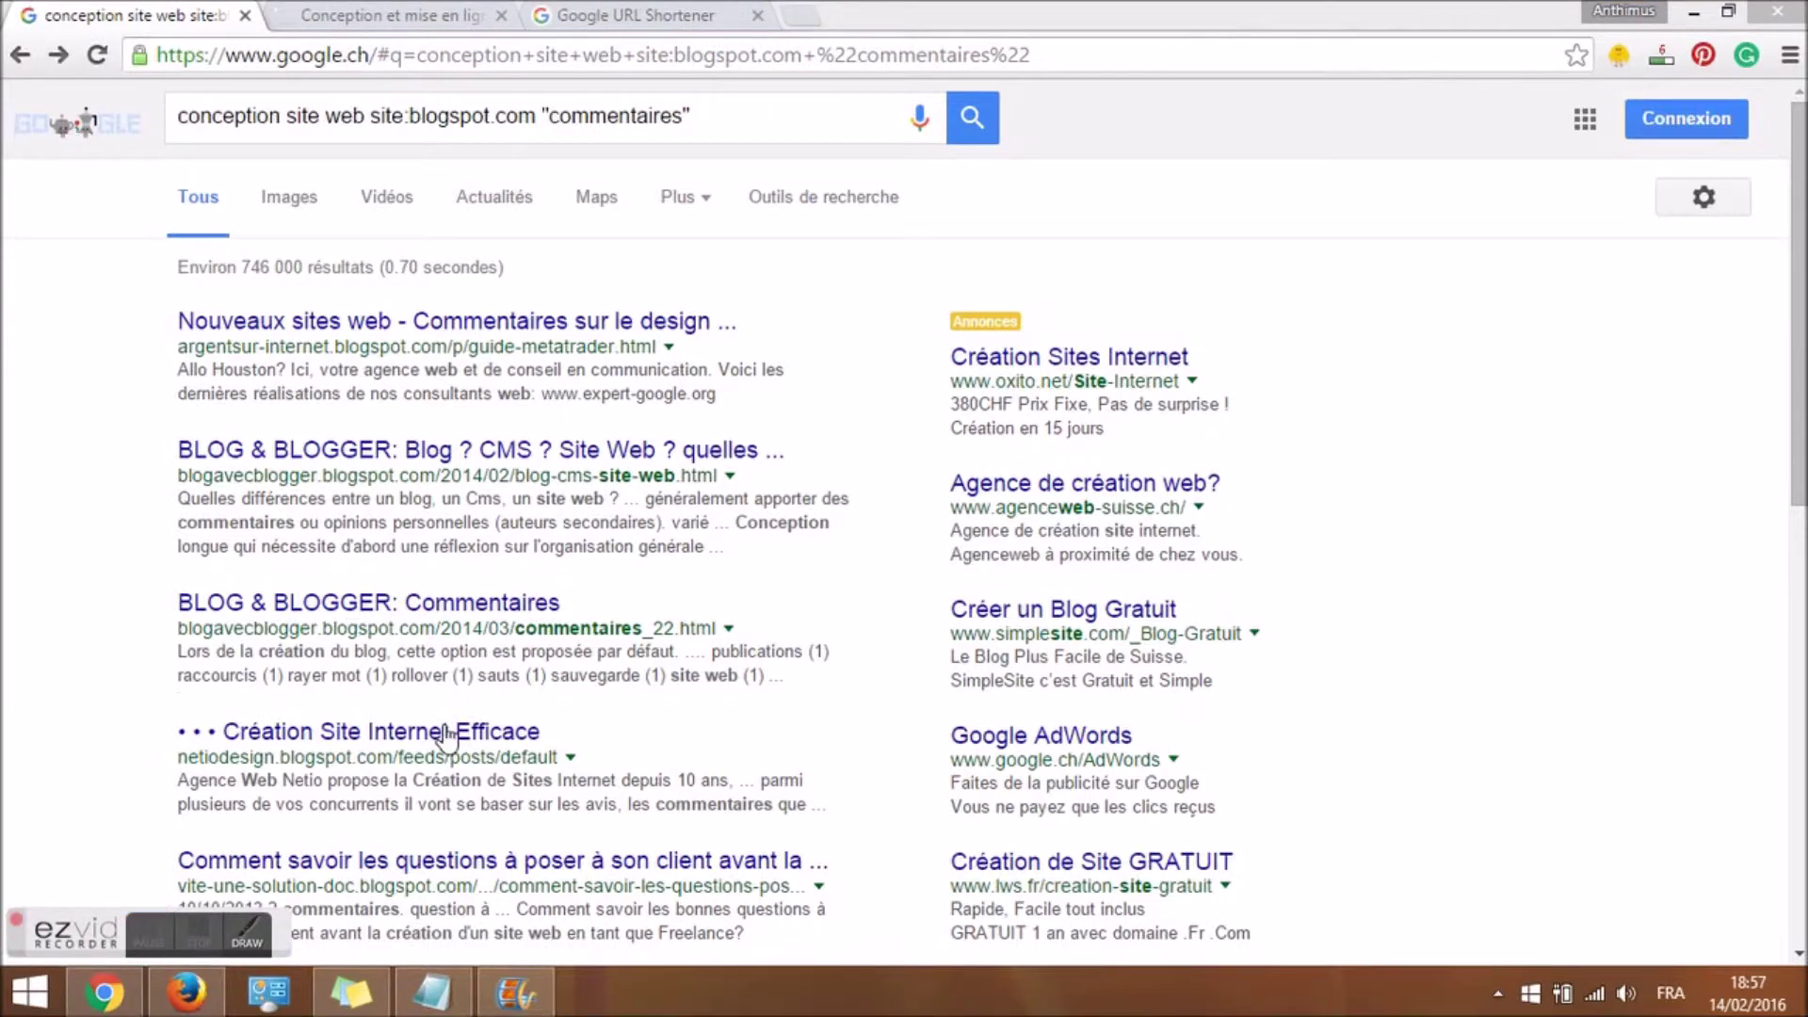
pyautogui.scroll(-1, 904, 522)
pyautogui.scroll(-4, 434, 376)
pyautogui.scroll(5, 433, 282)
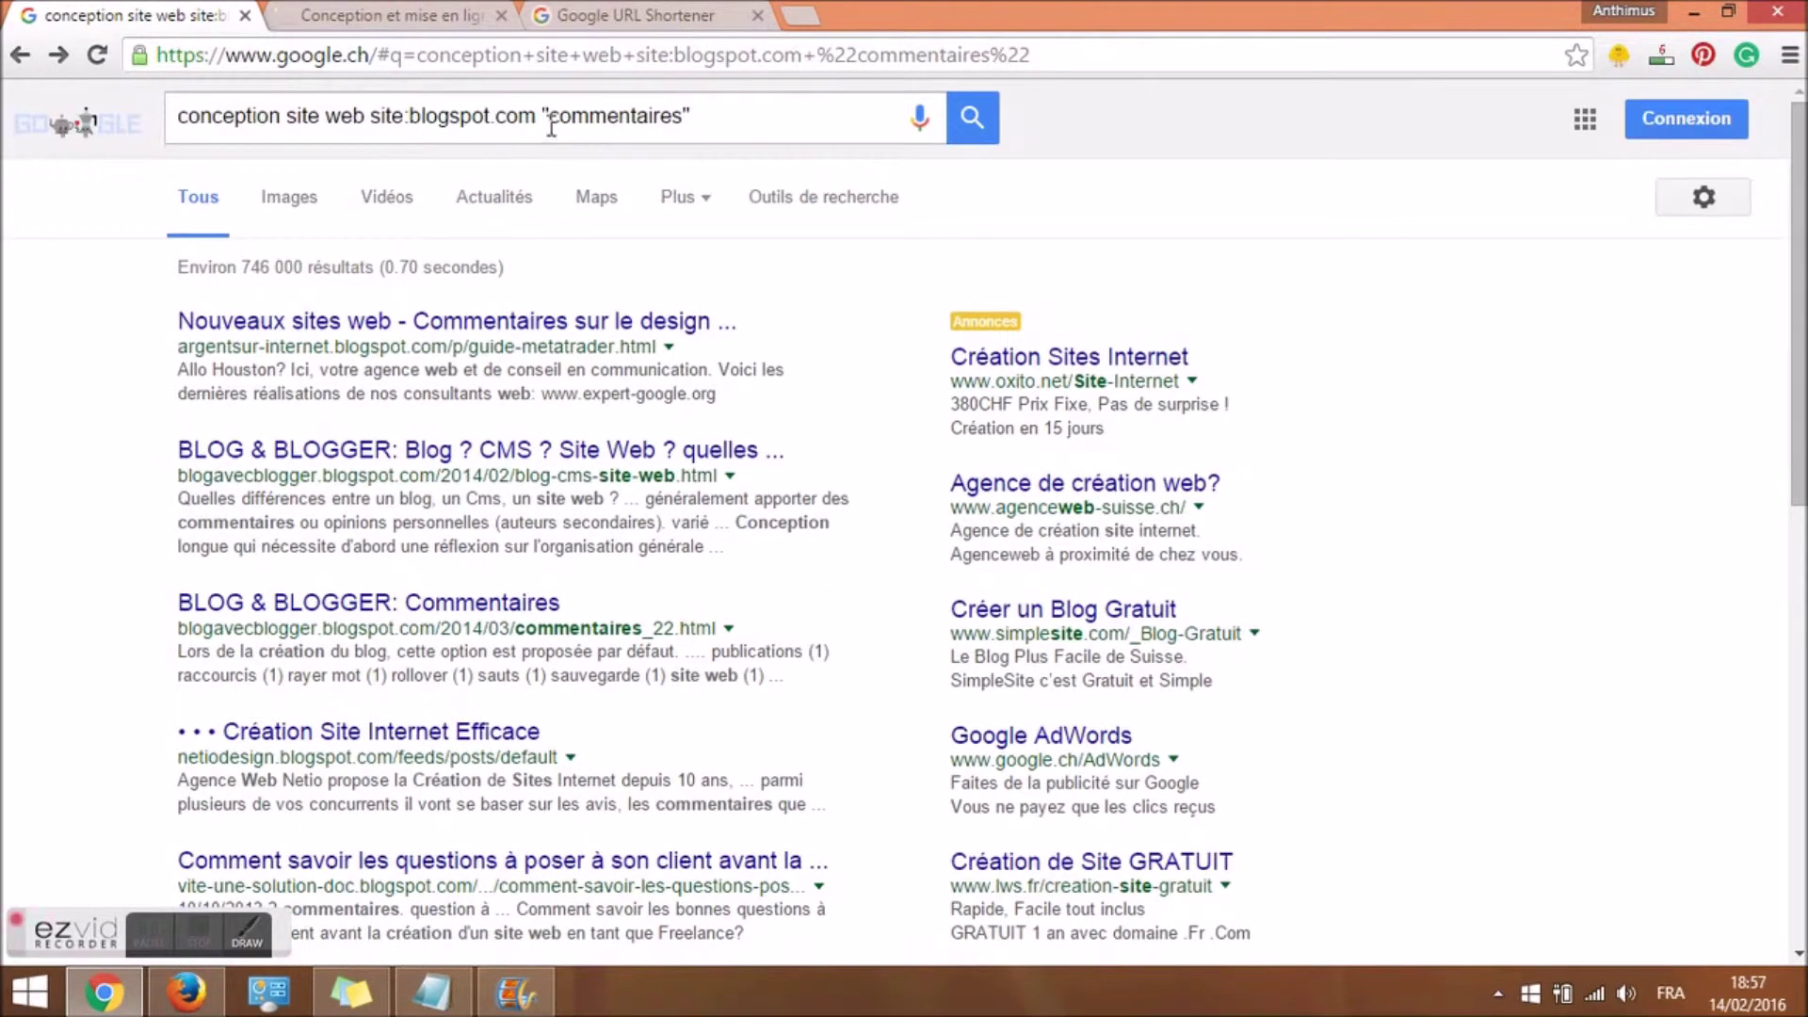
# Restrict the search to site:lemonde.fr, then remove the "commentaires" term from the query.
pyautogui.moveTo(369, 117); pyautogui.dragTo(489, 117)
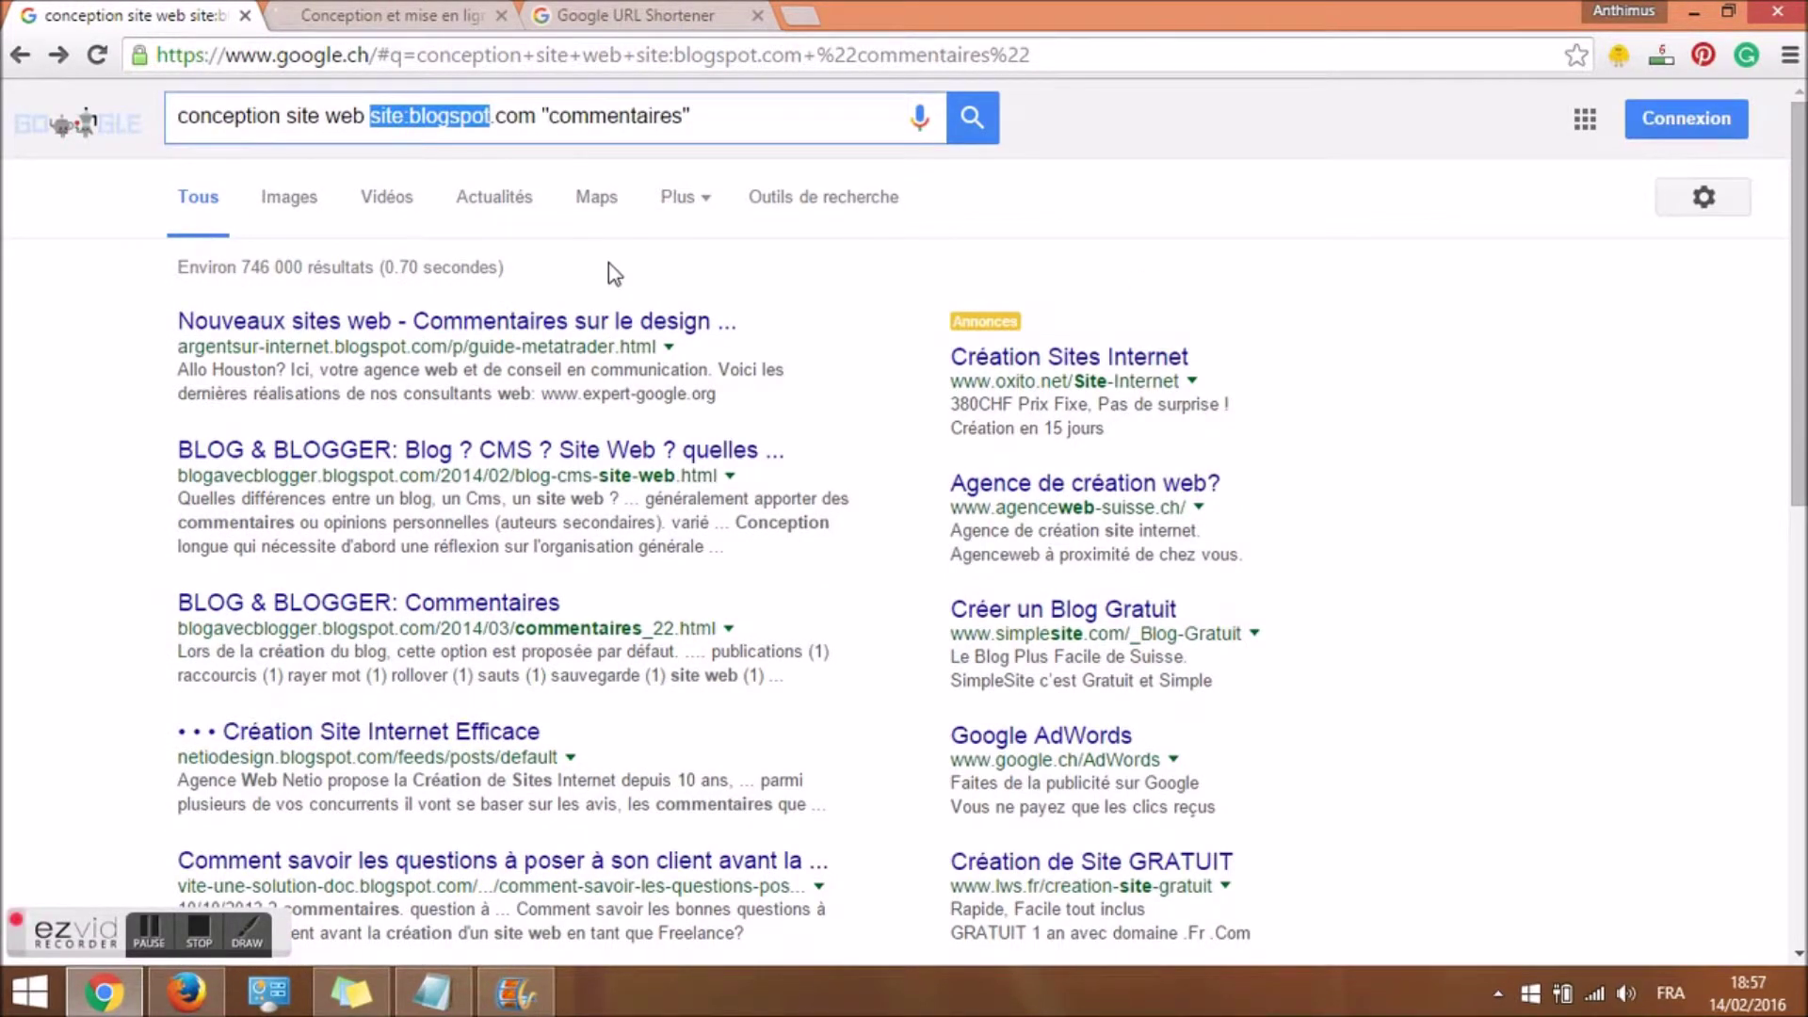
pyautogui.write('site')
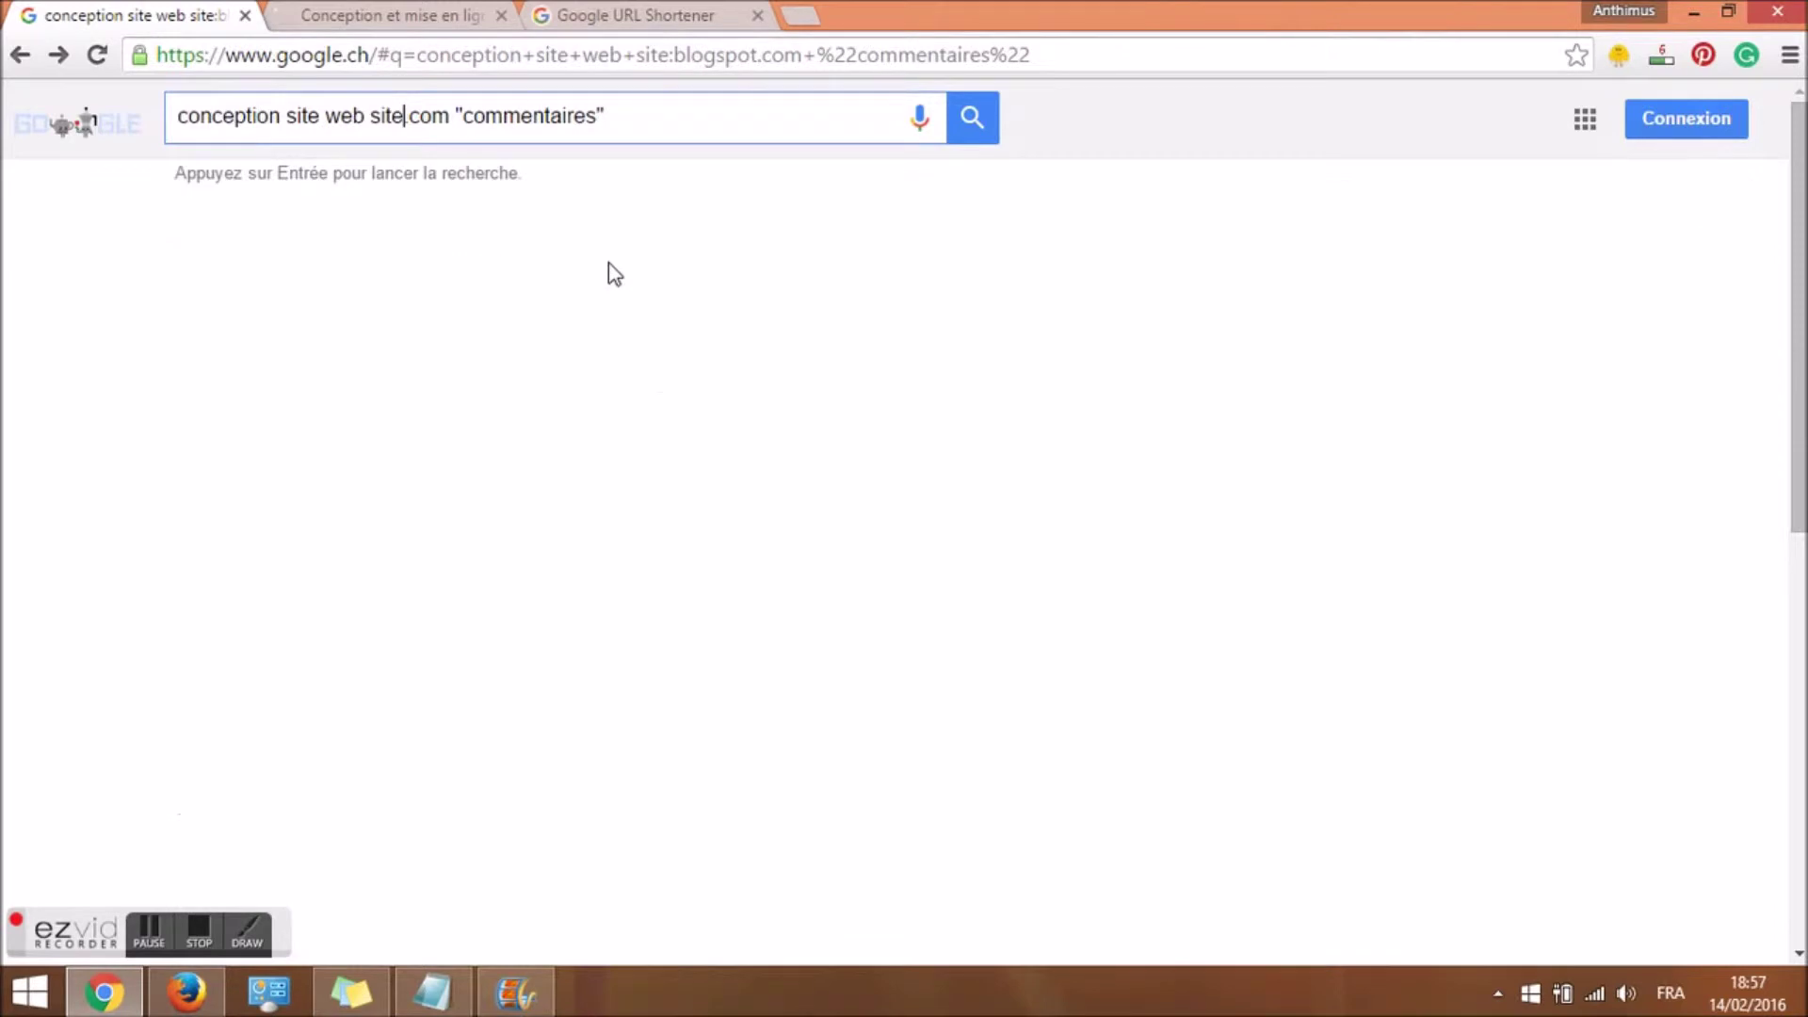
pyautogui.press('BackSpace')
pyautogui.press('BackSpace')
pyautogui.press('BackSpace')
pyautogui.press('BackSpace')
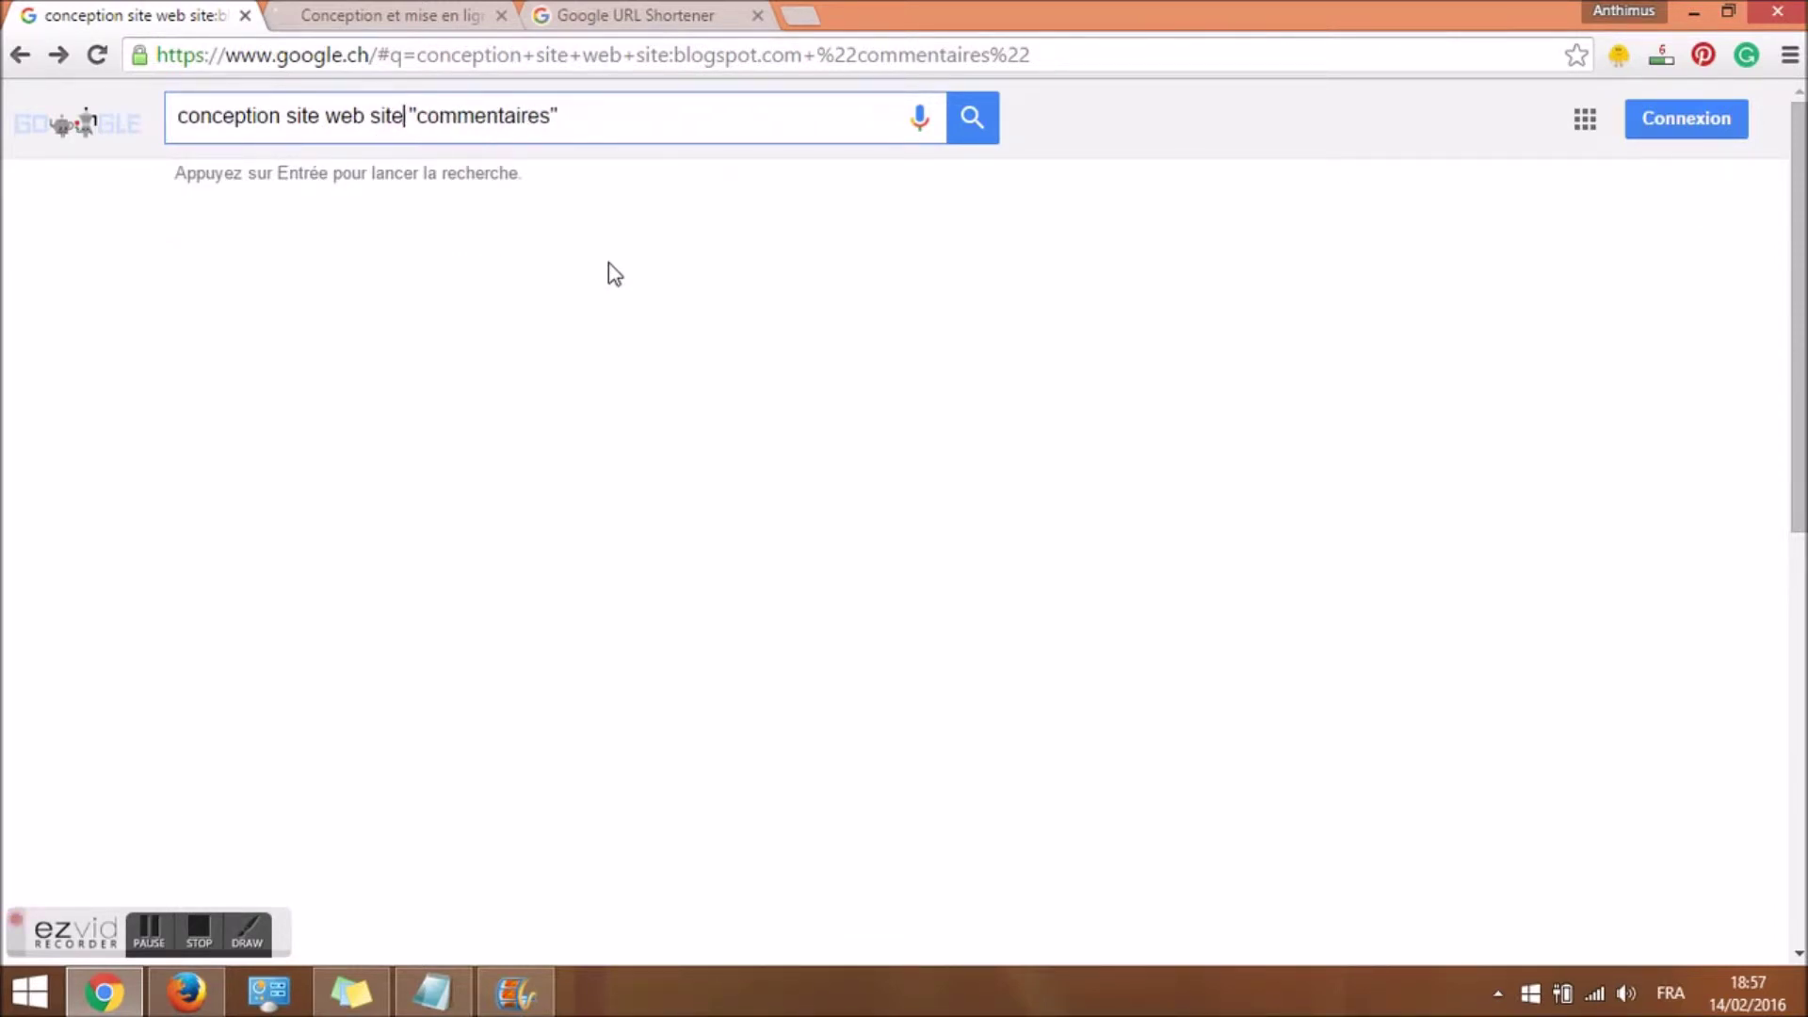
pyautogui.write(':lemonde')
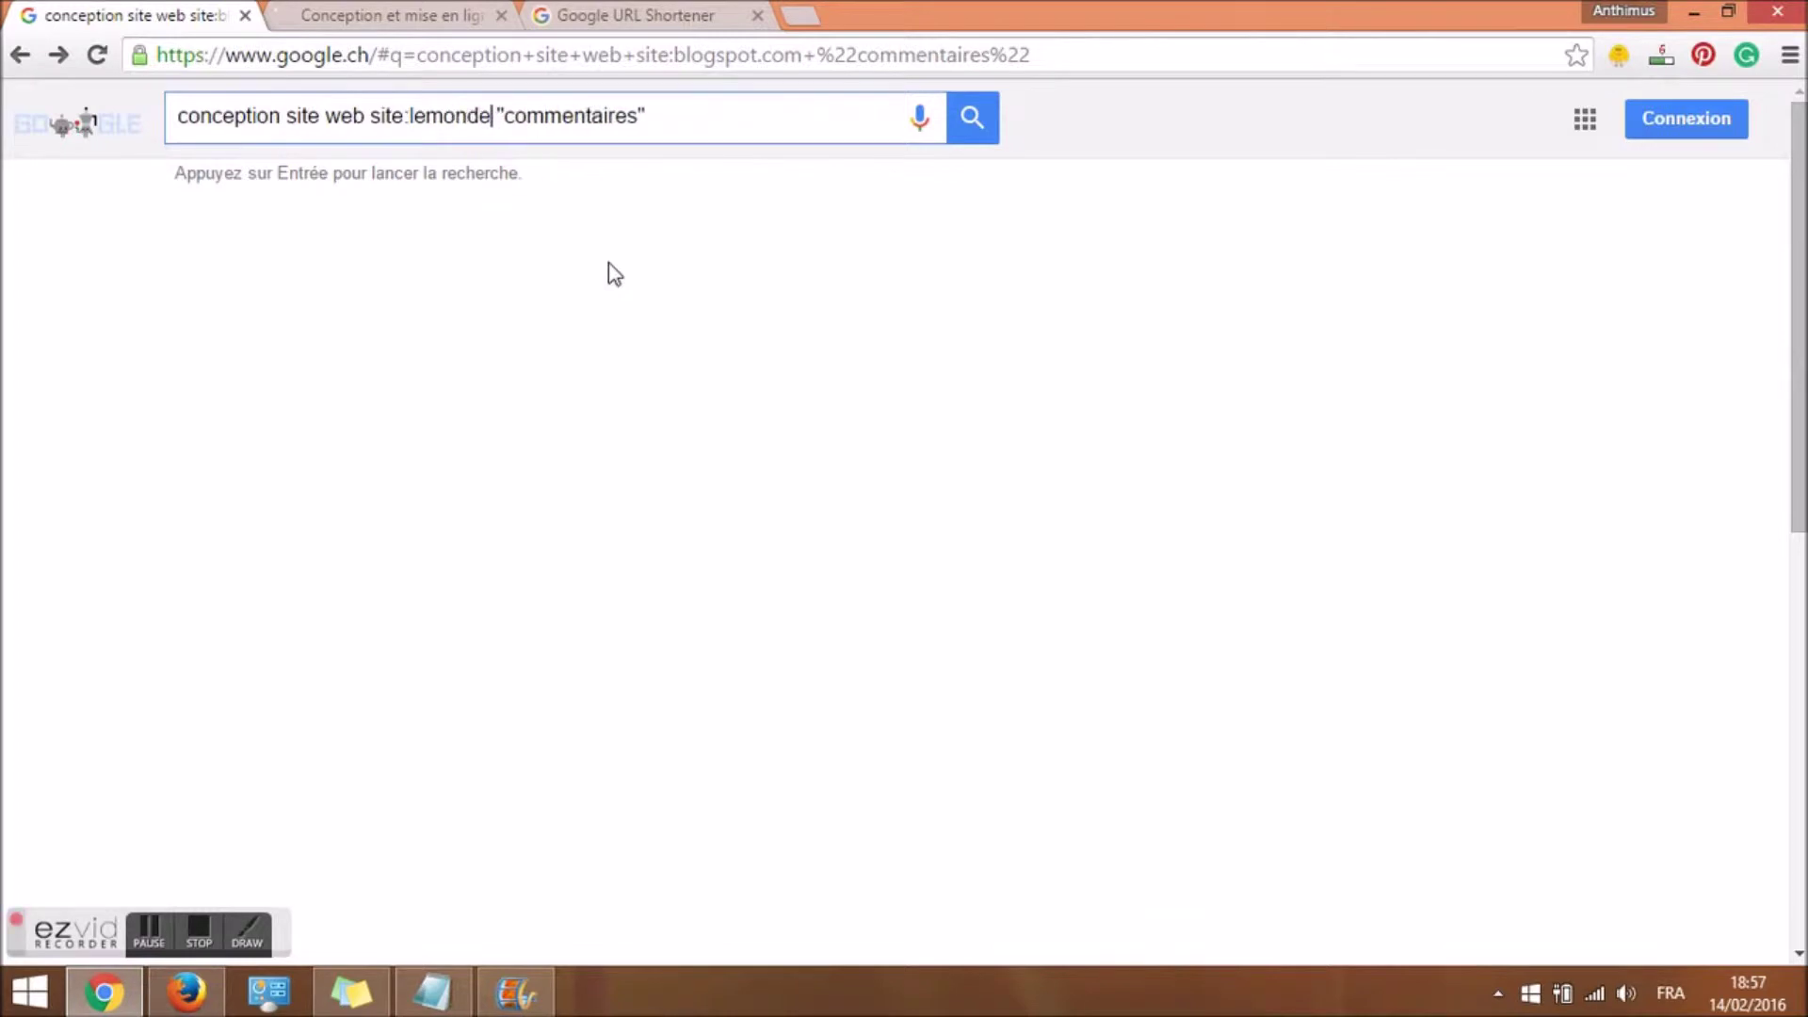
pyautogui.write('.fr')
pyautogui.press('Return')
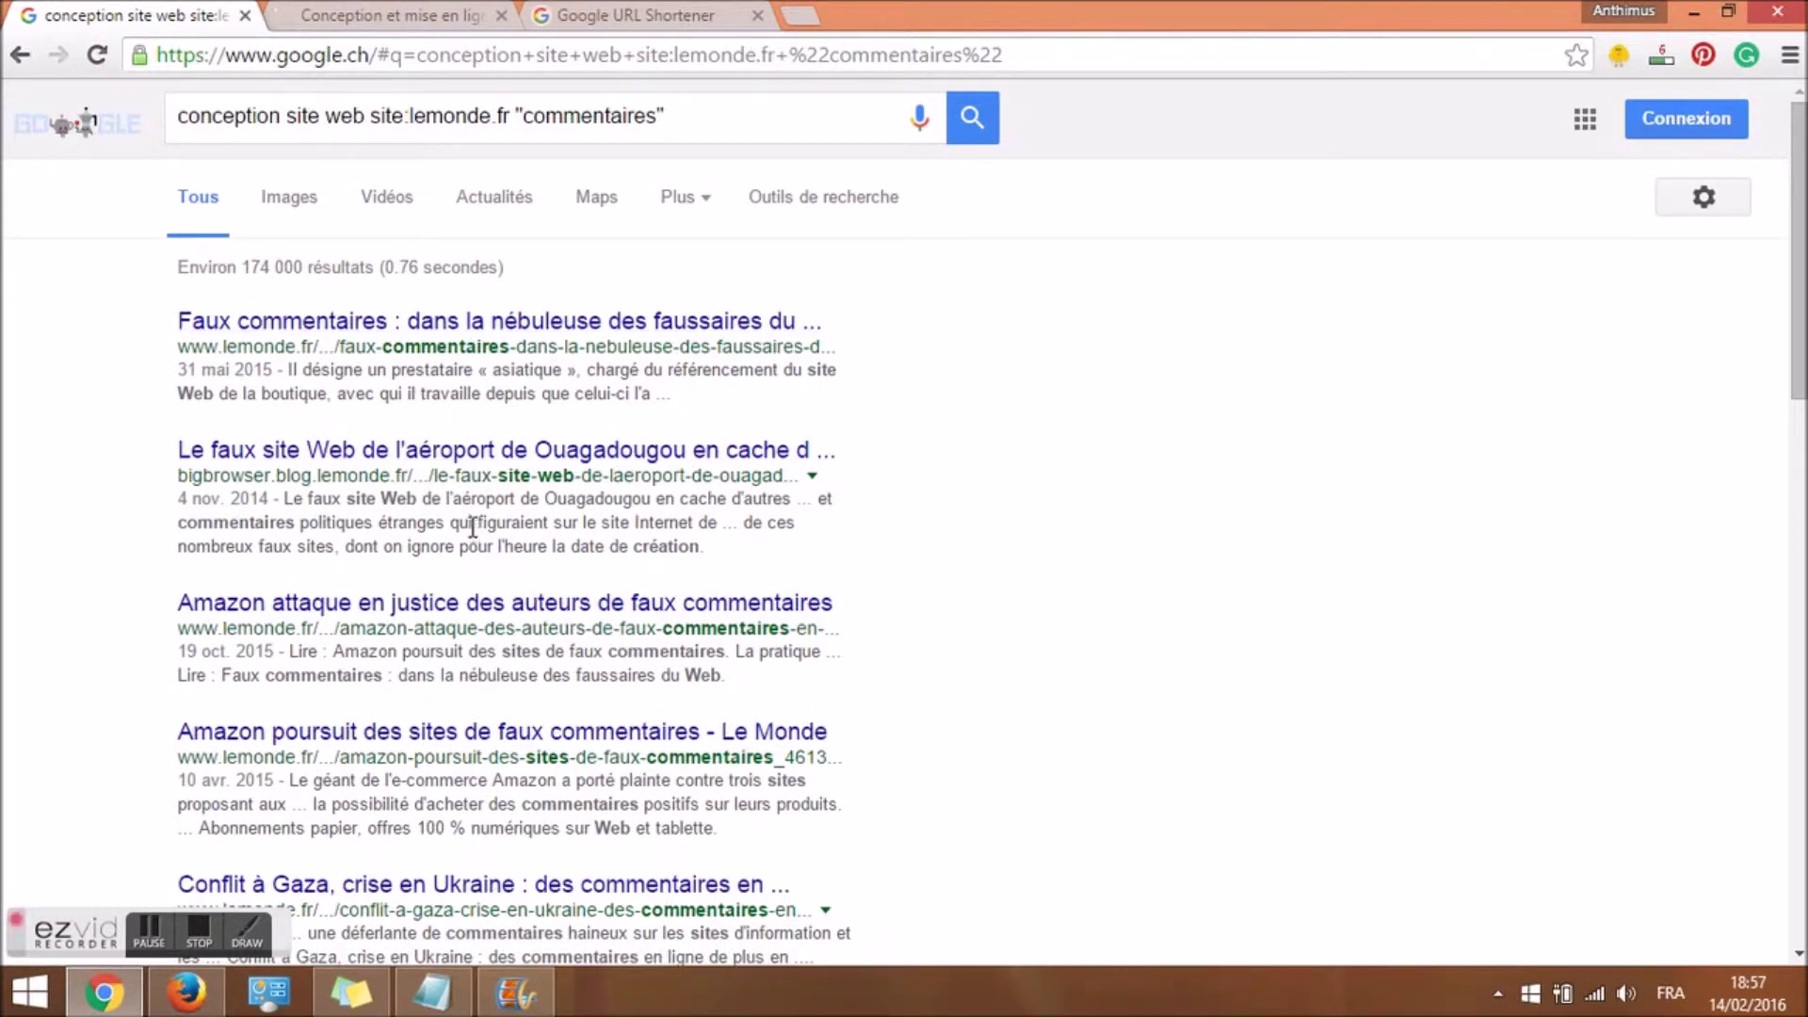
pyautogui.moveTo(516, 113); pyautogui.dragTo(843, 119)
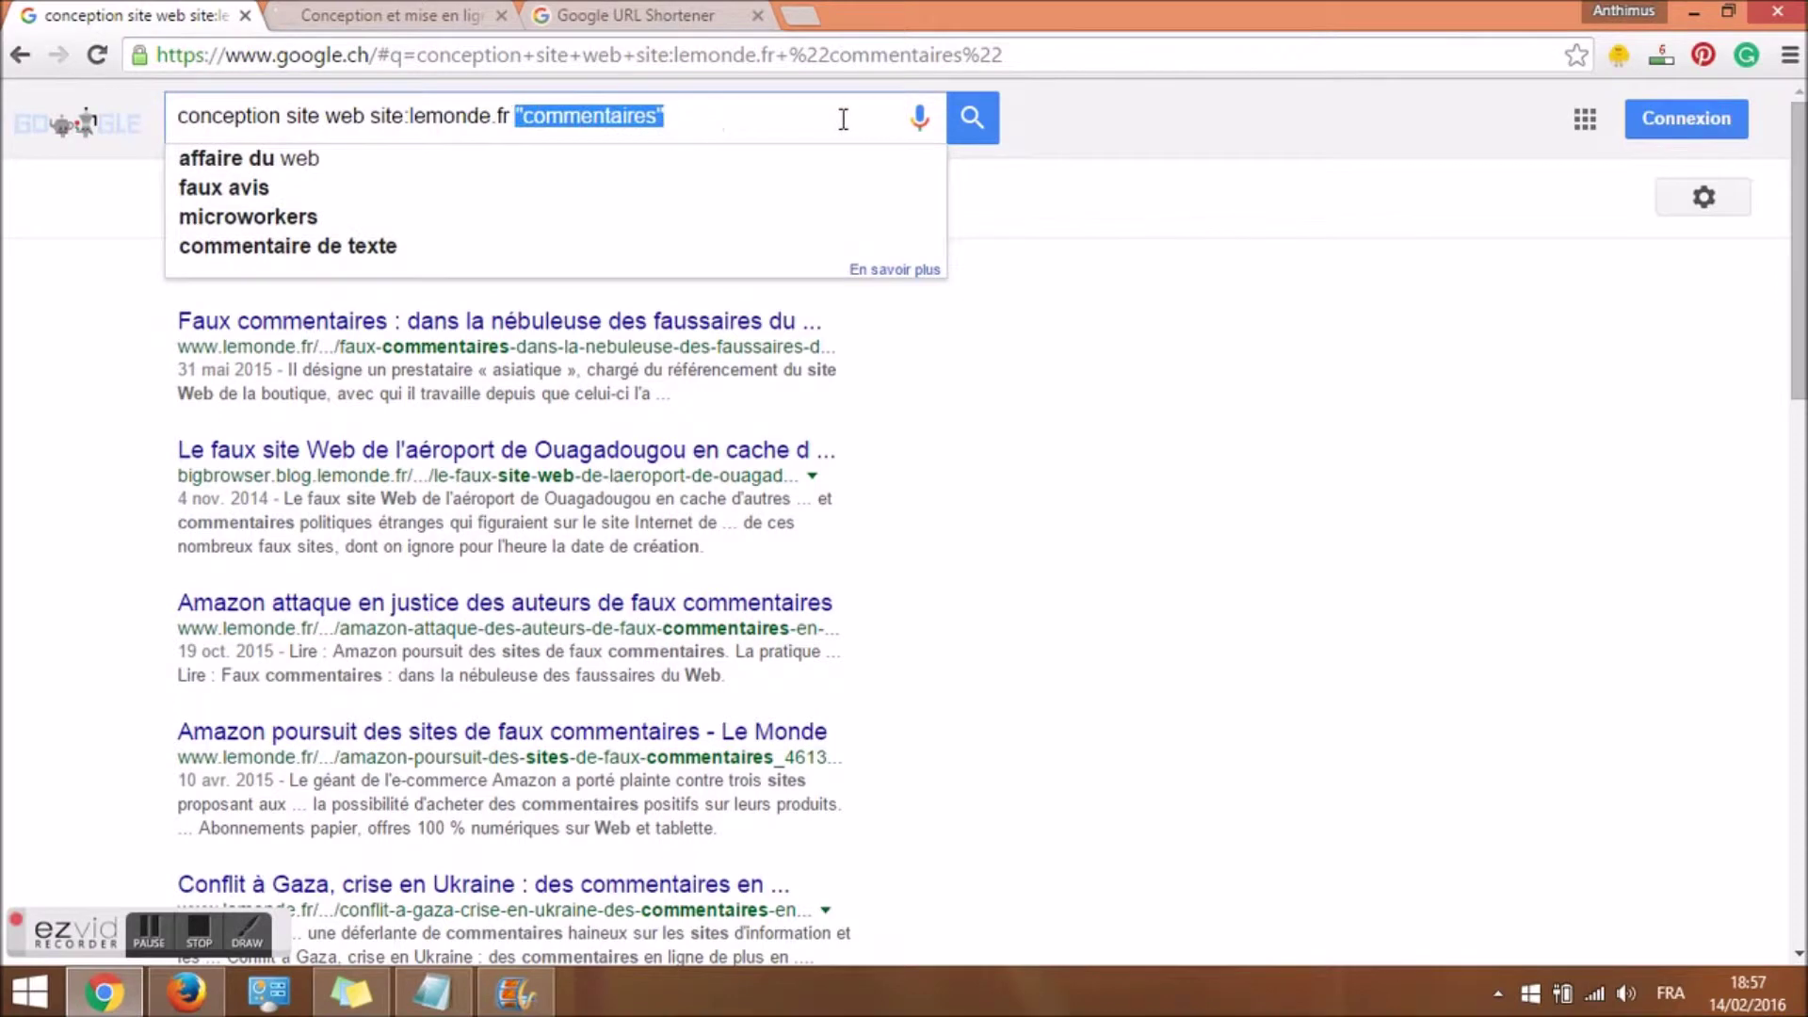
pyautogui.press('BackSpace')
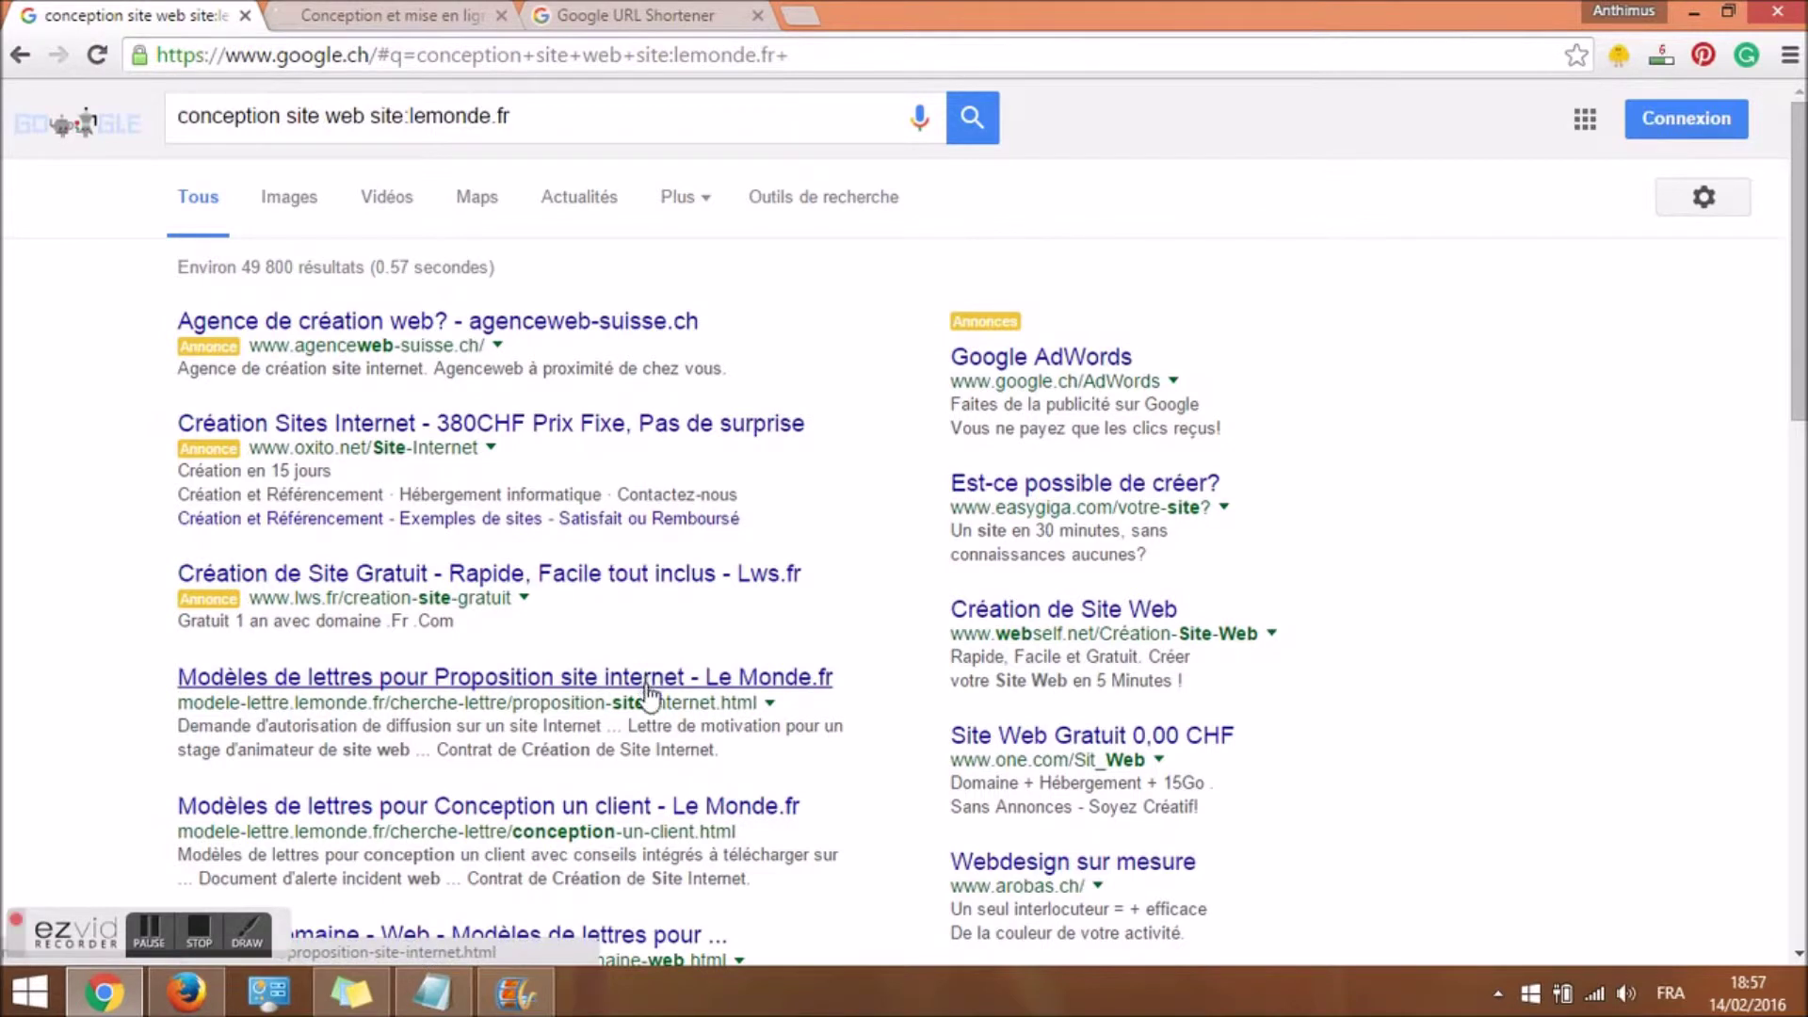
# Open the 'Modèles de lettres pour Conception un client' result in a new tab.
pyautogui.rightClick(561, 814)
pyautogui.click(683, 597)
pyautogui.click(396, 16)
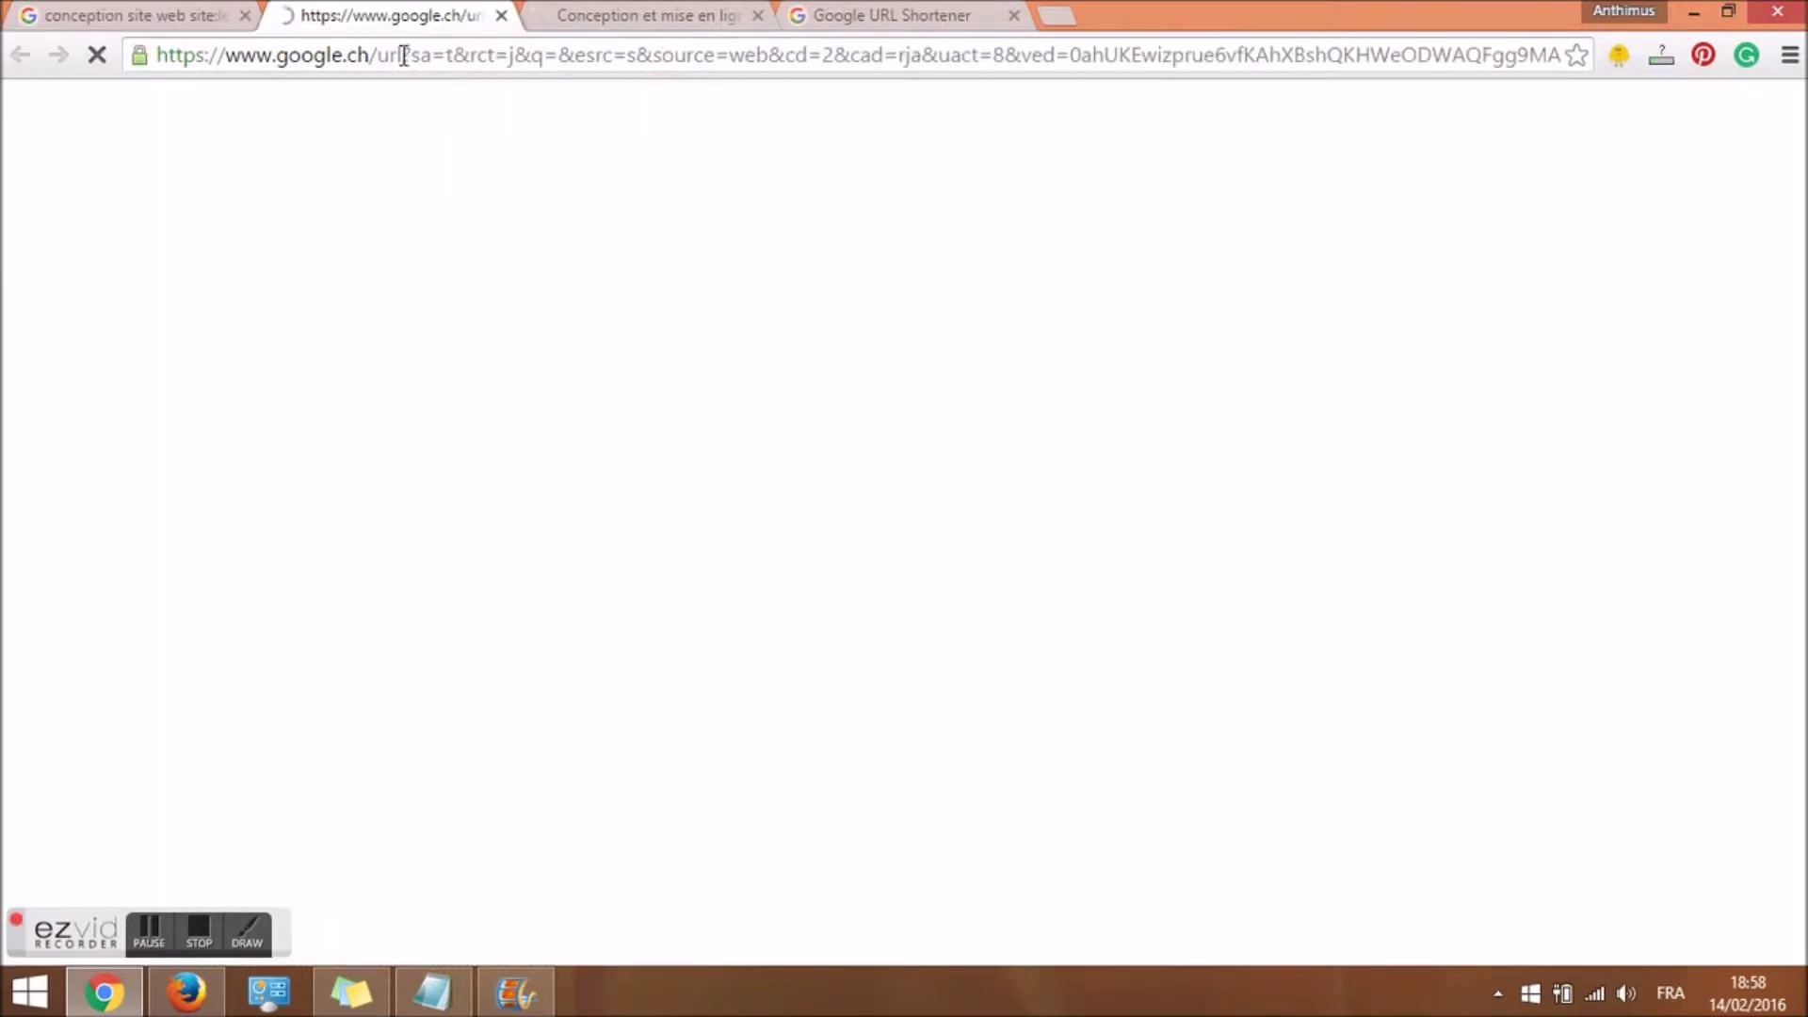
pyautogui.click(203, 14)
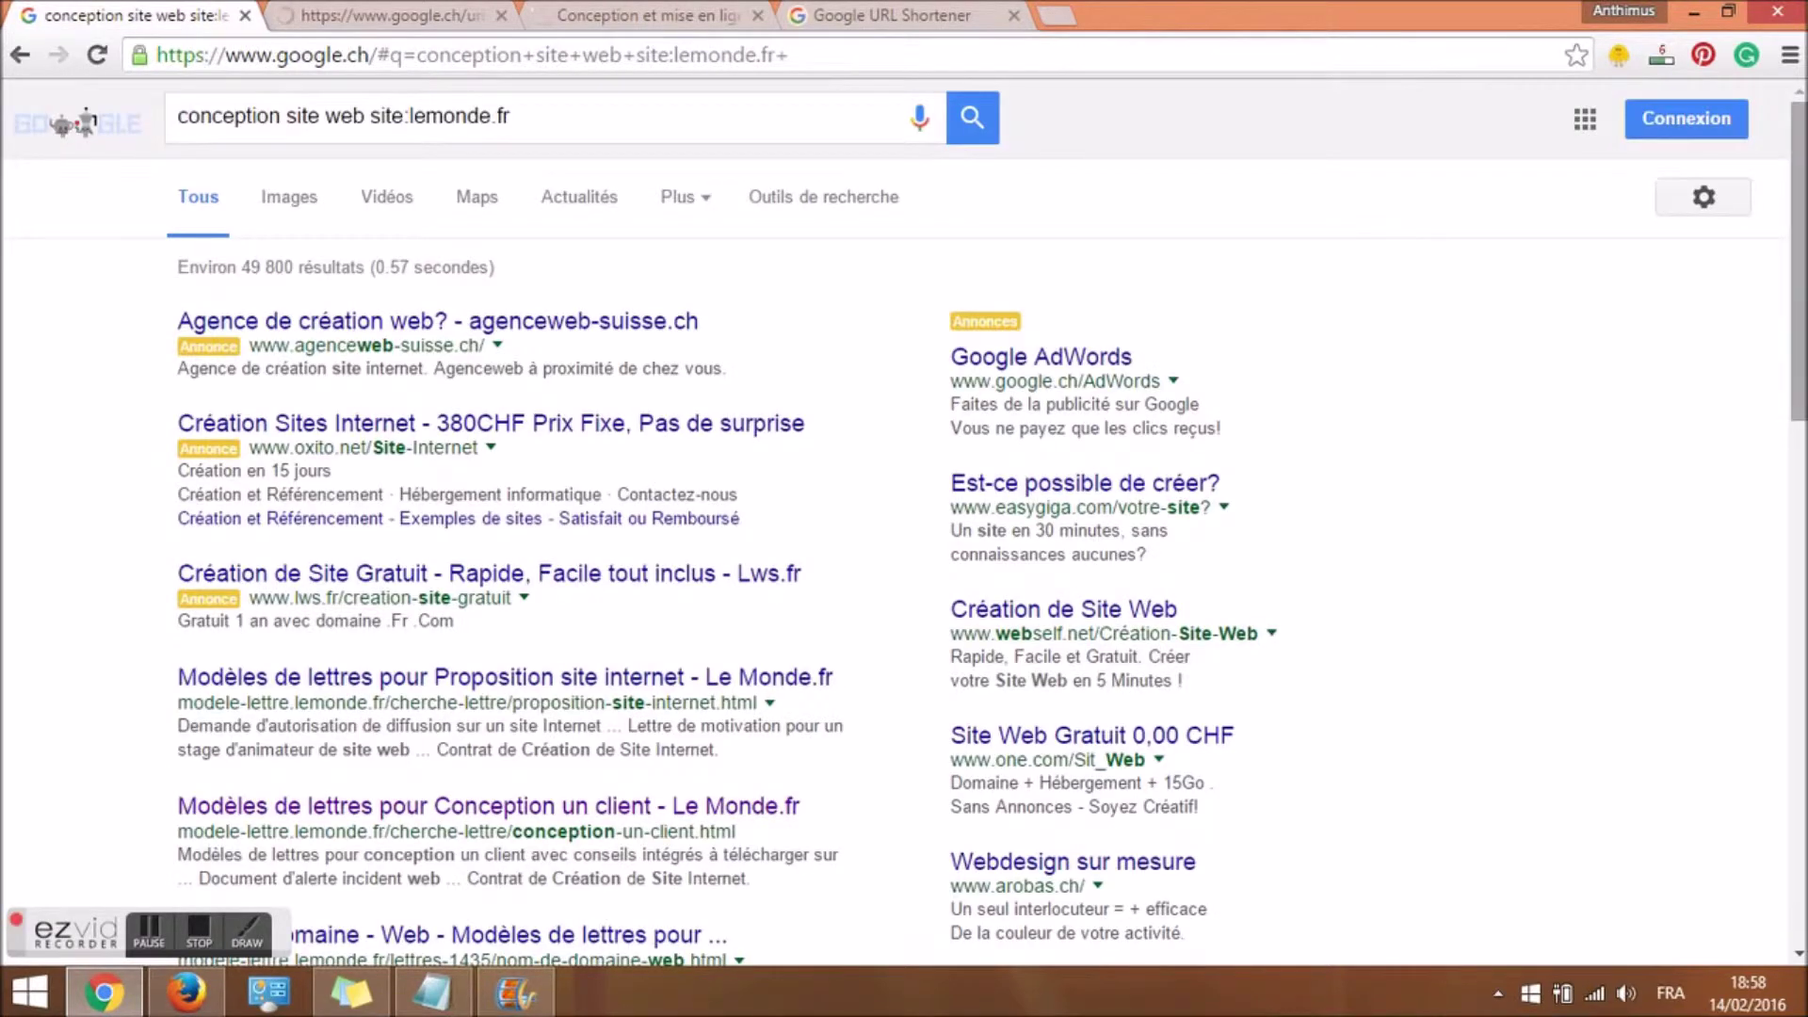
pyautogui.scroll(-5, 763, 132)
pyautogui.click(403, 14)
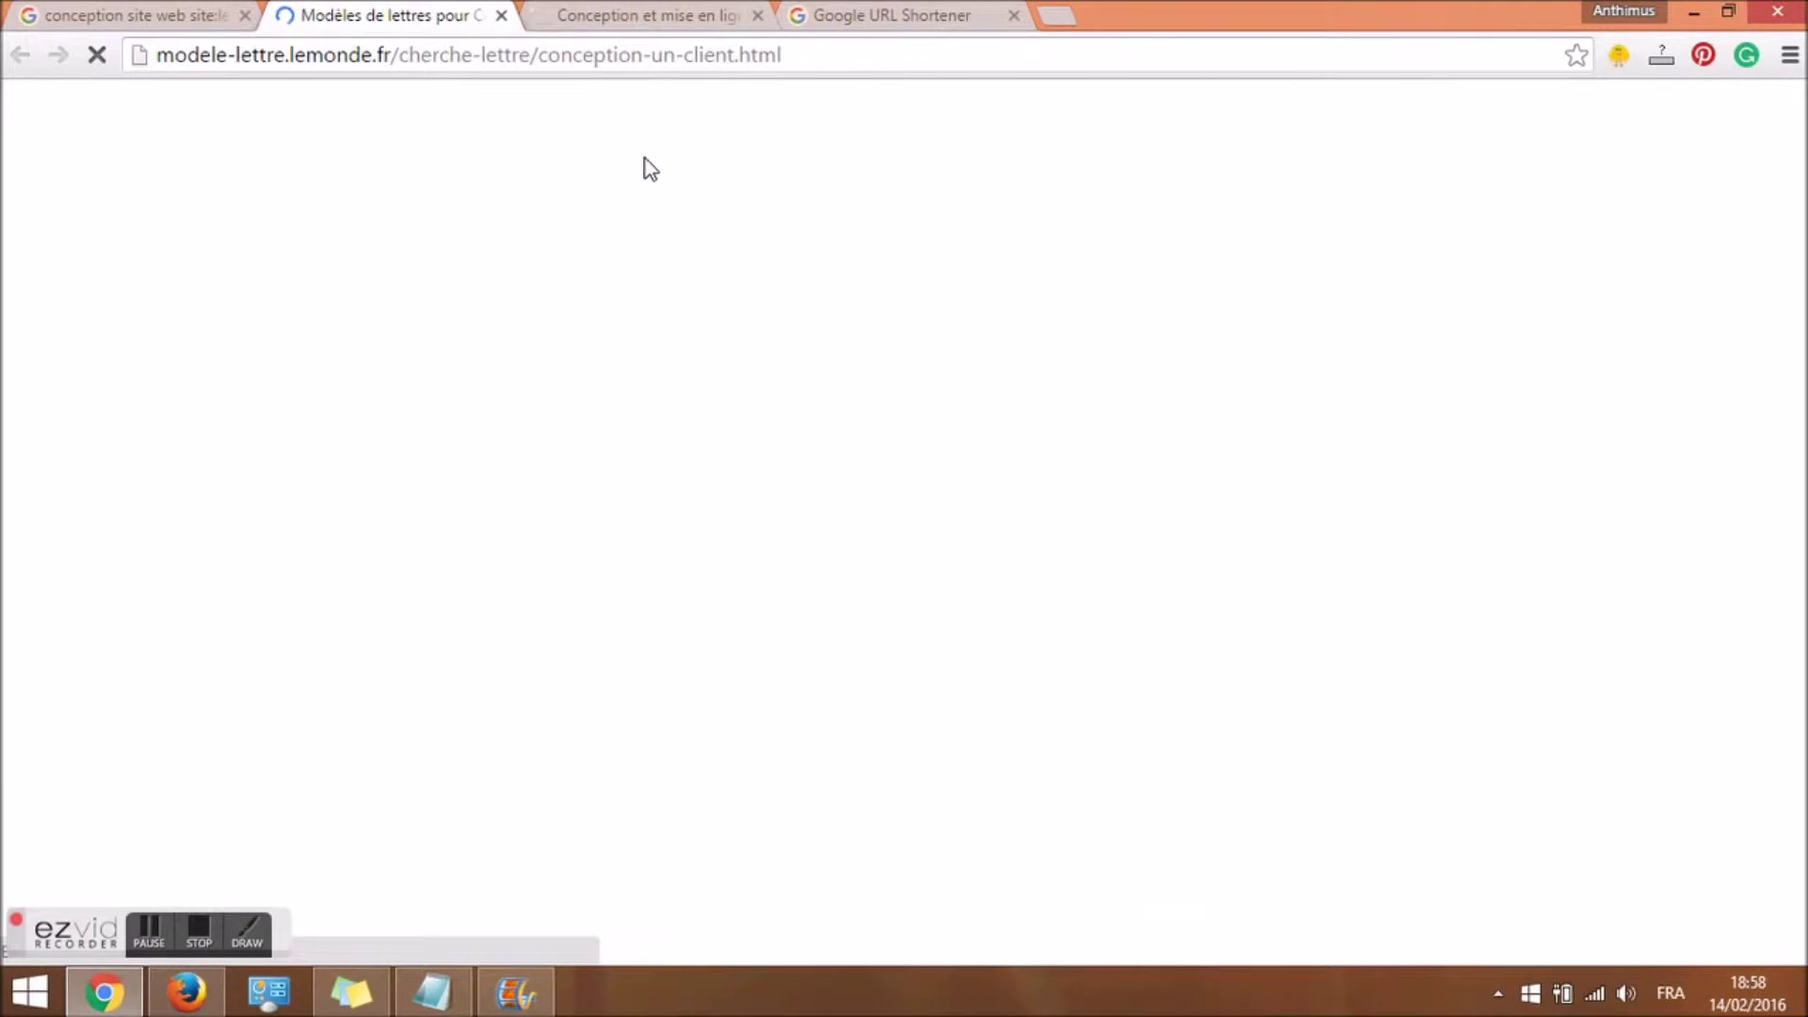
# Switch between the lemonde.fr results and the Le Monde page while it loads.
pyautogui.click(162, 14)
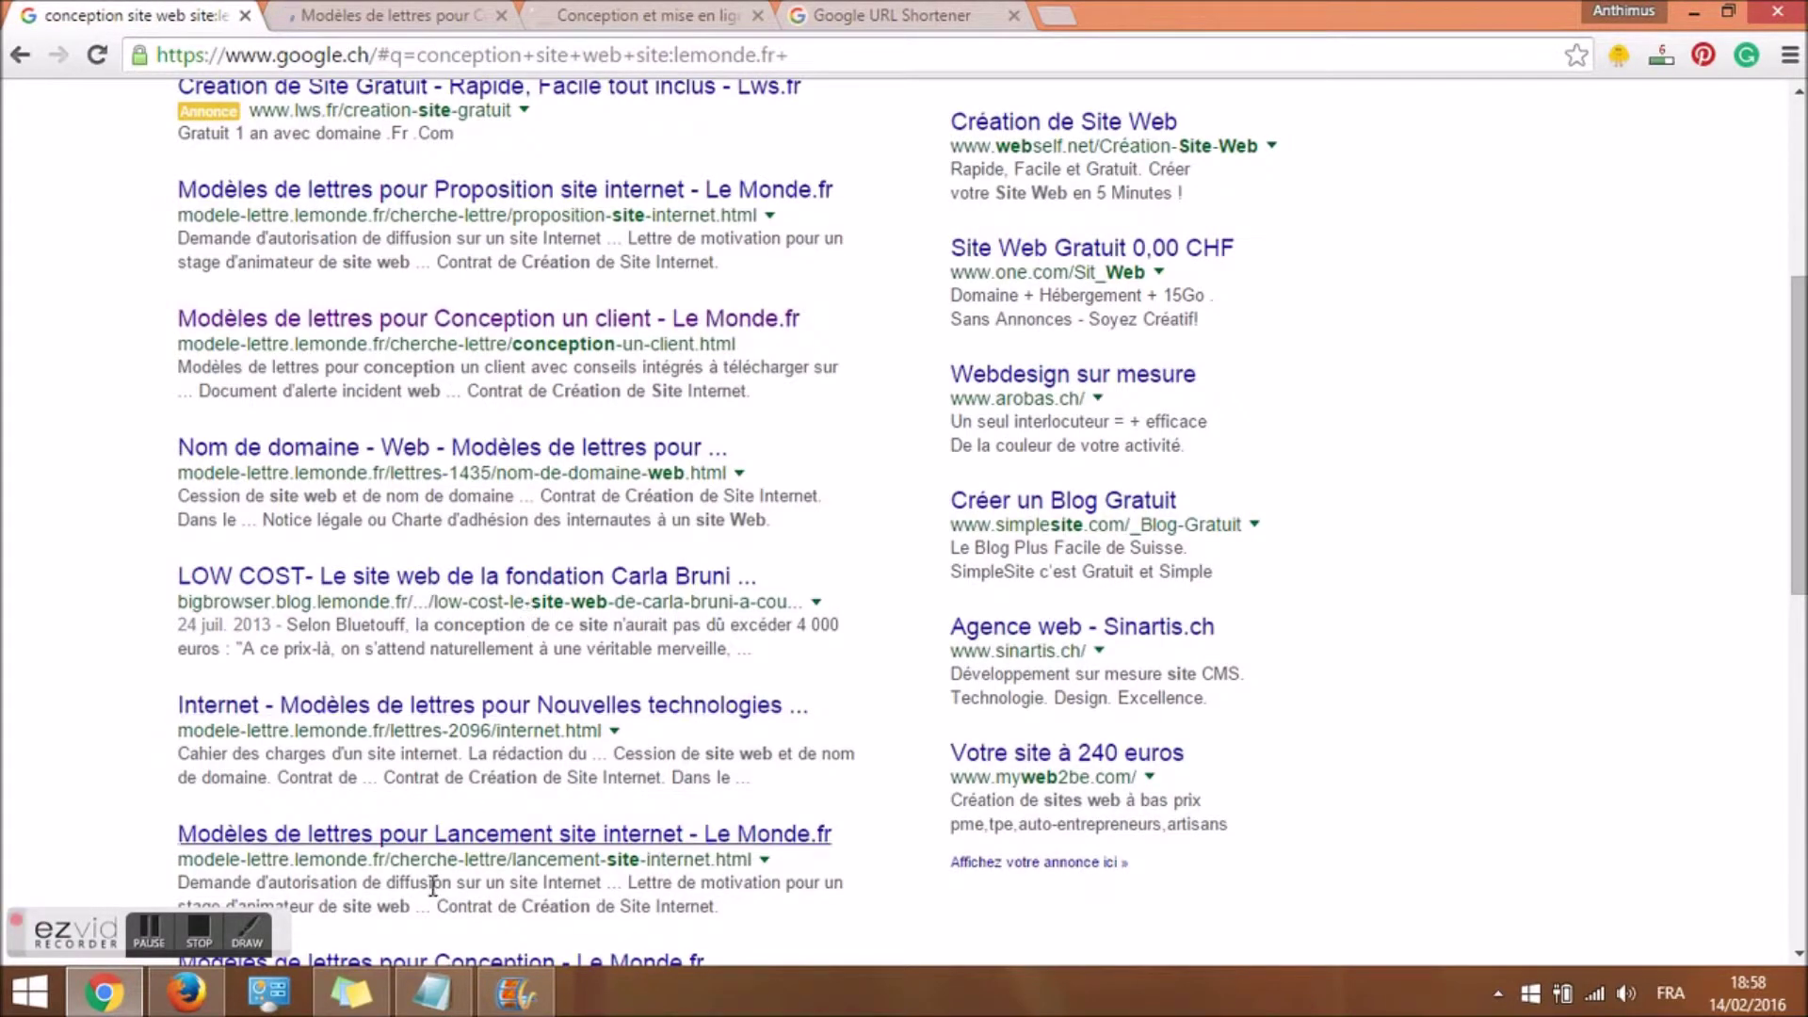
pyautogui.scroll(-8, 861, 607)
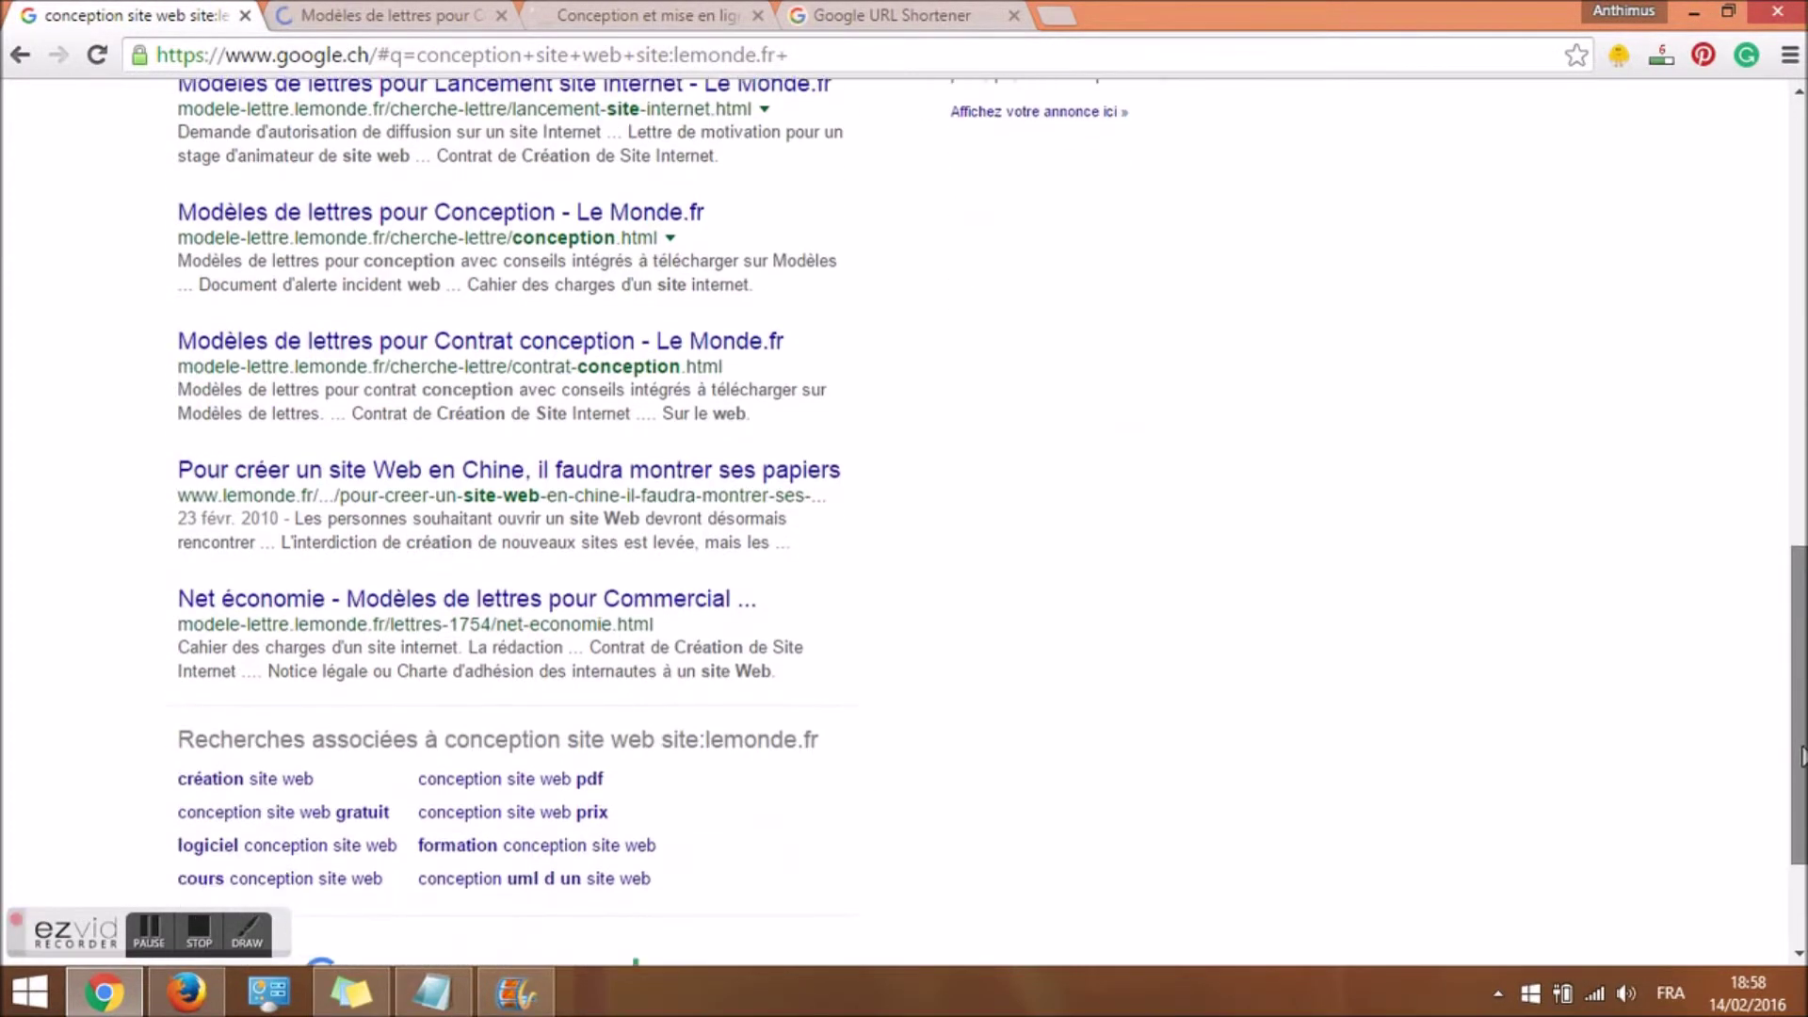
pyautogui.click(447, 12)
pyautogui.click(150, 15)
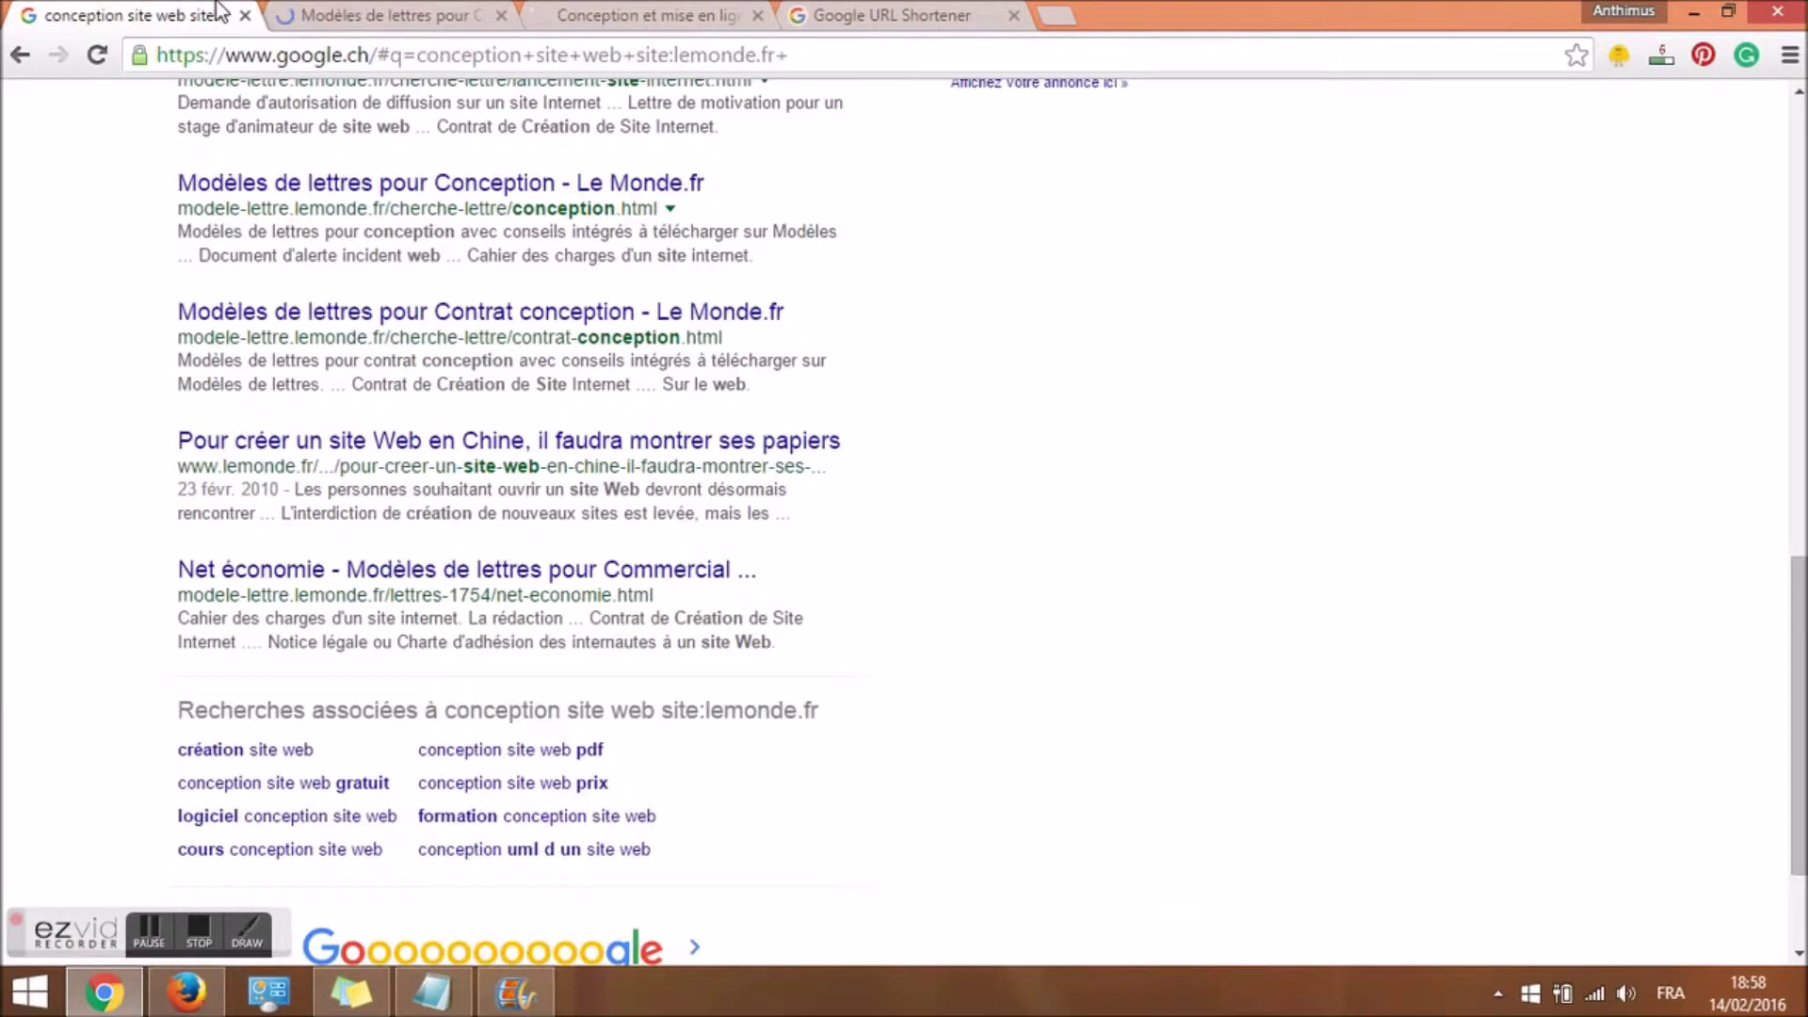
pyautogui.click(423, 14)
pyautogui.click(188, 13)
pyautogui.moveTo(1800, 626); pyautogui.dragTo(1800, 165)
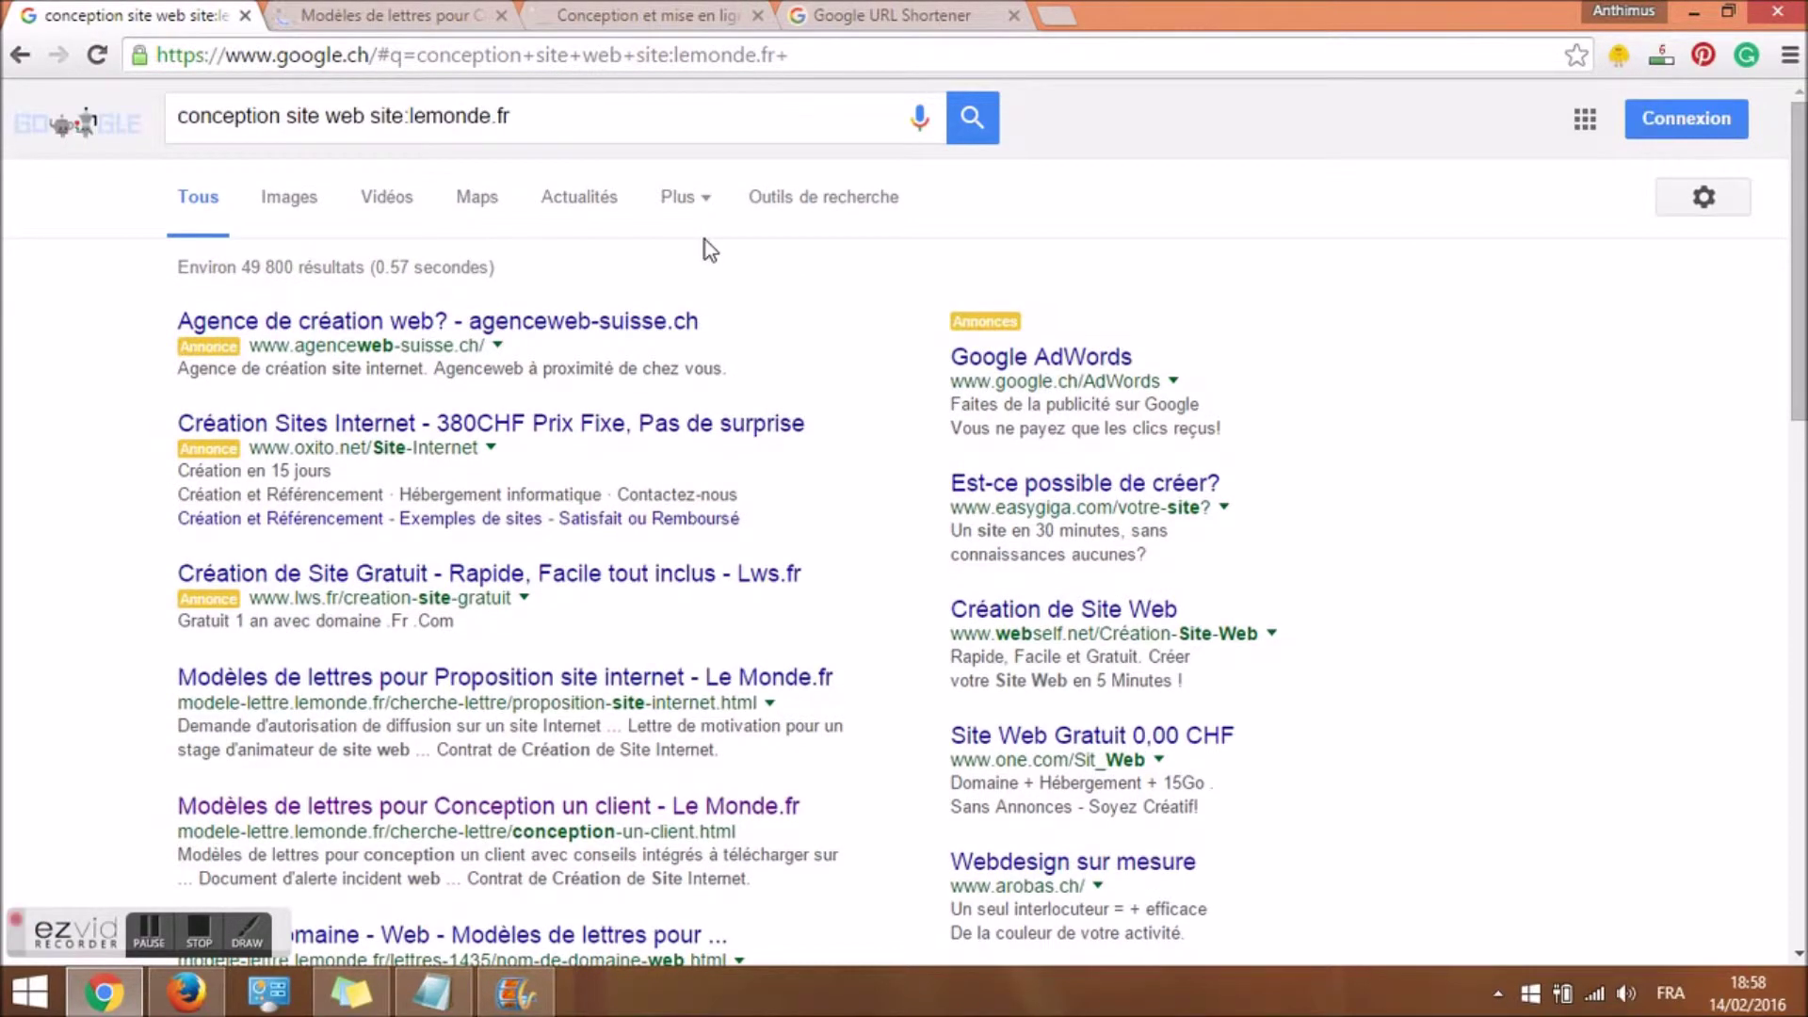
pyautogui.click(395, 15)
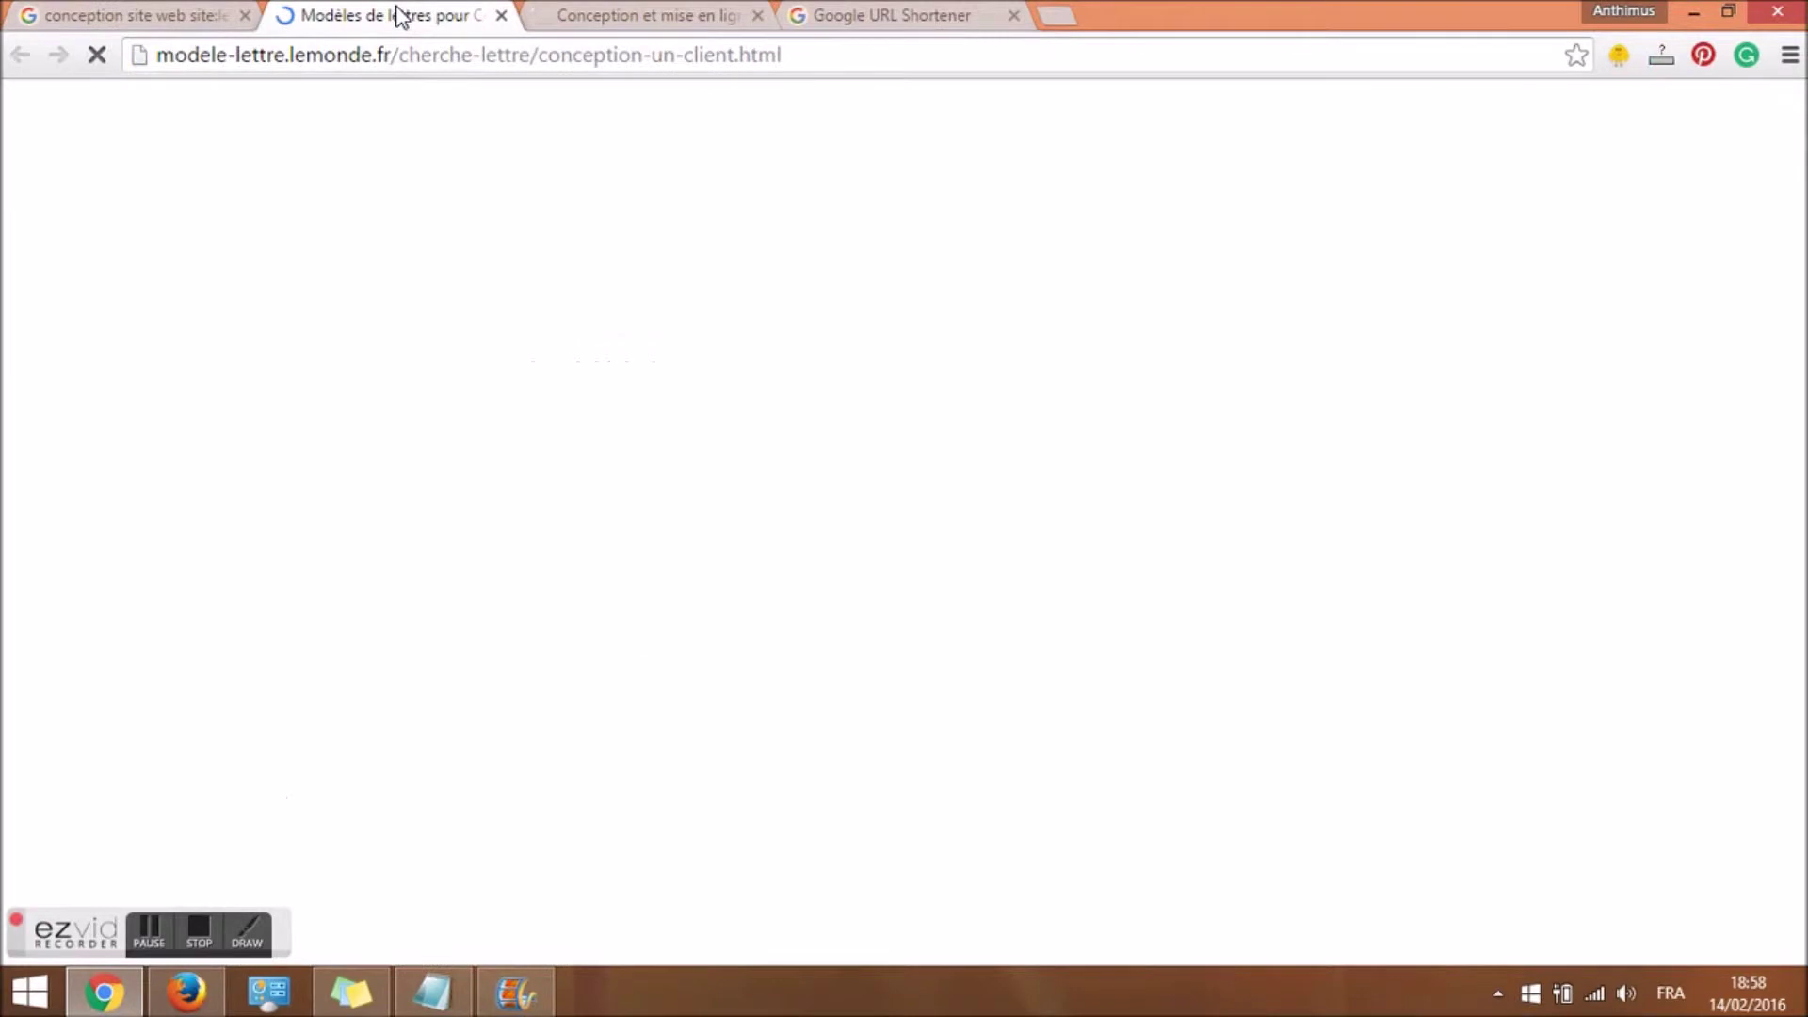
pyautogui.click(133, 14)
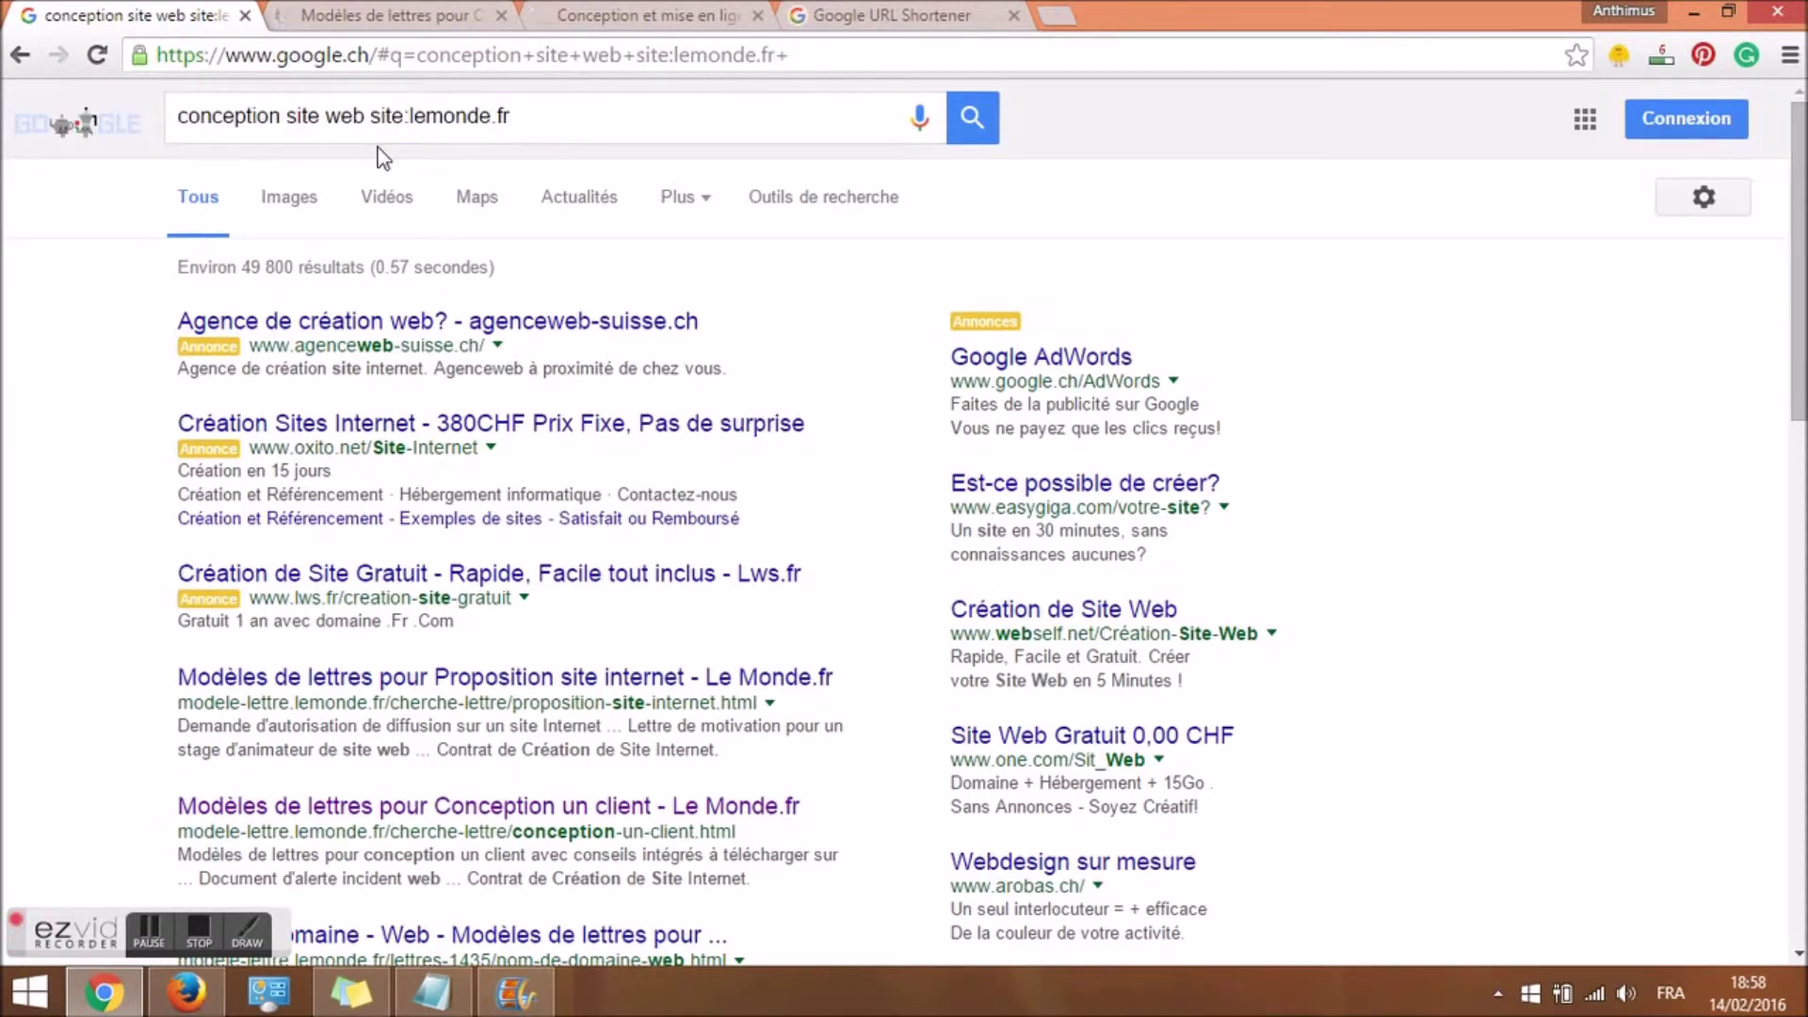
pyautogui.click(545, 114)
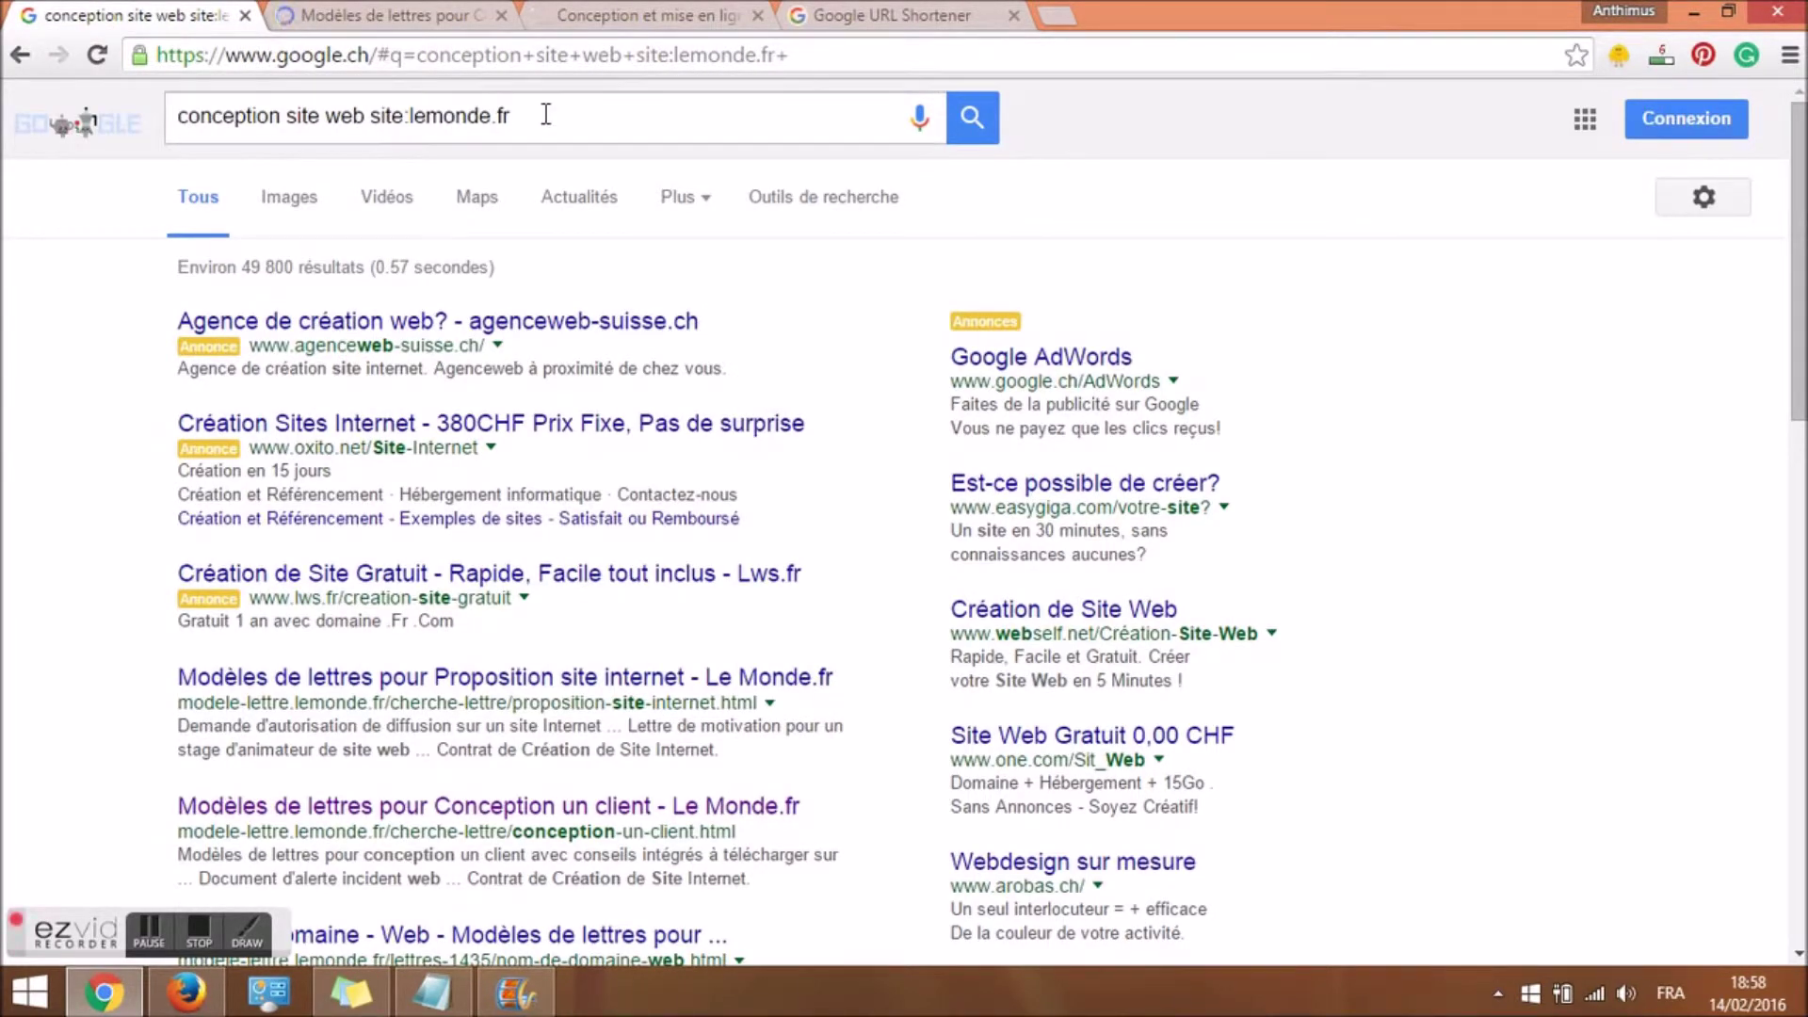
pyautogui.click(391, 15)
pyautogui.click(141, 15)
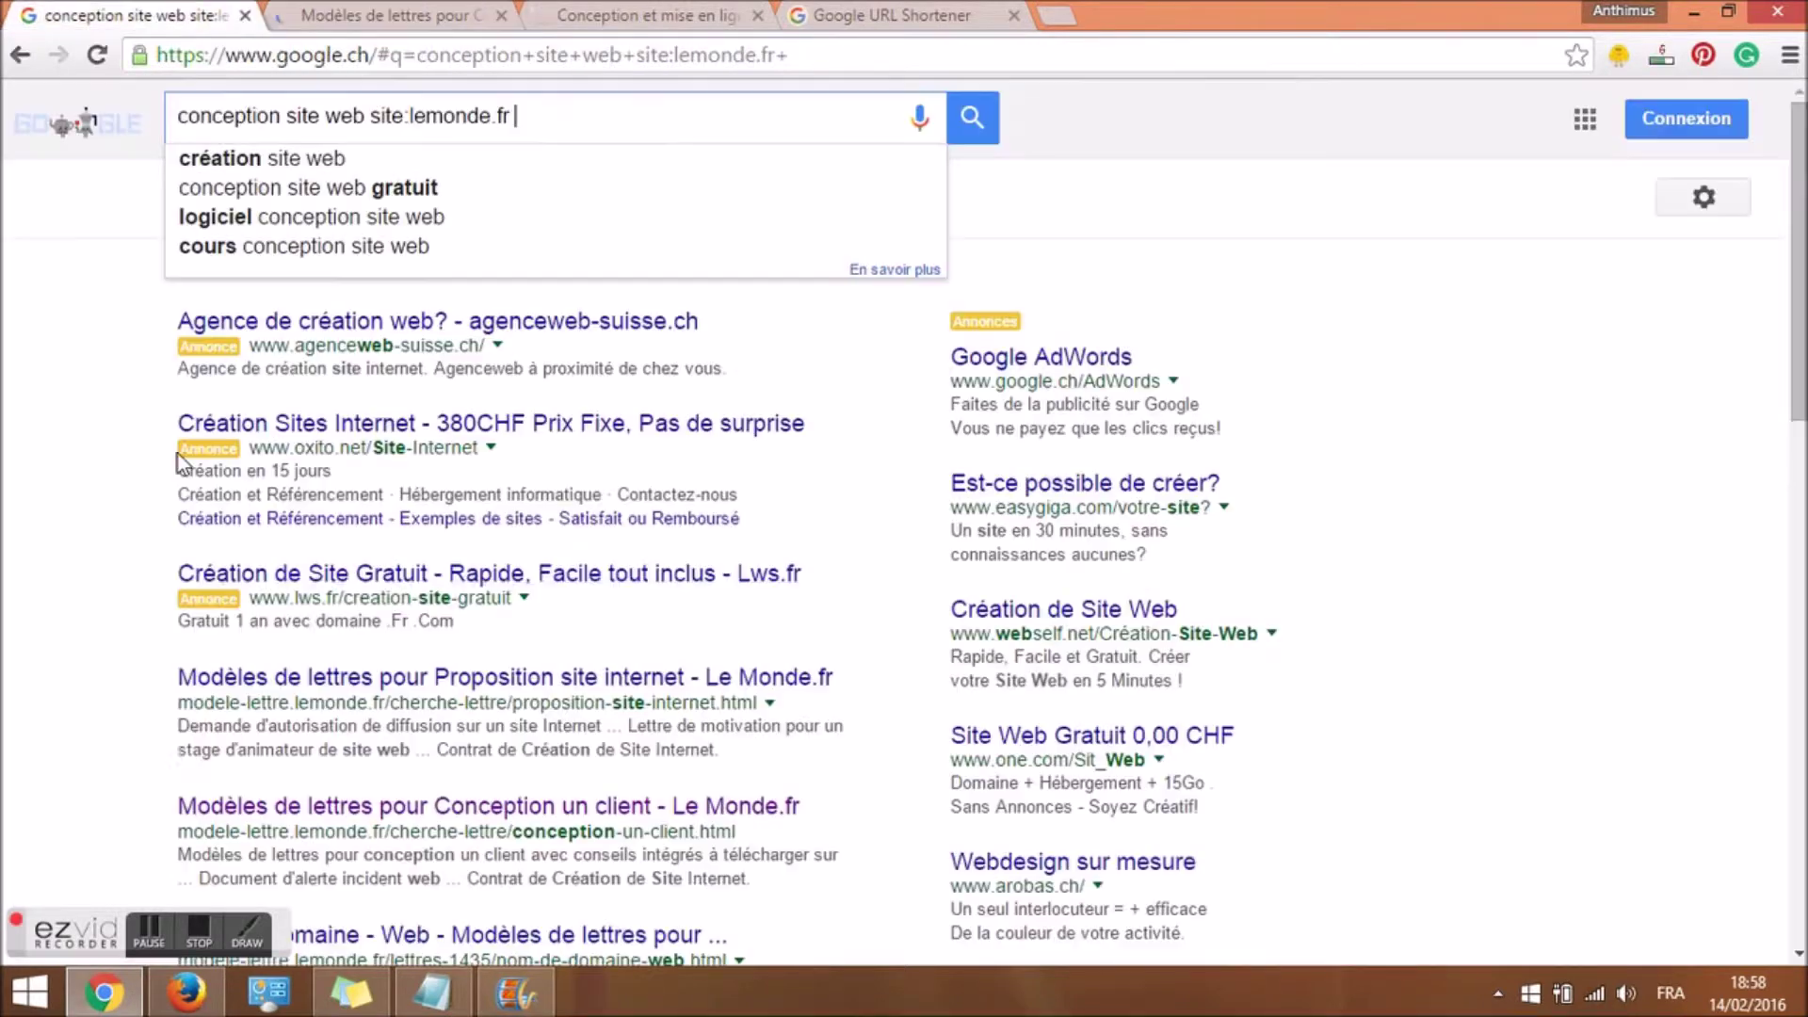
# Add a wildcard so the query reads site:lemonde.fr "* commentaires" and search.
pyautogui.click(148, 929)
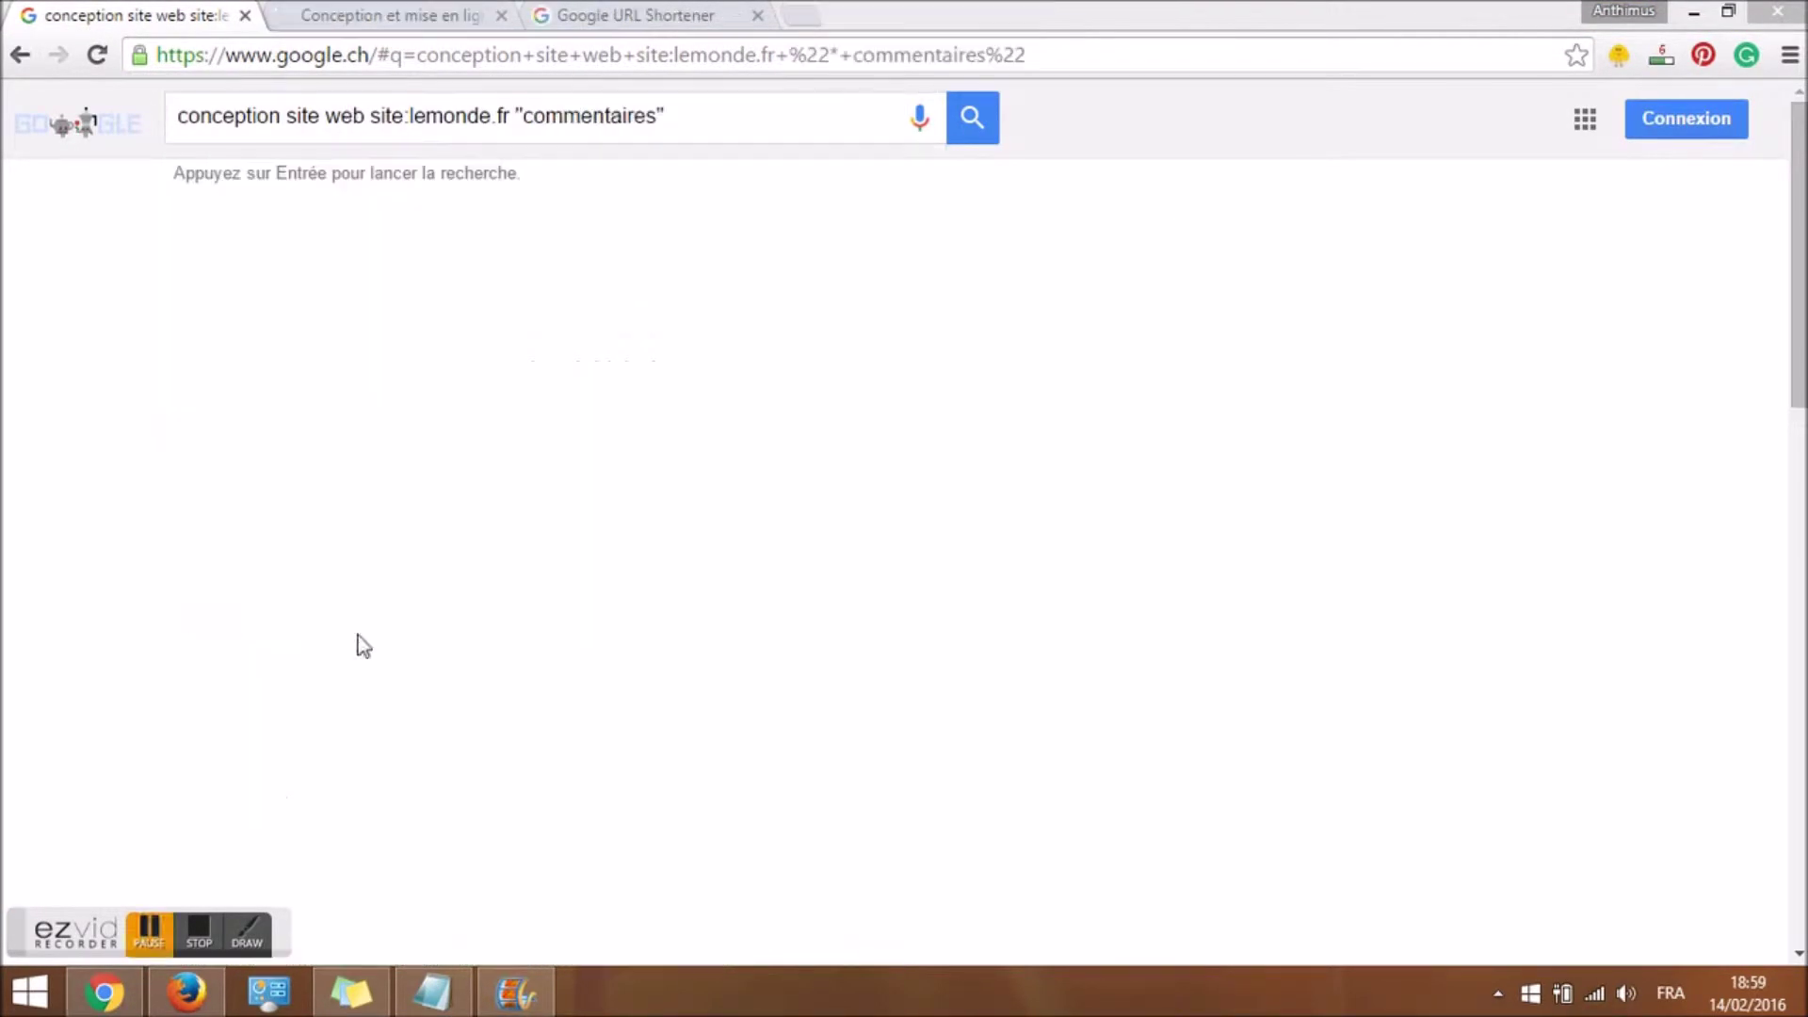
pyautogui.click(524, 115)
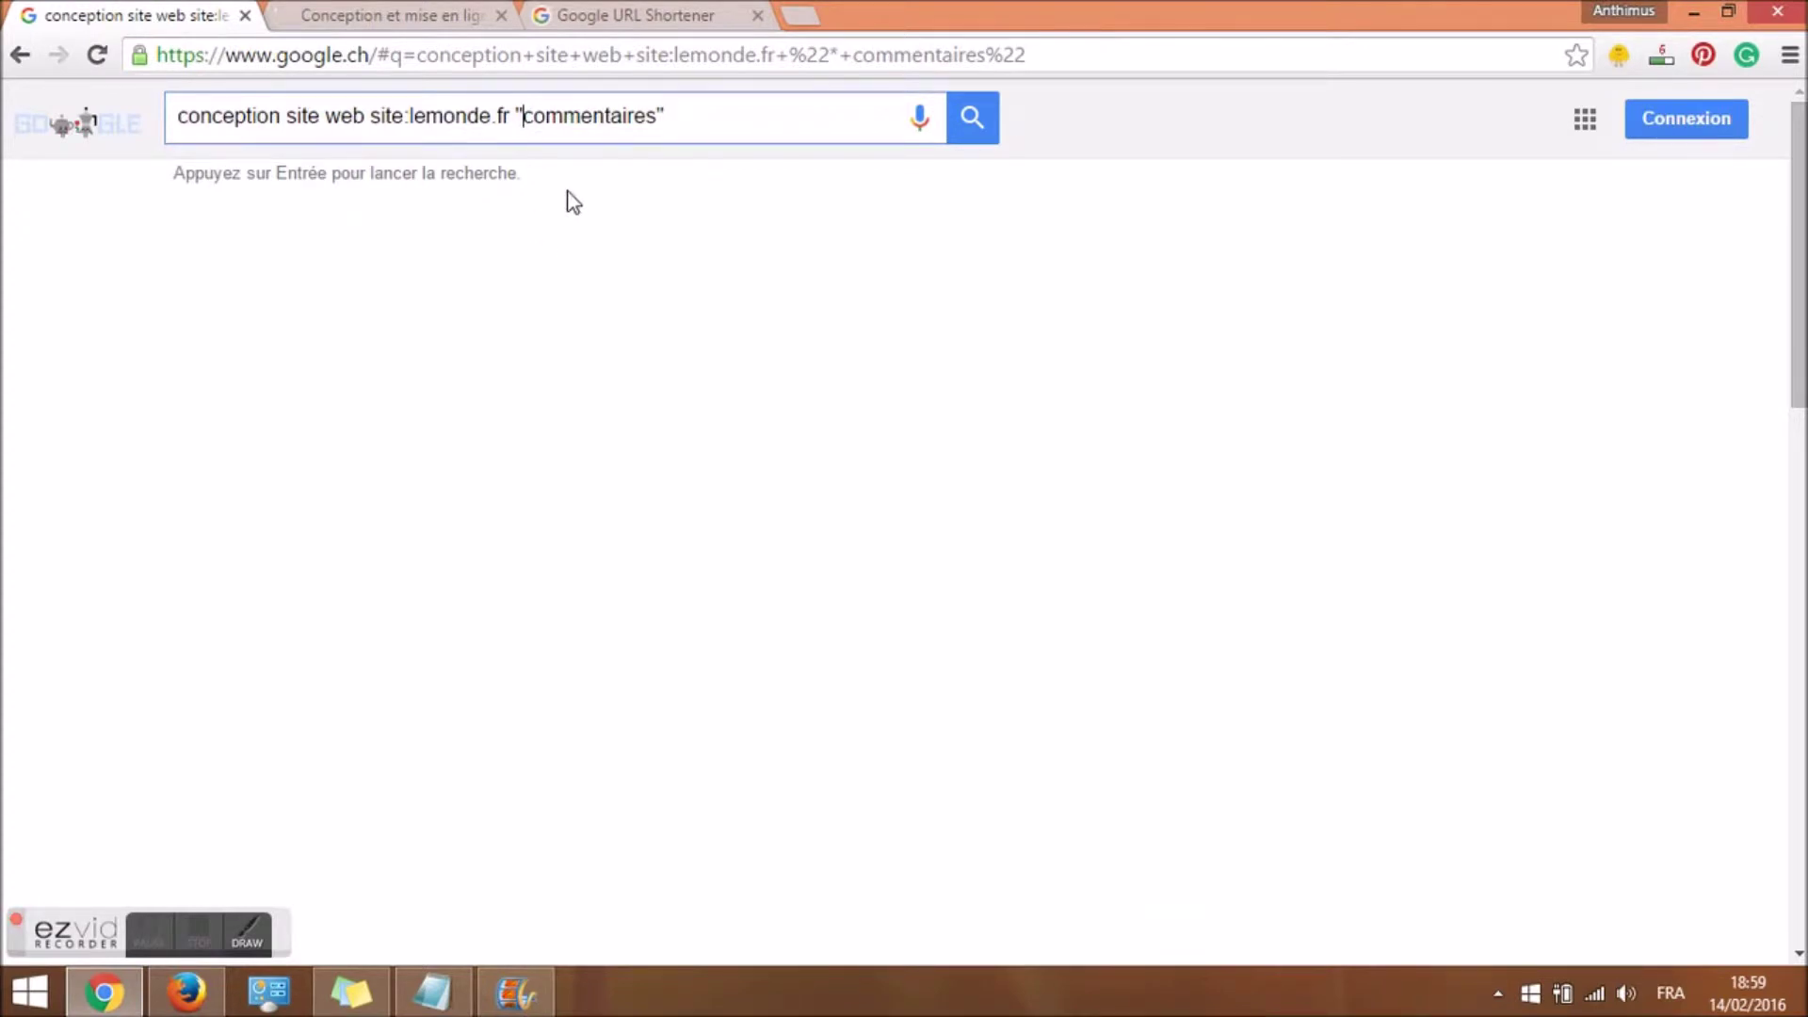
pyautogui.write('*')
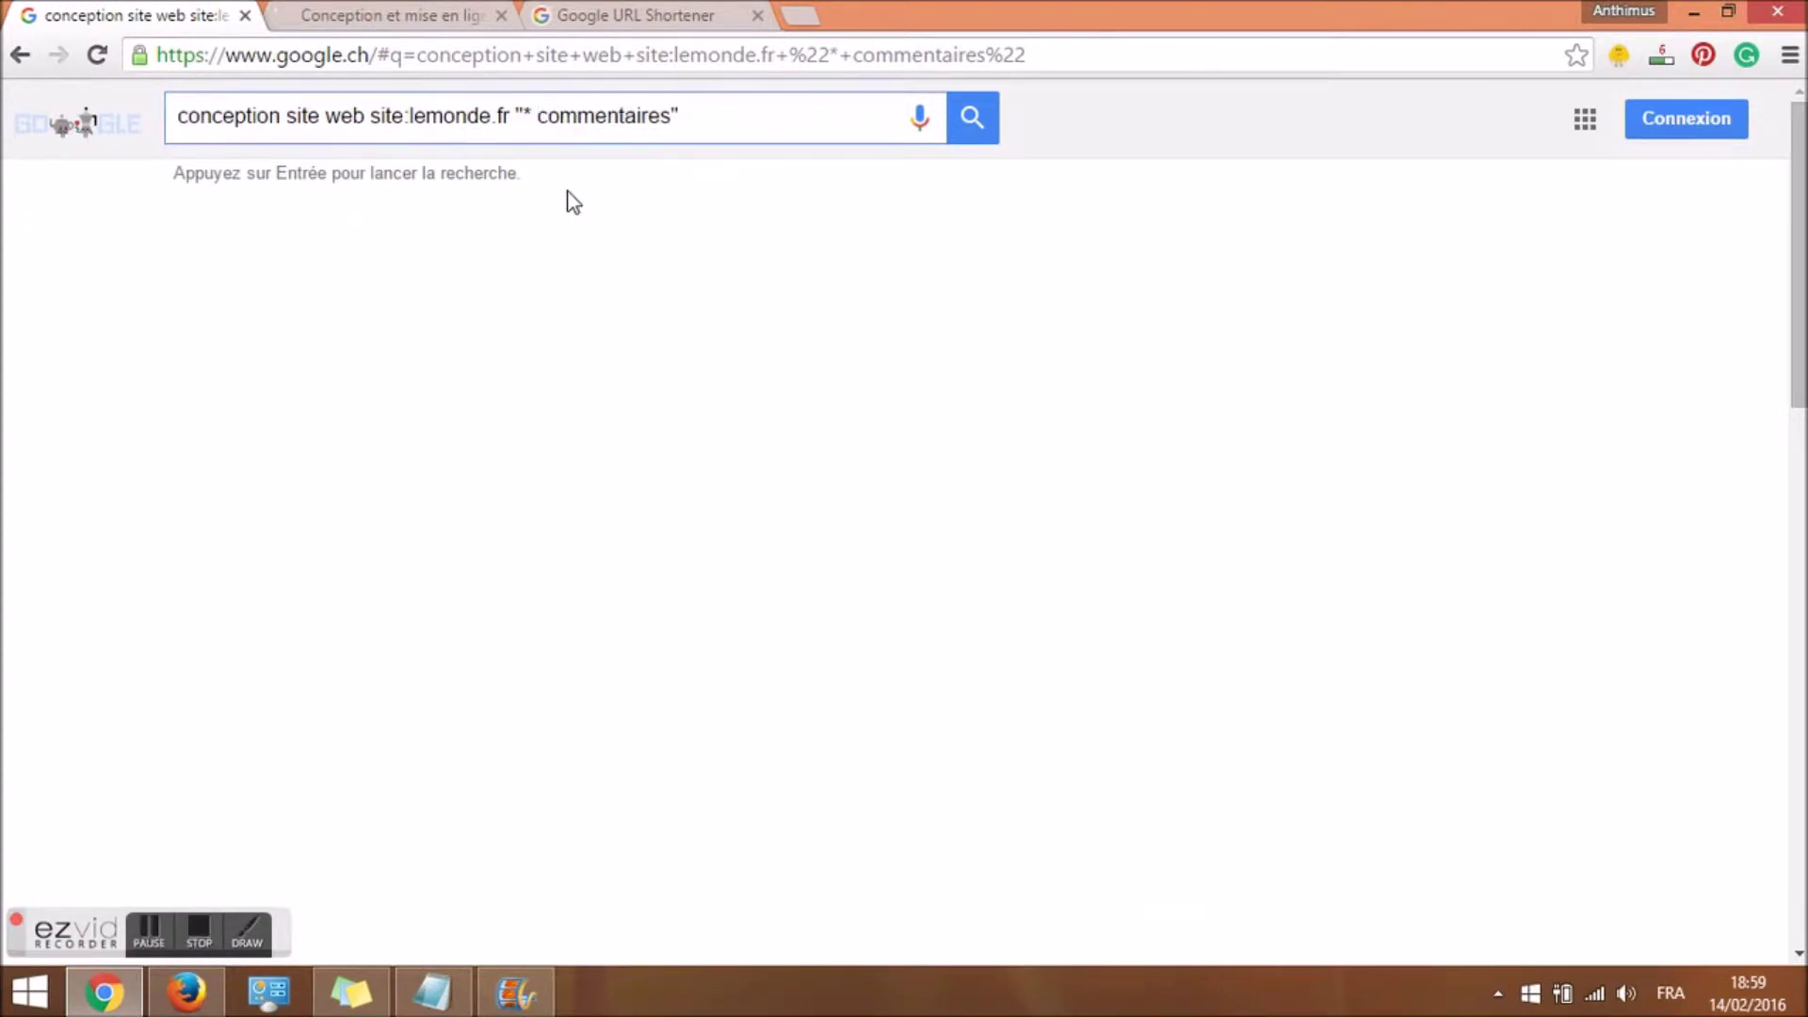
pyautogui.press('Return')
pyautogui.click(540, 110)
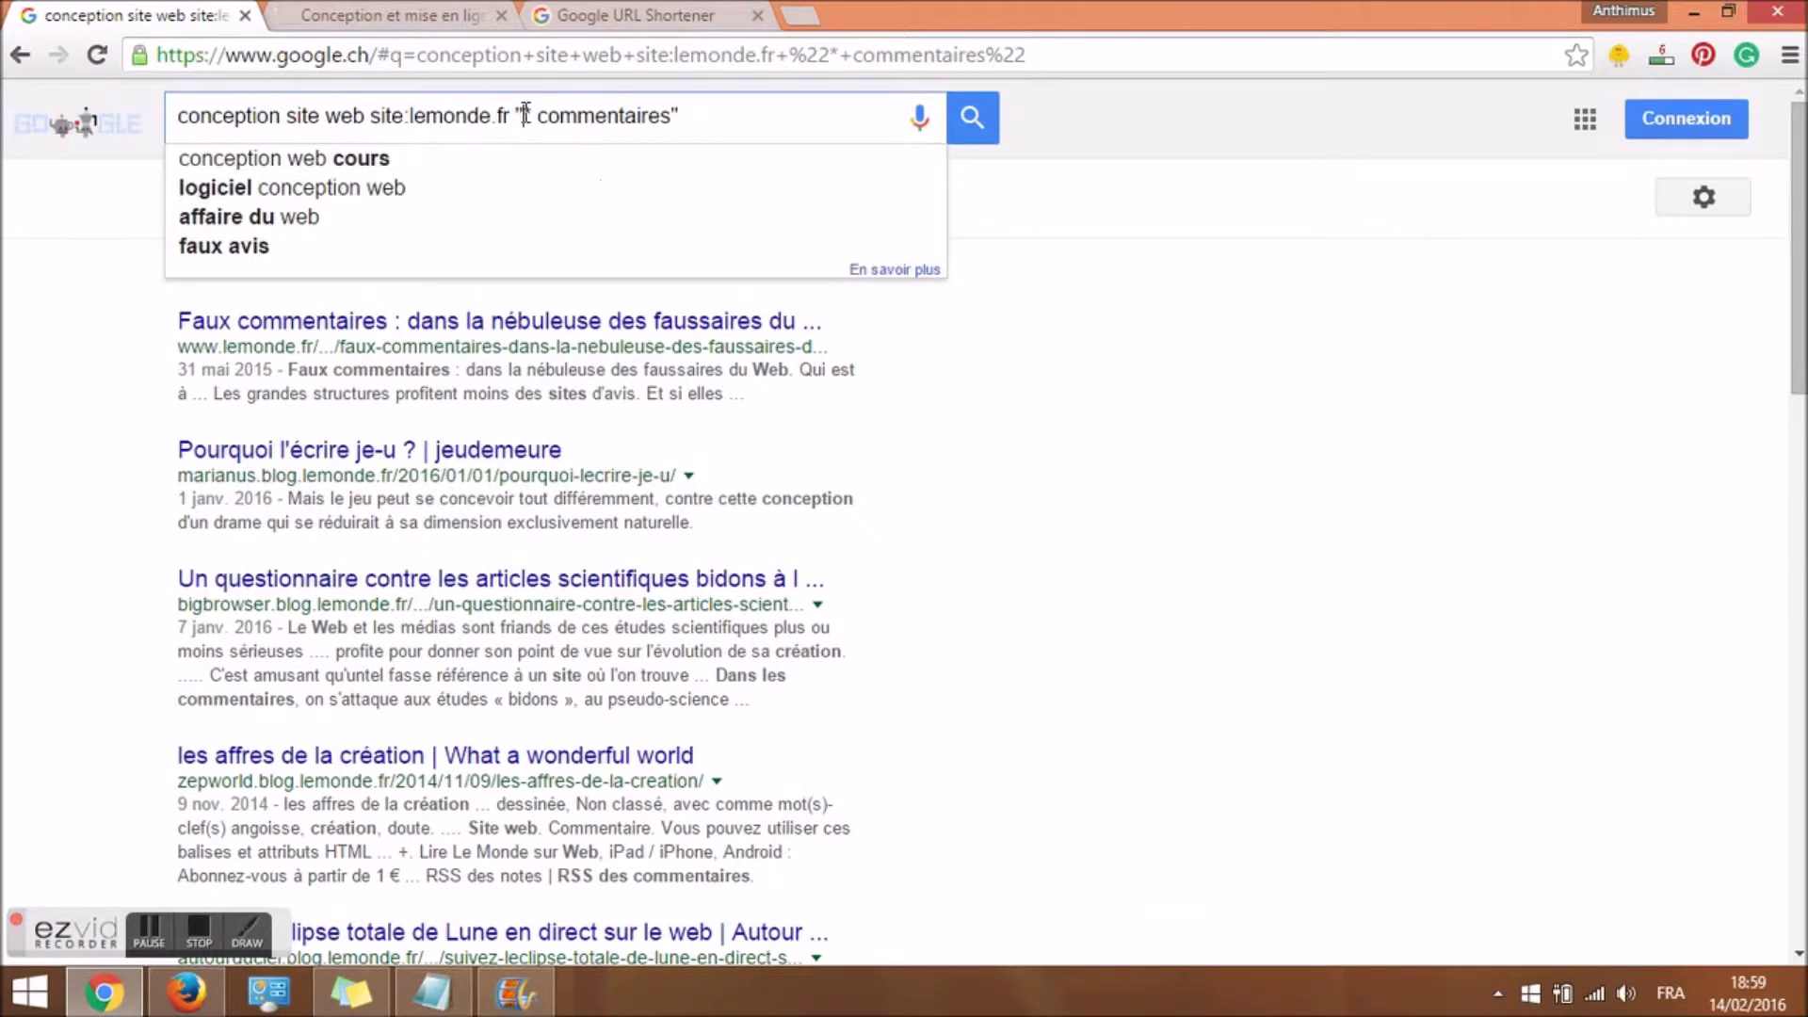
pyautogui.hotkey('shift', 'Left')
pyautogui.hotkey('shift', 'Left')
# Open the lemonde.fr blog result showing 28 commentaires in a new tab.
pyautogui.scroll(-4, 542, 106)
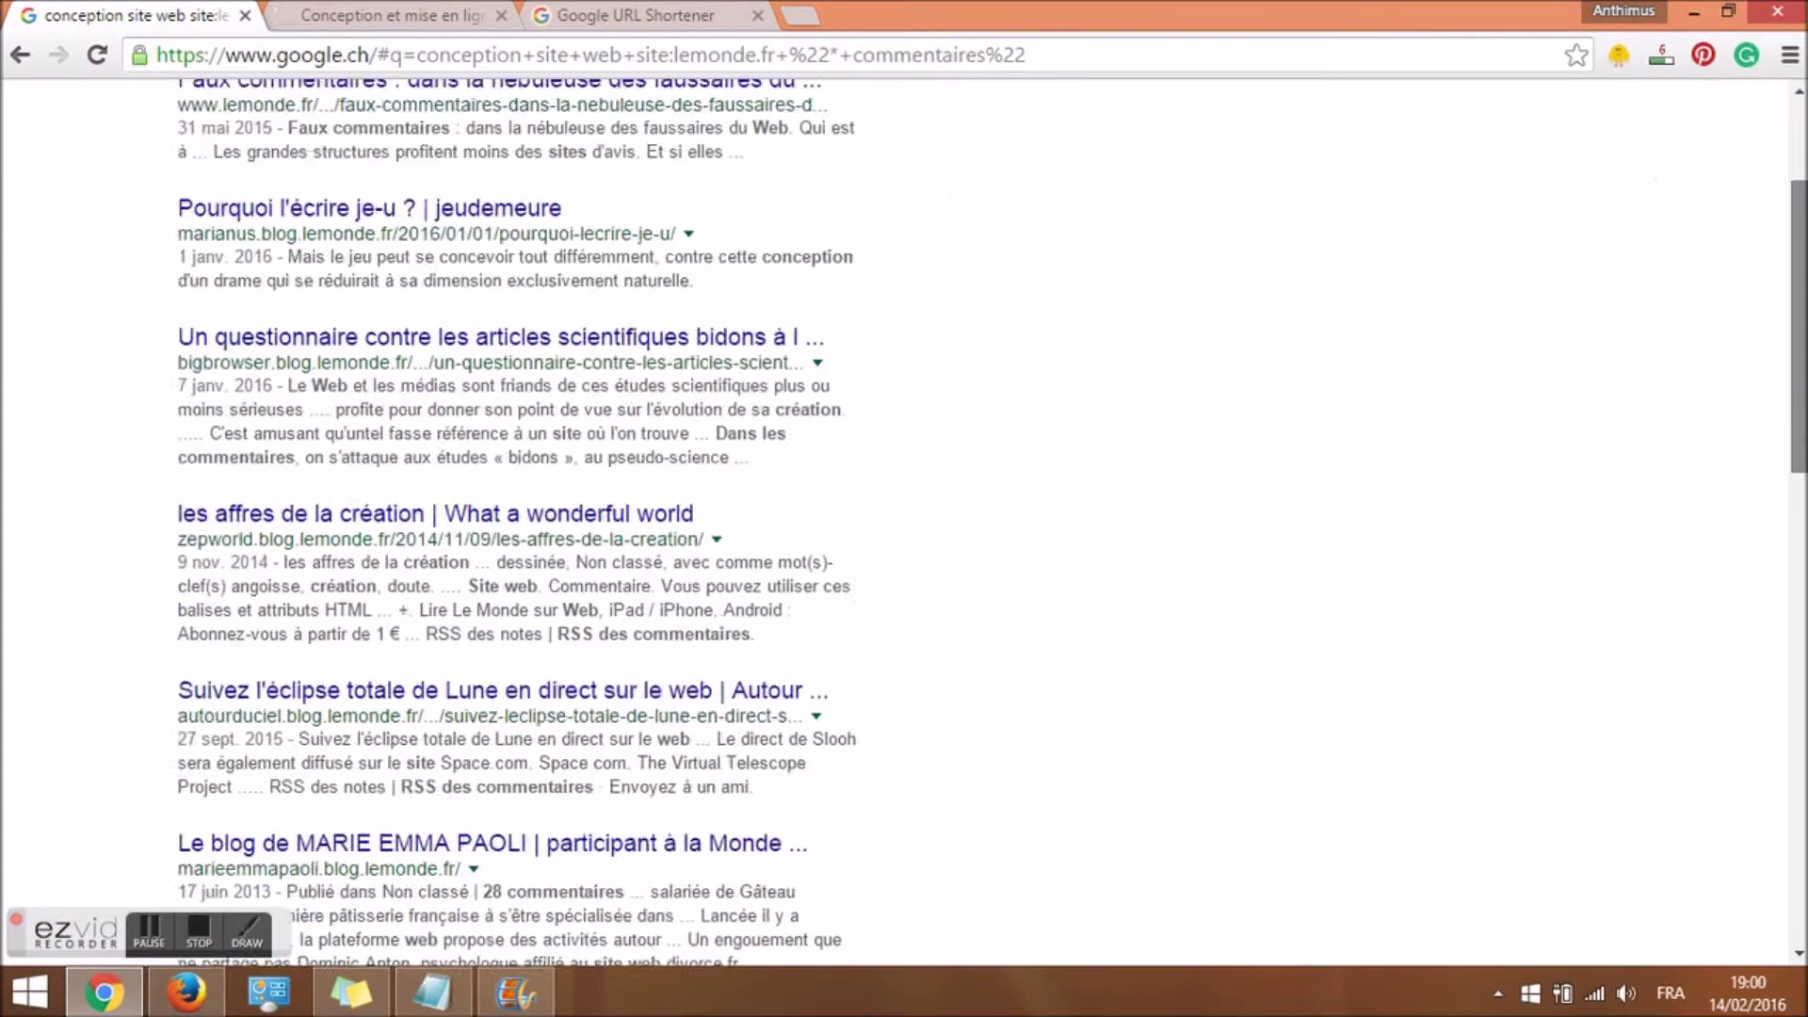
pyautogui.scroll(-4, 1296, 526)
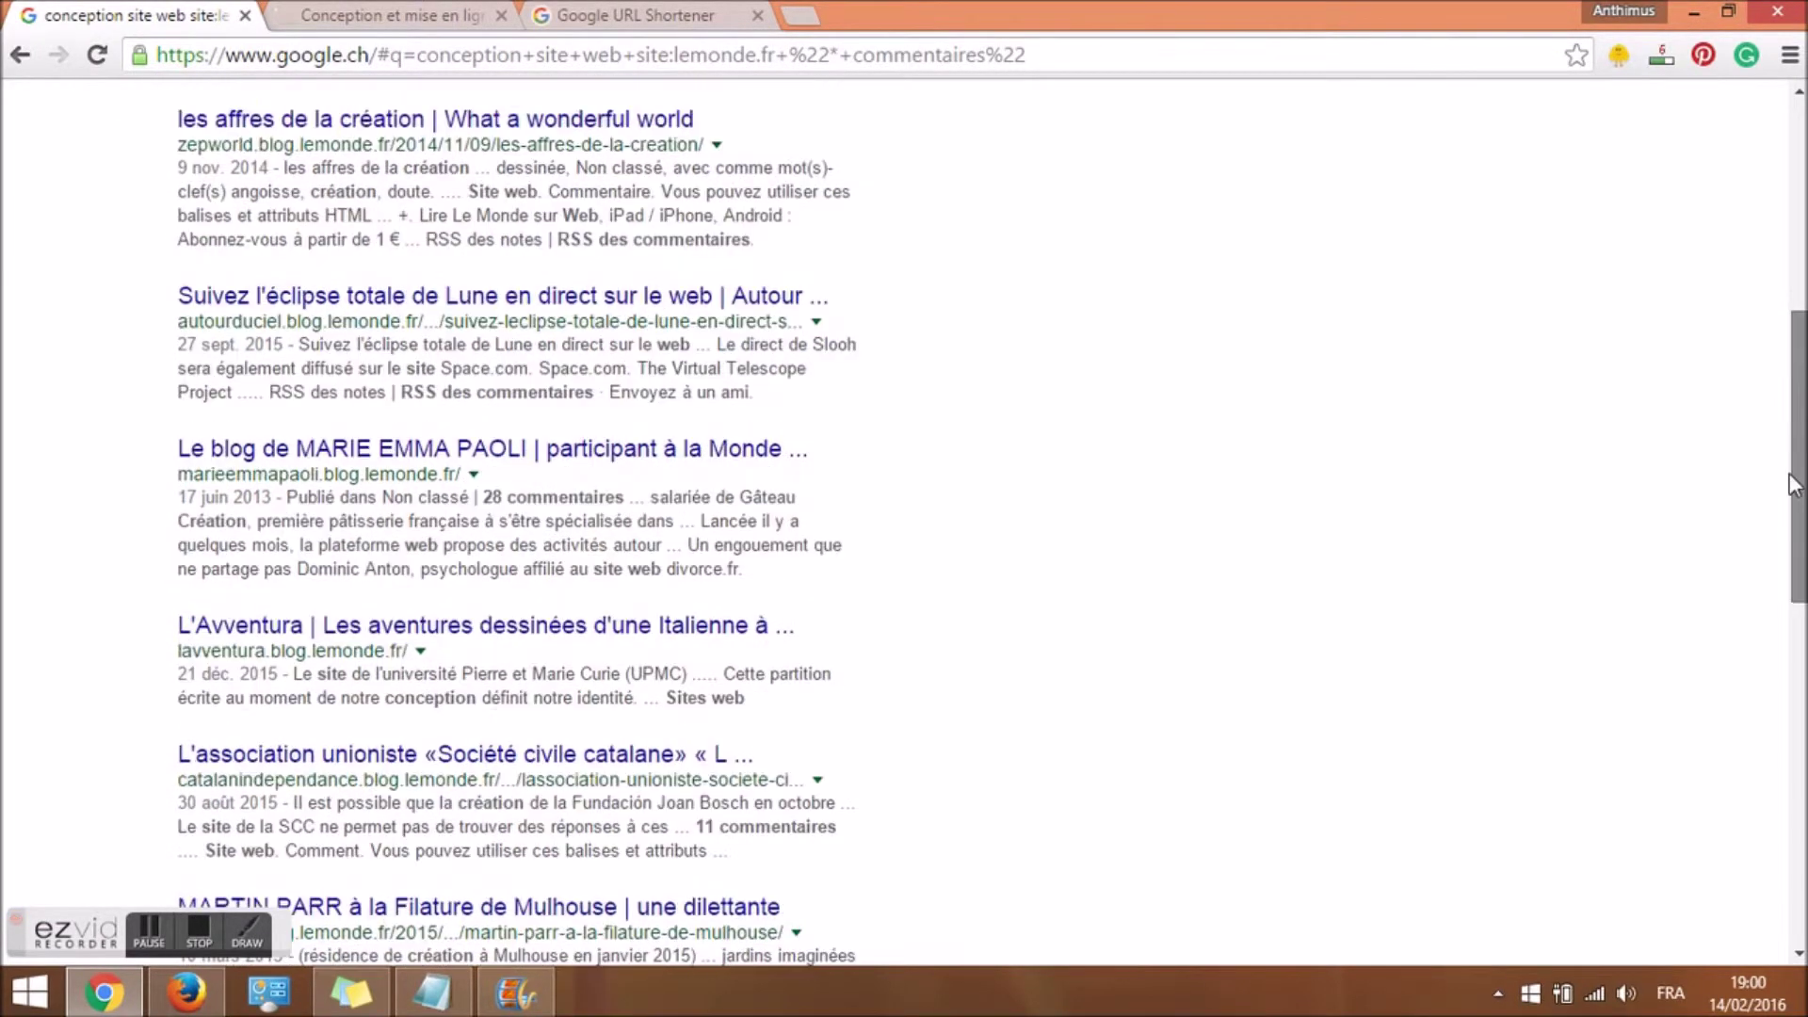
pyautogui.moveTo(487, 431); pyautogui.dragTo(621, 431)
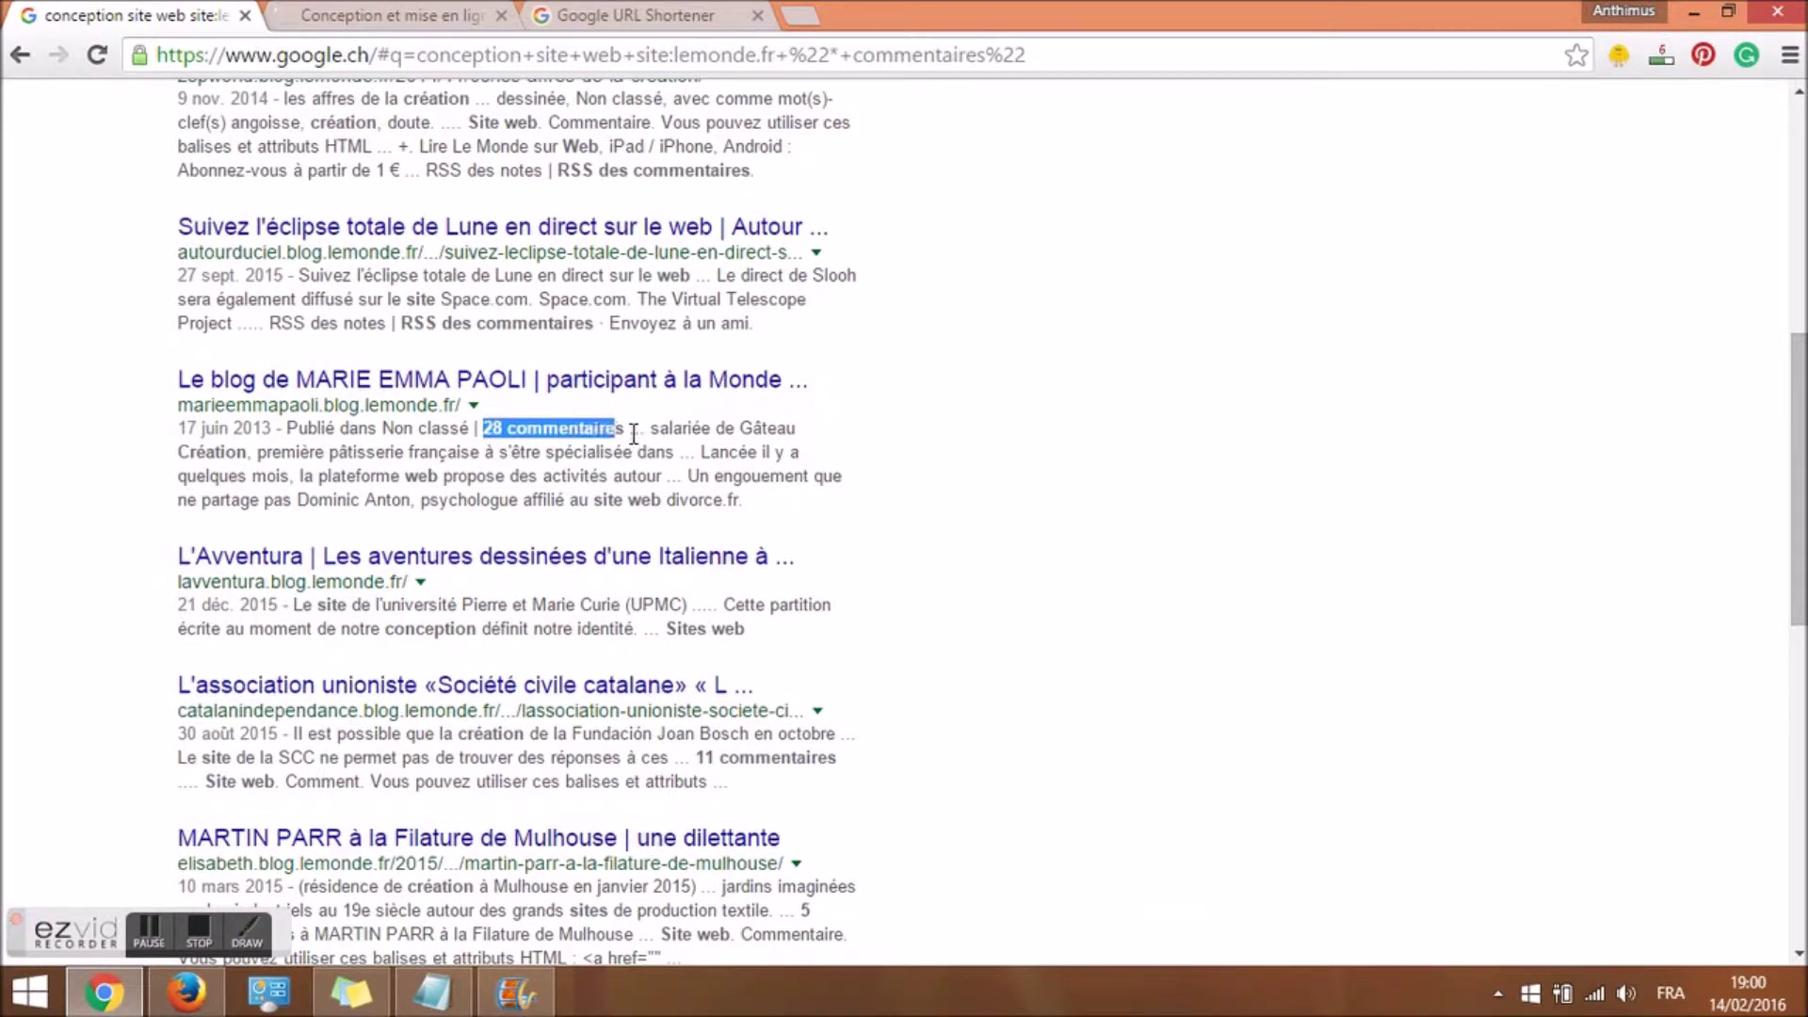
pyautogui.rightClick(567, 386)
pyautogui.click(576, 406)
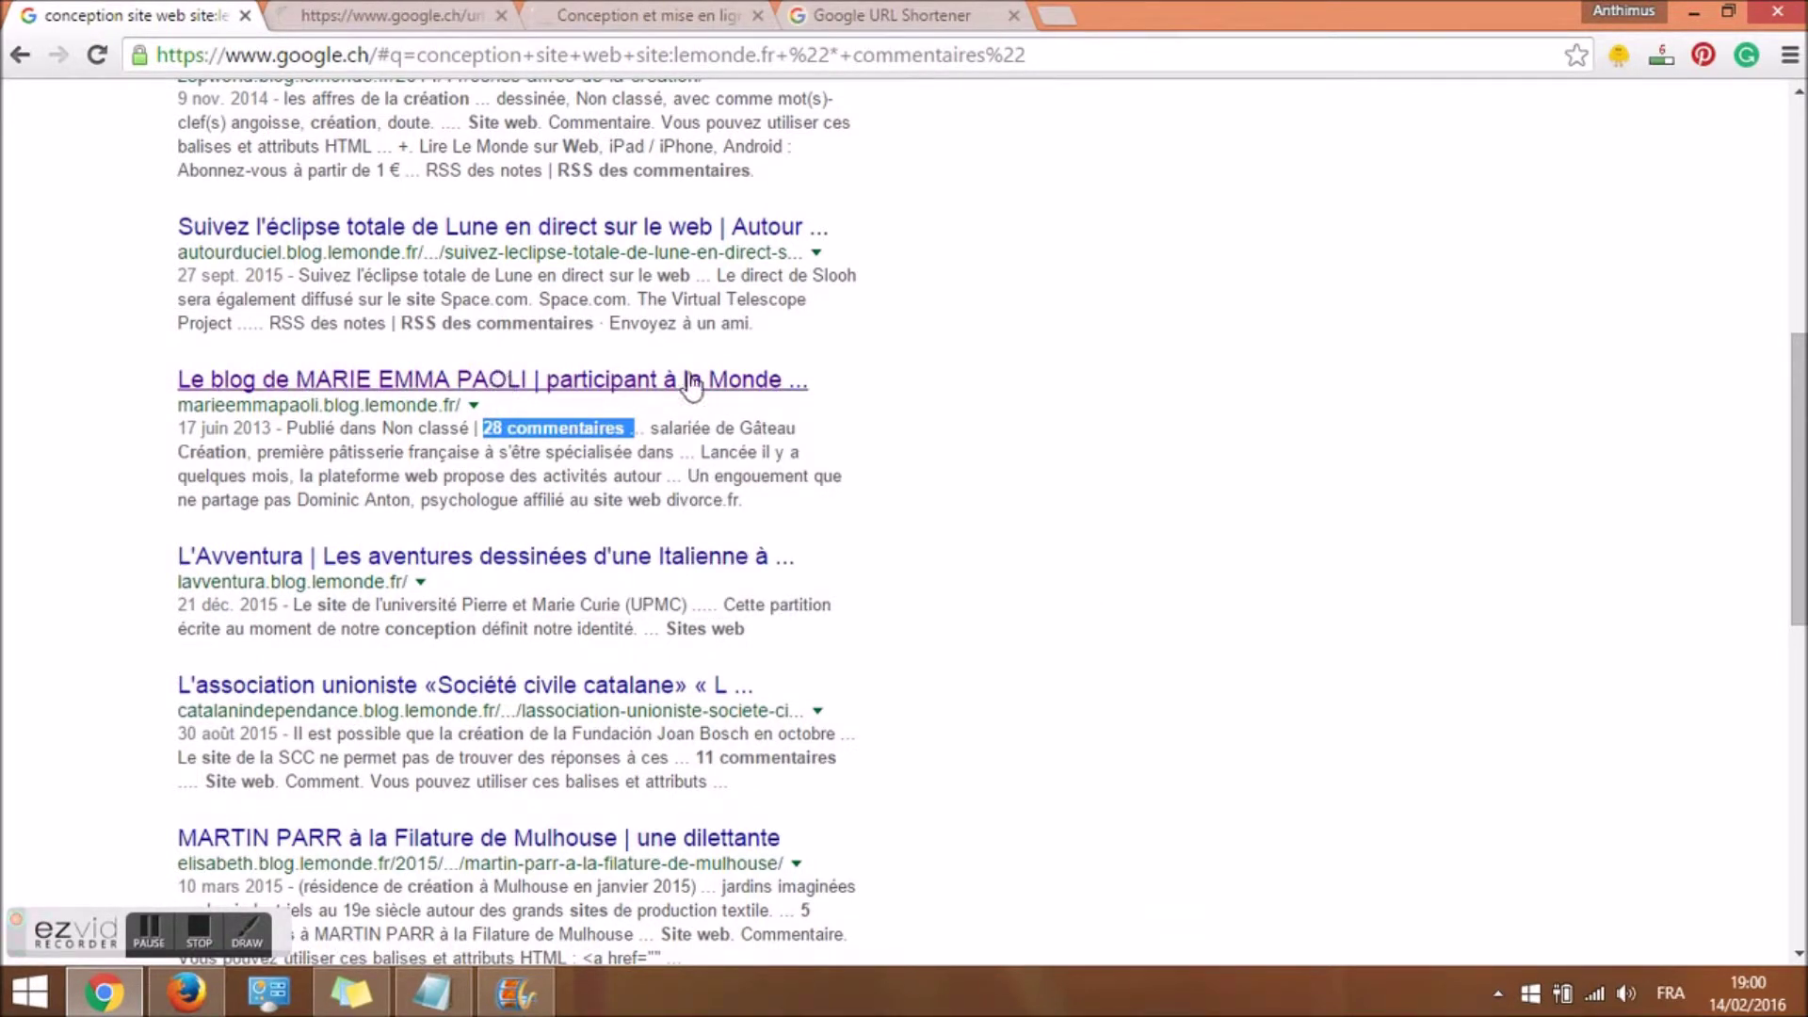
# Go to the Le Monde blog tab and reach the Iran sanctions article's comment form.
pyautogui.click(386, 13)
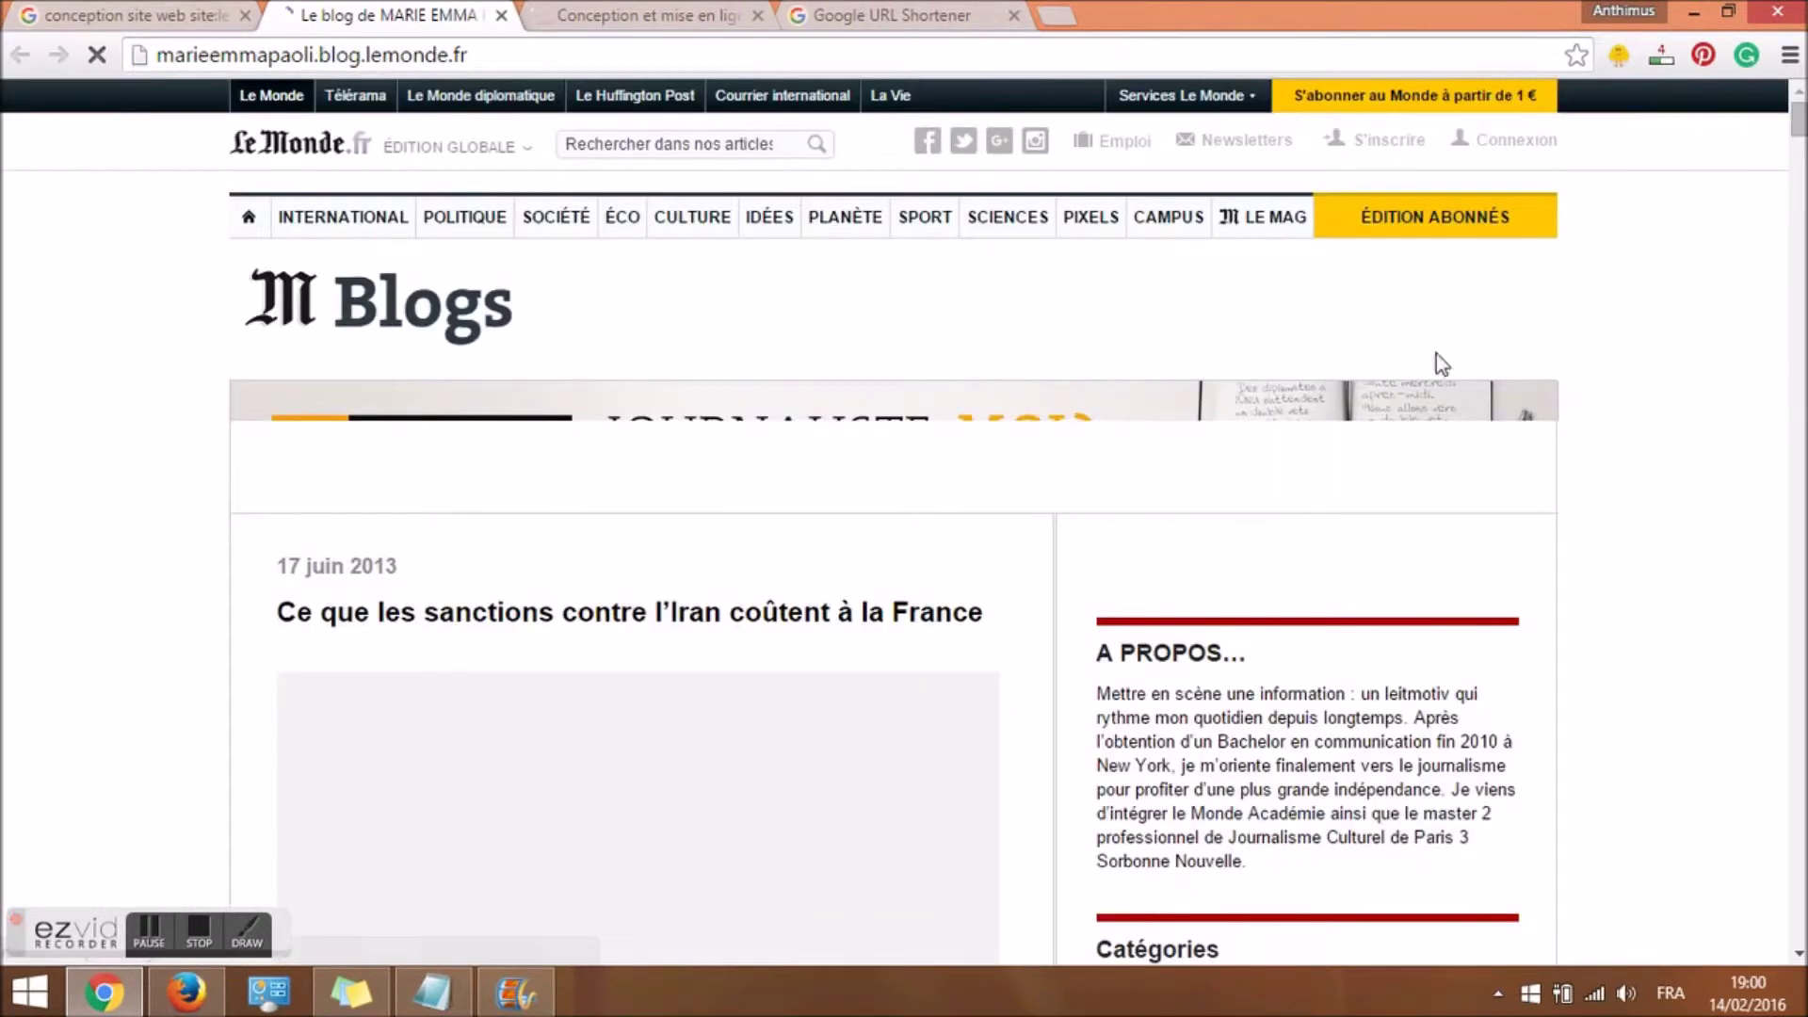
pyautogui.moveTo(1799, 132); pyautogui.dragTo(1798, 171)
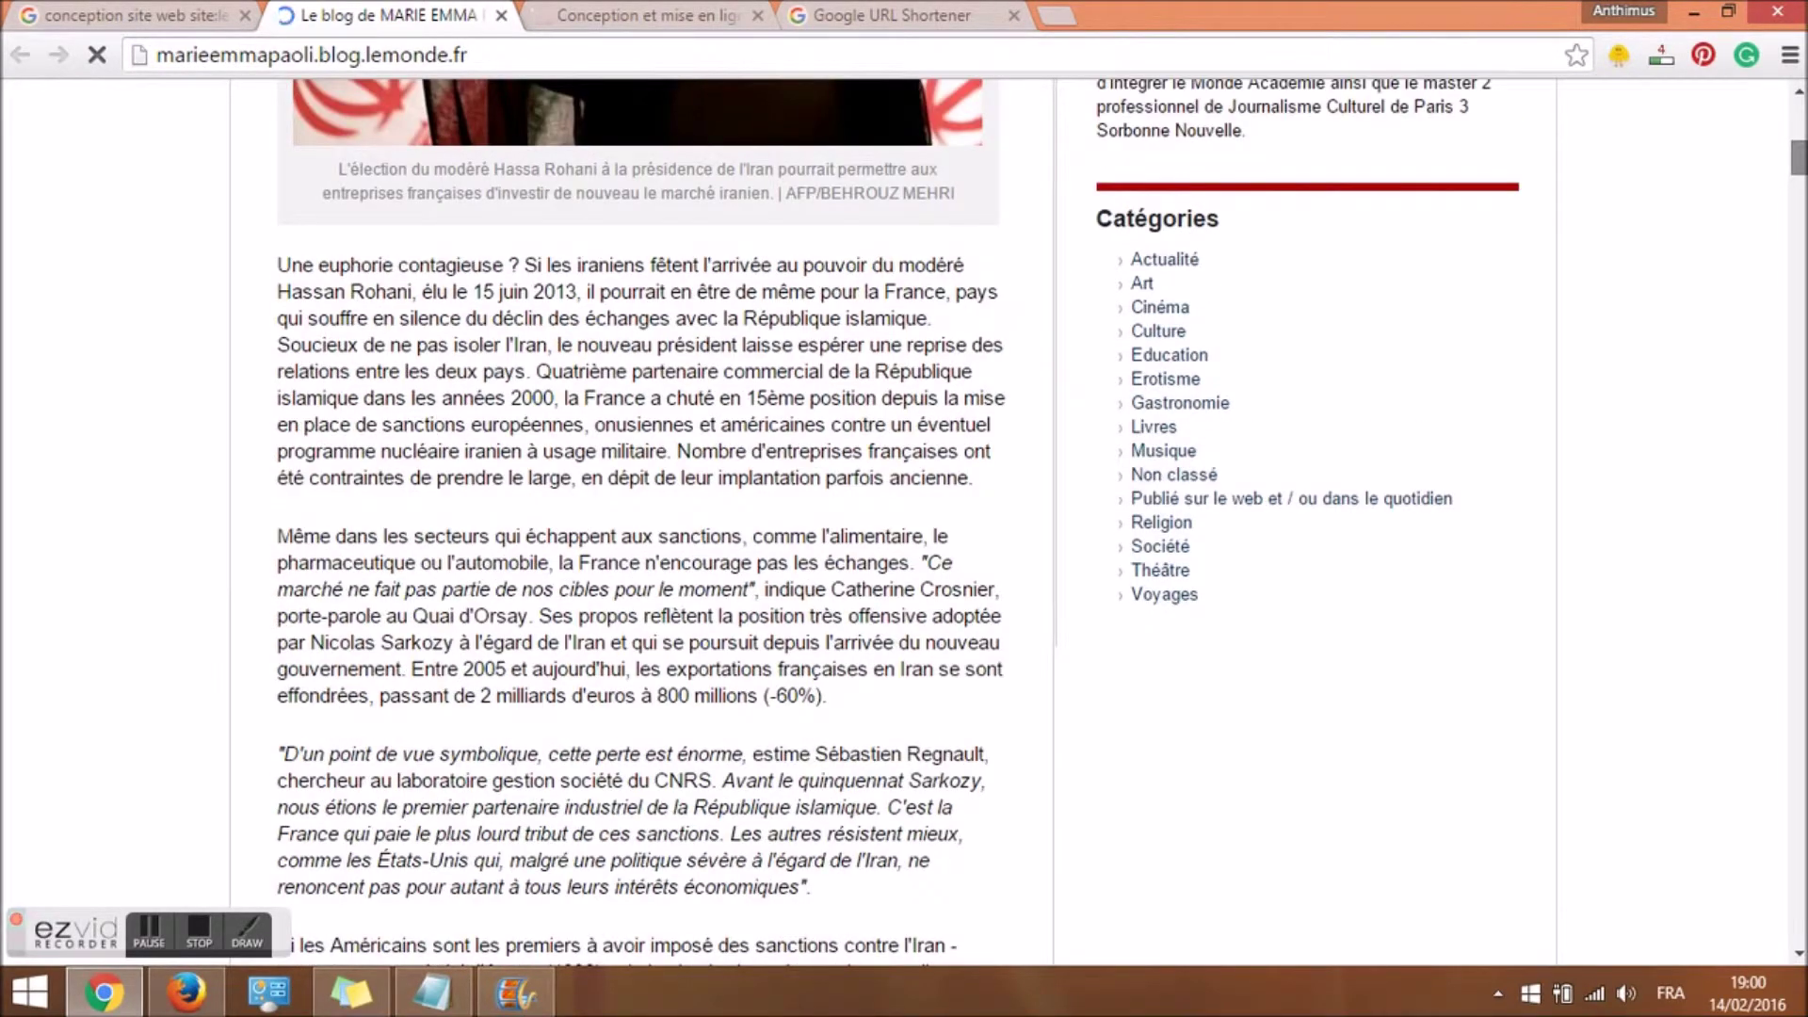
pyautogui.moveTo(1798, 164); pyautogui.dragTo(1798, 311)
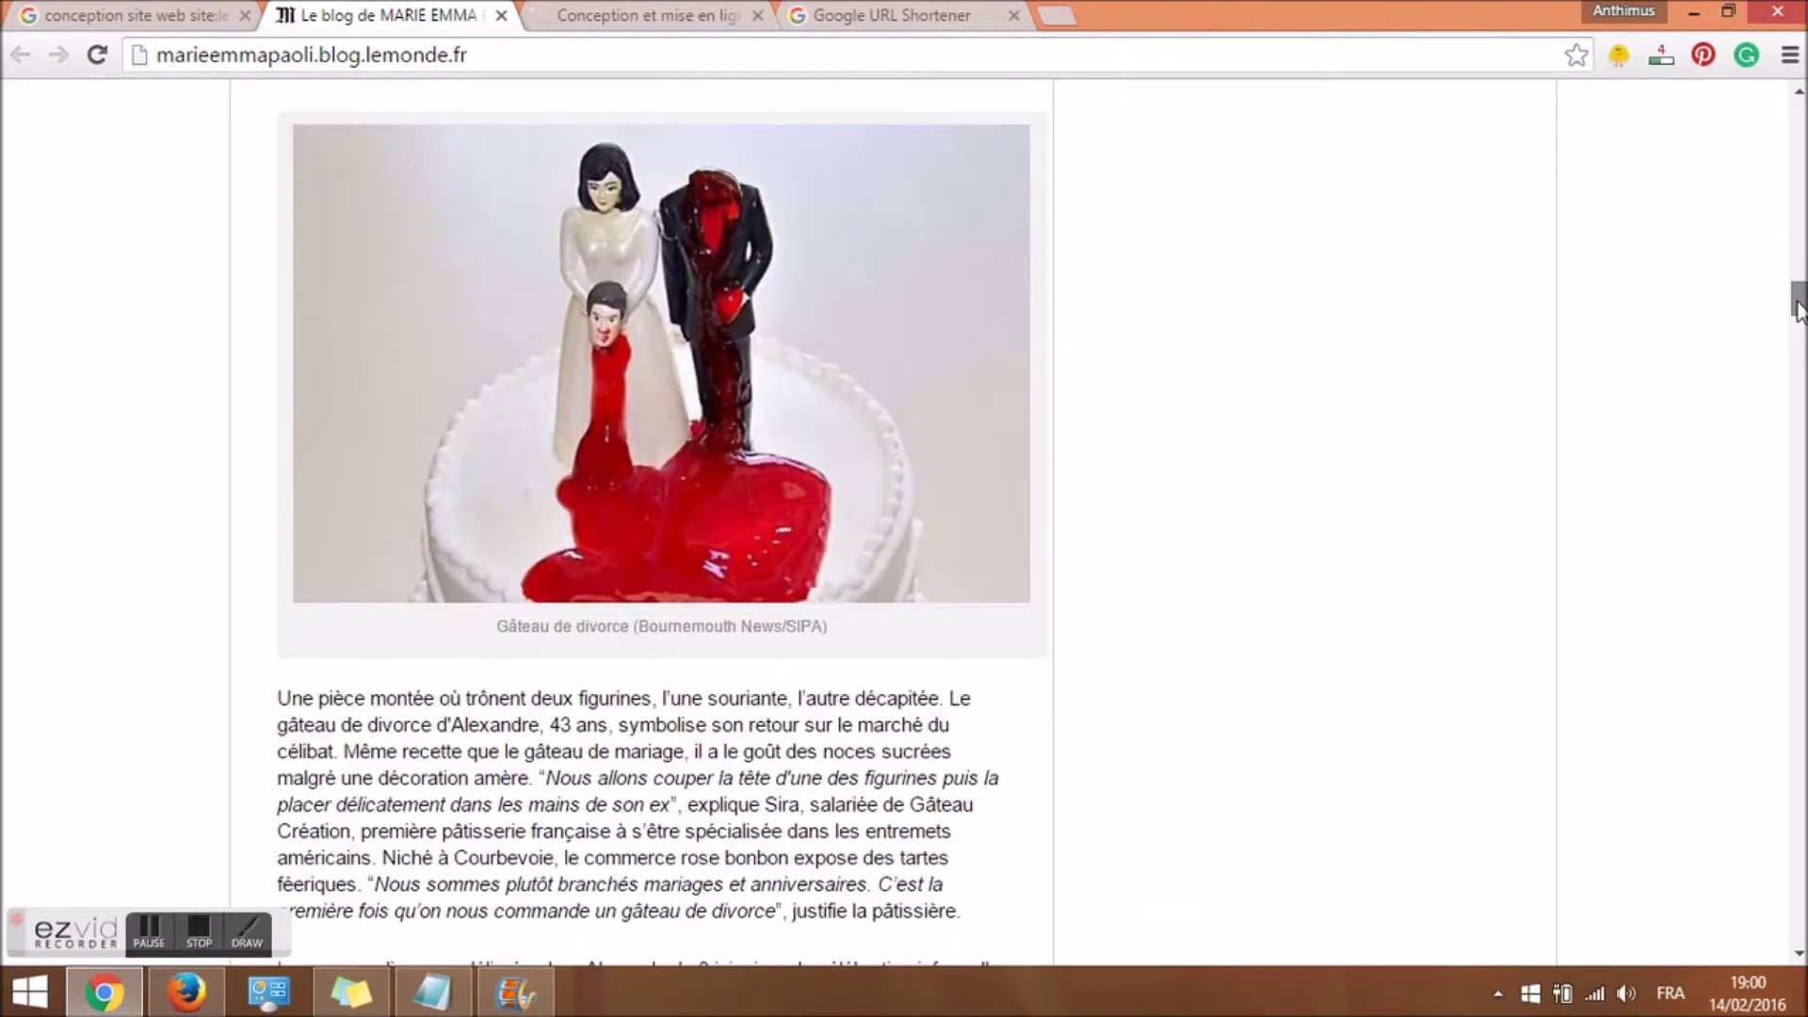
pyautogui.moveTo(1799, 310); pyautogui.dragTo(1798, 926)
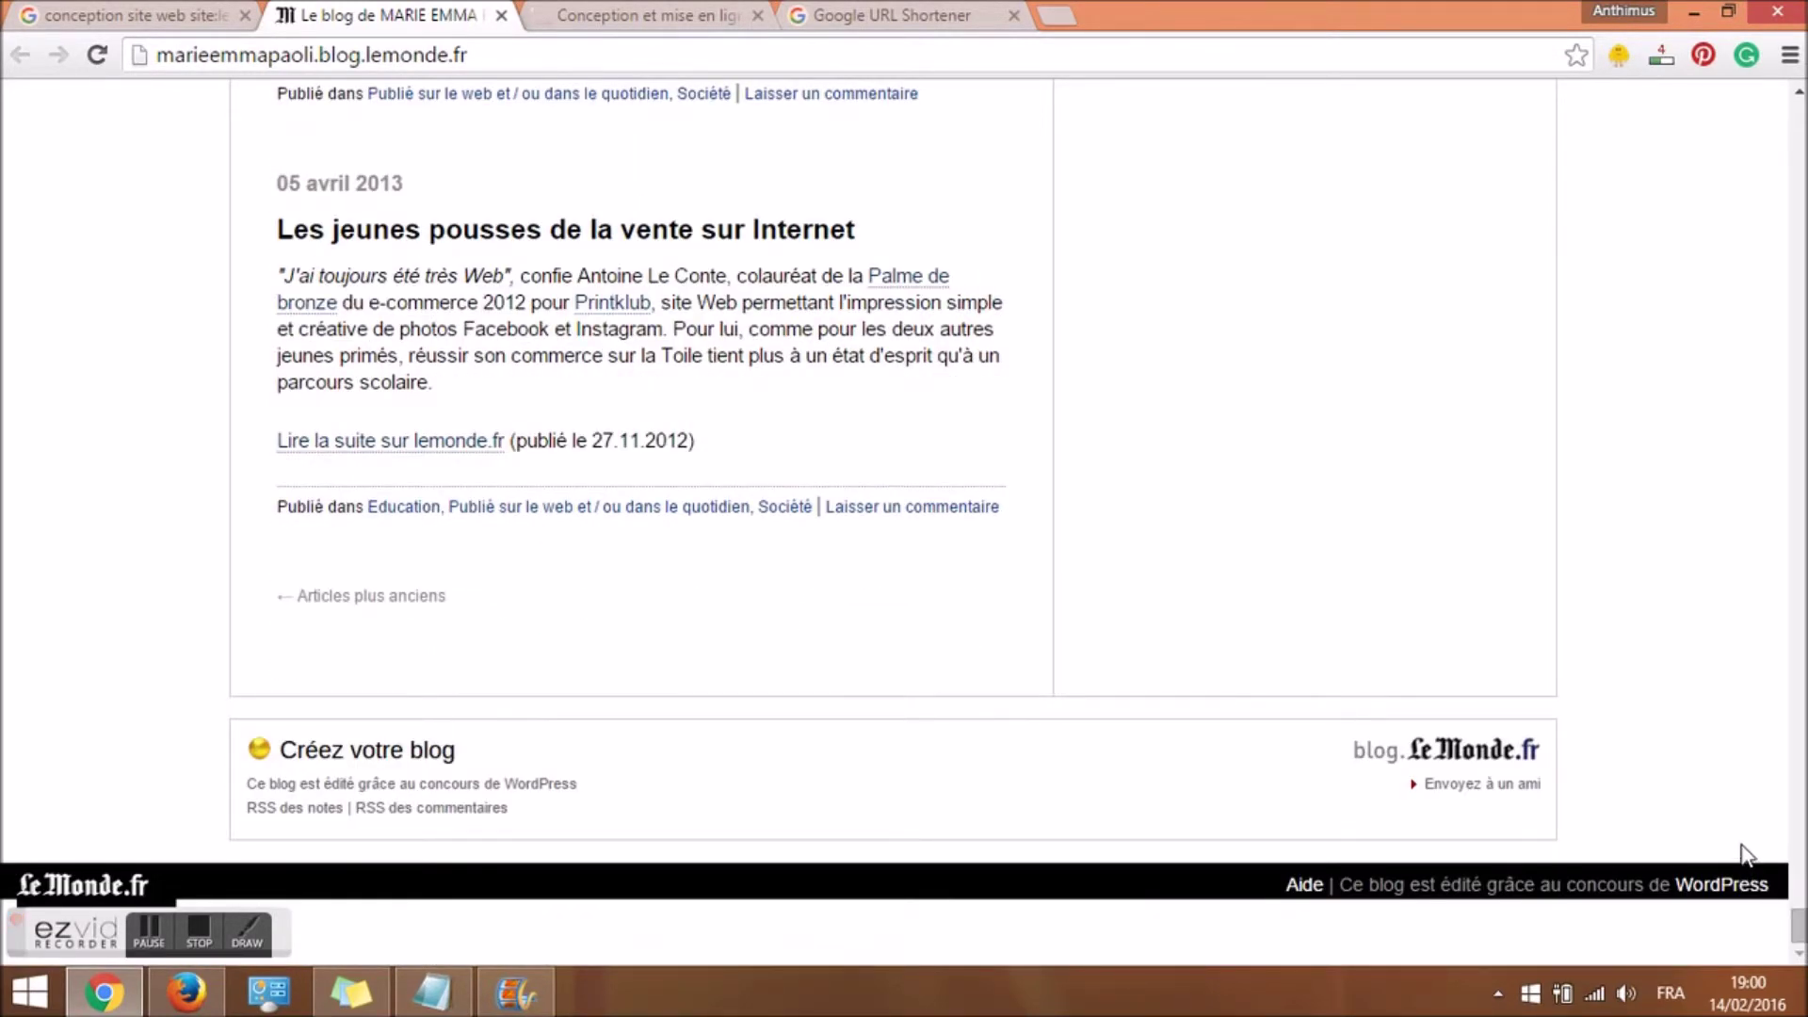
pyautogui.hotkey('alt', 'Left')
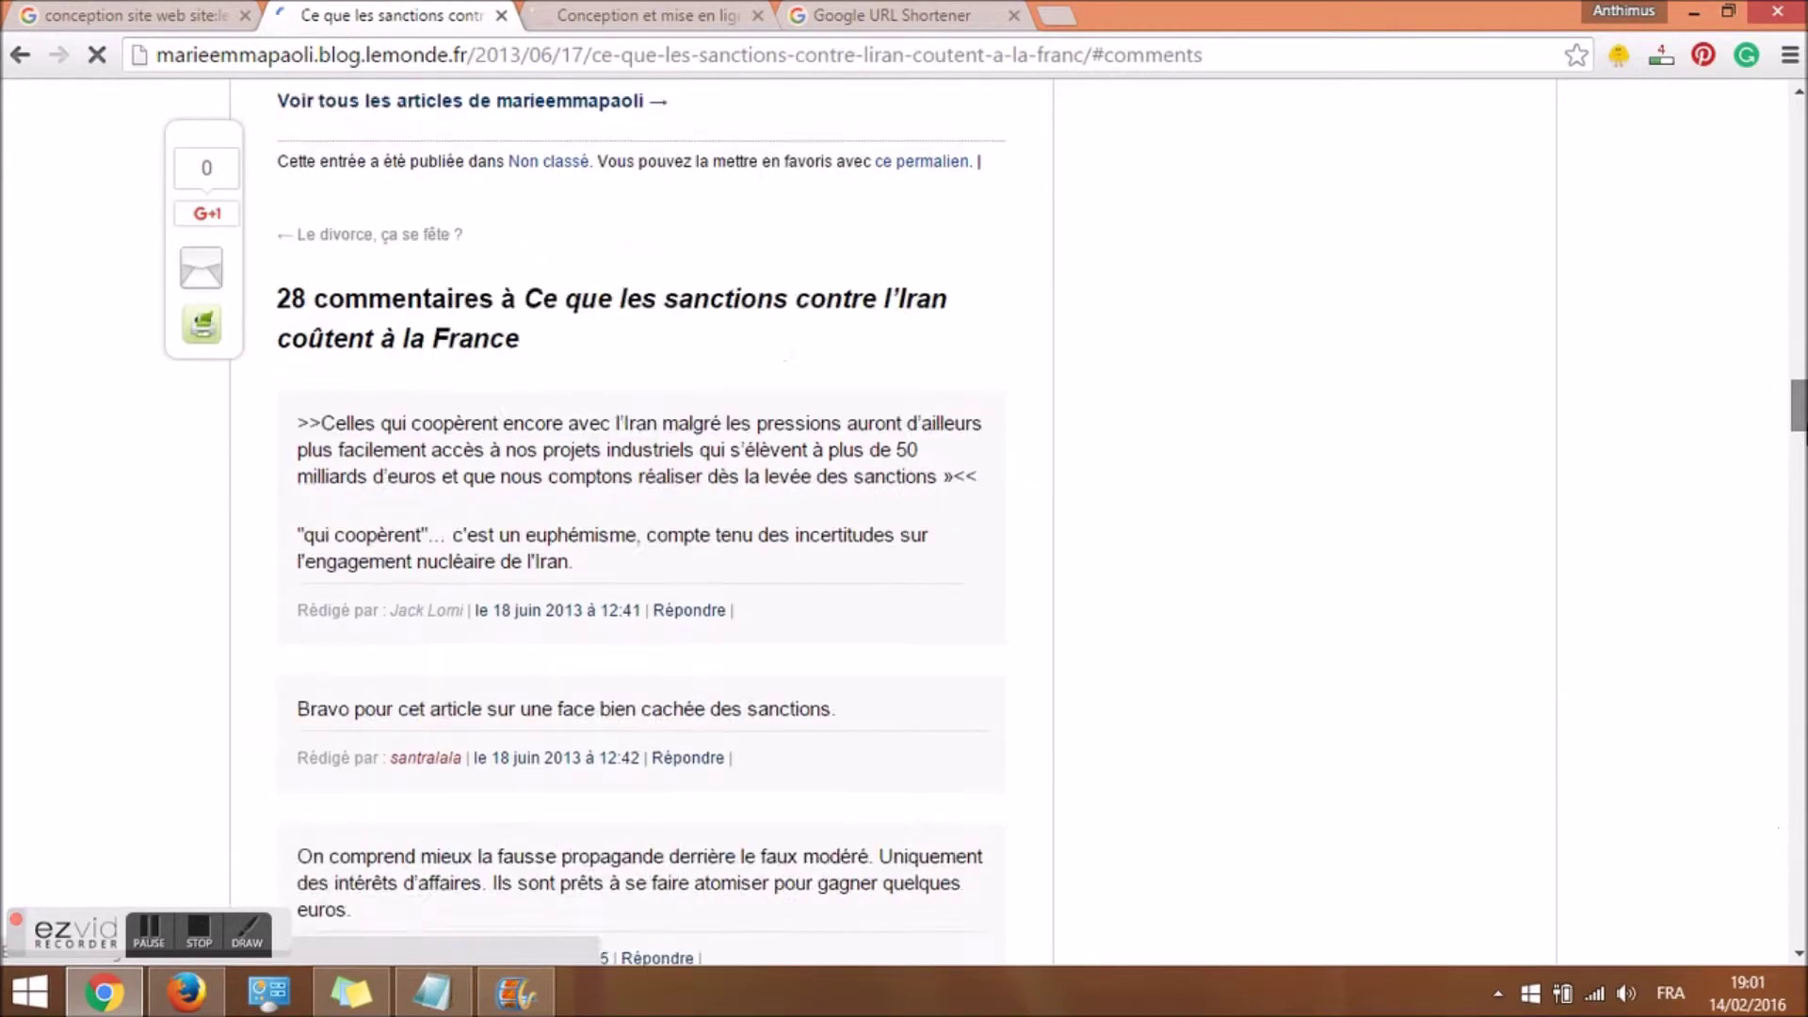
pyautogui.moveTo(1798, 435); pyautogui.dragTo(1798, 918)
# Enter 'Création de blog wordpress' as Nom and fill in the contact e-mail address.
pyautogui.click(424, 259)
pyautogui.click(414, 311)
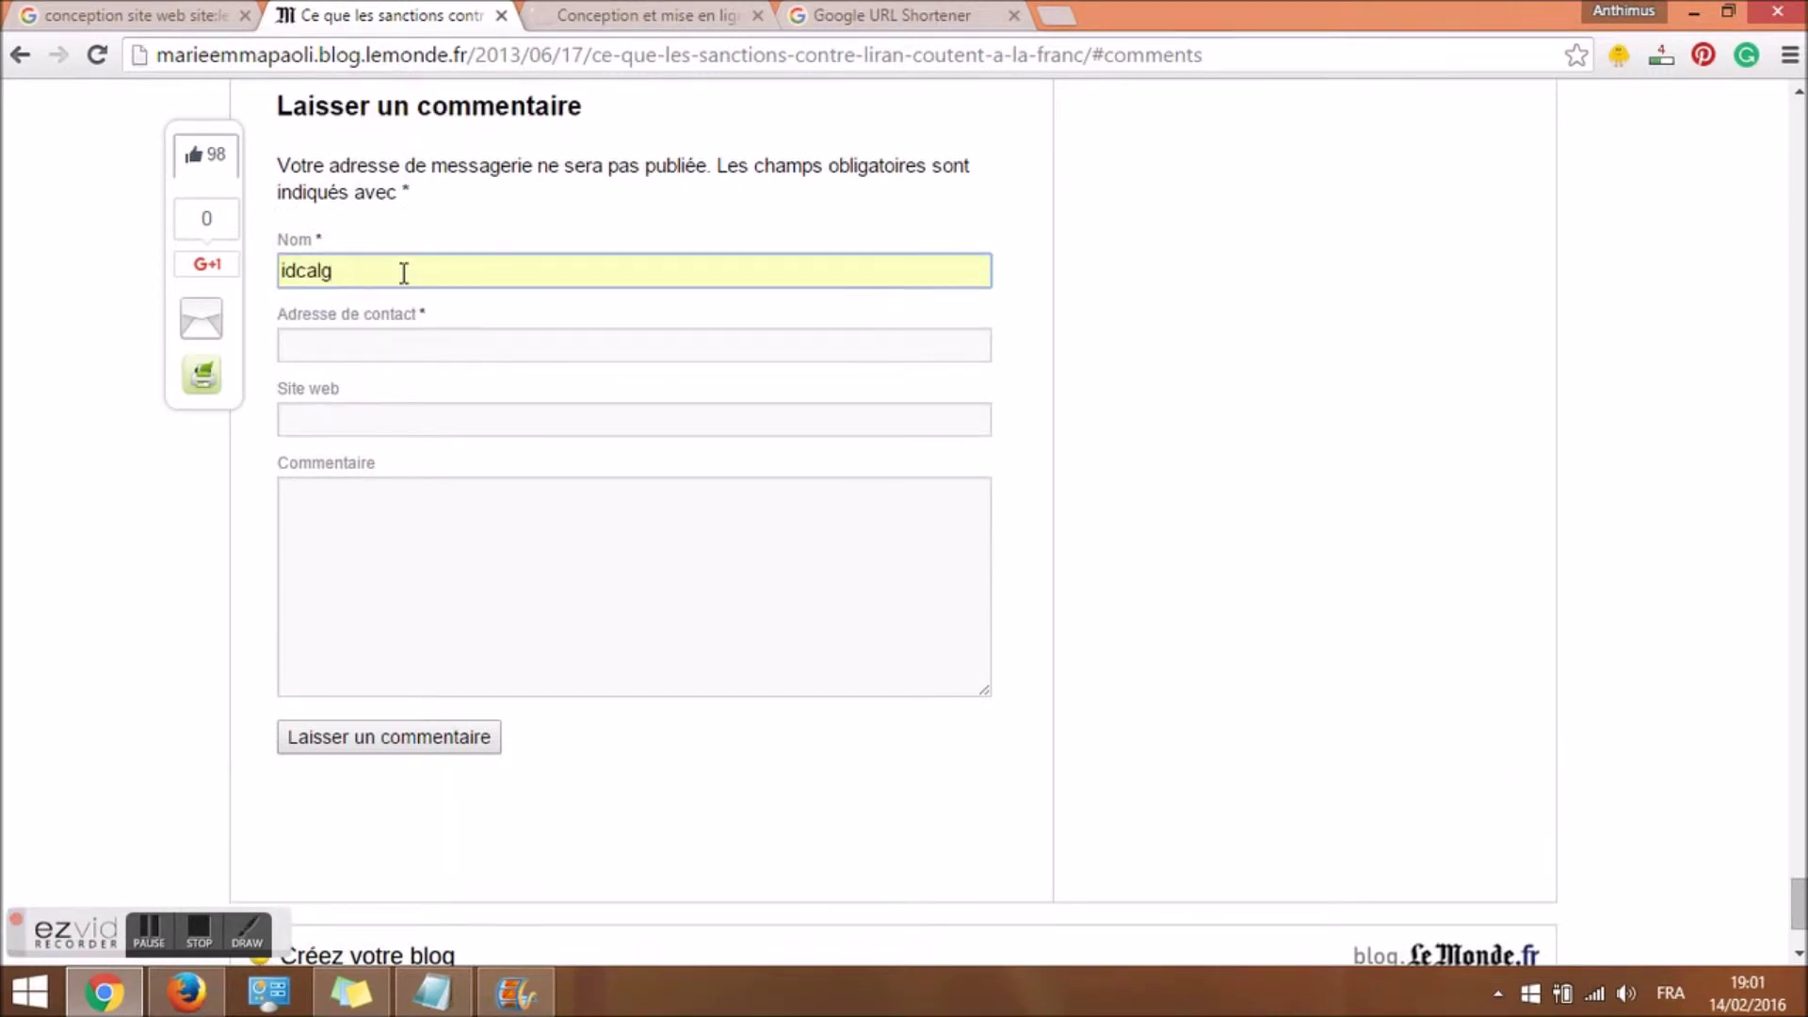
pyautogui.doubleClick(404, 272)
pyautogui.write('Création de blog wordpress')
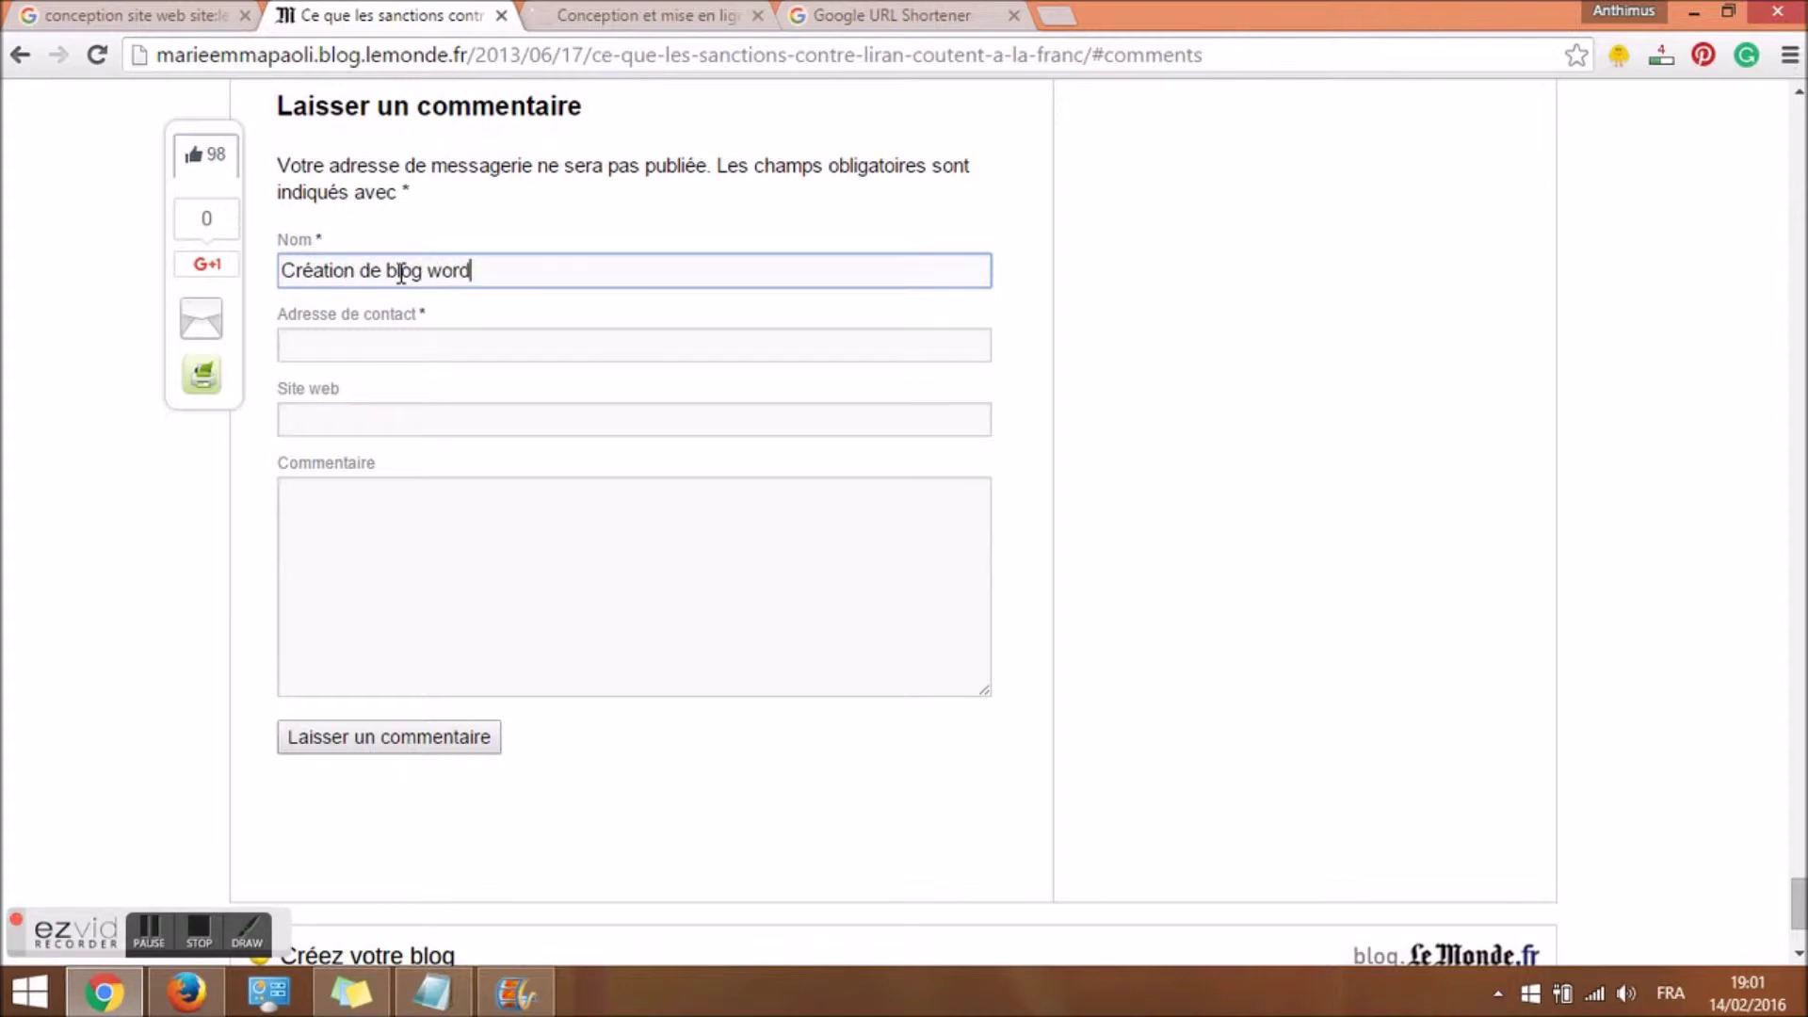
pyautogui.click(424, 341)
pyautogui.click(453, 341)
pyautogui.click(456, 360)
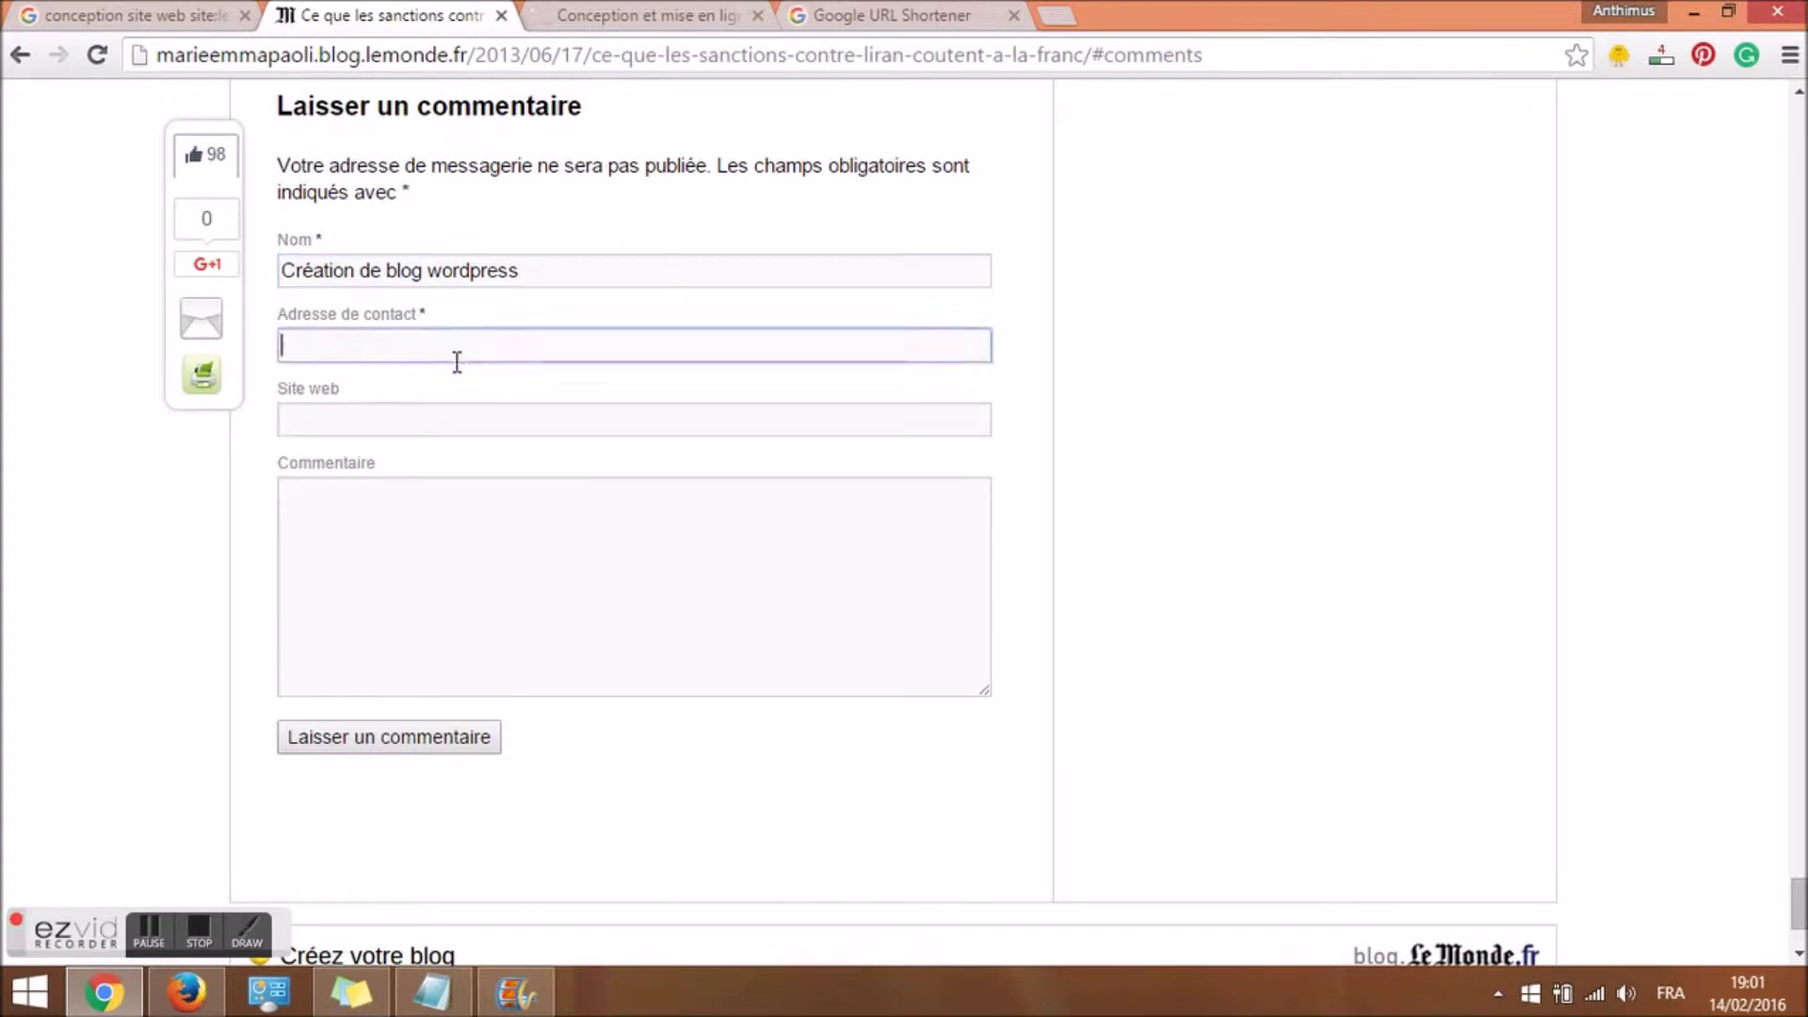
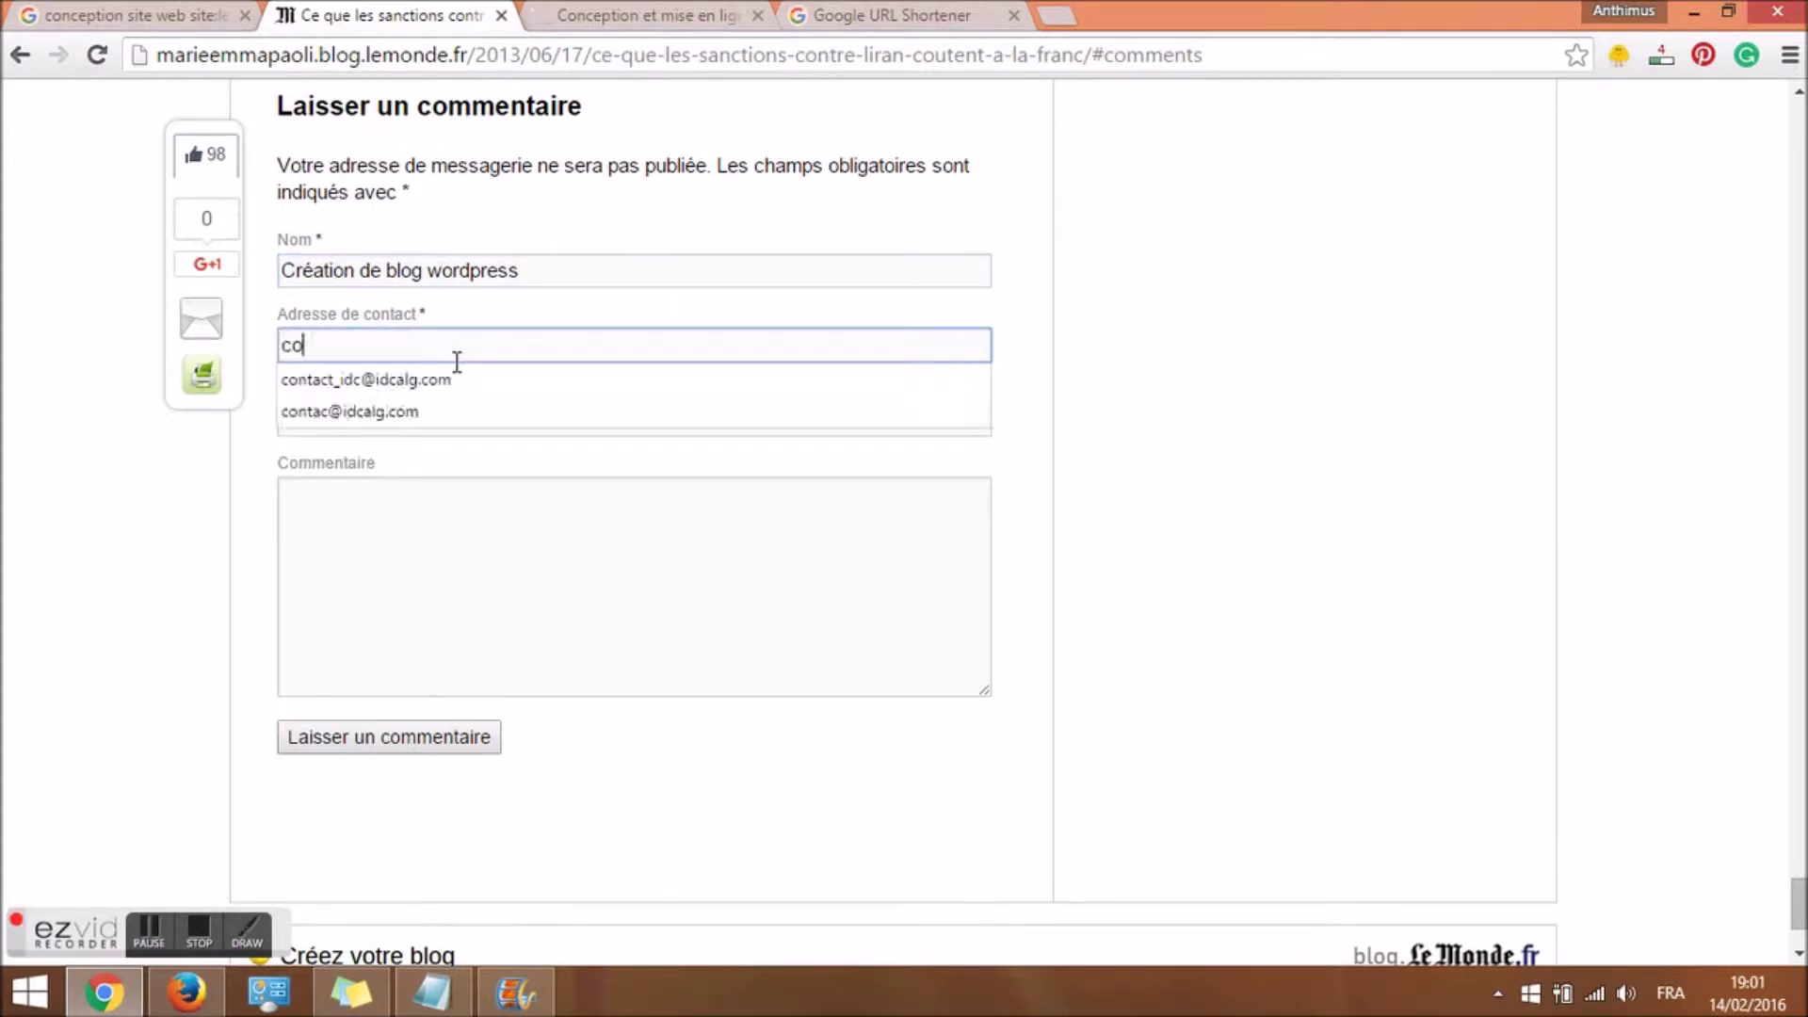
pyautogui.press('Tab')
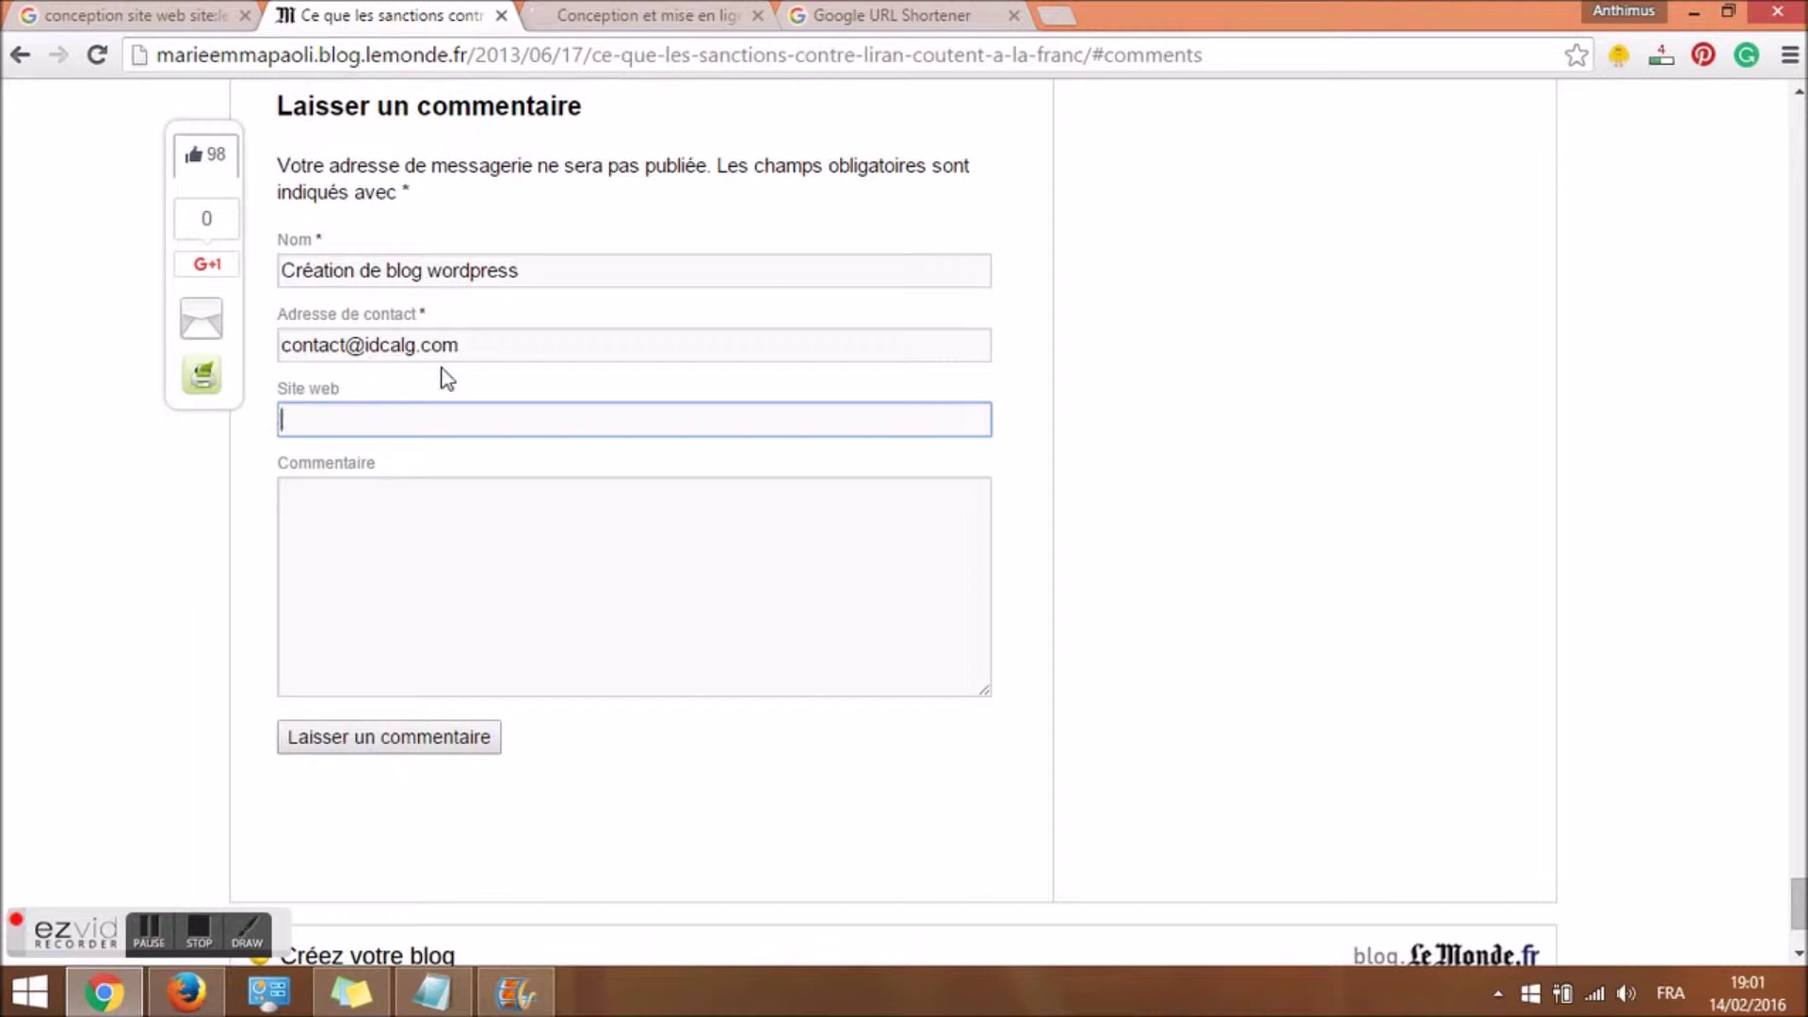
pyautogui.click(351, 992)
pyautogui.rightClick(1423, 264)
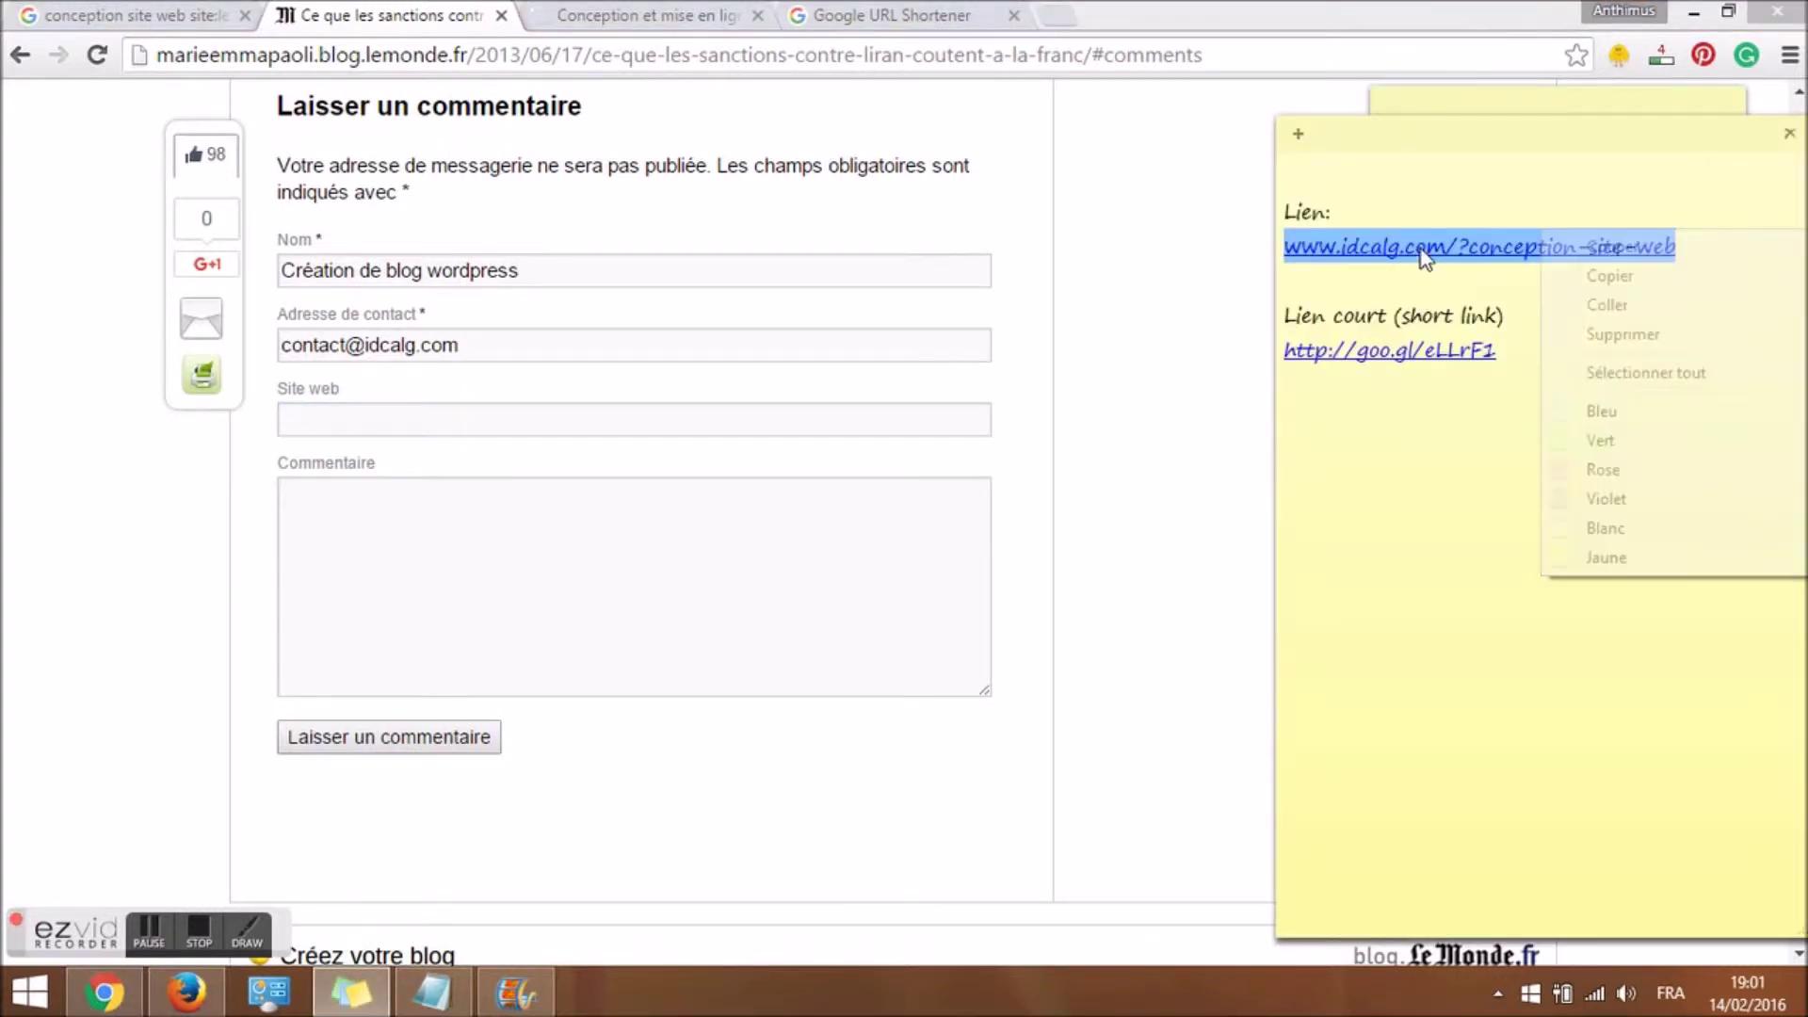
pyautogui.click(1606, 276)
pyautogui.click(670, 419)
pyautogui.rightClick(670, 421)
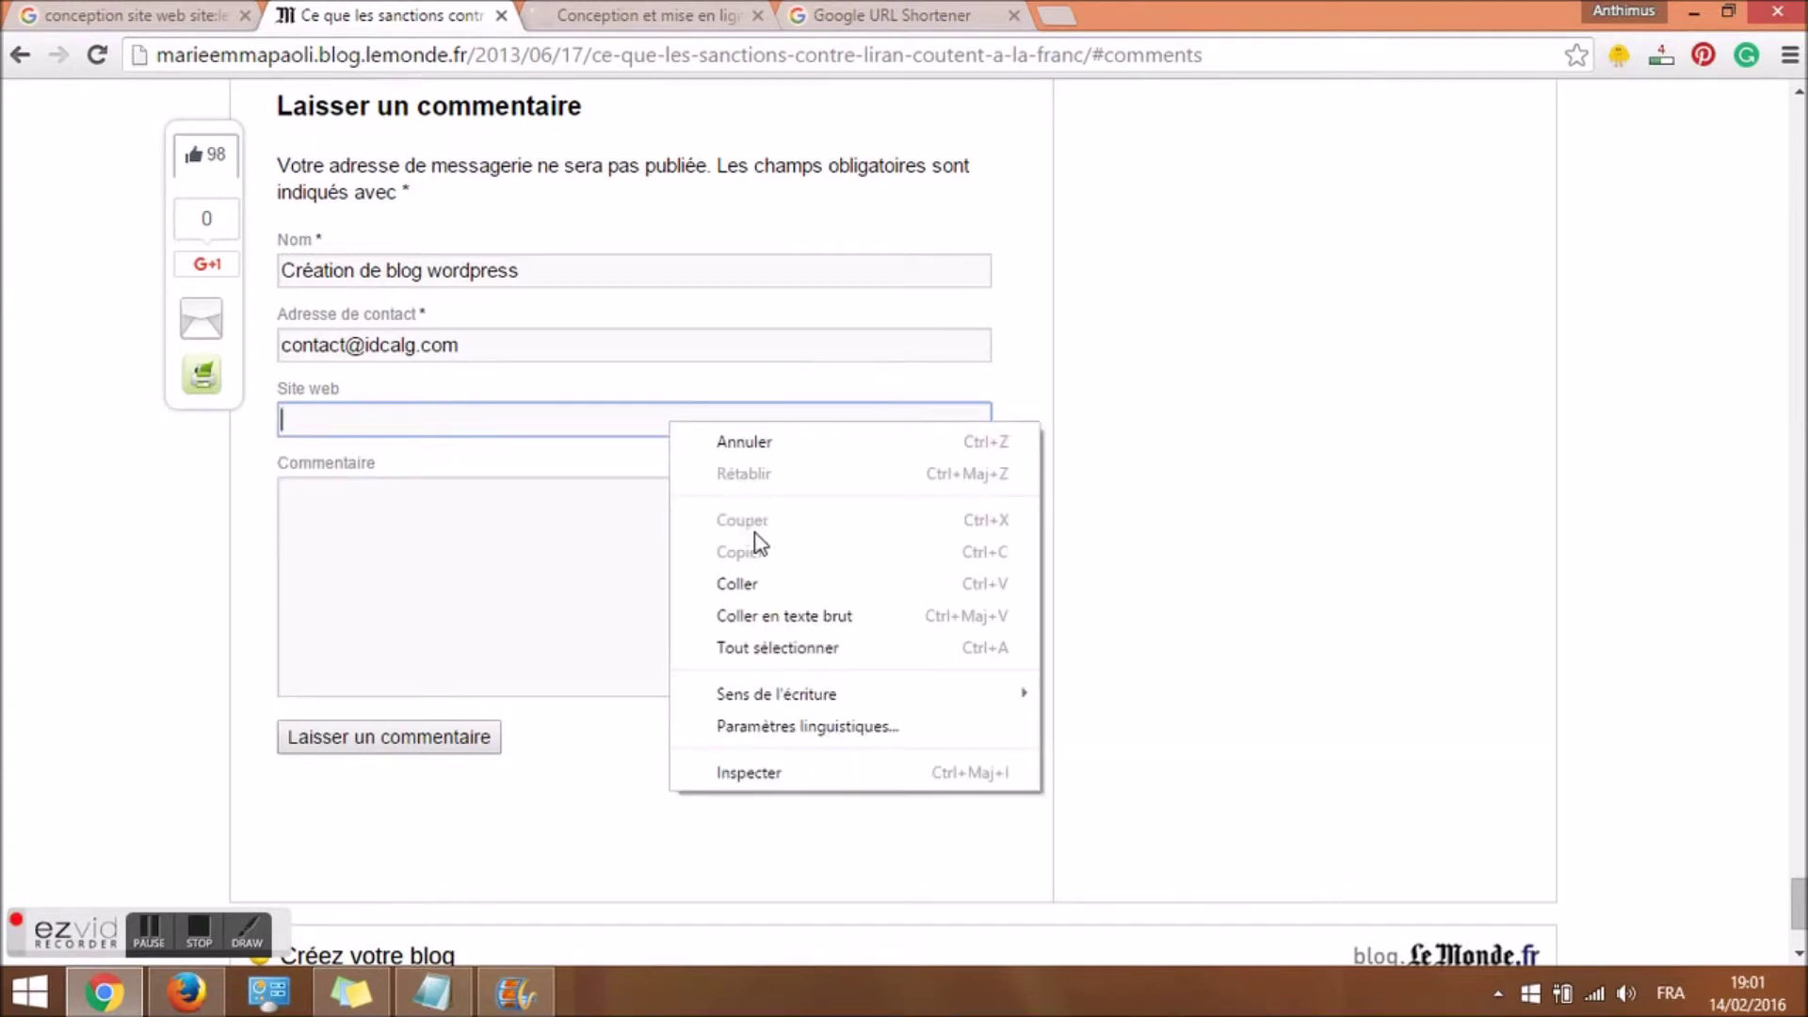
pyautogui.click(747, 581)
# Write the comment 'Très bon article!' and submit it.
pyautogui.click(602, 576)
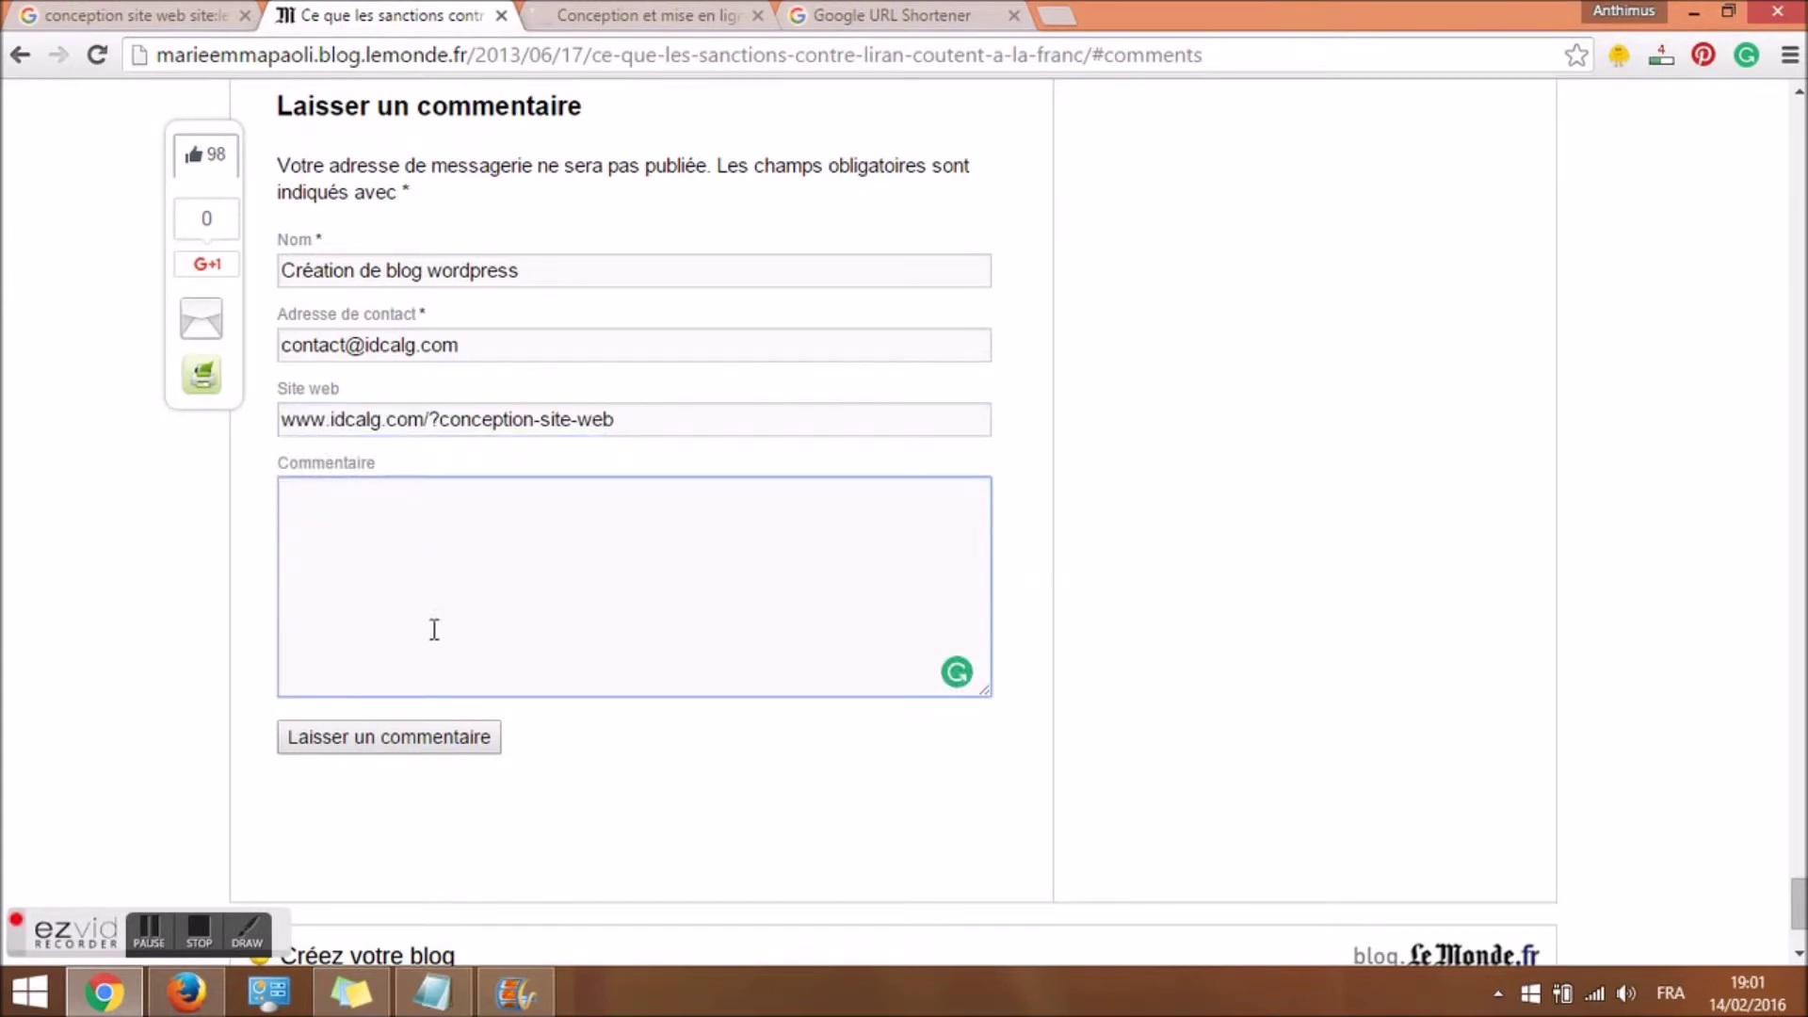
pyautogui.scroll(10, 632, 518)
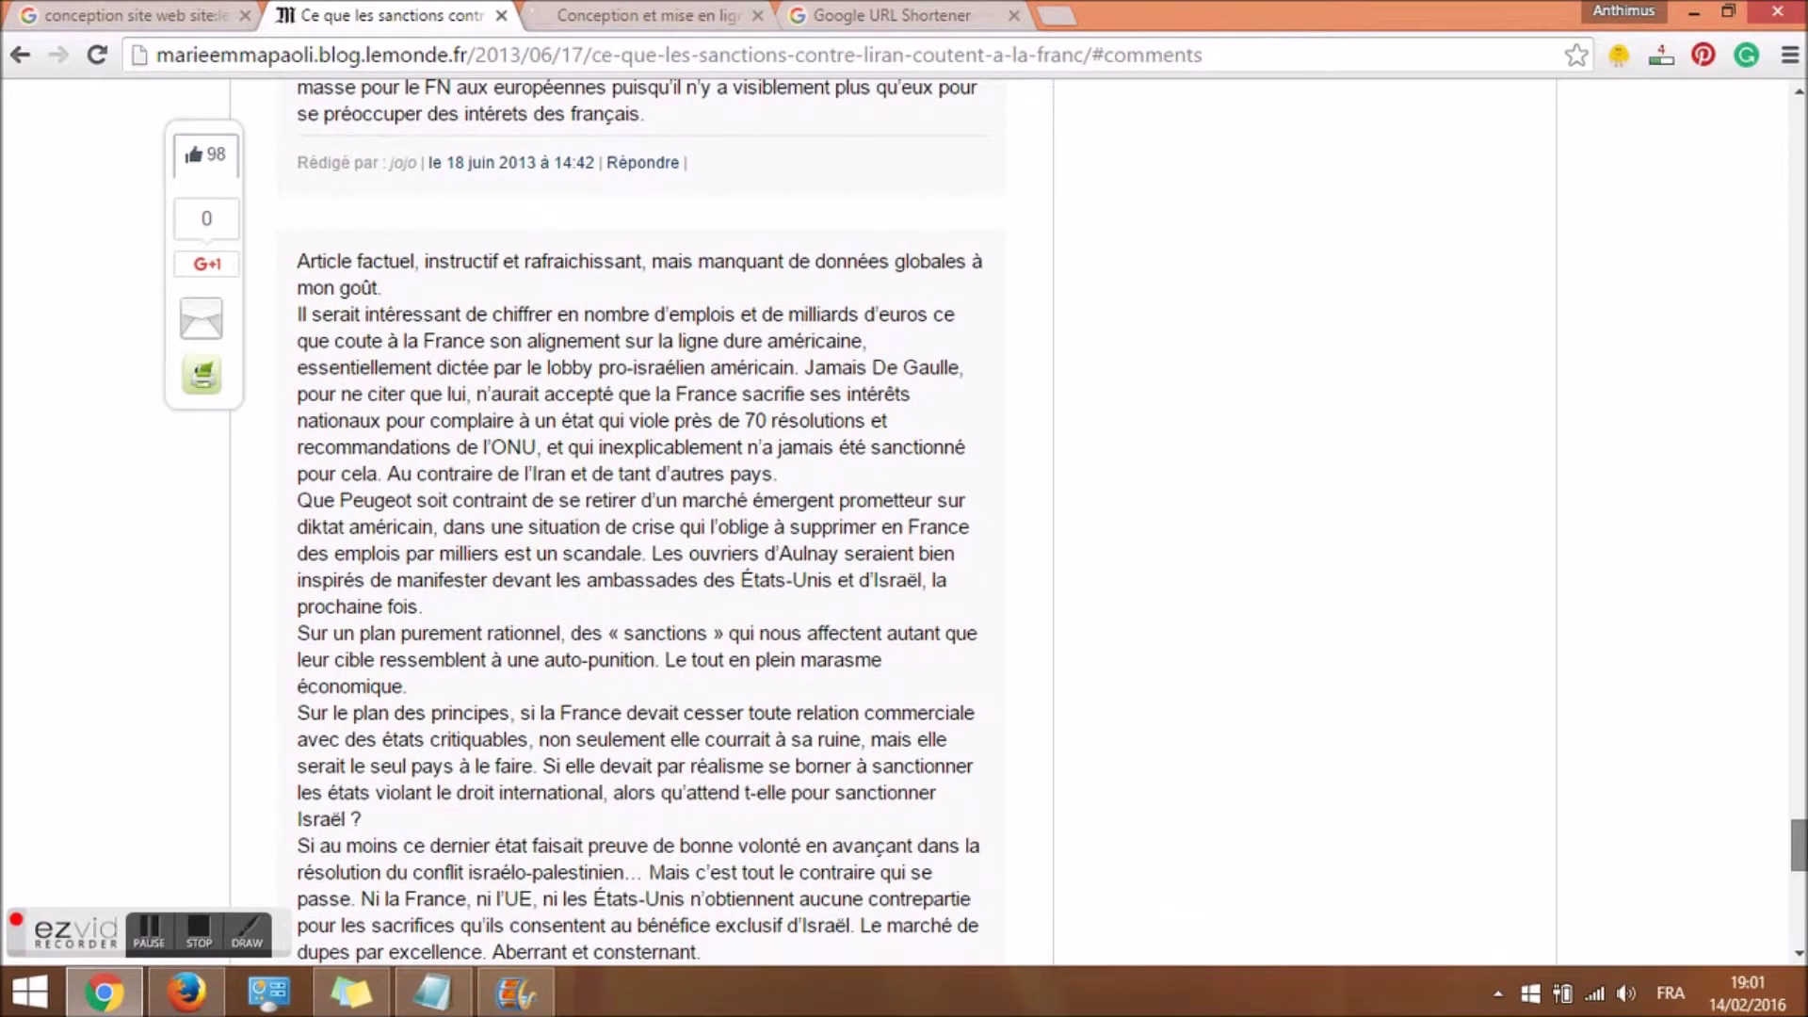
pyautogui.scroll(1, 633, 517)
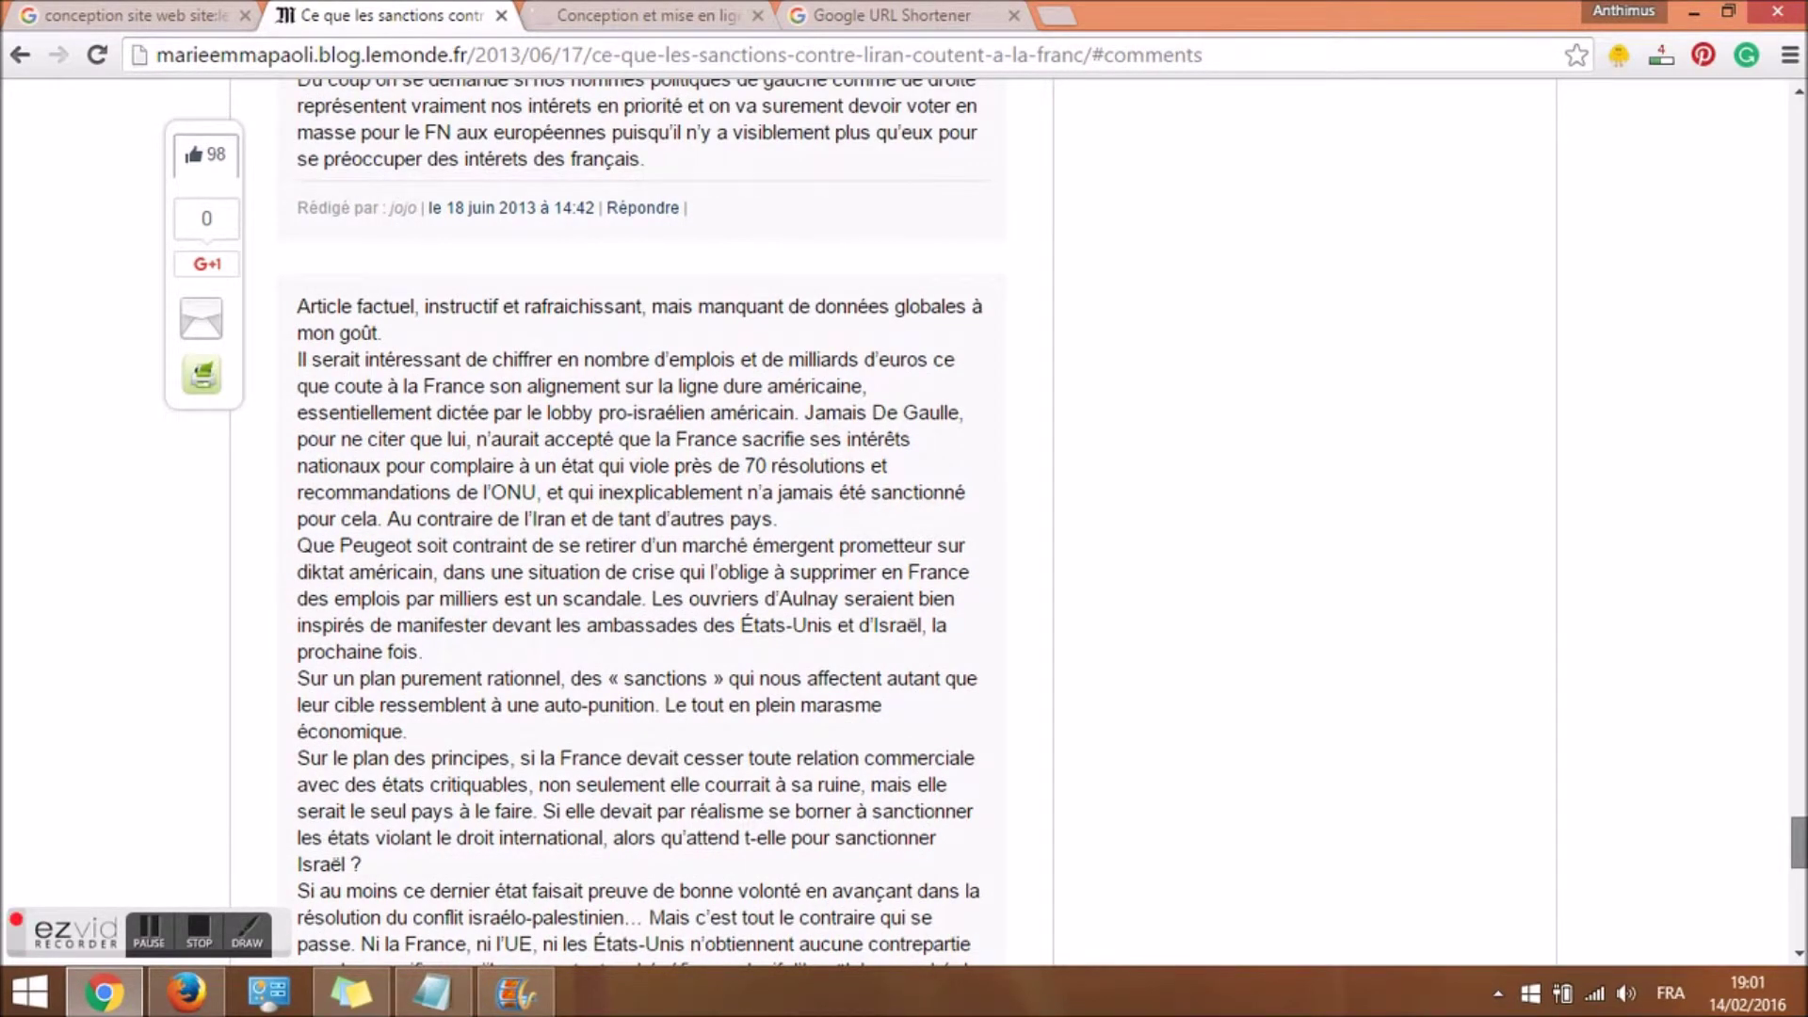
pyautogui.scroll(-10, 1578, 848)
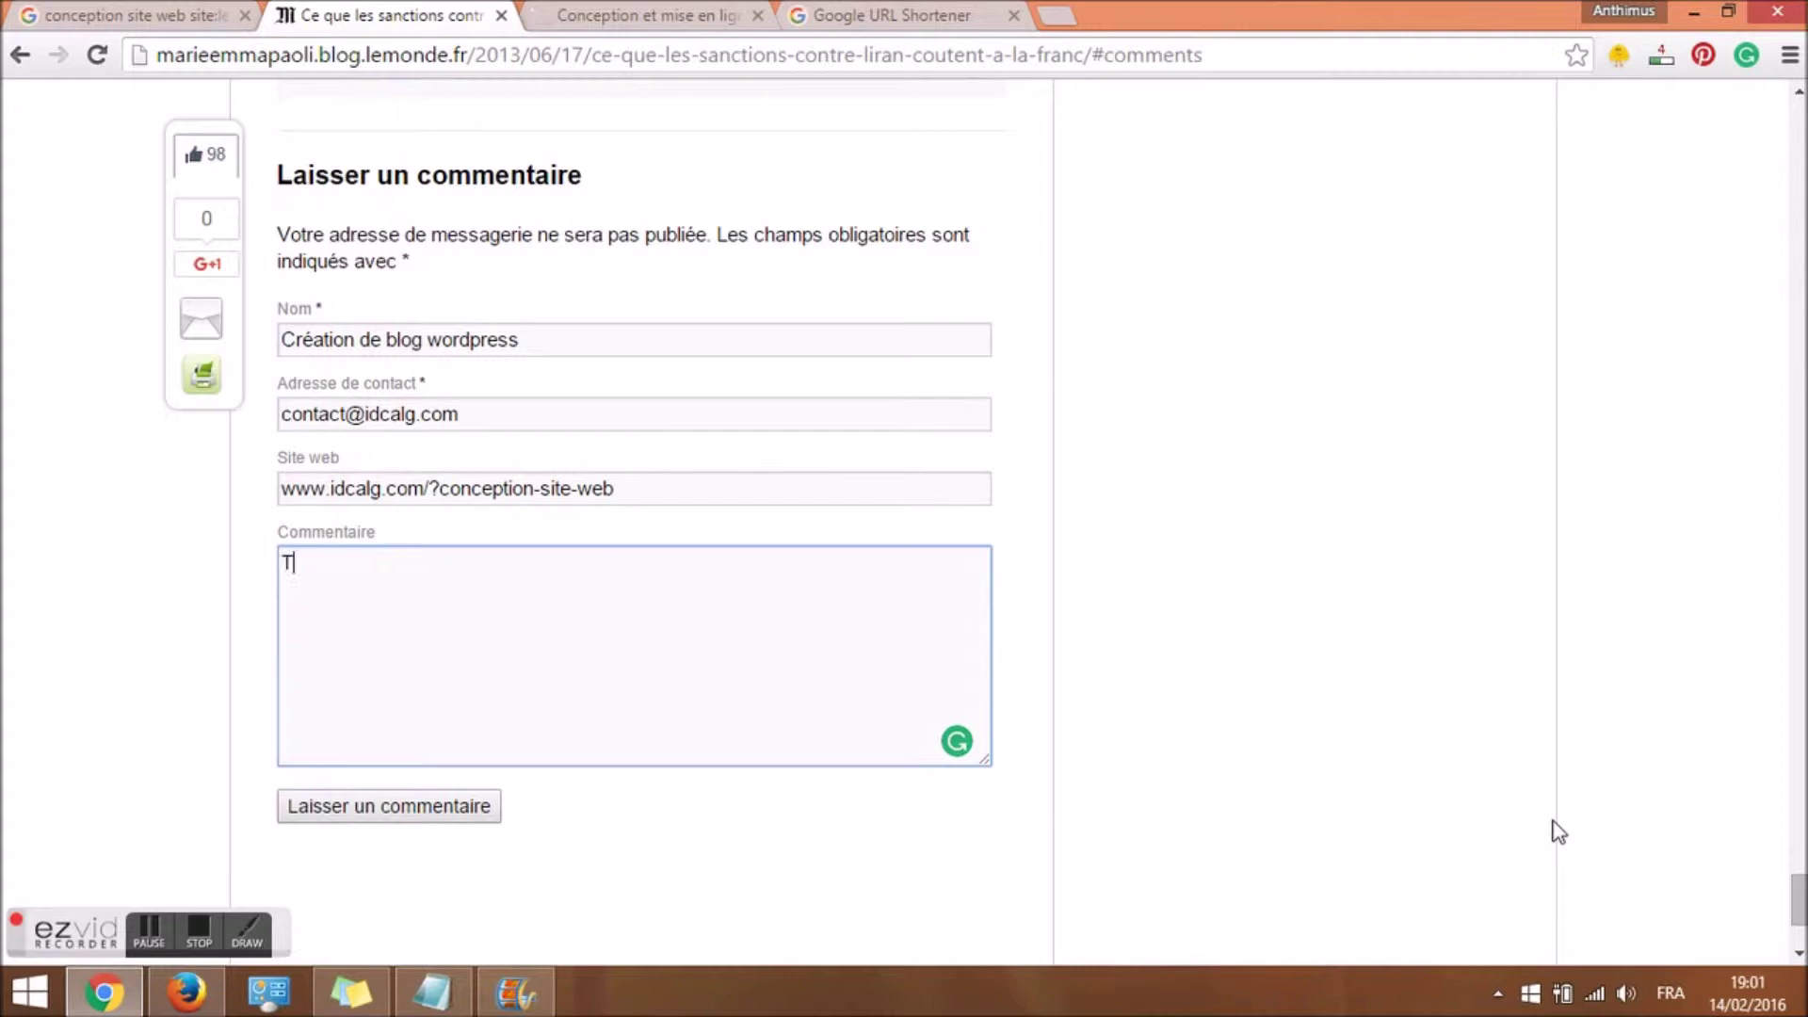
pyautogui.write('rès bon article!')
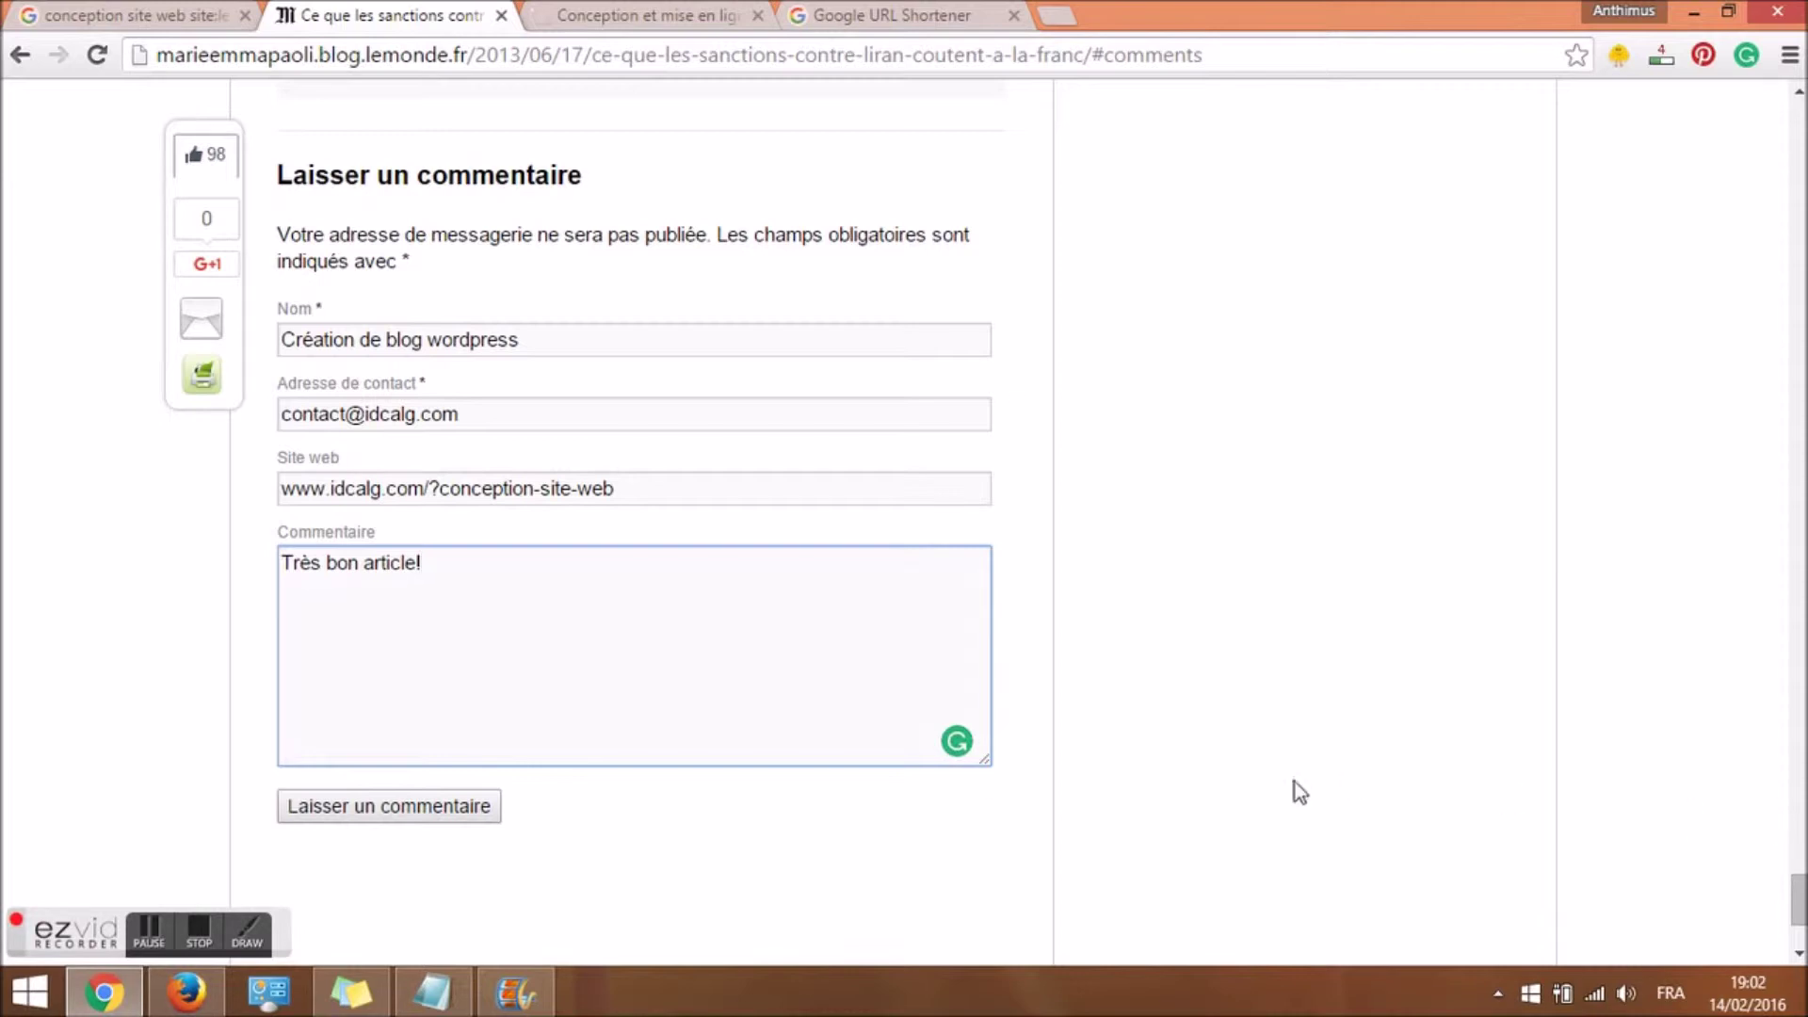
pyautogui.click(413, 821)
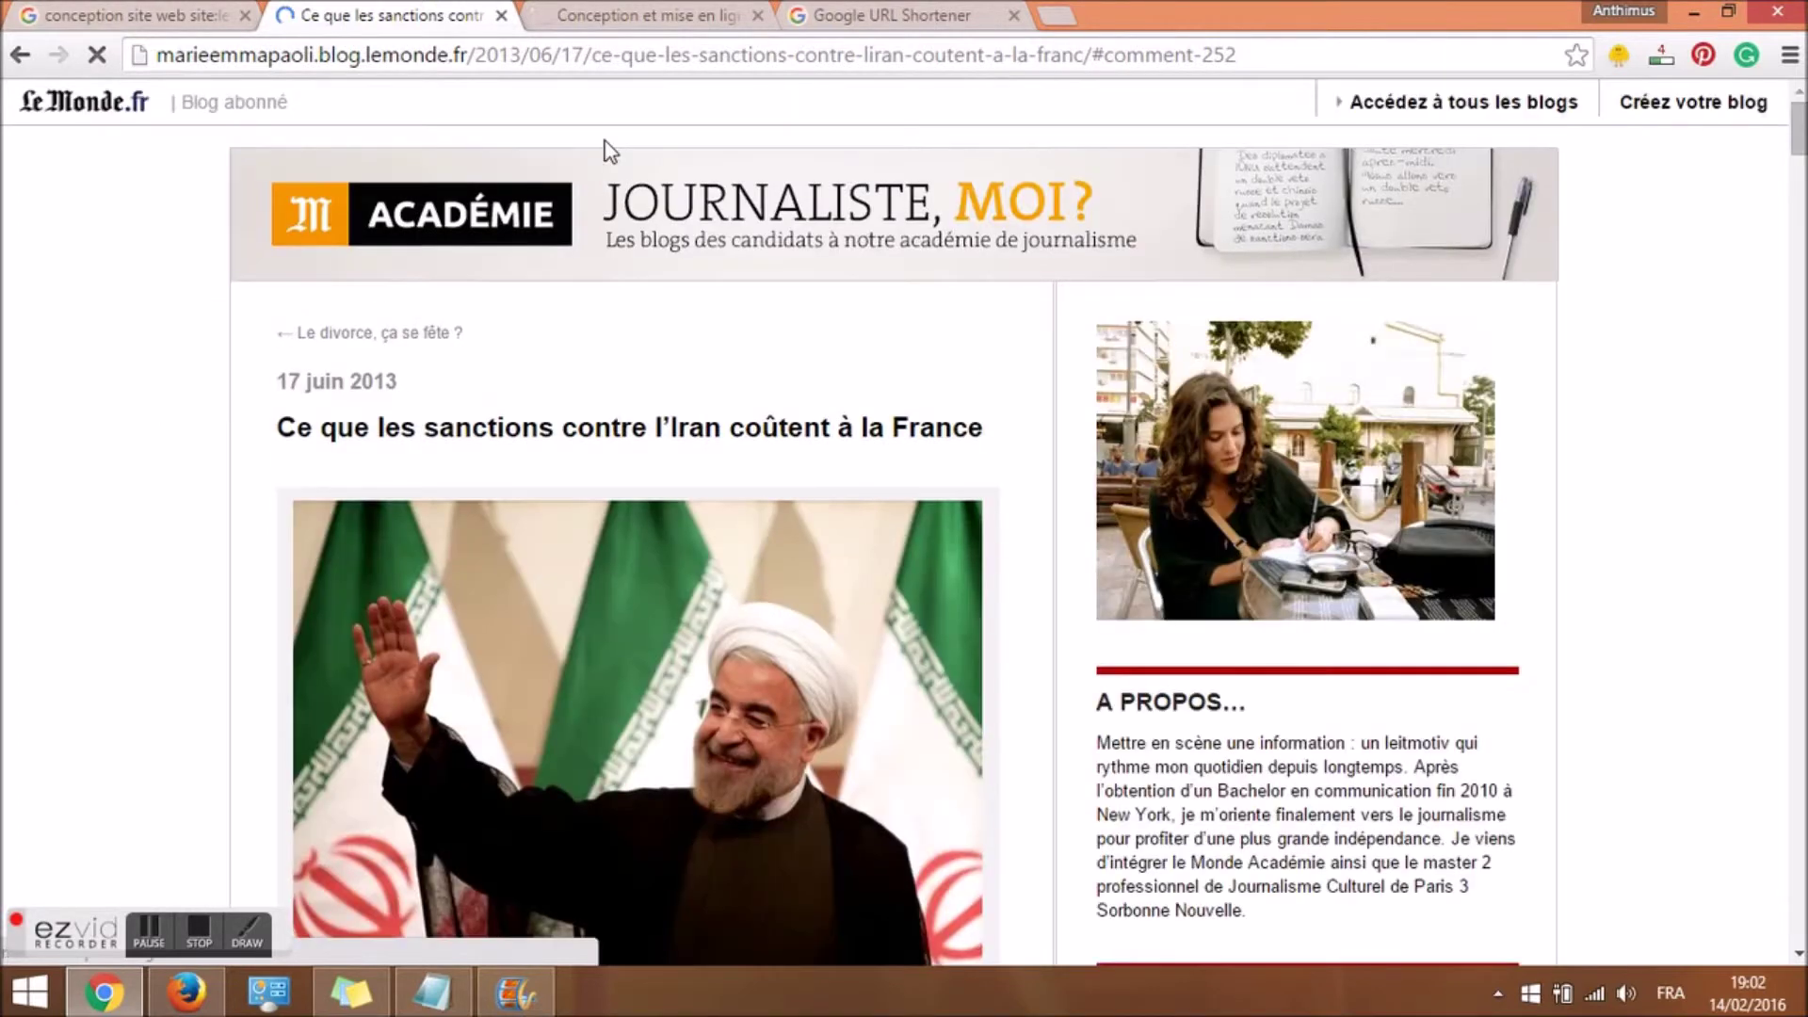
# Close the blog tab and search conception site web intext:commentaires instead of the lemonde.fr query.
pyautogui.hotkey('ctrl', 'w')
pyautogui.doubleClick(637, 118)
pyautogui.moveTo(709, 120); pyautogui.dragTo(374, 114)
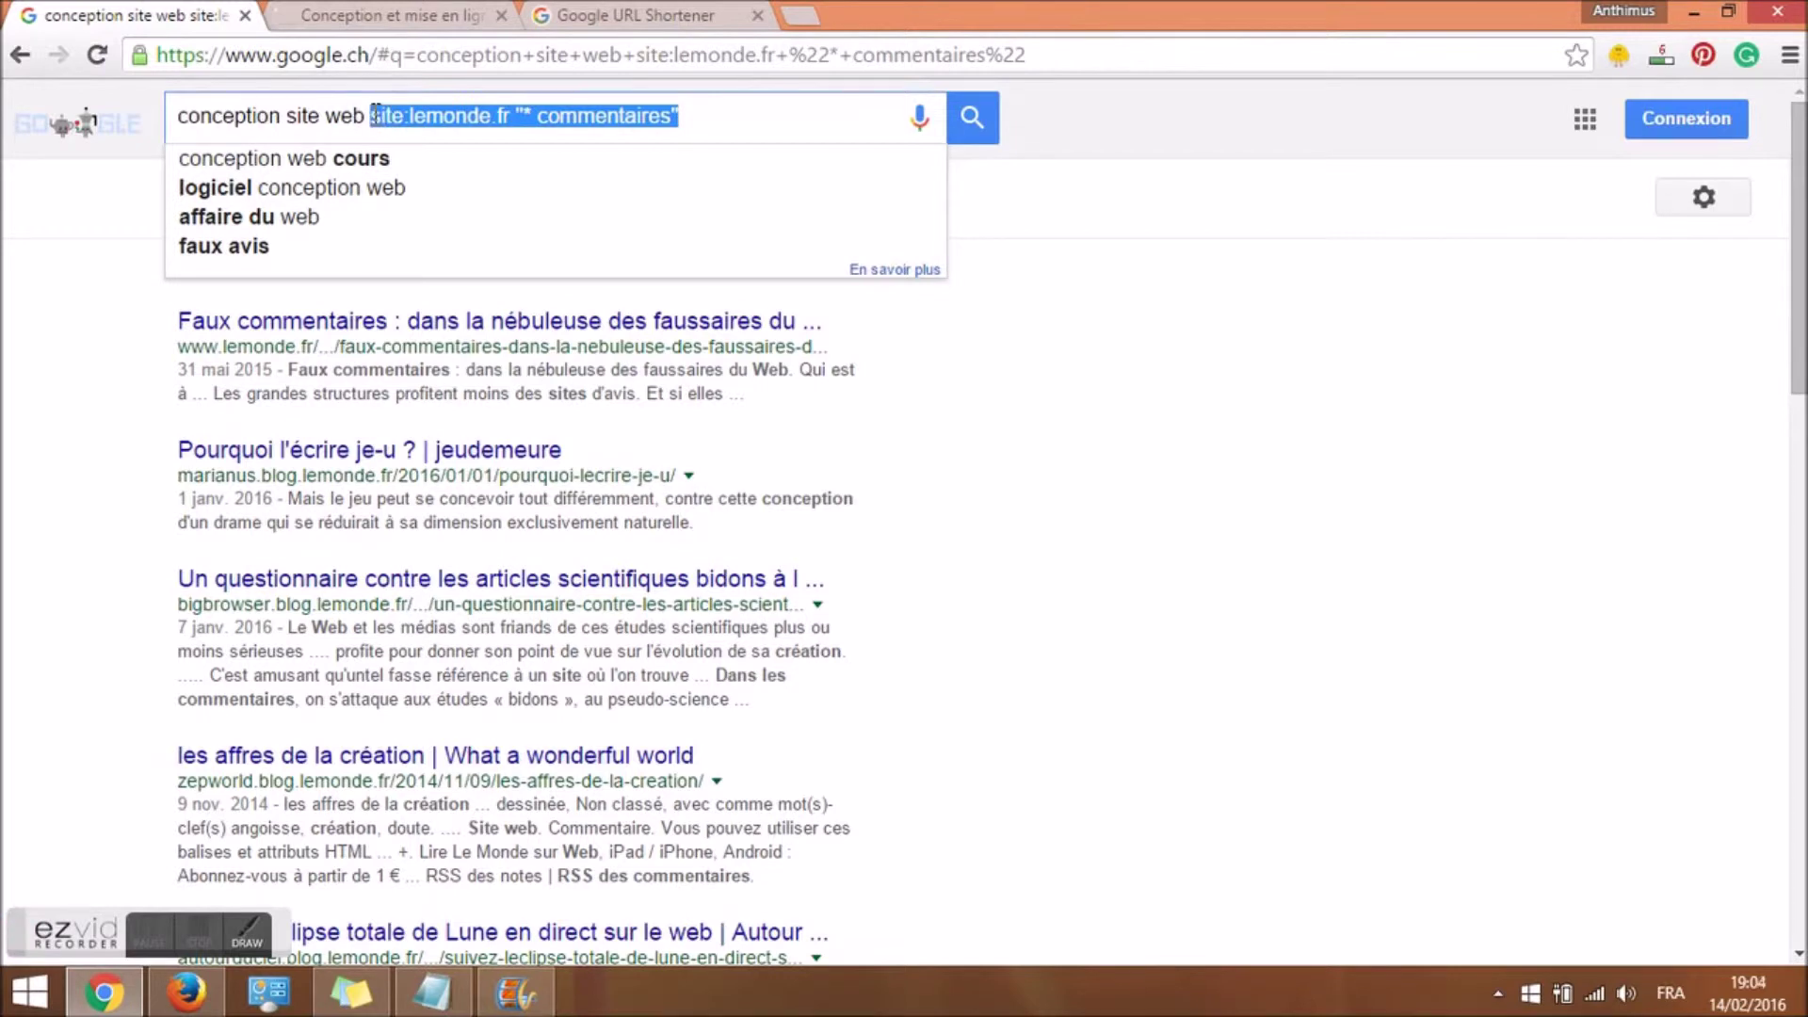
pyautogui.press('BackSpace')
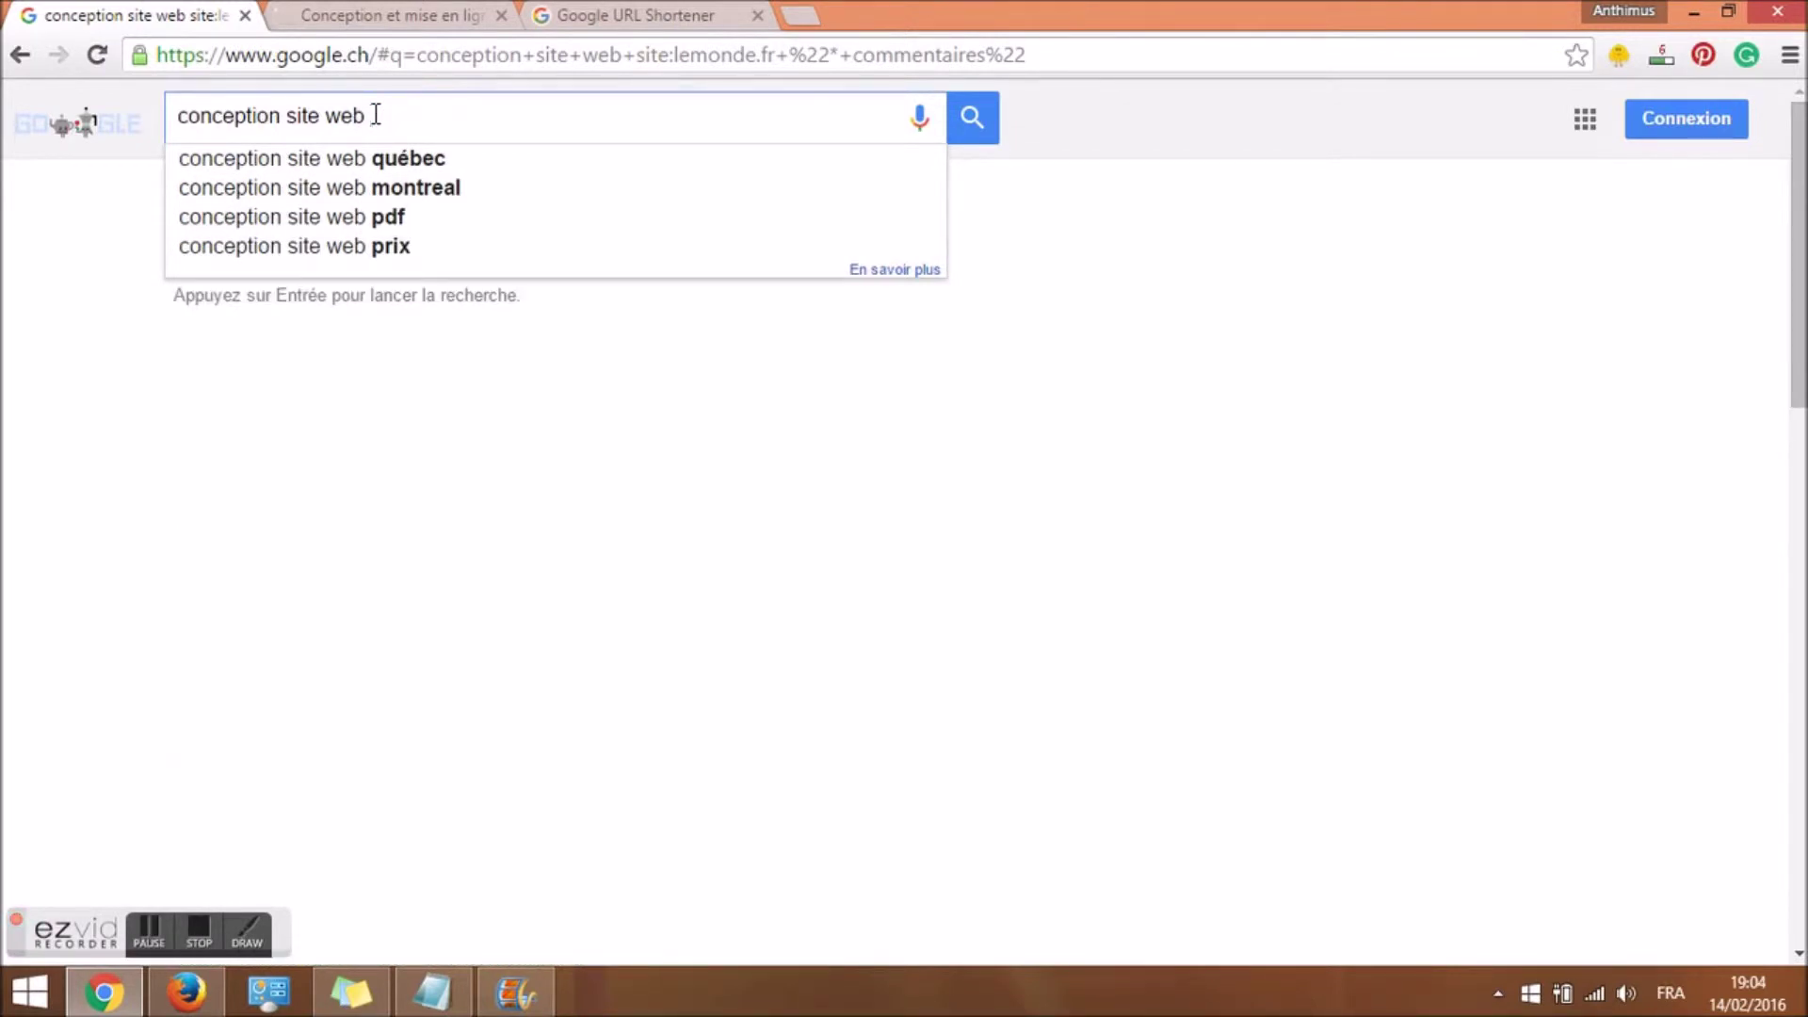
pyautogui.write('intext')
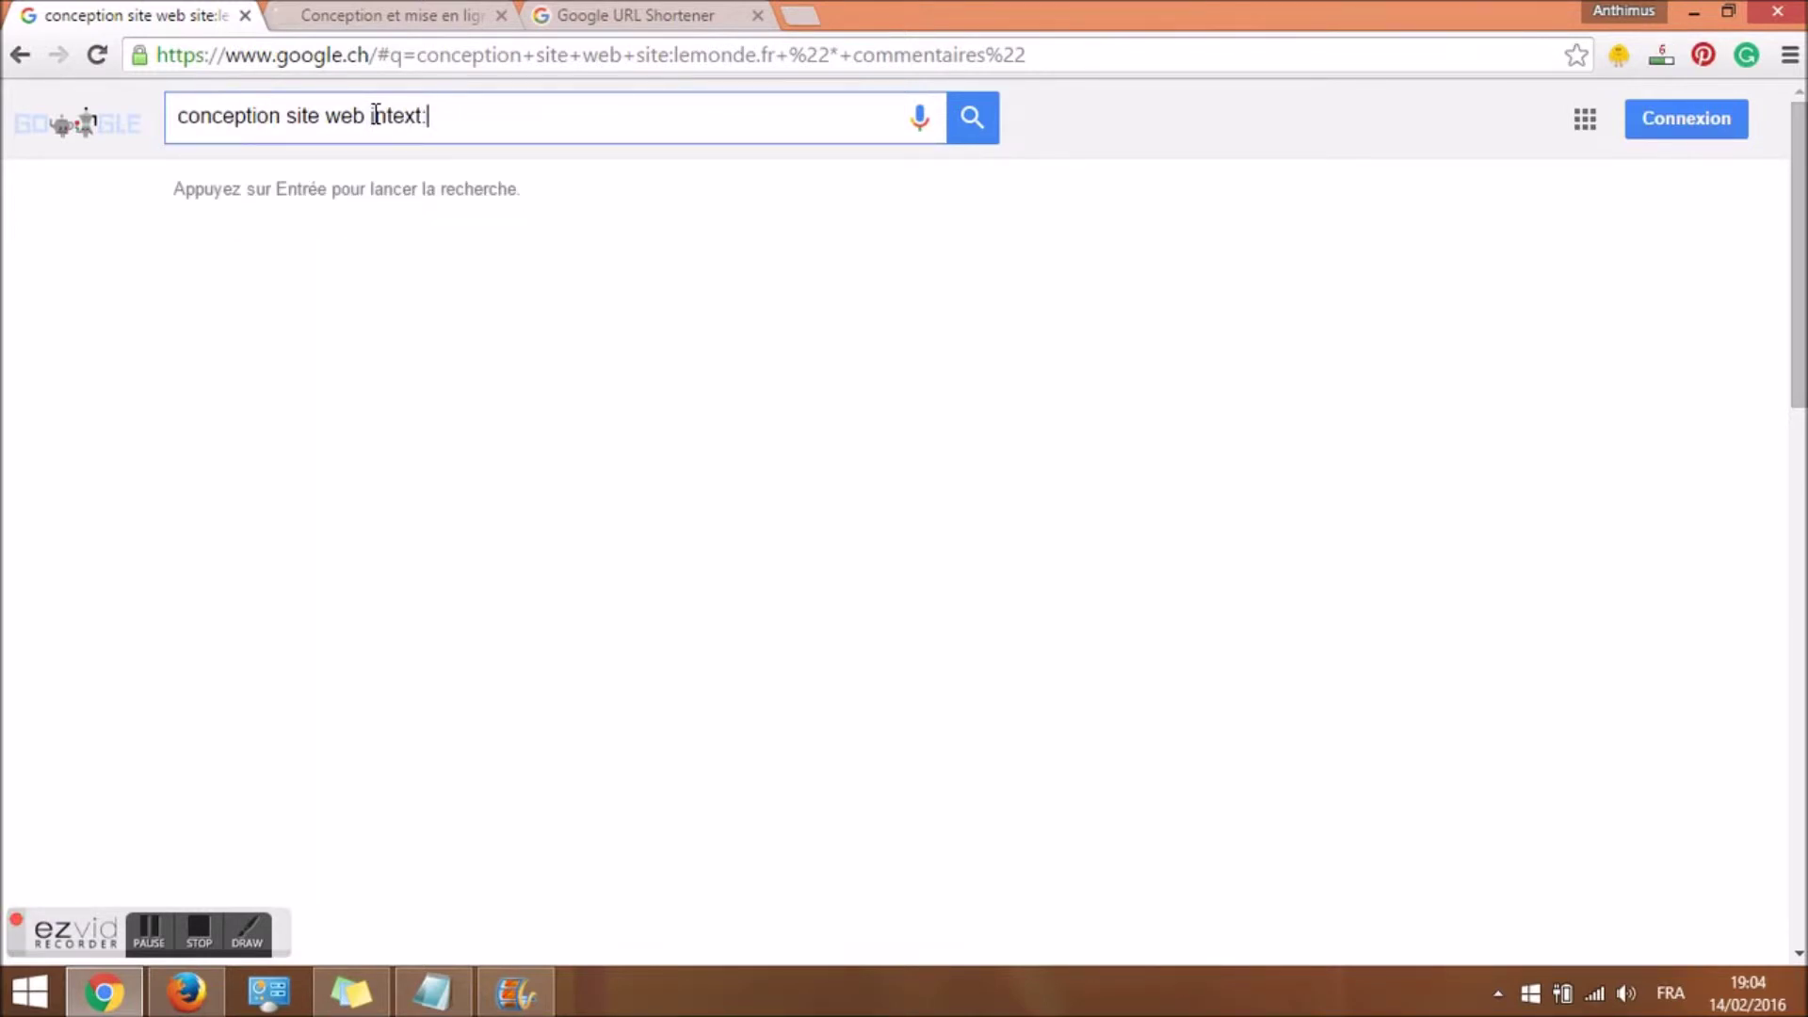
pyautogui.write(':commentaire')
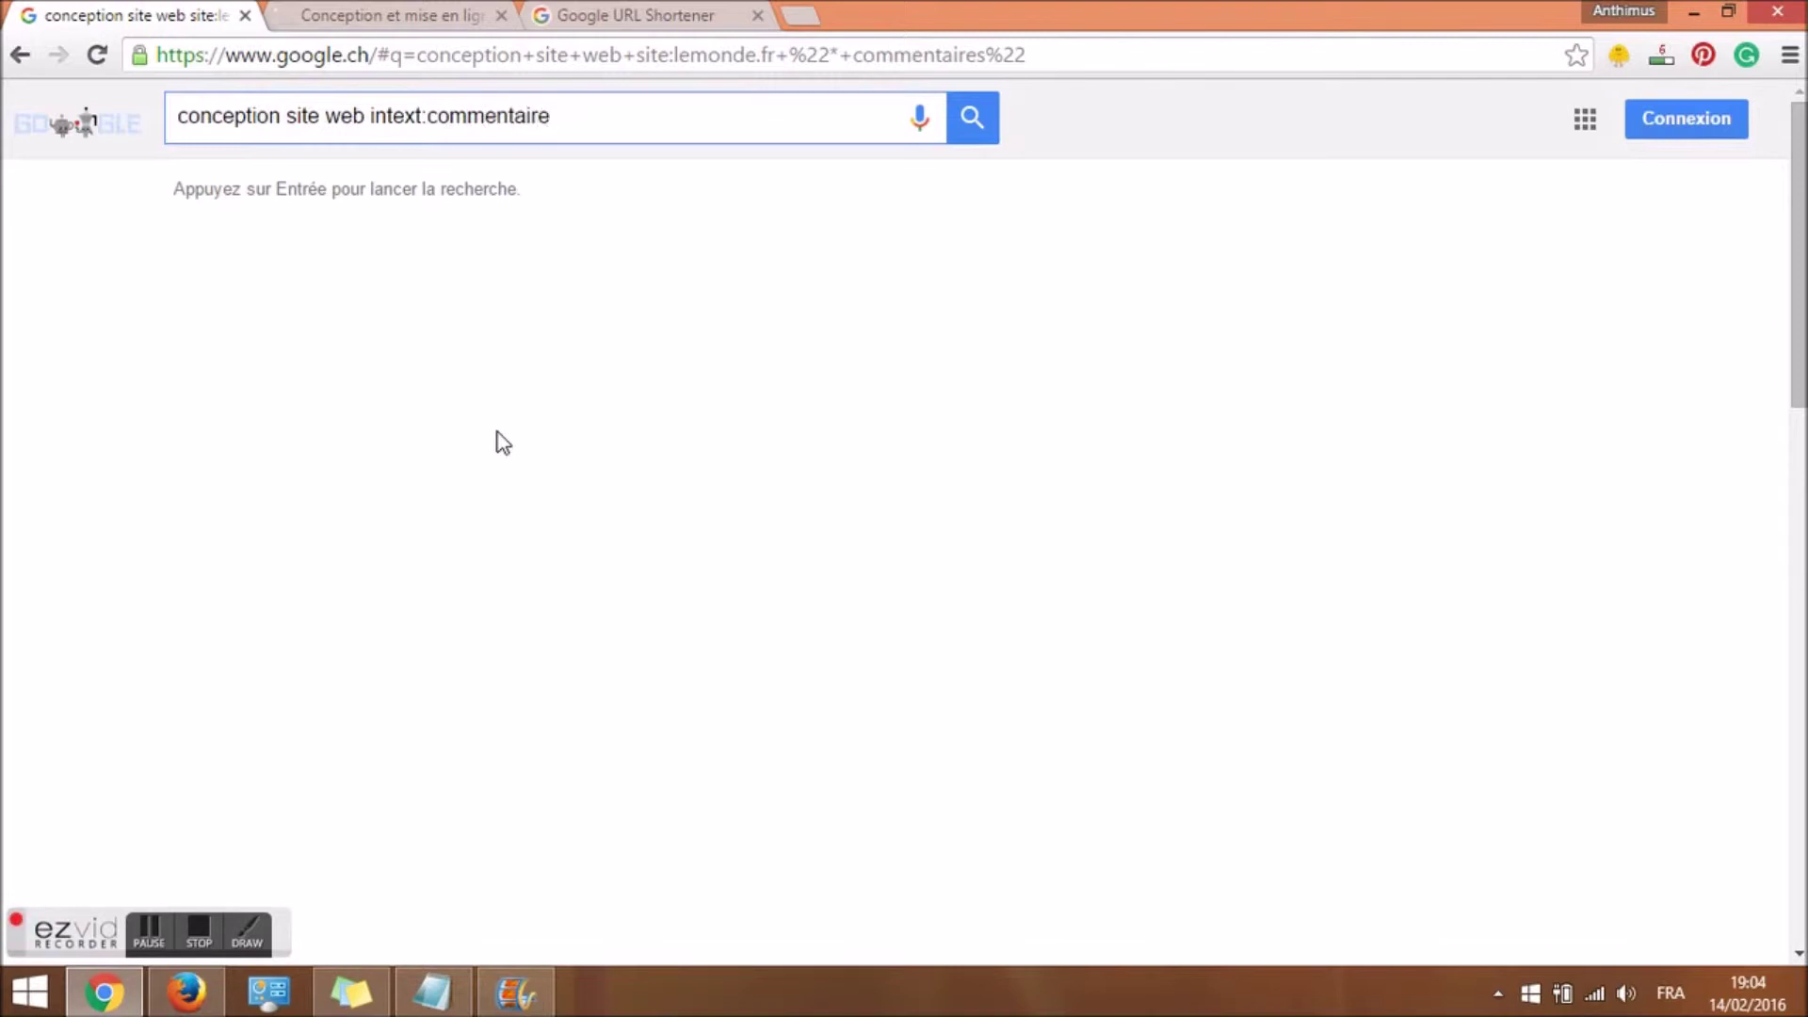
pyautogui.write('s')
pyautogui.press('Return')
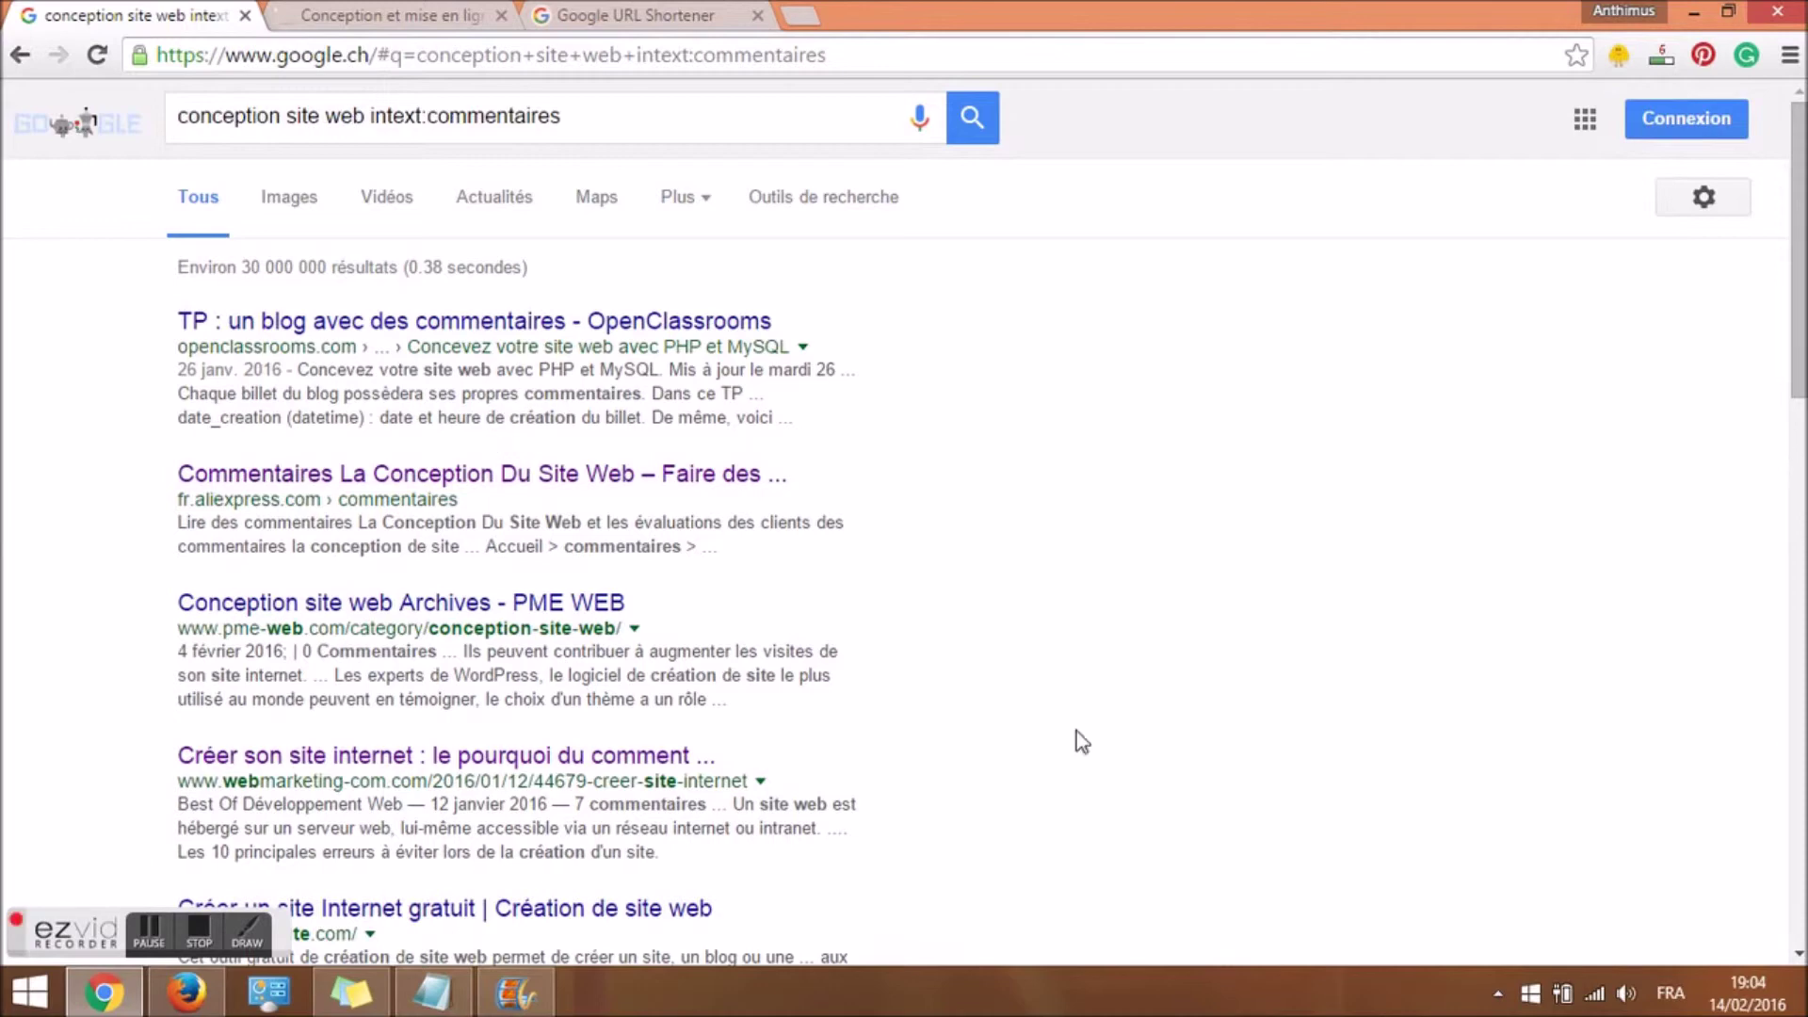
# Open the Création site Internet result in a new tab.
pyautogui.moveTo(1799, 395); pyautogui.dragTo(1799, 548)
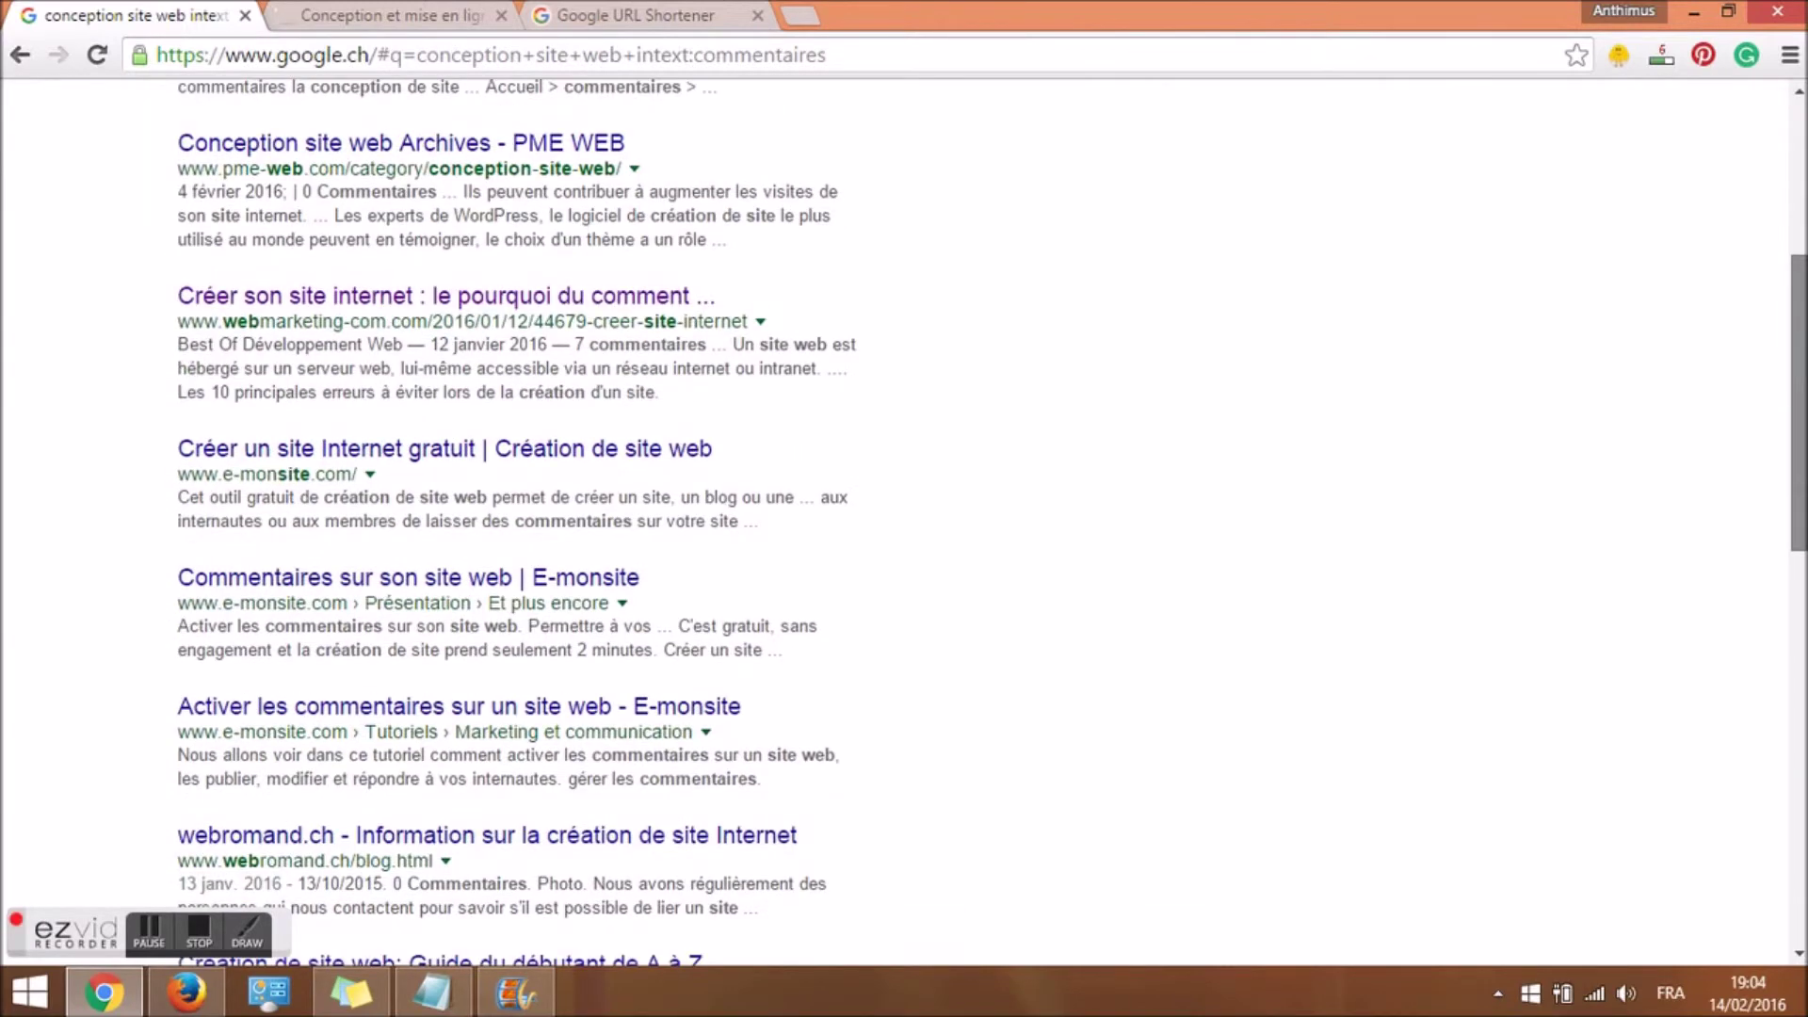
pyautogui.moveTo(1799, 402); pyautogui.dragTo(1799, 462)
pyautogui.moveTo(1794, 545); pyautogui.dragTo(1778, 698)
pyautogui.rightClick(387, 500)
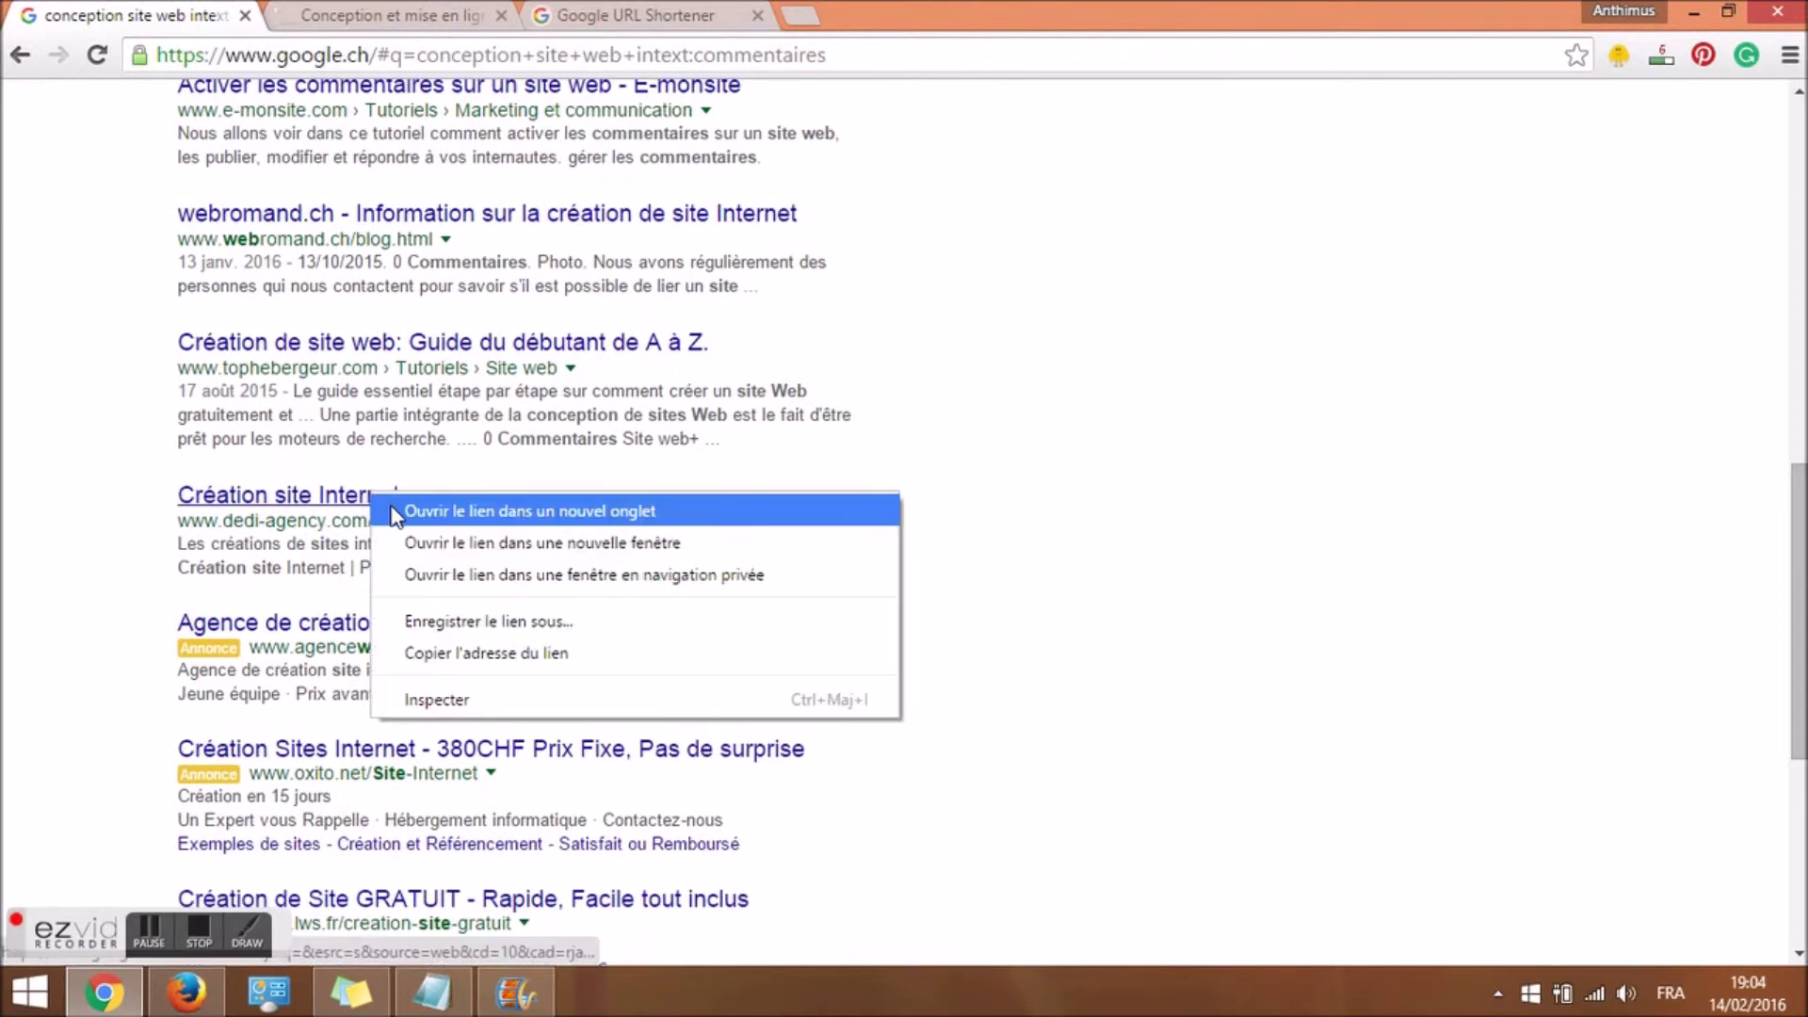
pyautogui.click(393, 513)
pyautogui.moveTo(419, 568); pyautogui.dragTo(537, 568)
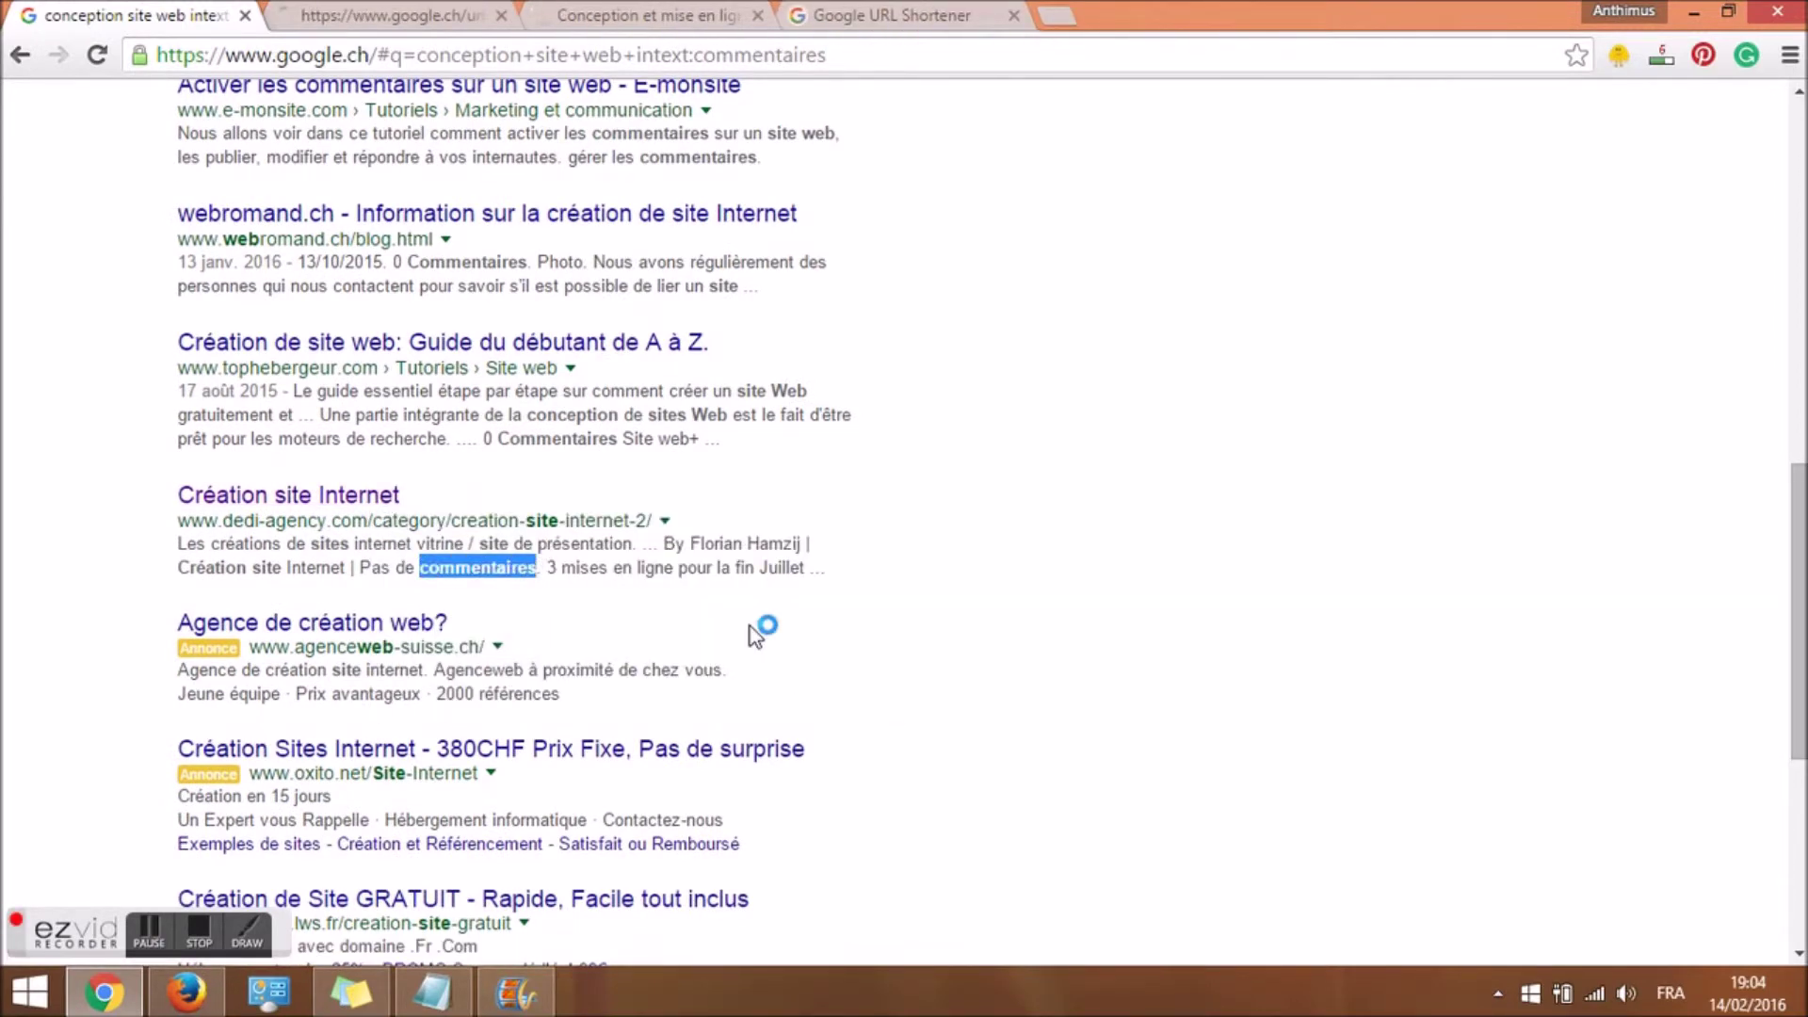
# Search for conception site web with the exact phrase "pas de commentaires".
pyautogui.scroll(10, 1408, 222)
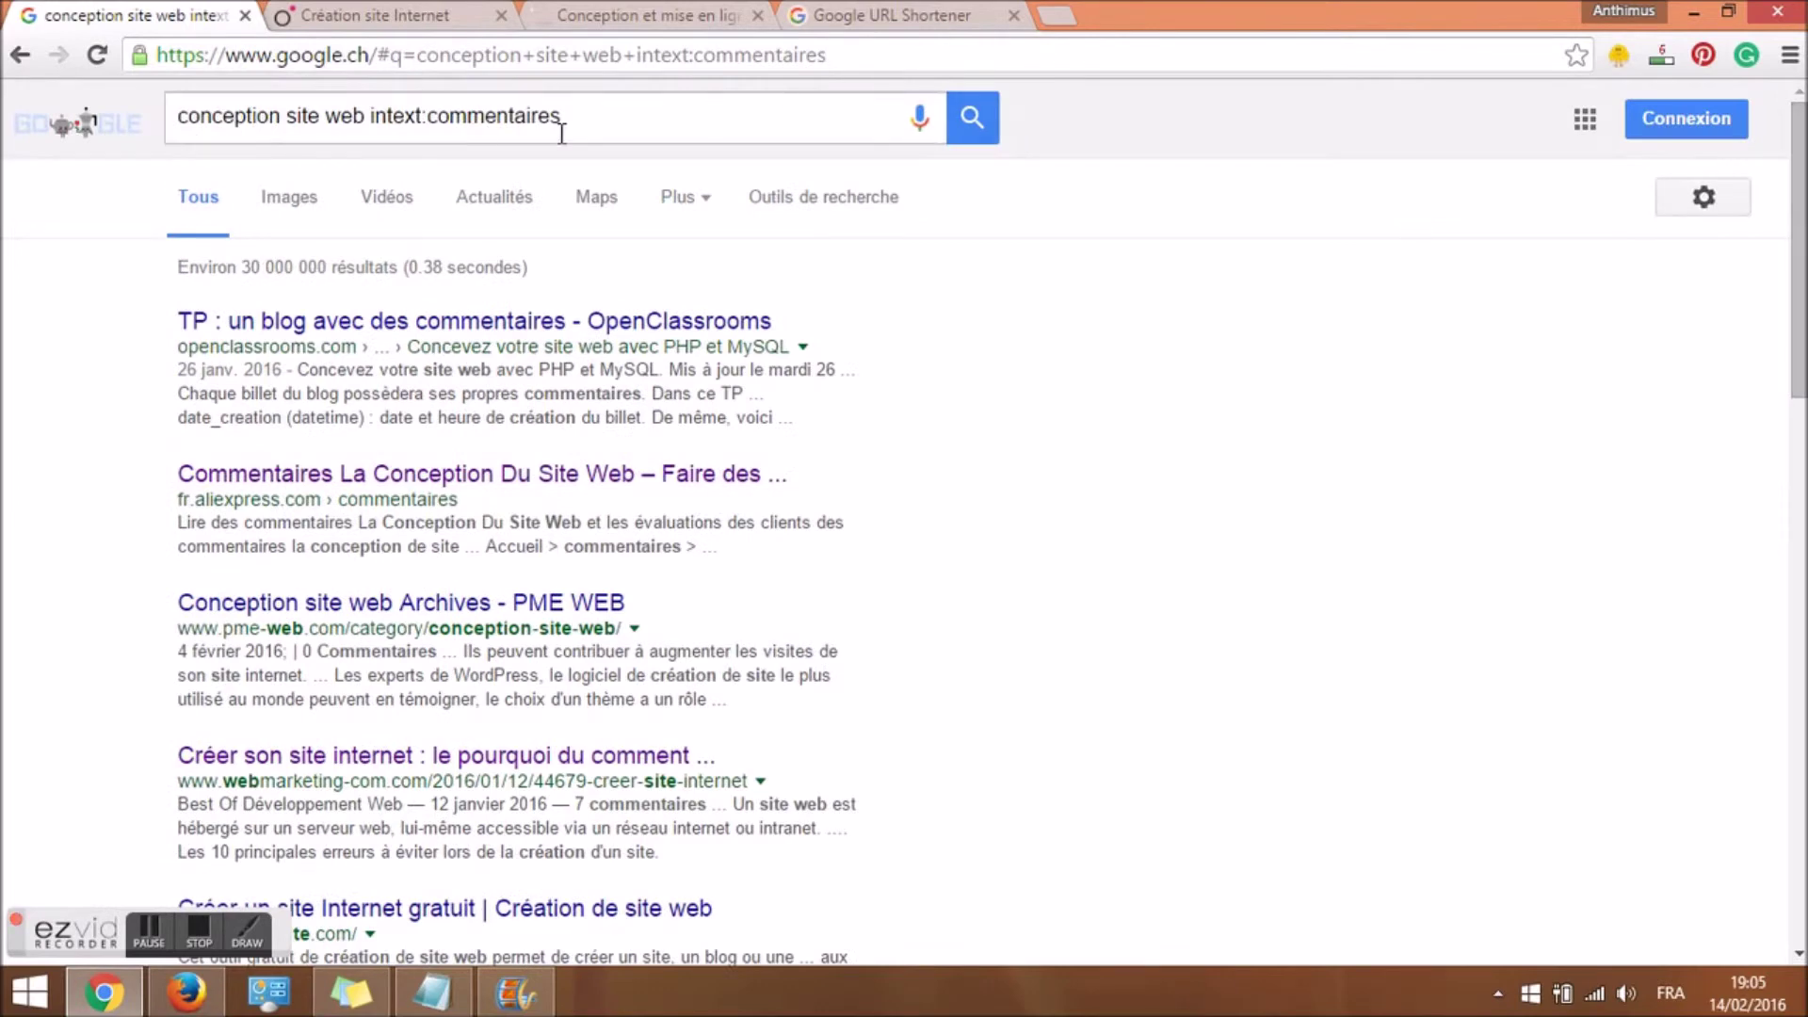
pyautogui.click(385, 115)
pyautogui.moveTo(369, 115); pyautogui.dragTo(731, 122)
pyautogui.press('BackSpace')
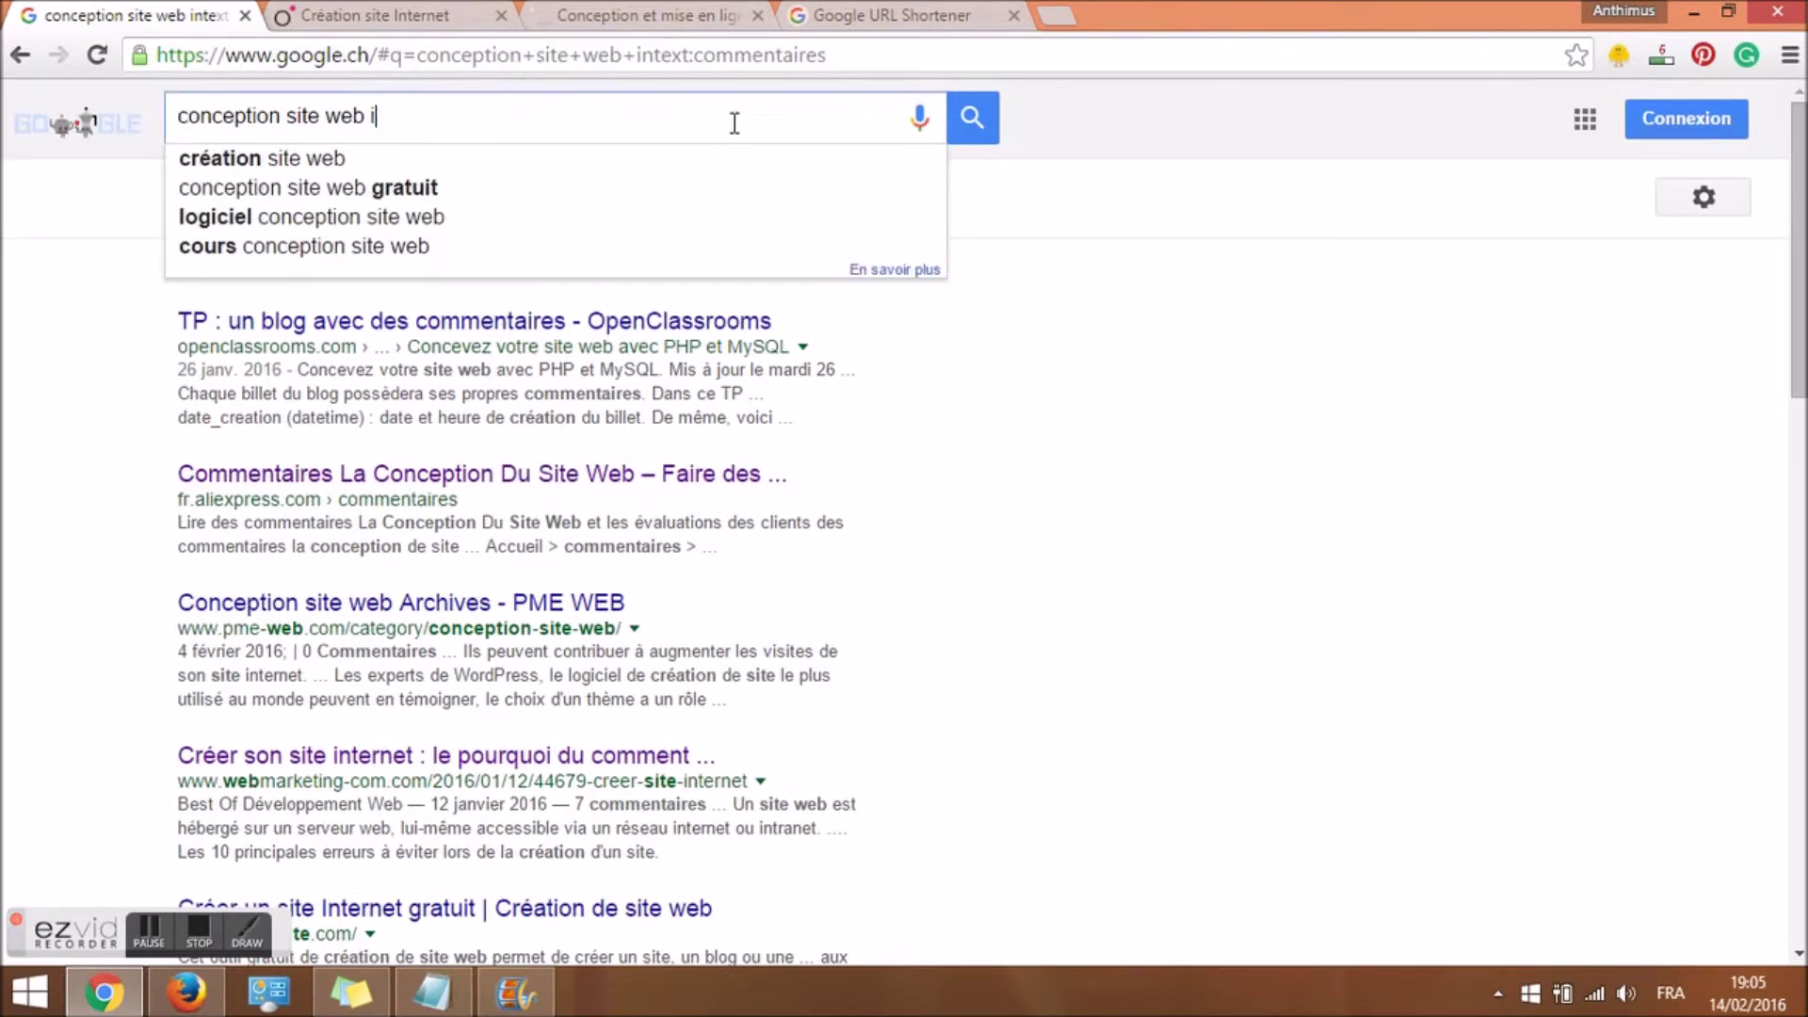
pyautogui.write('""')
pyautogui.press('Left')
pyautogui.write('pas de com')
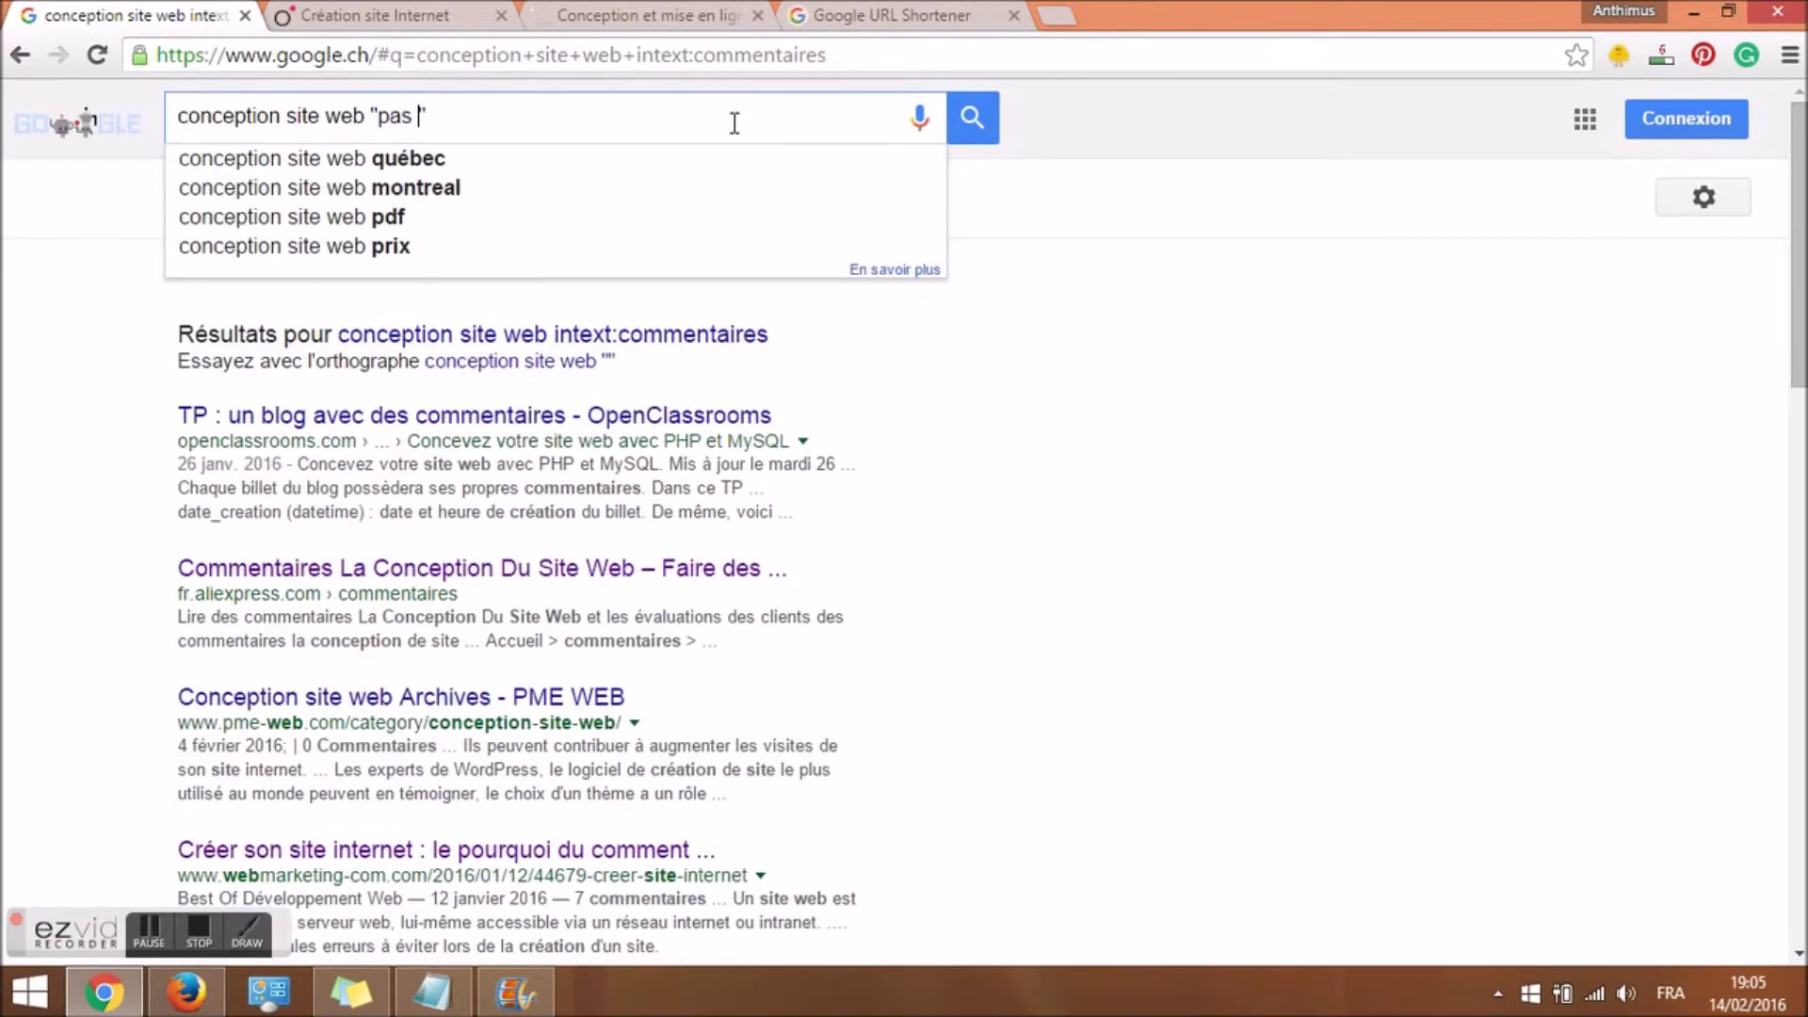
pyautogui.write('mentaires')
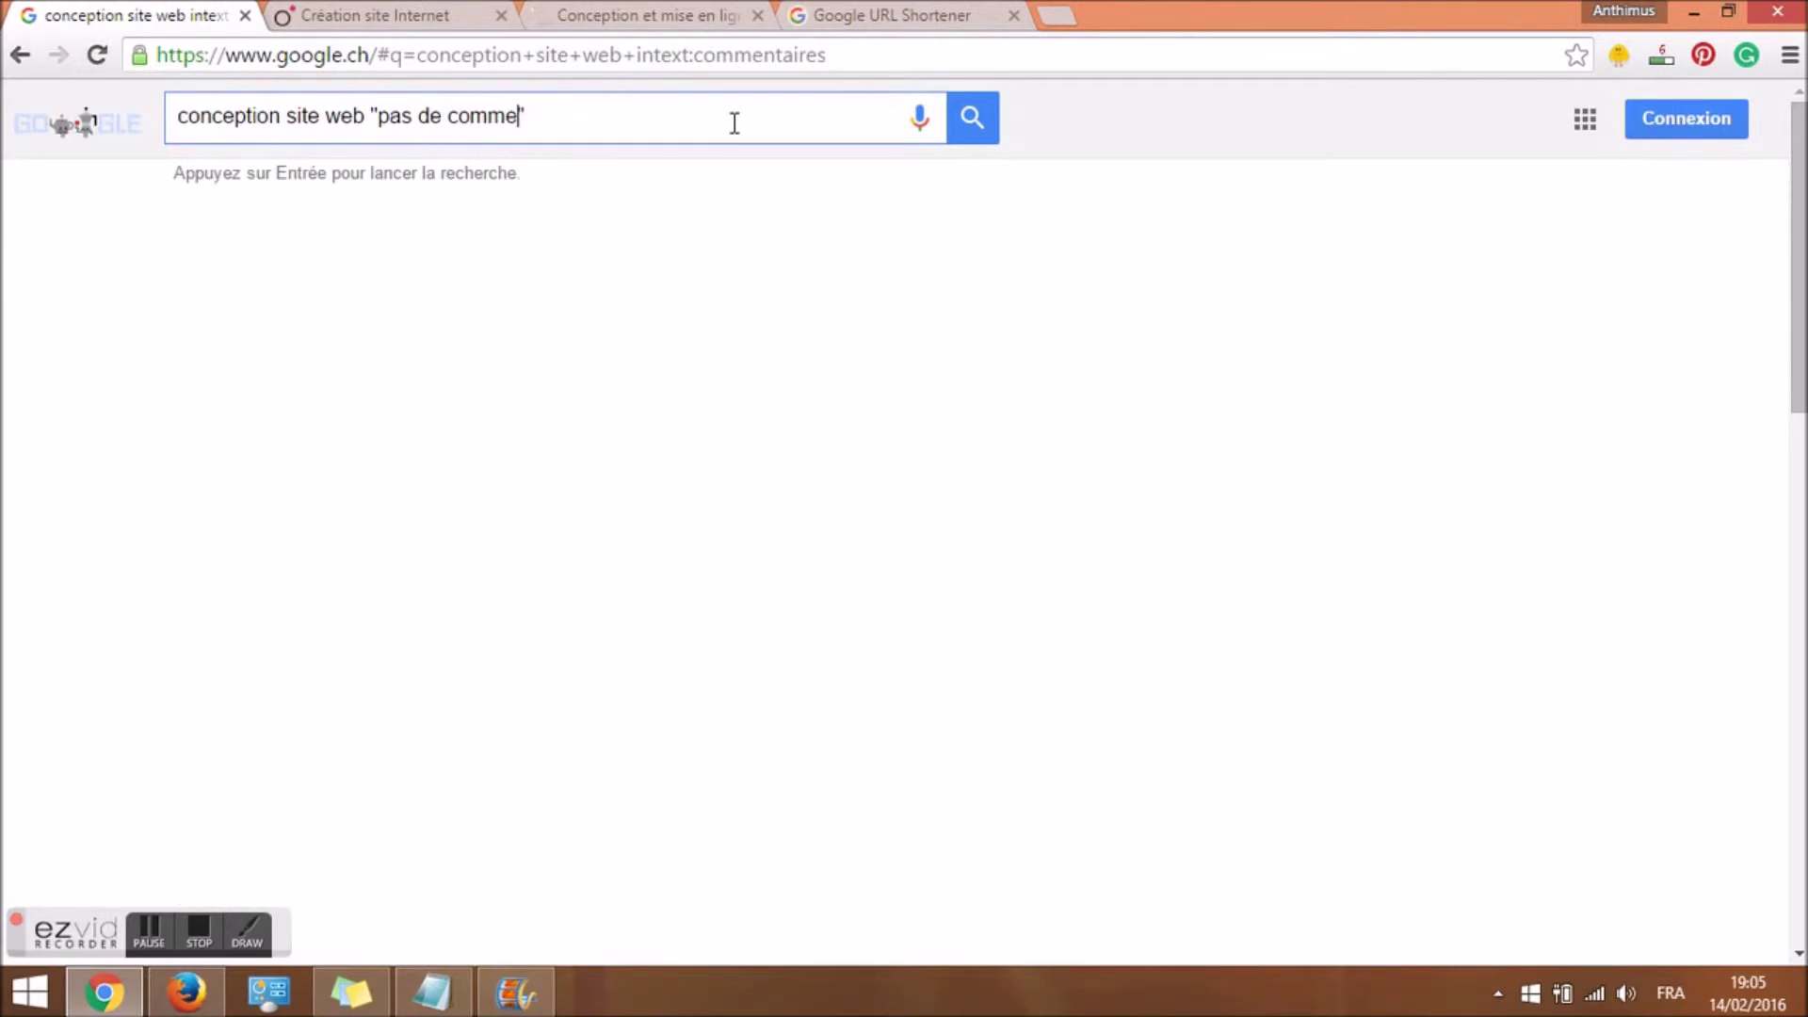
pyautogui.press('Return')
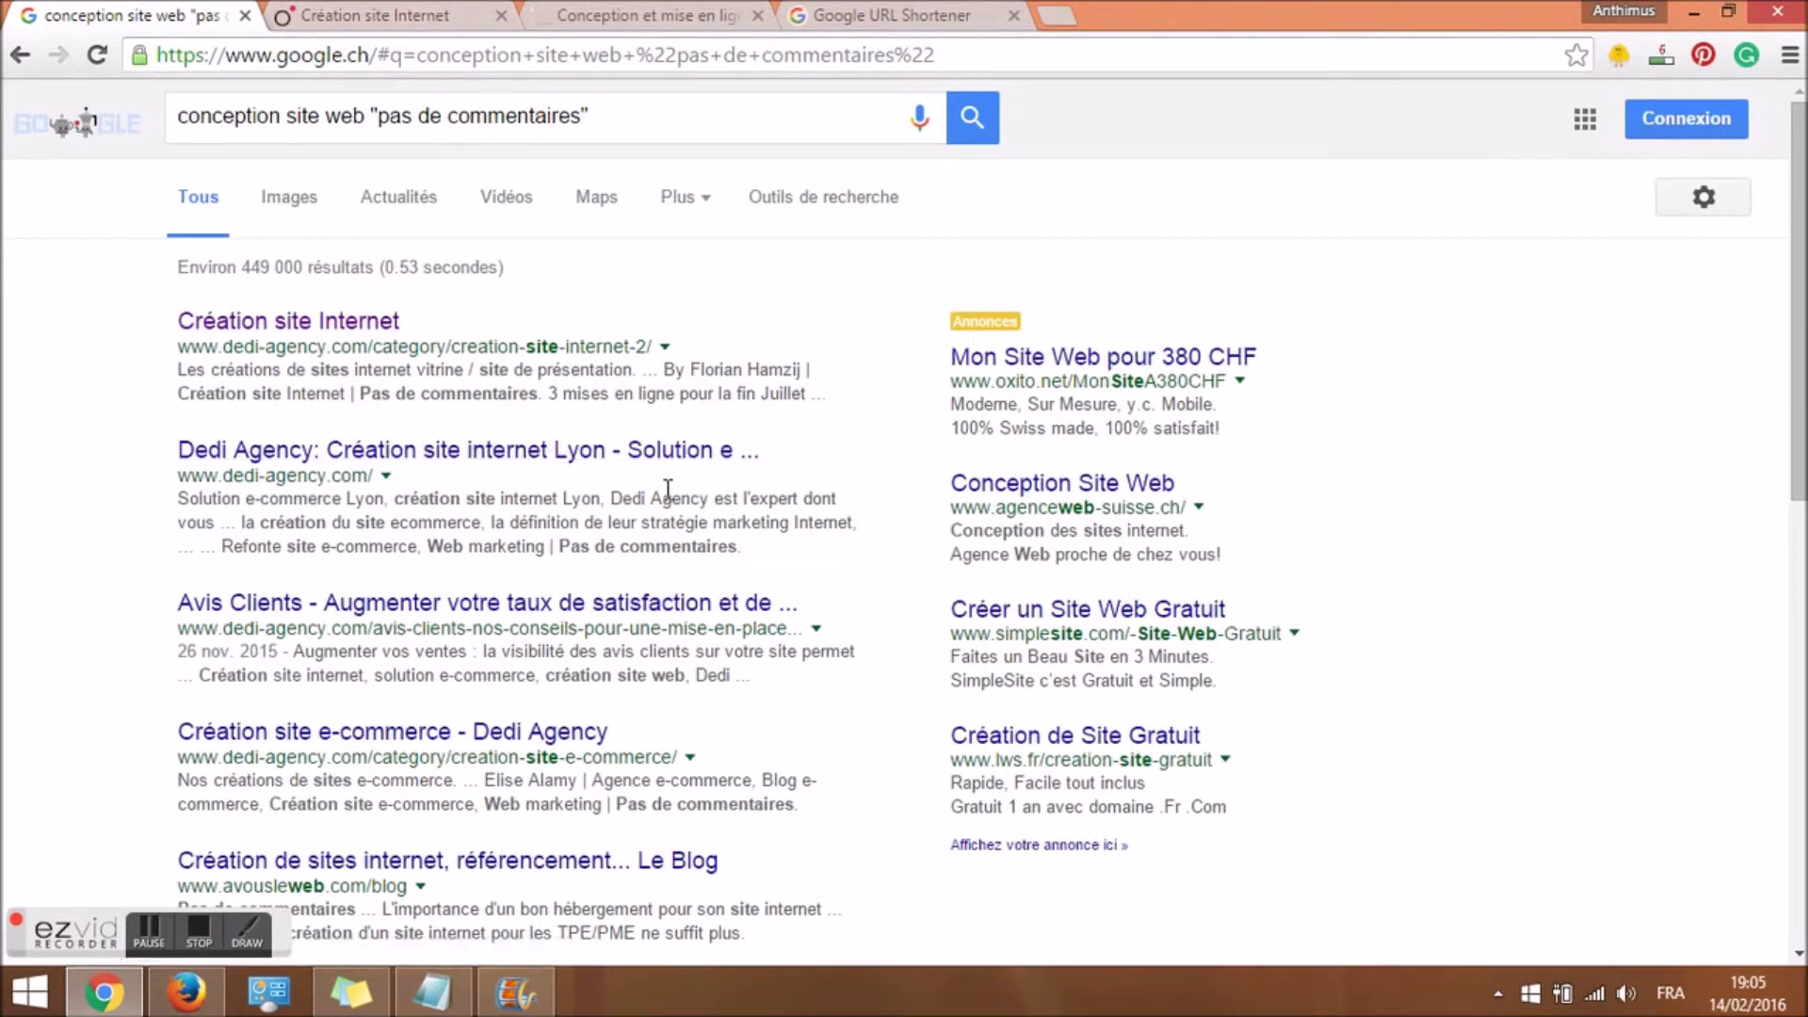
# Open the avousleweb.com Le Blog result in a new tab.
pyautogui.moveTo(373, 393); pyautogui.dragTo(518, 394)
pyautogui.click(513, 422)
pyautogui.moveTo(1799, 269); pyautogui.dragTo(1798, 464)
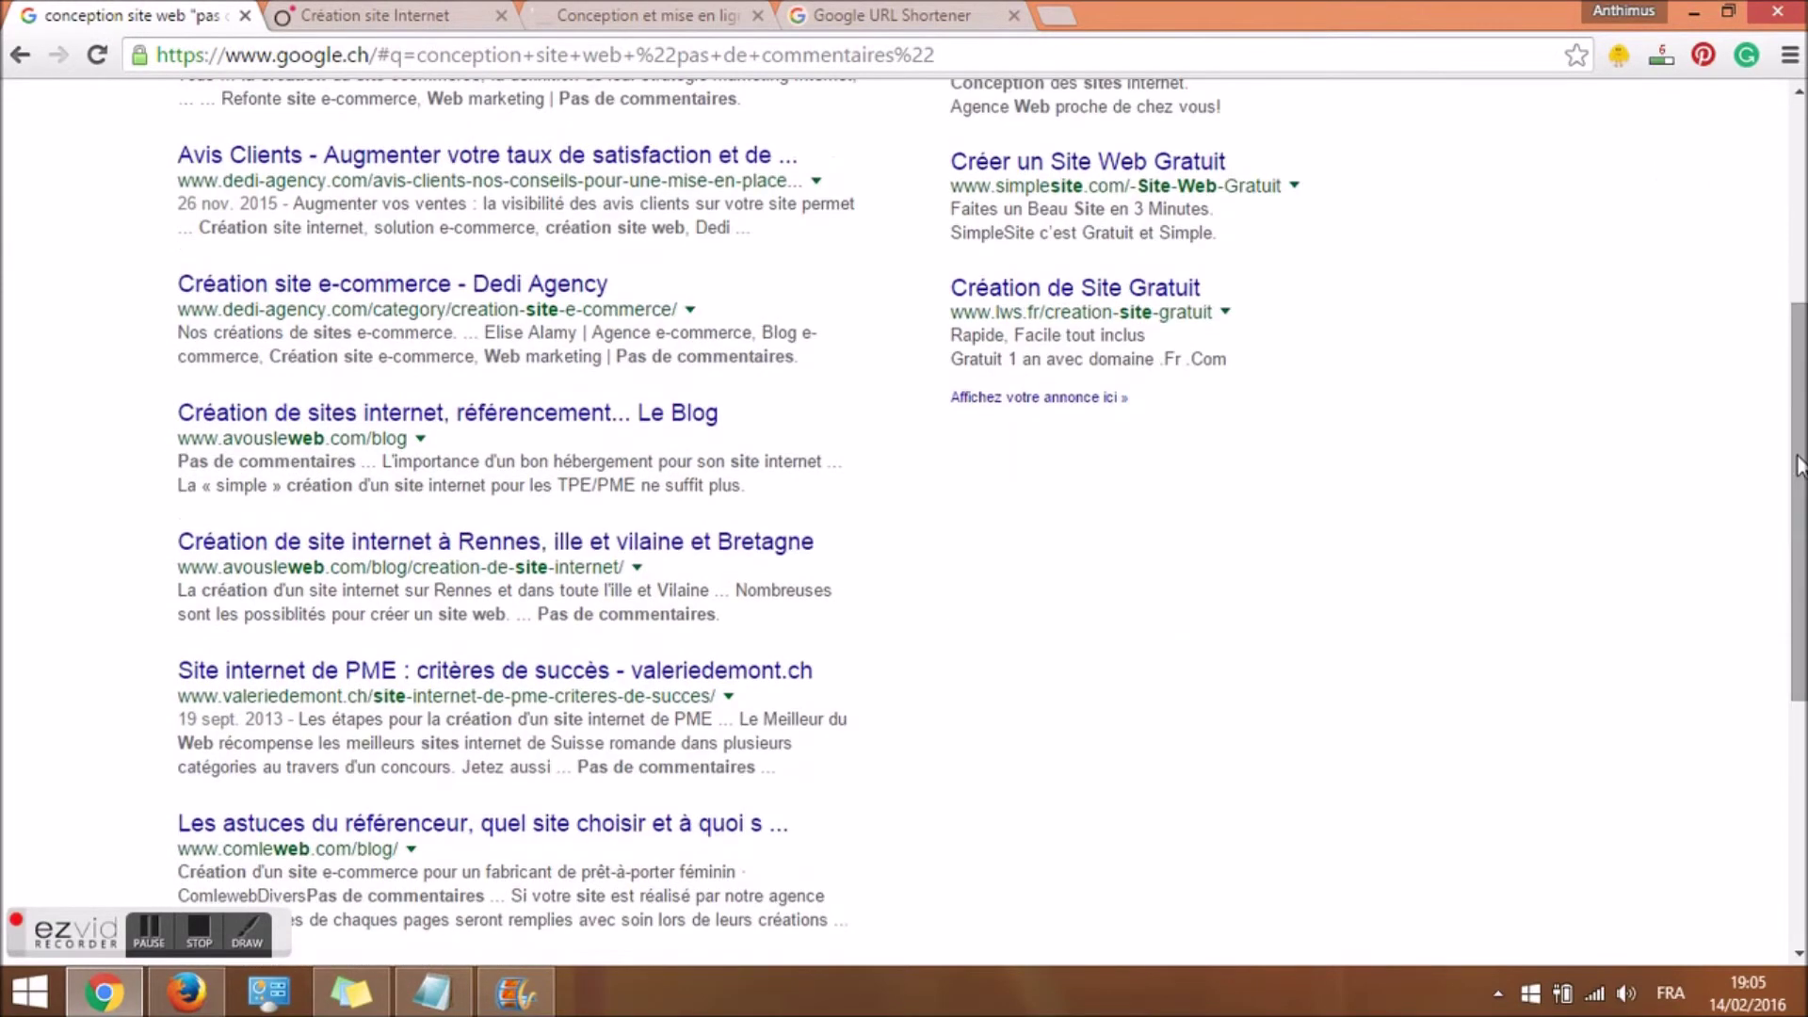
pyautogui.rightClick(607, 416)
pyautogui.click(650, 434)
pyautogui.click(608, 13)
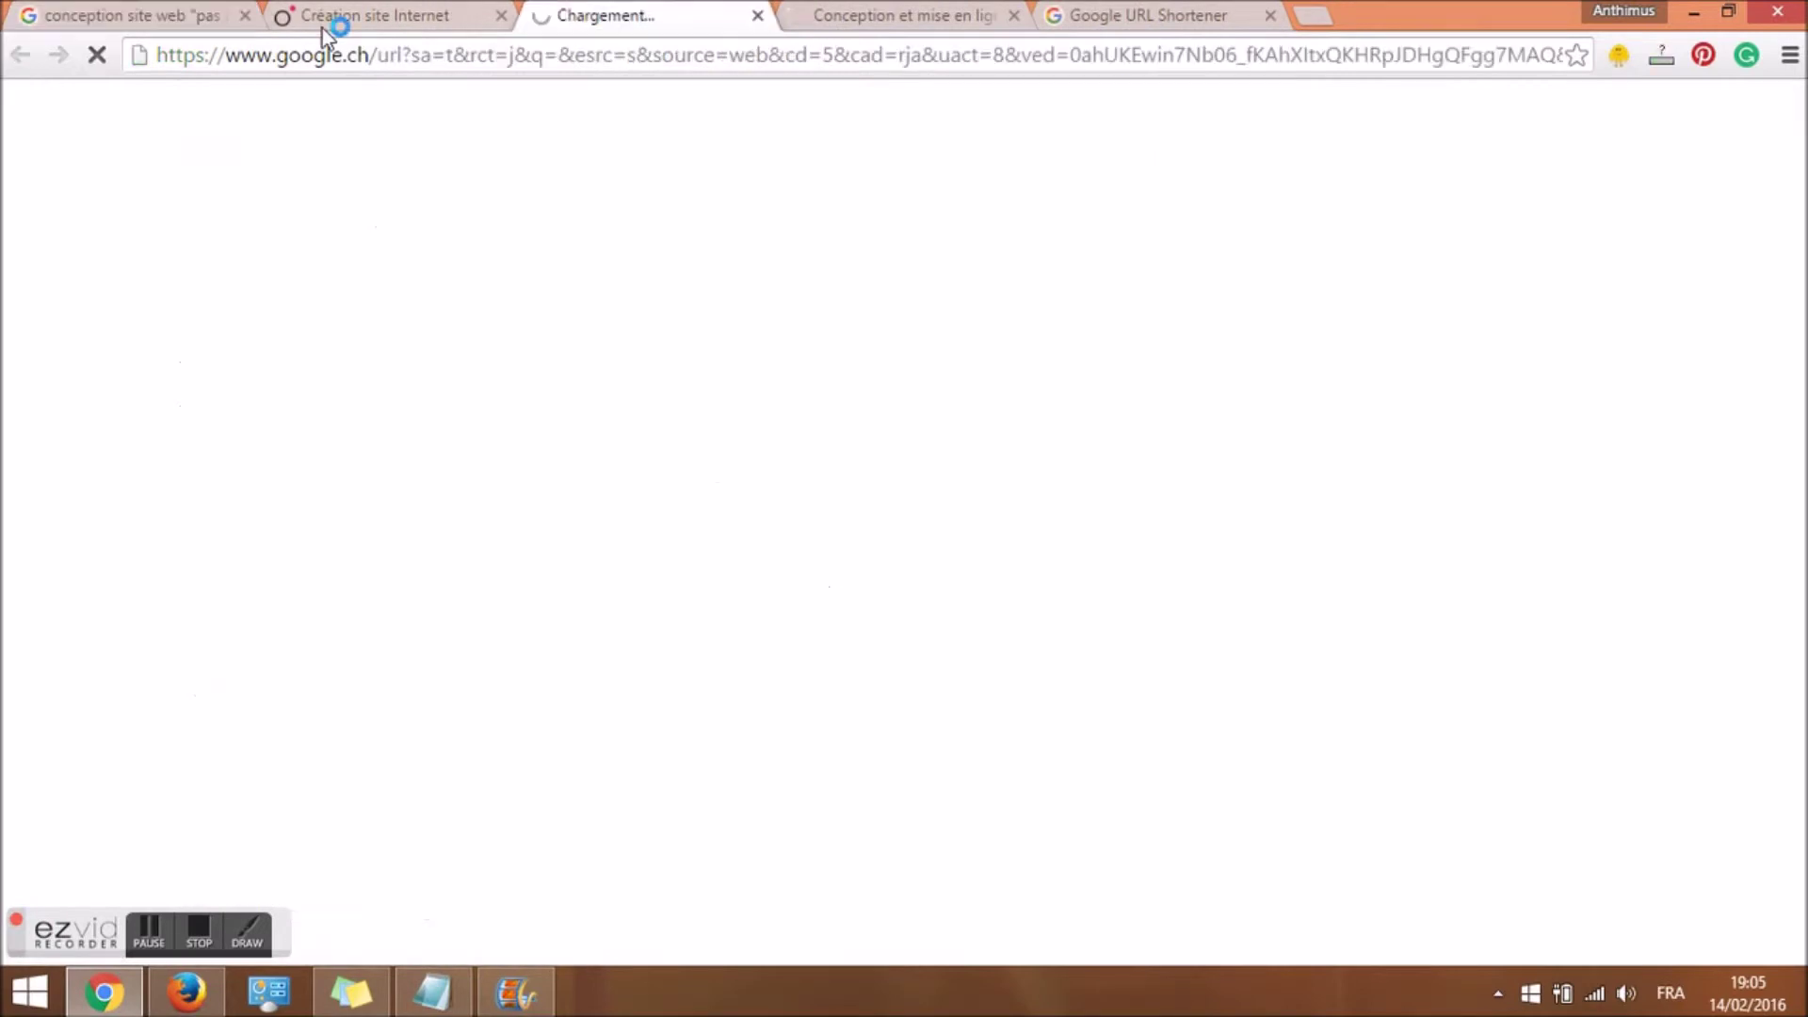
pyautogui.click(141, 15)
# Replace "pas de commentaires" with inurl:blog and run the search.
pyautogui.scroll(3, 518, 470)
pyautogui.scroll(2, 973, 299)
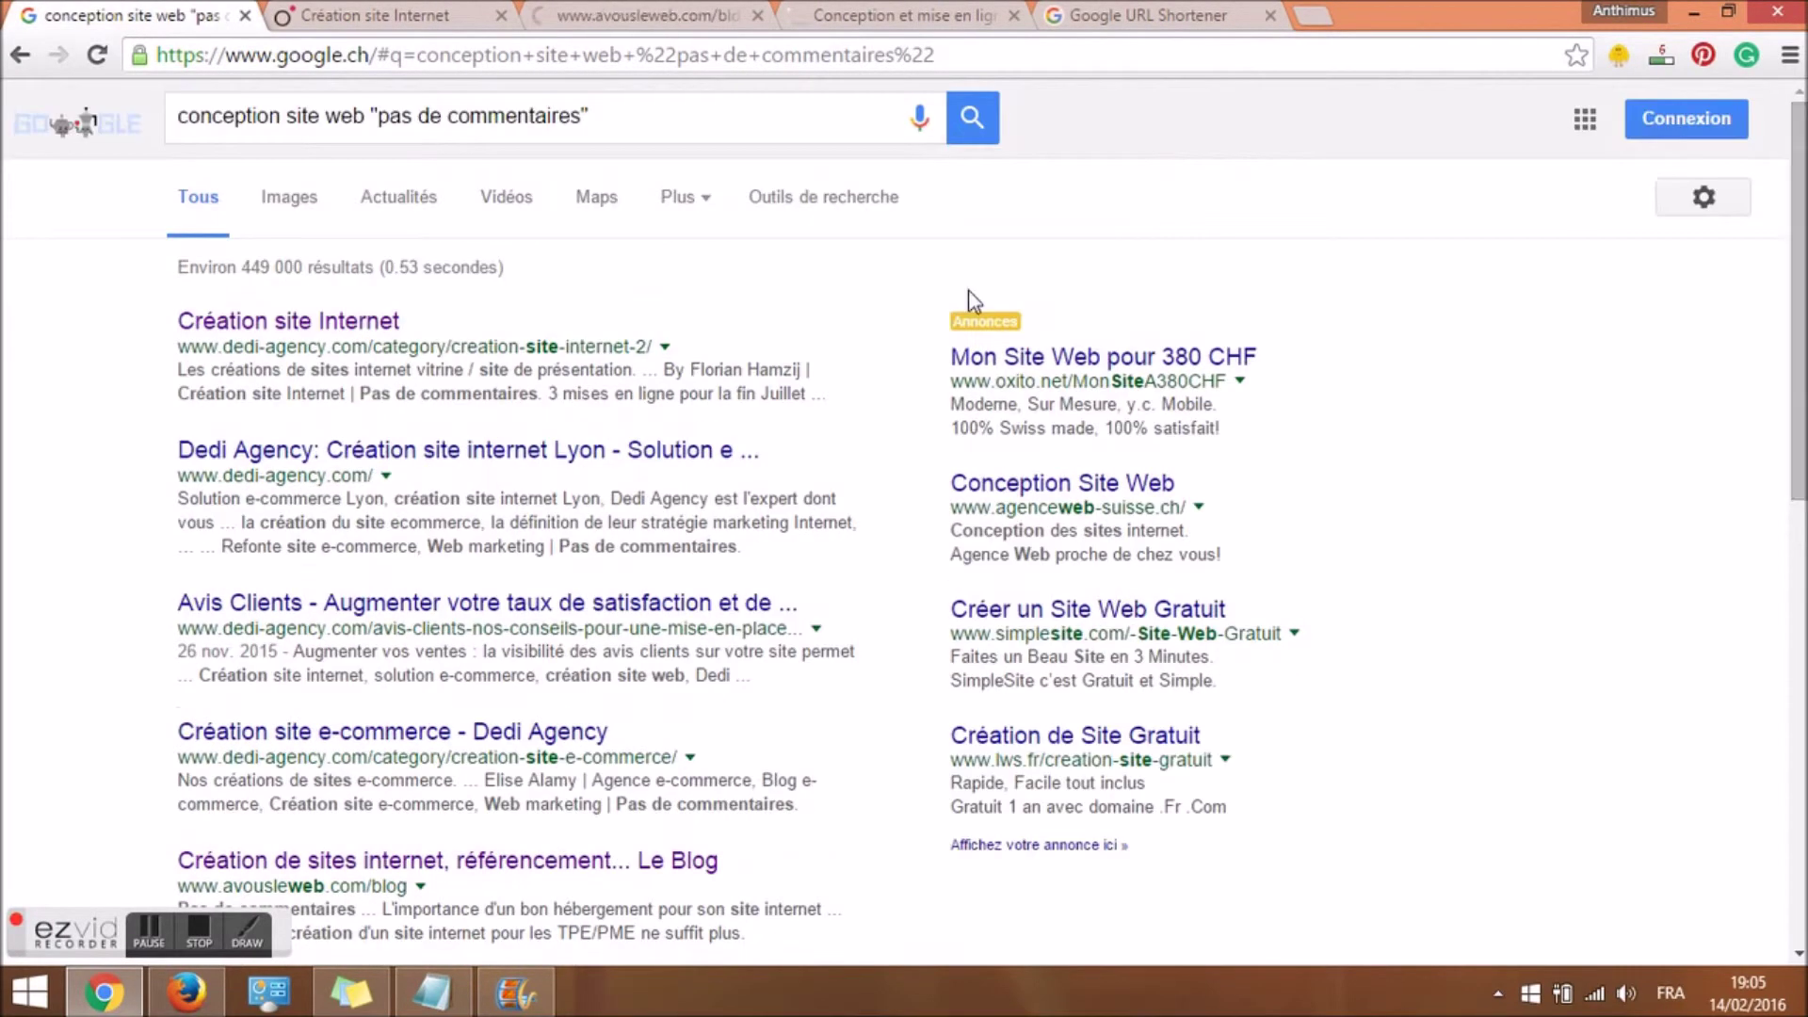
pyautogui.moveTo(370, 116); pyautogui.dragTo(781, 122)
pyautogui.press('BackSpace')
pyautogui.write('inu')
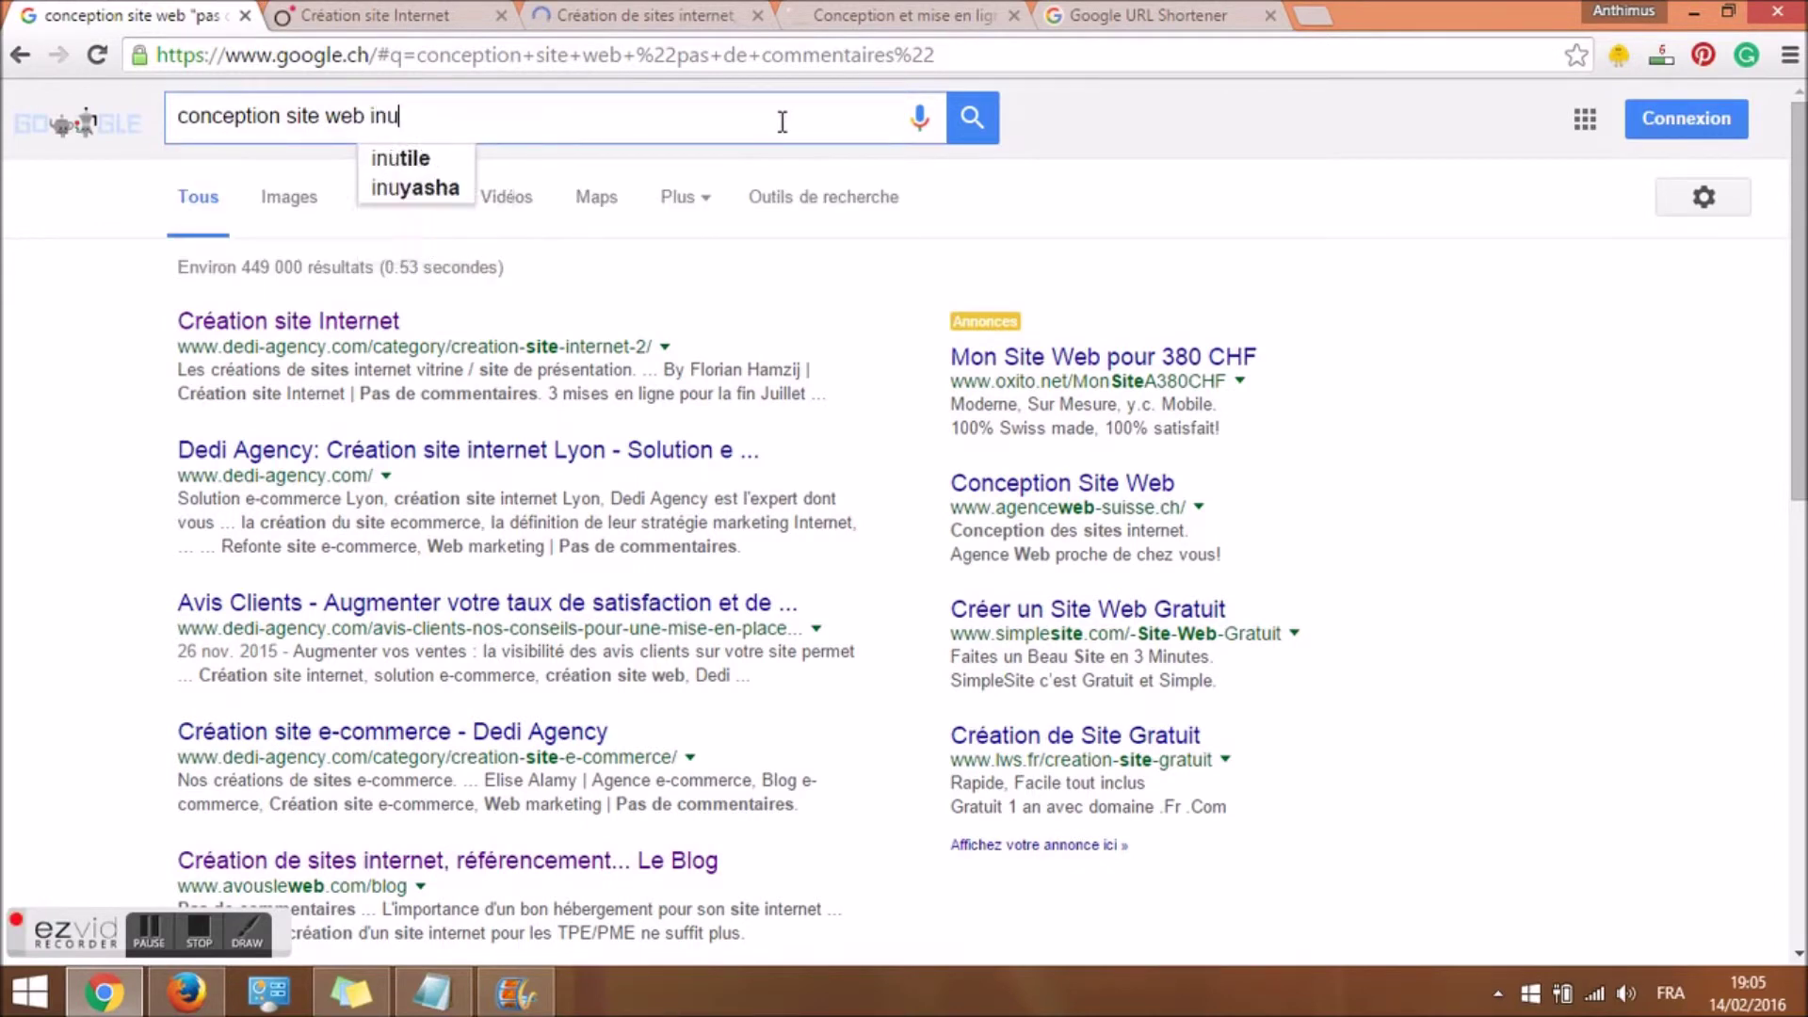
pyautogui.write('rl:')
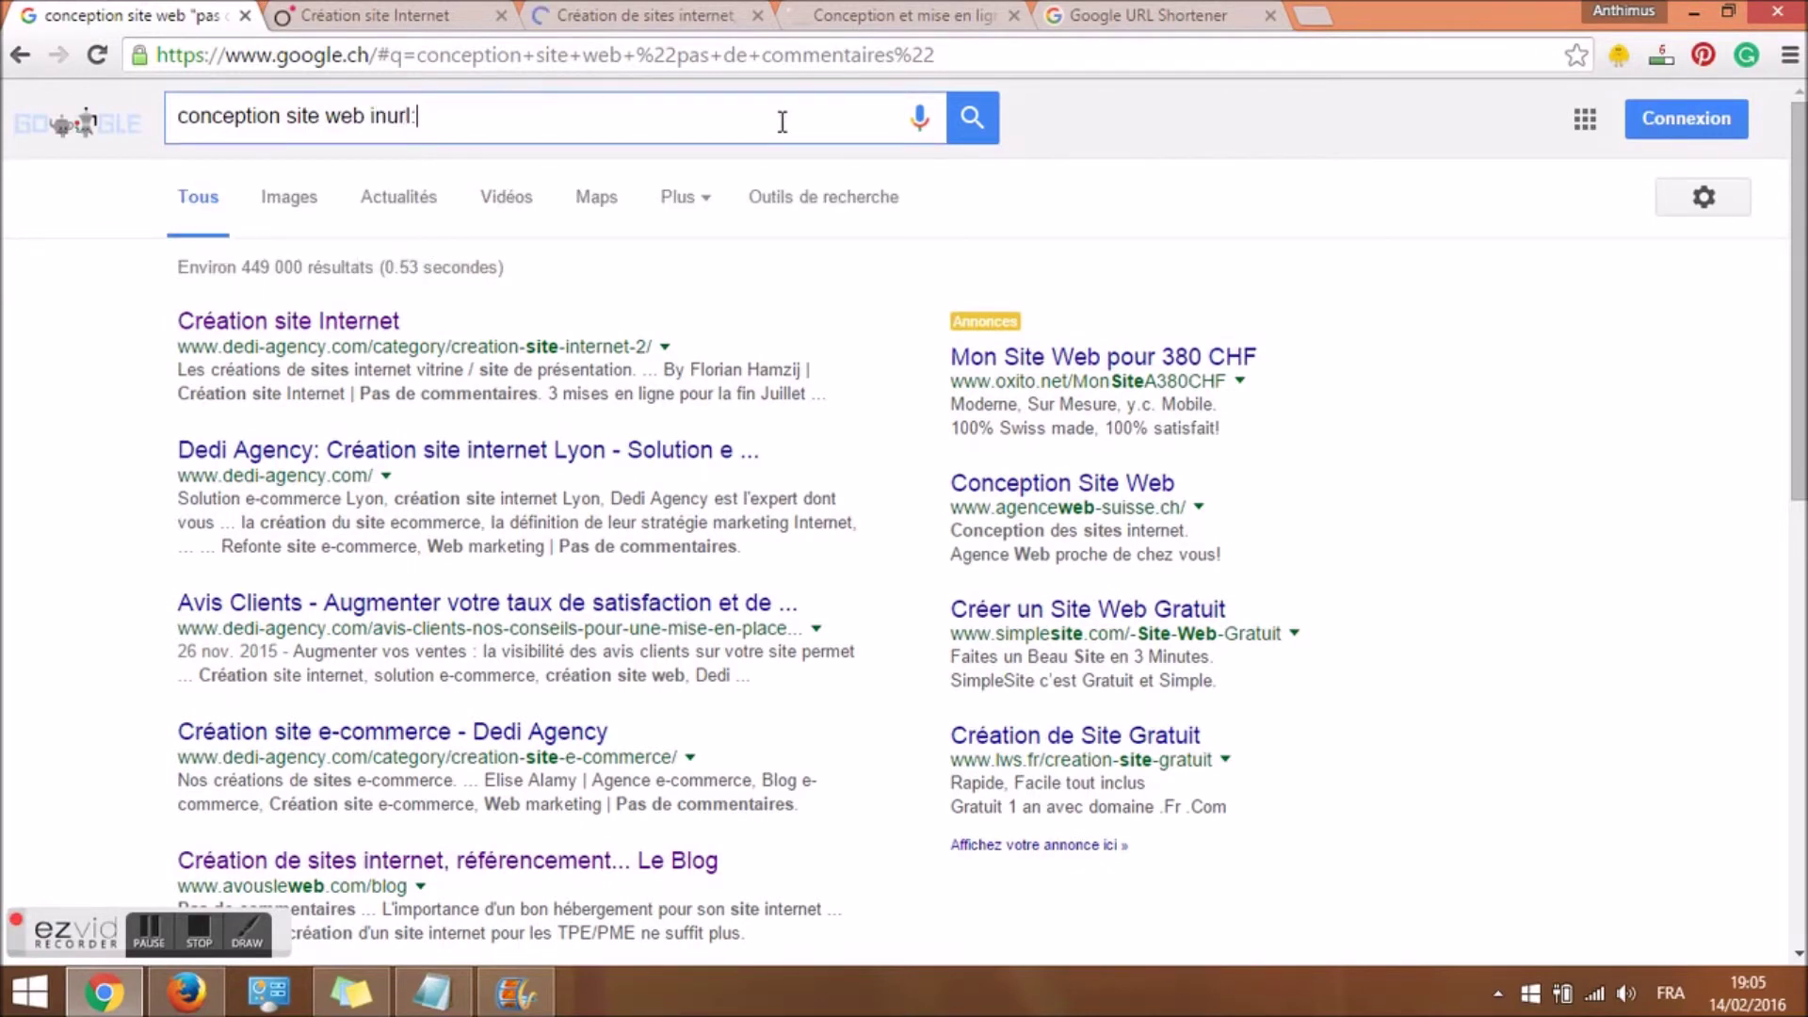
pyautogui.write('blog')
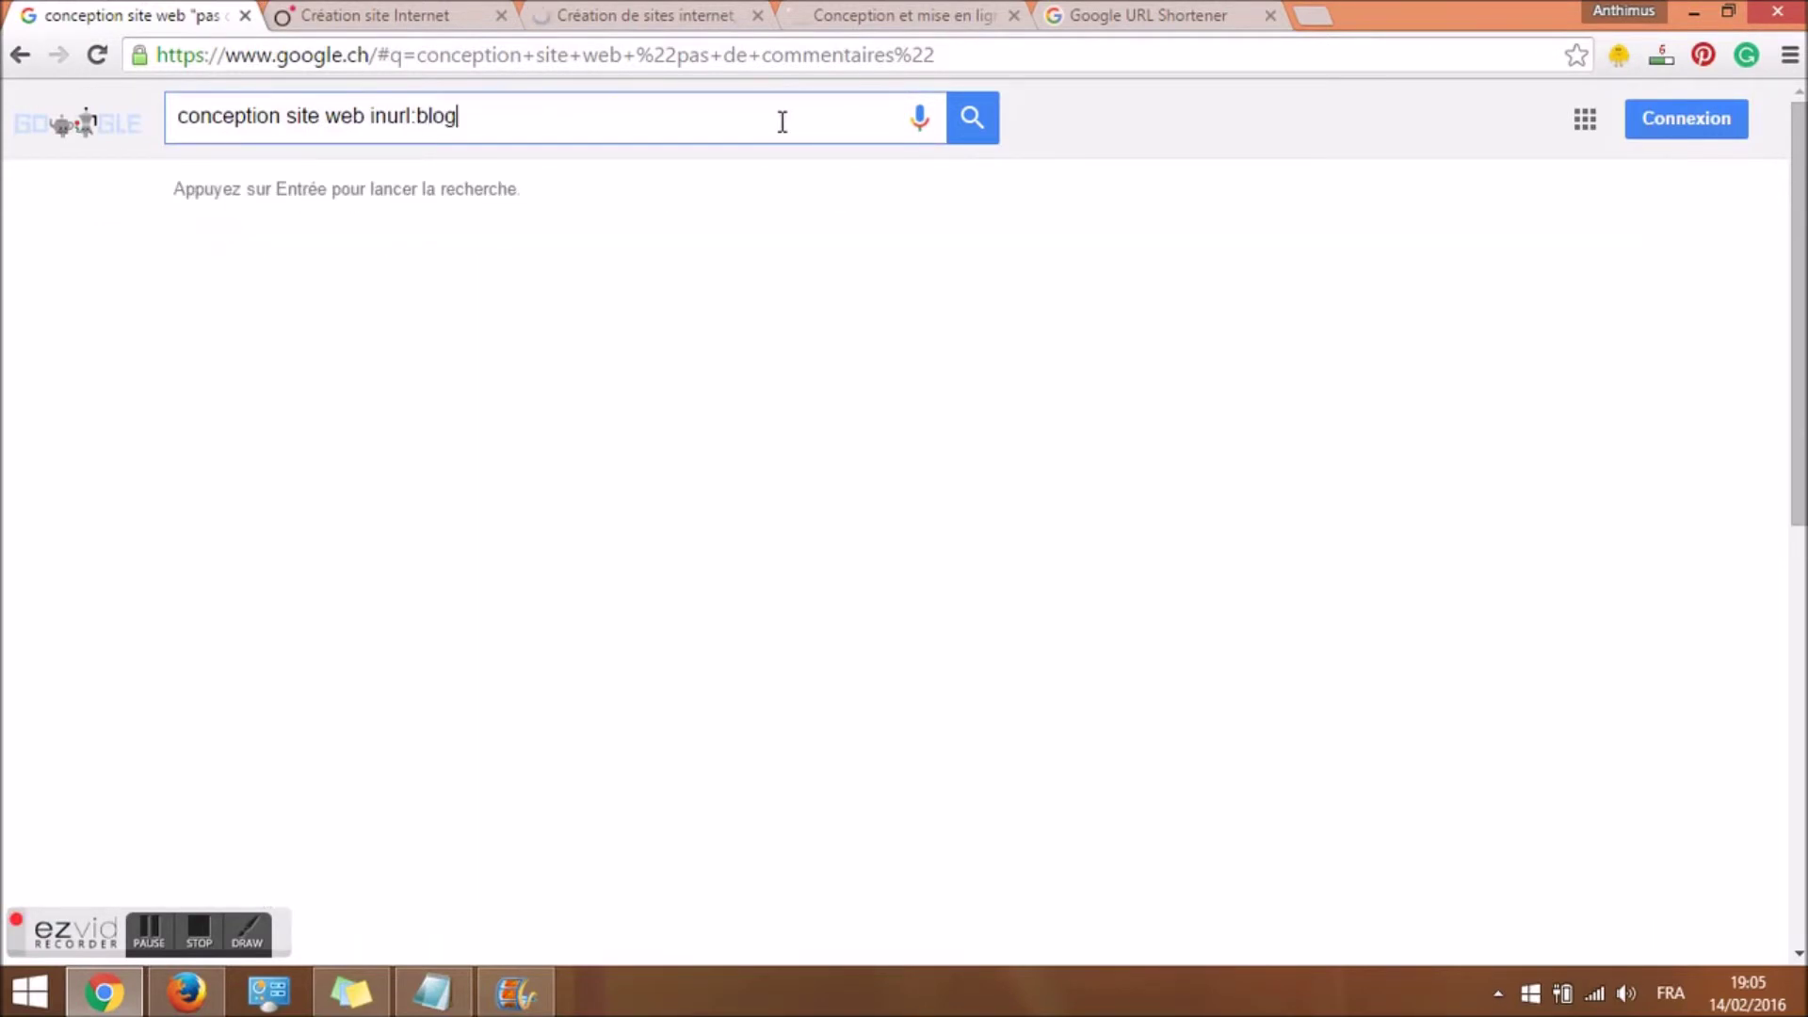
pyautogui.press('Return')
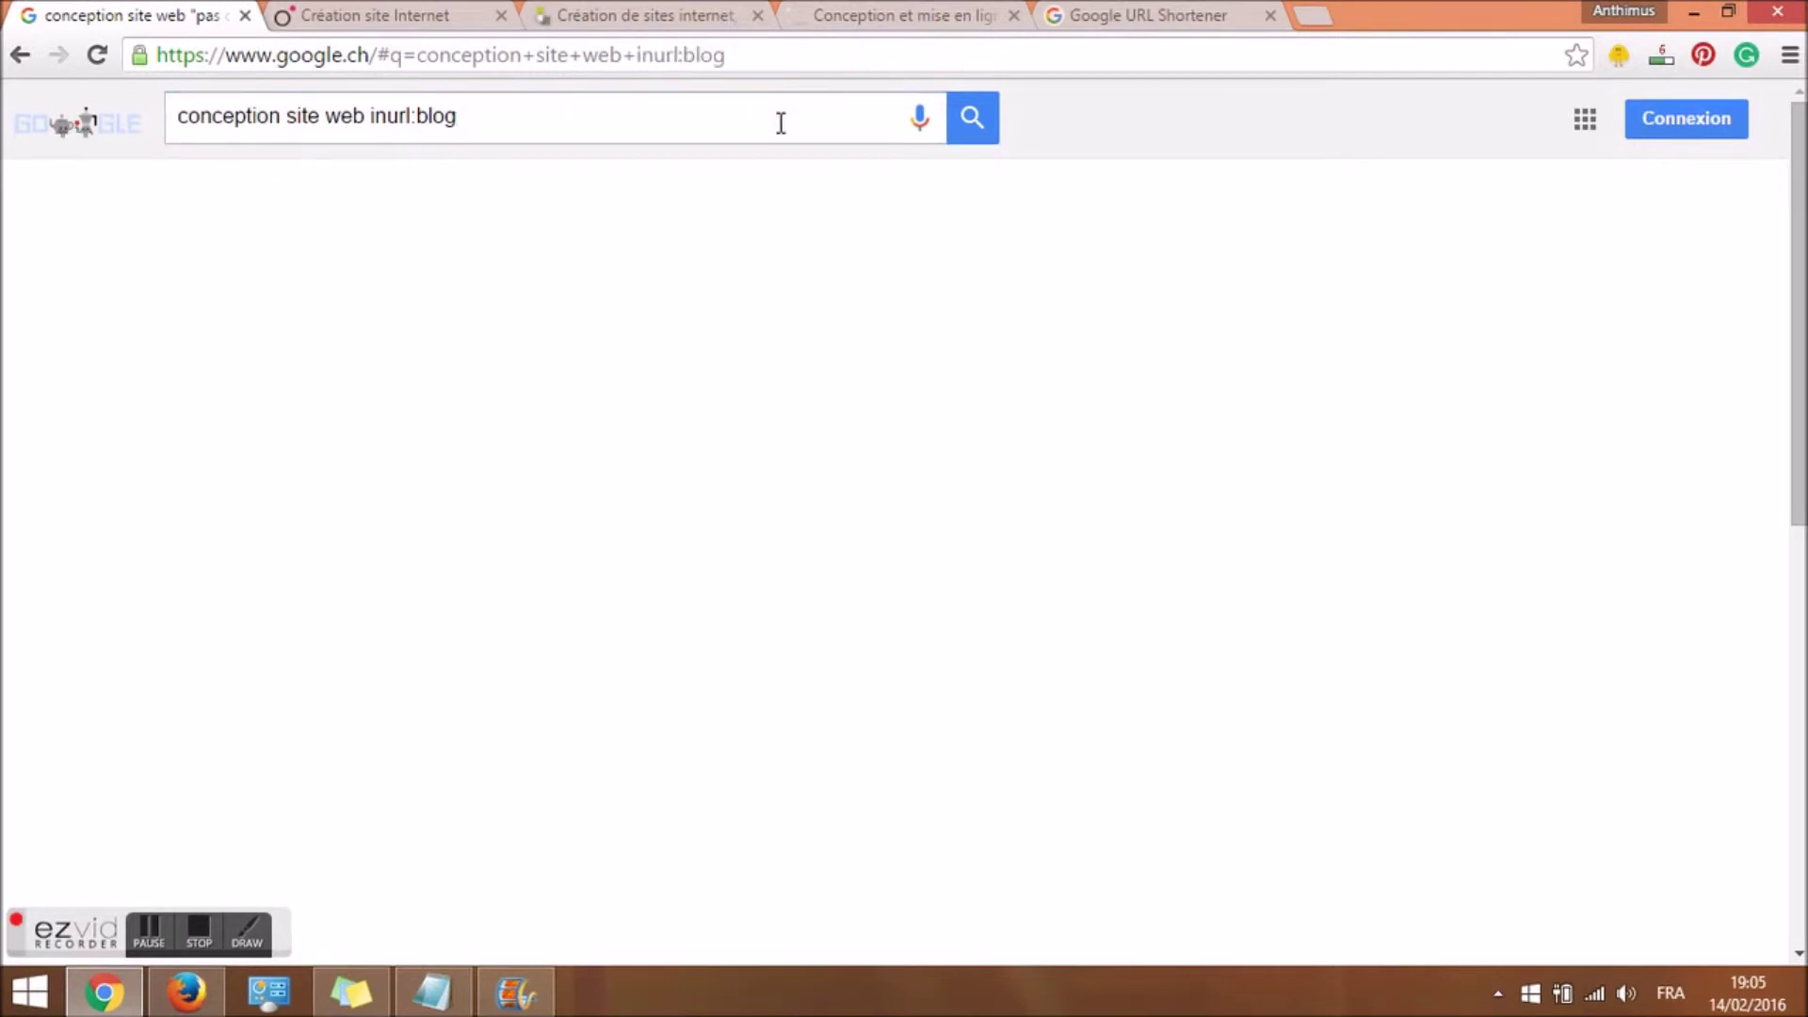
# Narrow the inurl:blog search to site:.com results containing the word "commentaire".
pyautogui.click(515, 117)
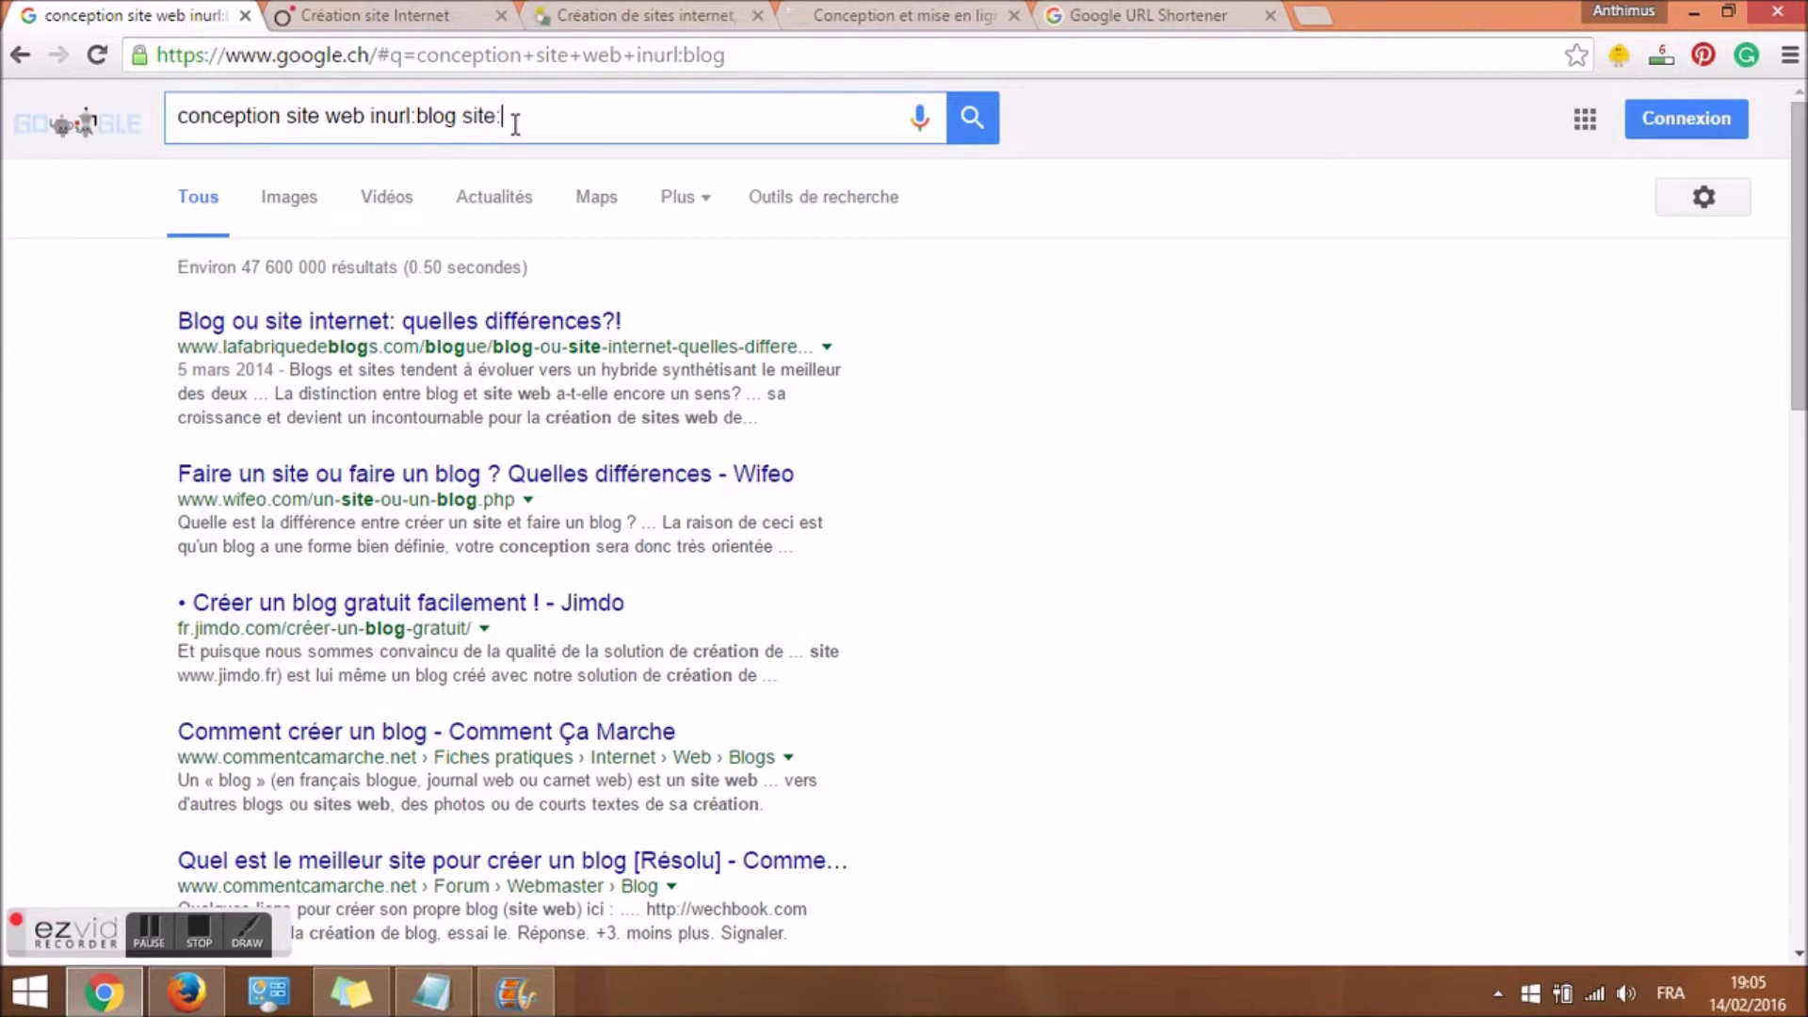
pyautogui.write('m')
pyautogui.press('Return')
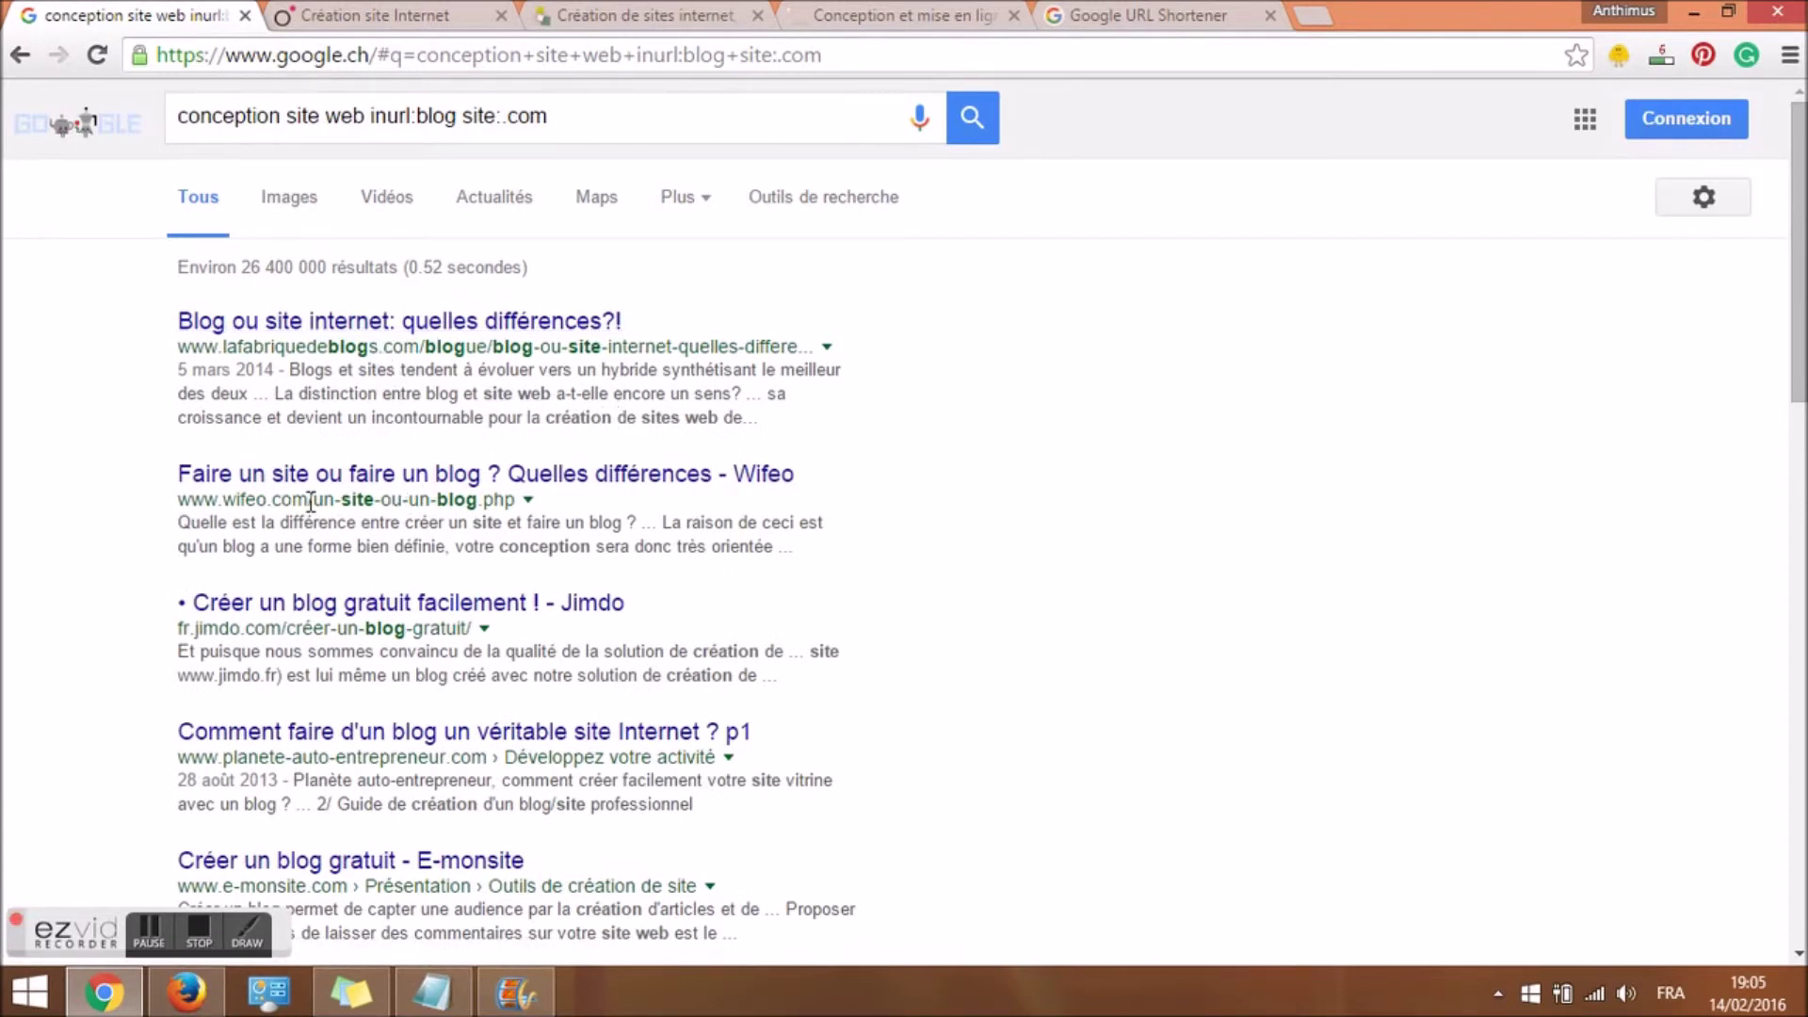
pyautogui.click(686, 137)
pyautogui.write('""')
pyautogui.write('commentaire"')
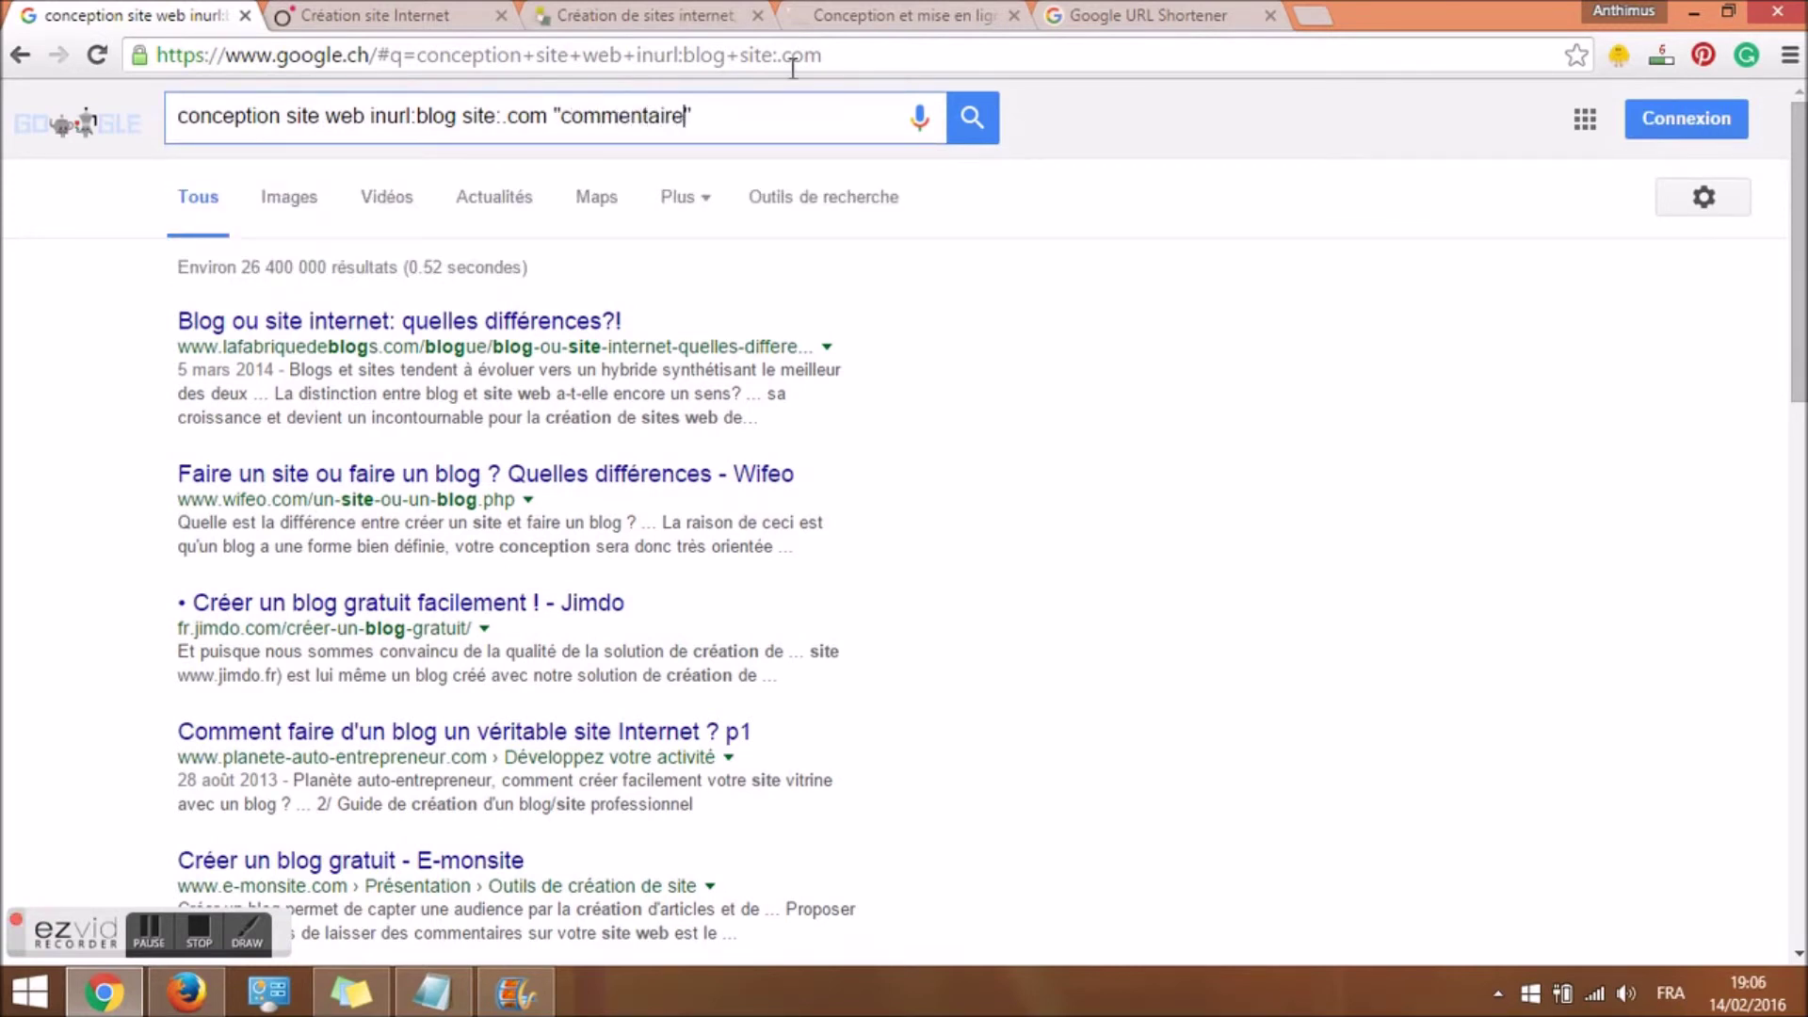
pyautogui.press('Return')
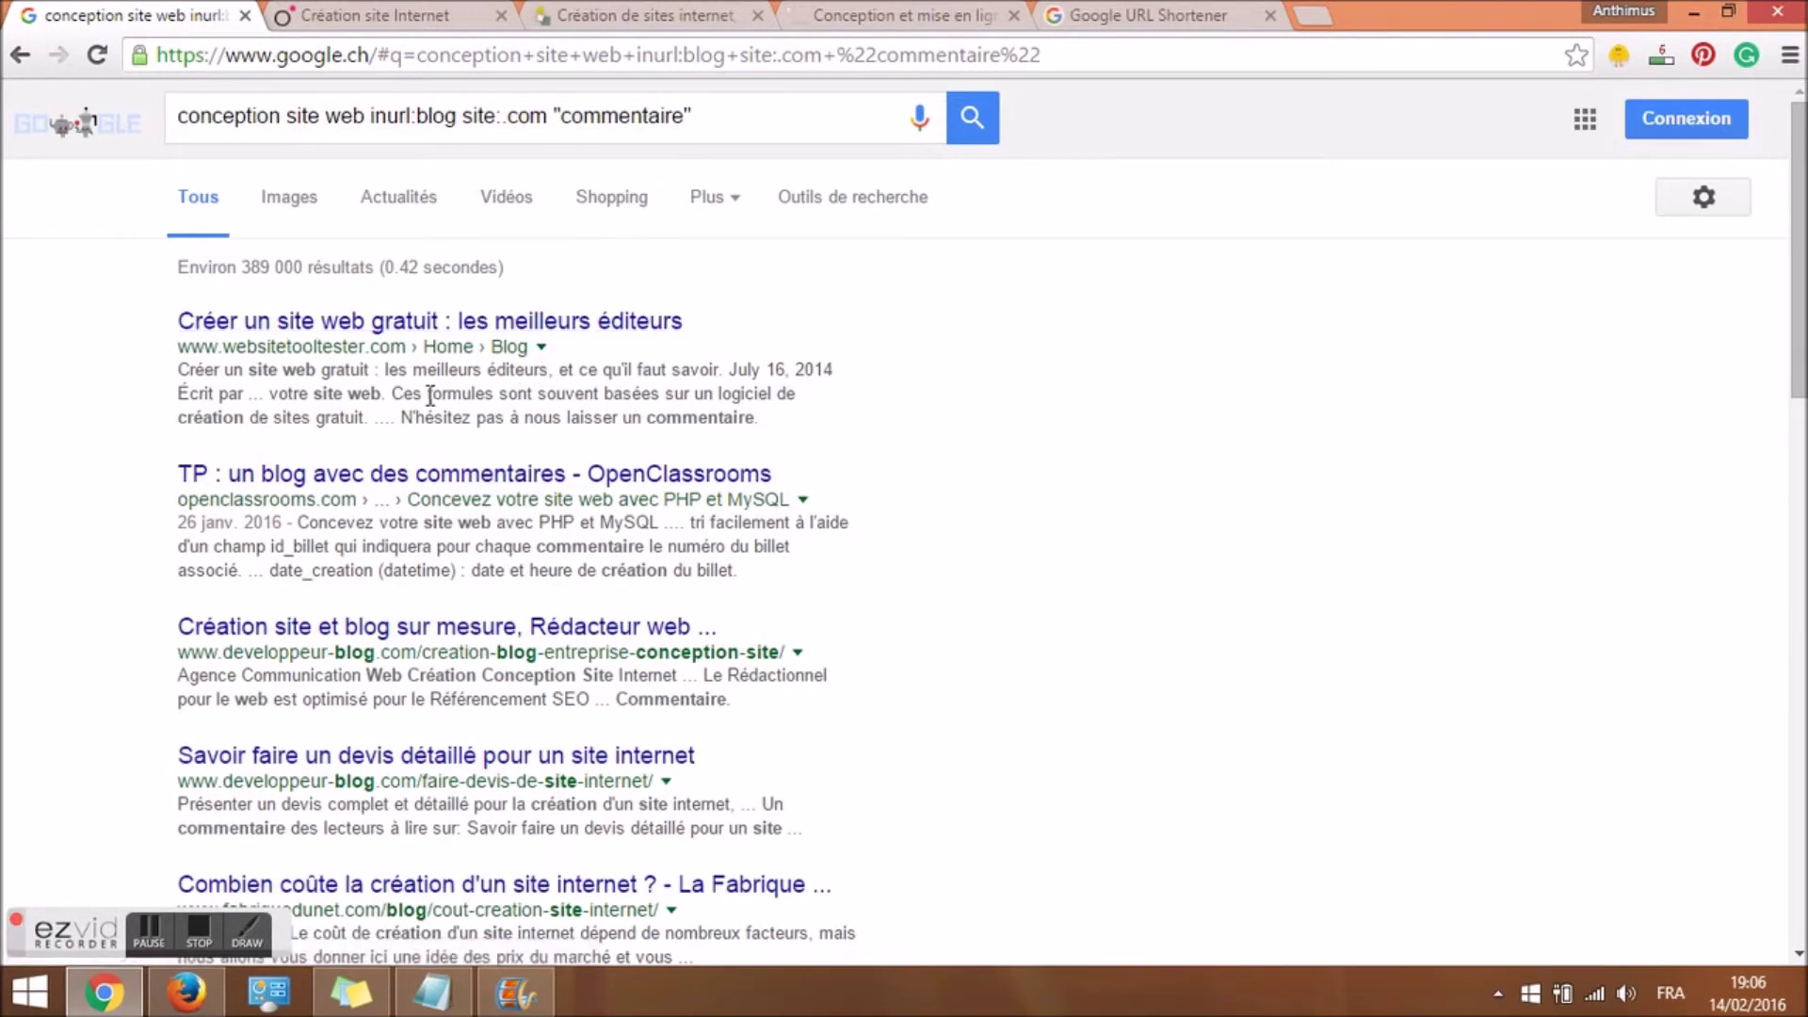
# Highlight Blog, site web and commentaire in the first result, then open 'Créer un site web gratuit'.
pyautogui.doubleClick(514, 349)
pyautogui.moveTo(249, 369); pyautogui.dragTo(318, 367)
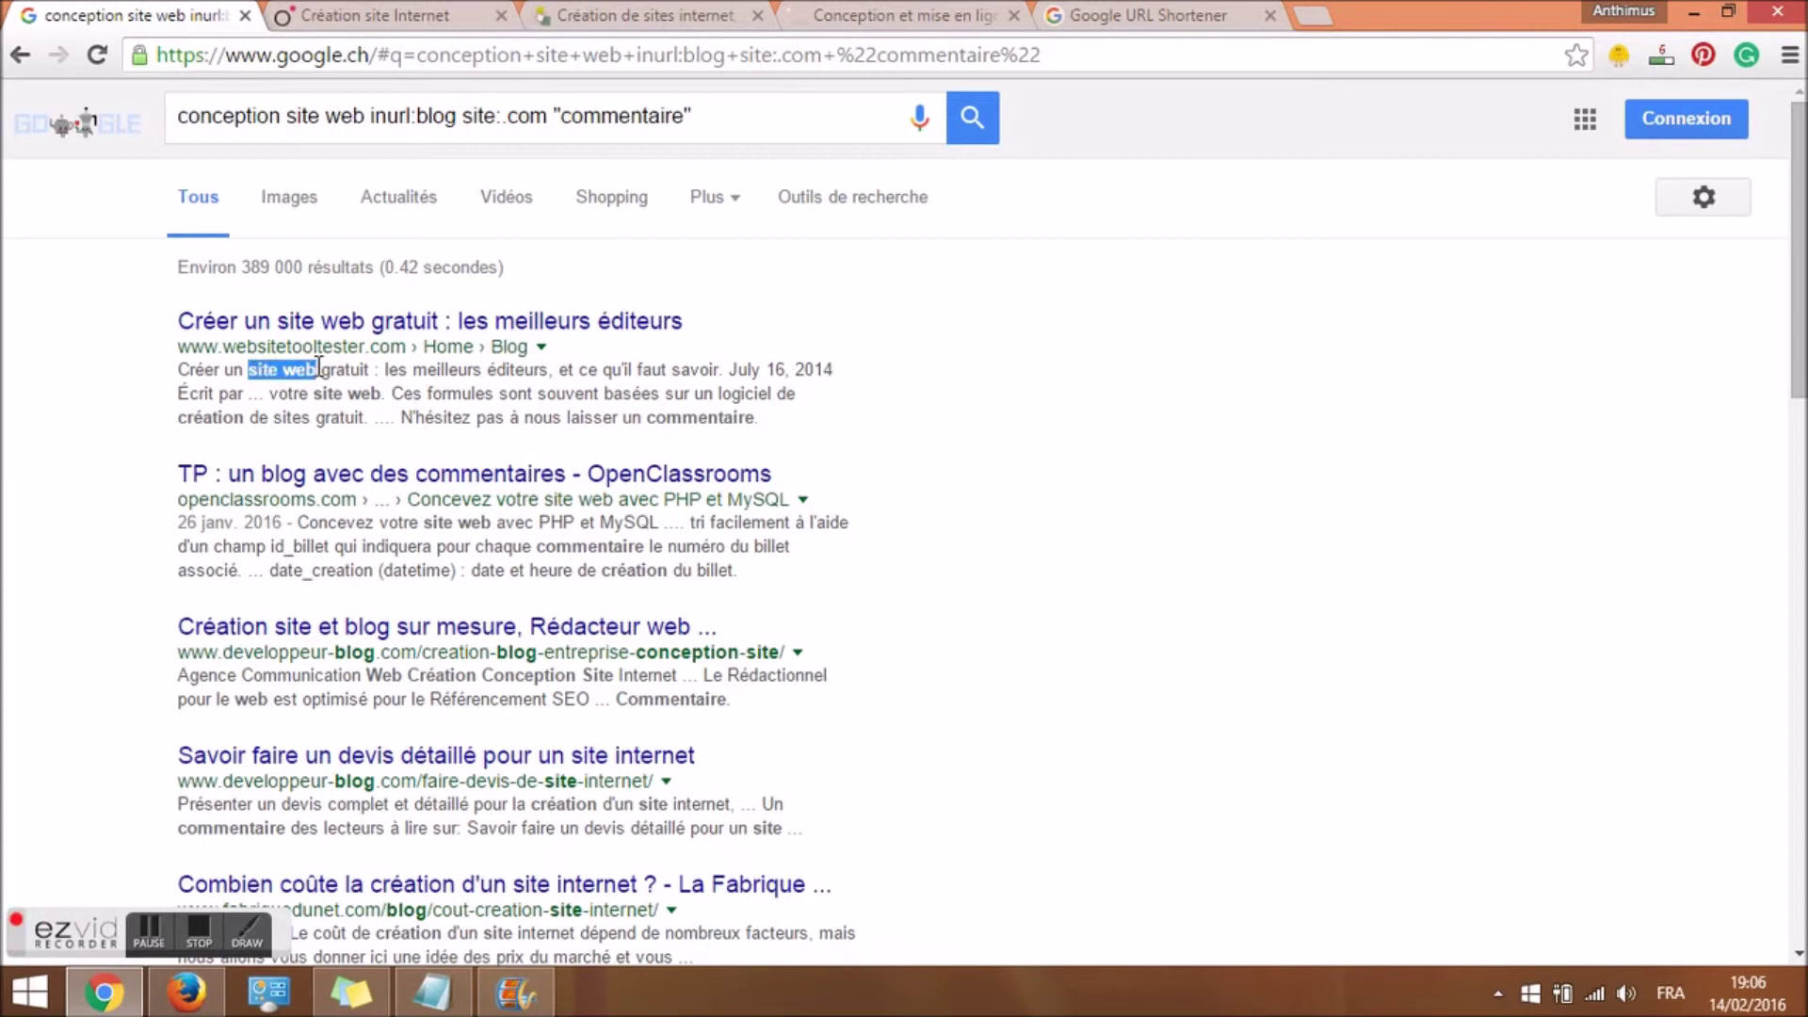
pyautogui.doubleClick(677, 419)
pyautogui.click(556, 322)
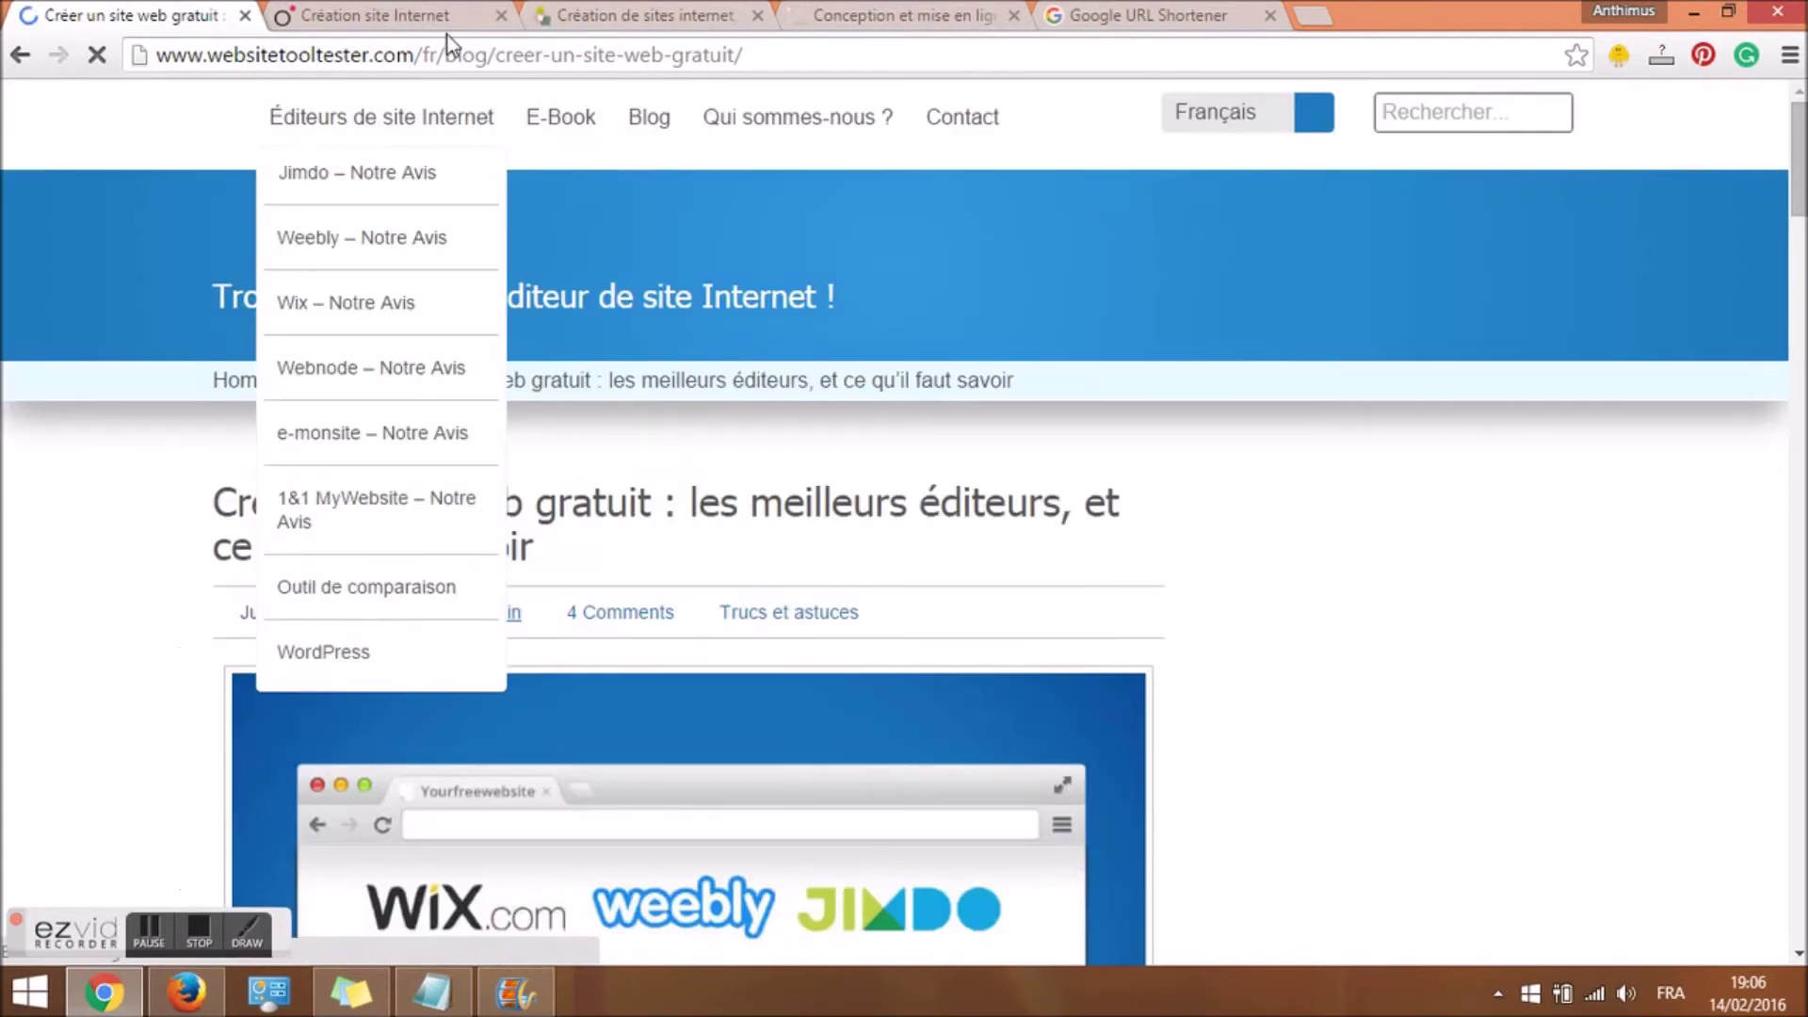
# Scroll to the article's Disqus comments and inspect the first commenter's profile link HTML.
pyautogui.scroll(-10, 1784, 368)
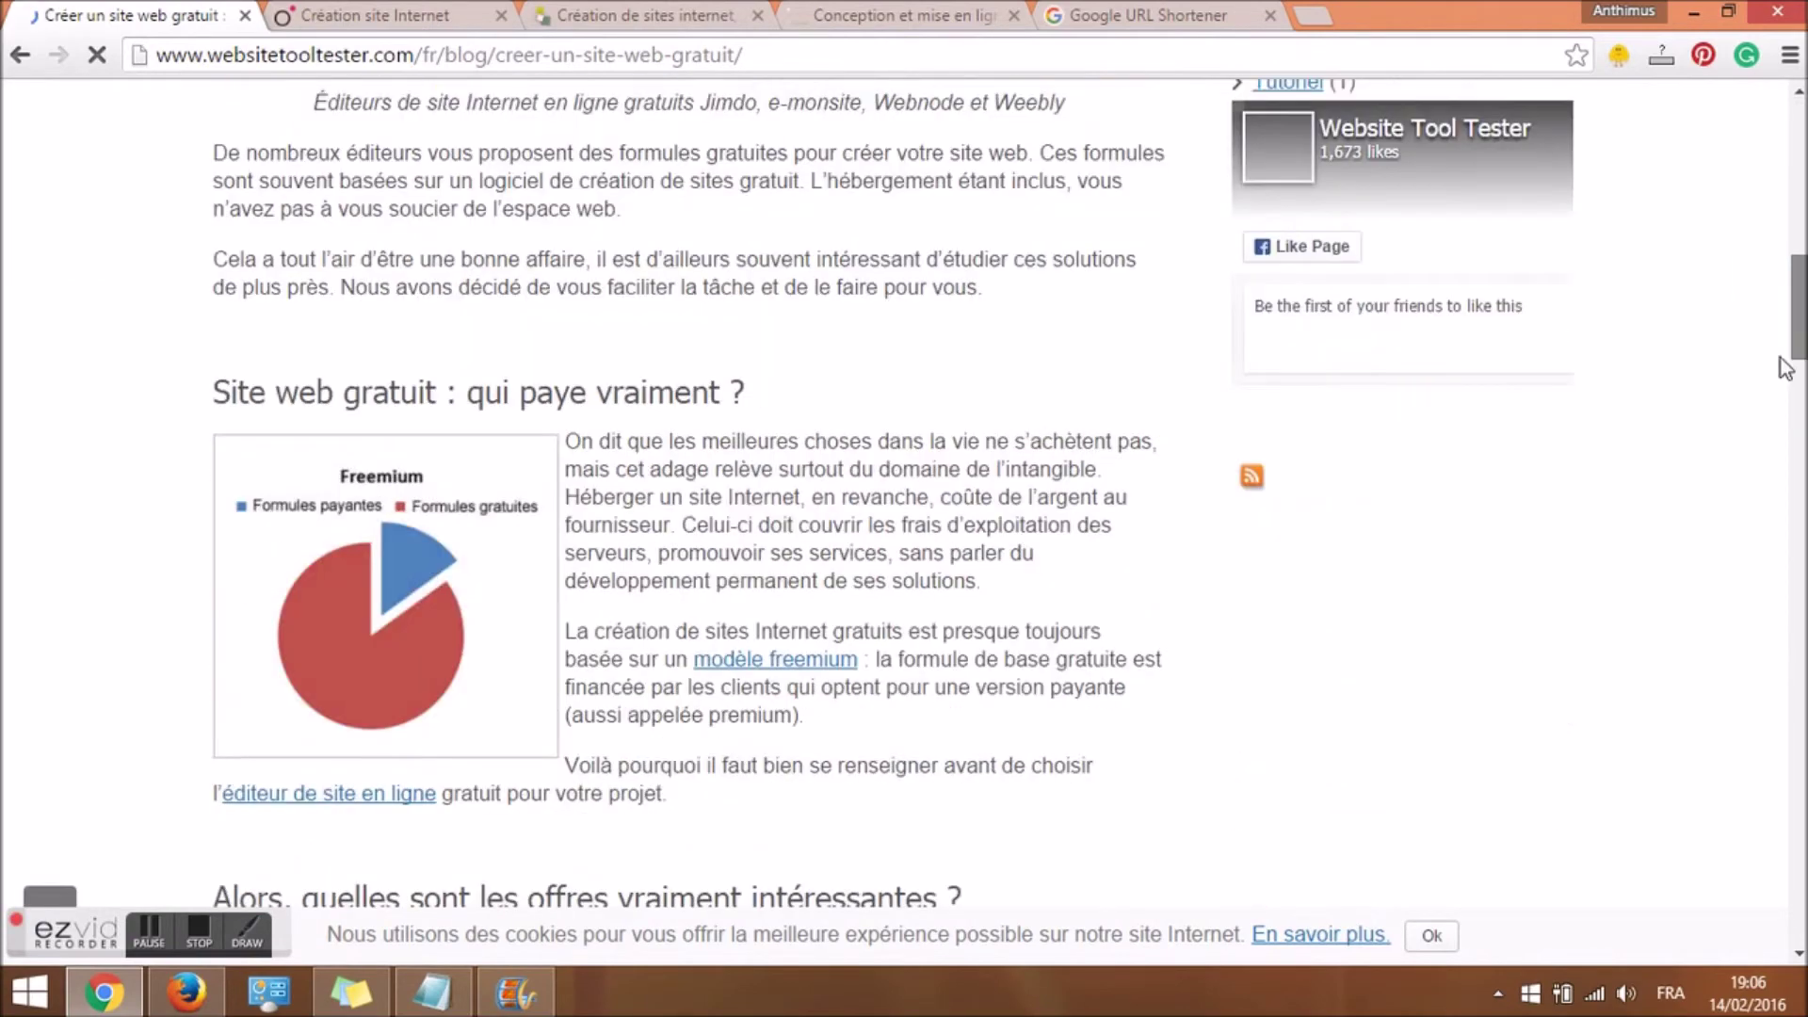
pyautogui.moveTo(1784, 367); pyautogui.dragTo(1774, 776)
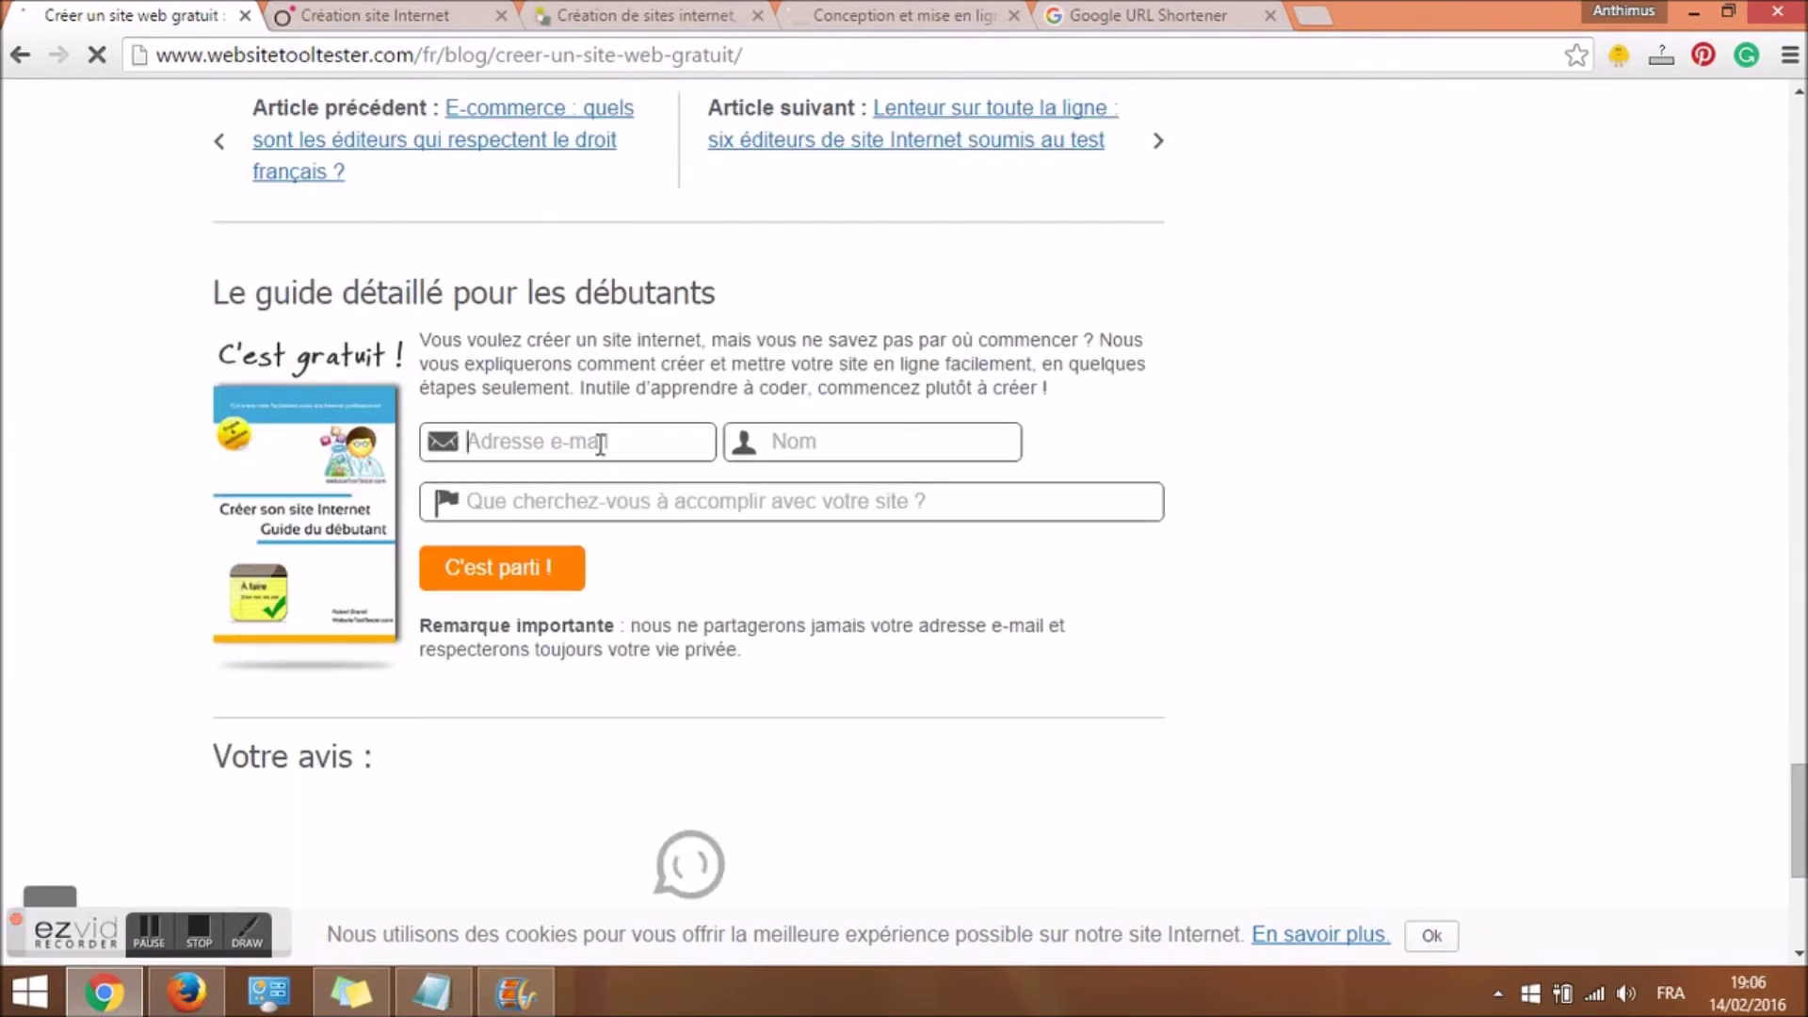
pyautogui.click(820, 500)
pyautogui.moveTo(1798, 729); pyautogui.dragTo(1714, 796)
pyautogui.click(412, 374)
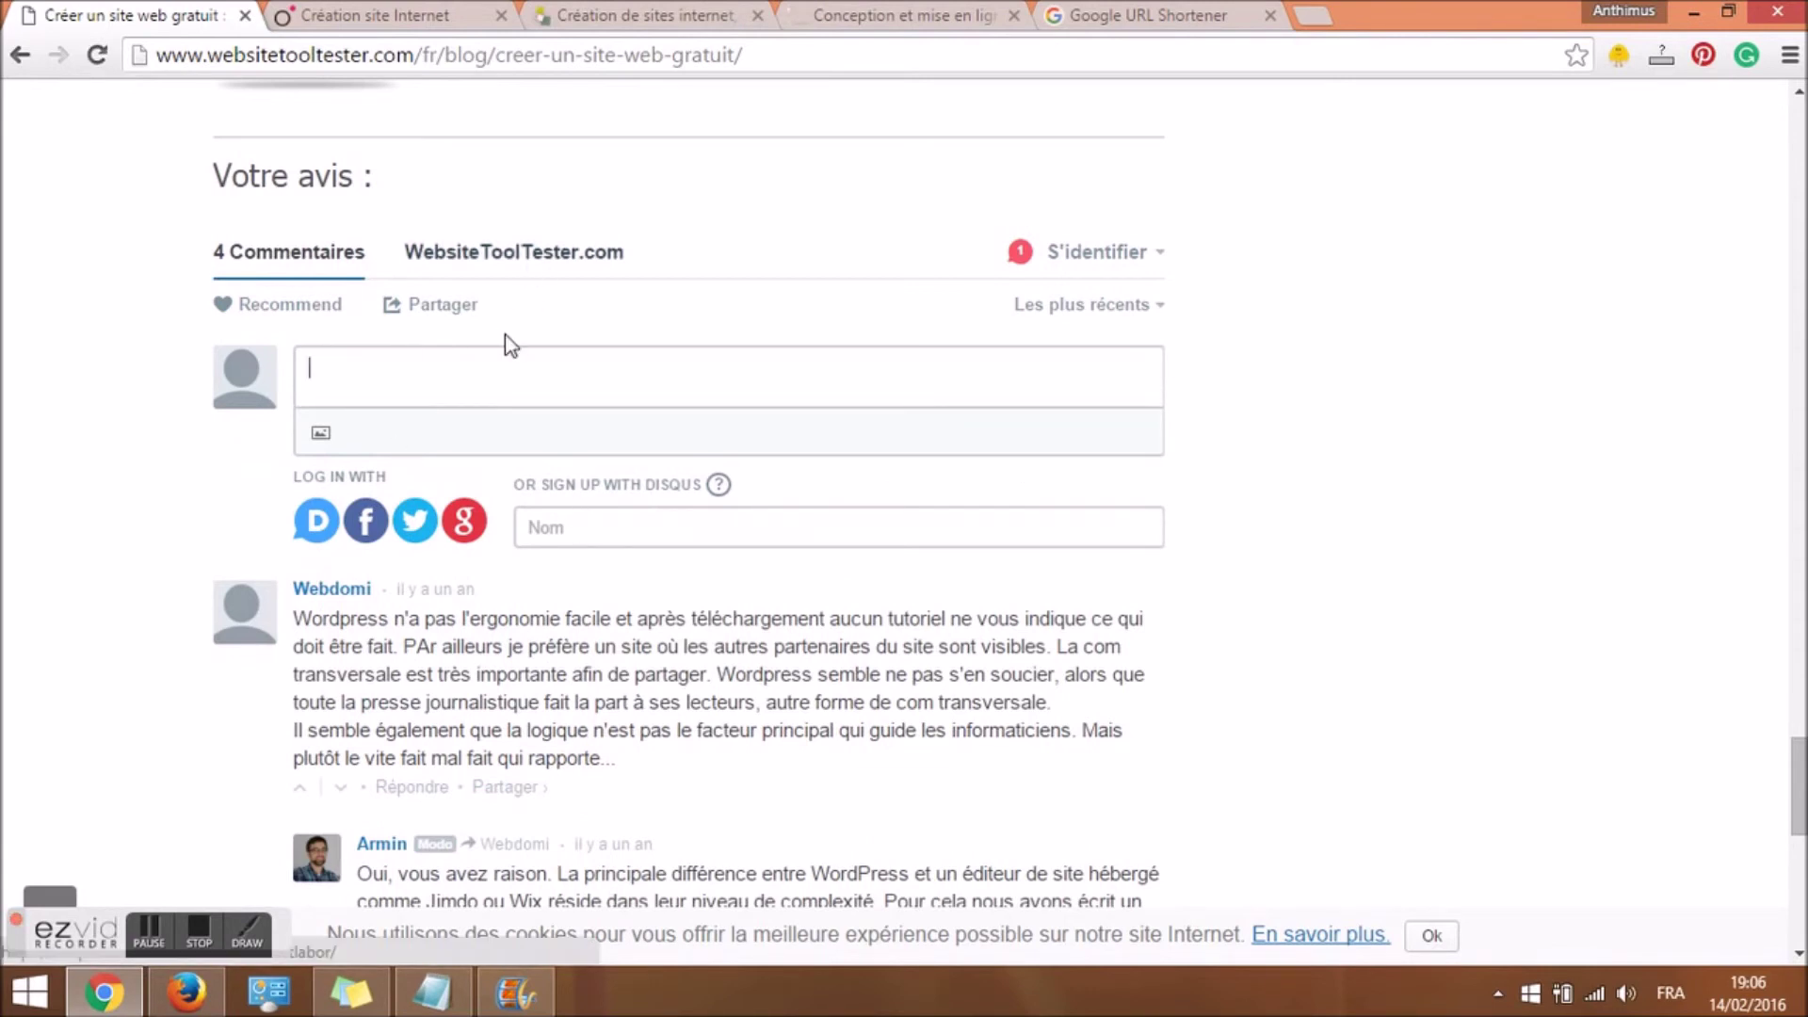
pyautogui.rightClick(351, 593)
pyautogui.click(454, 787)
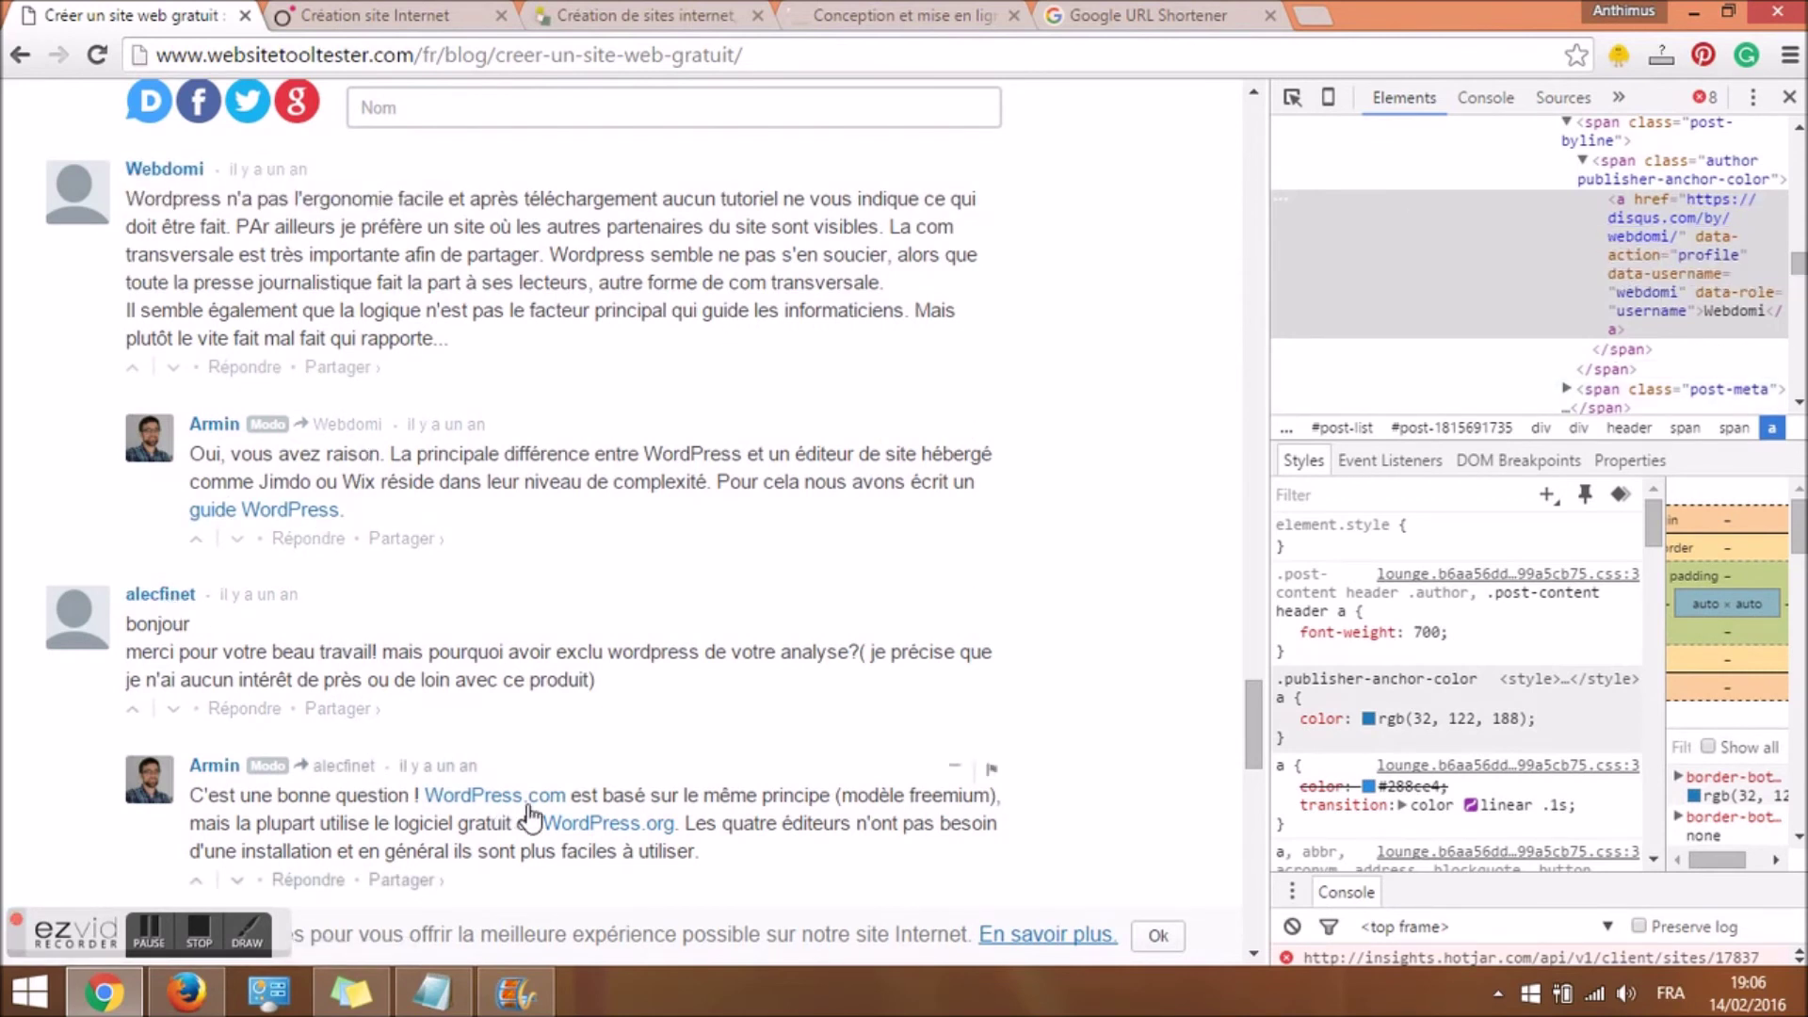
# Inspect the moderator reply's WordPress.org link, confirm rel="nofollow", then close the developer tools.
pyautogui.rightClick(595, 825)
pyautogui.click(621, 801)
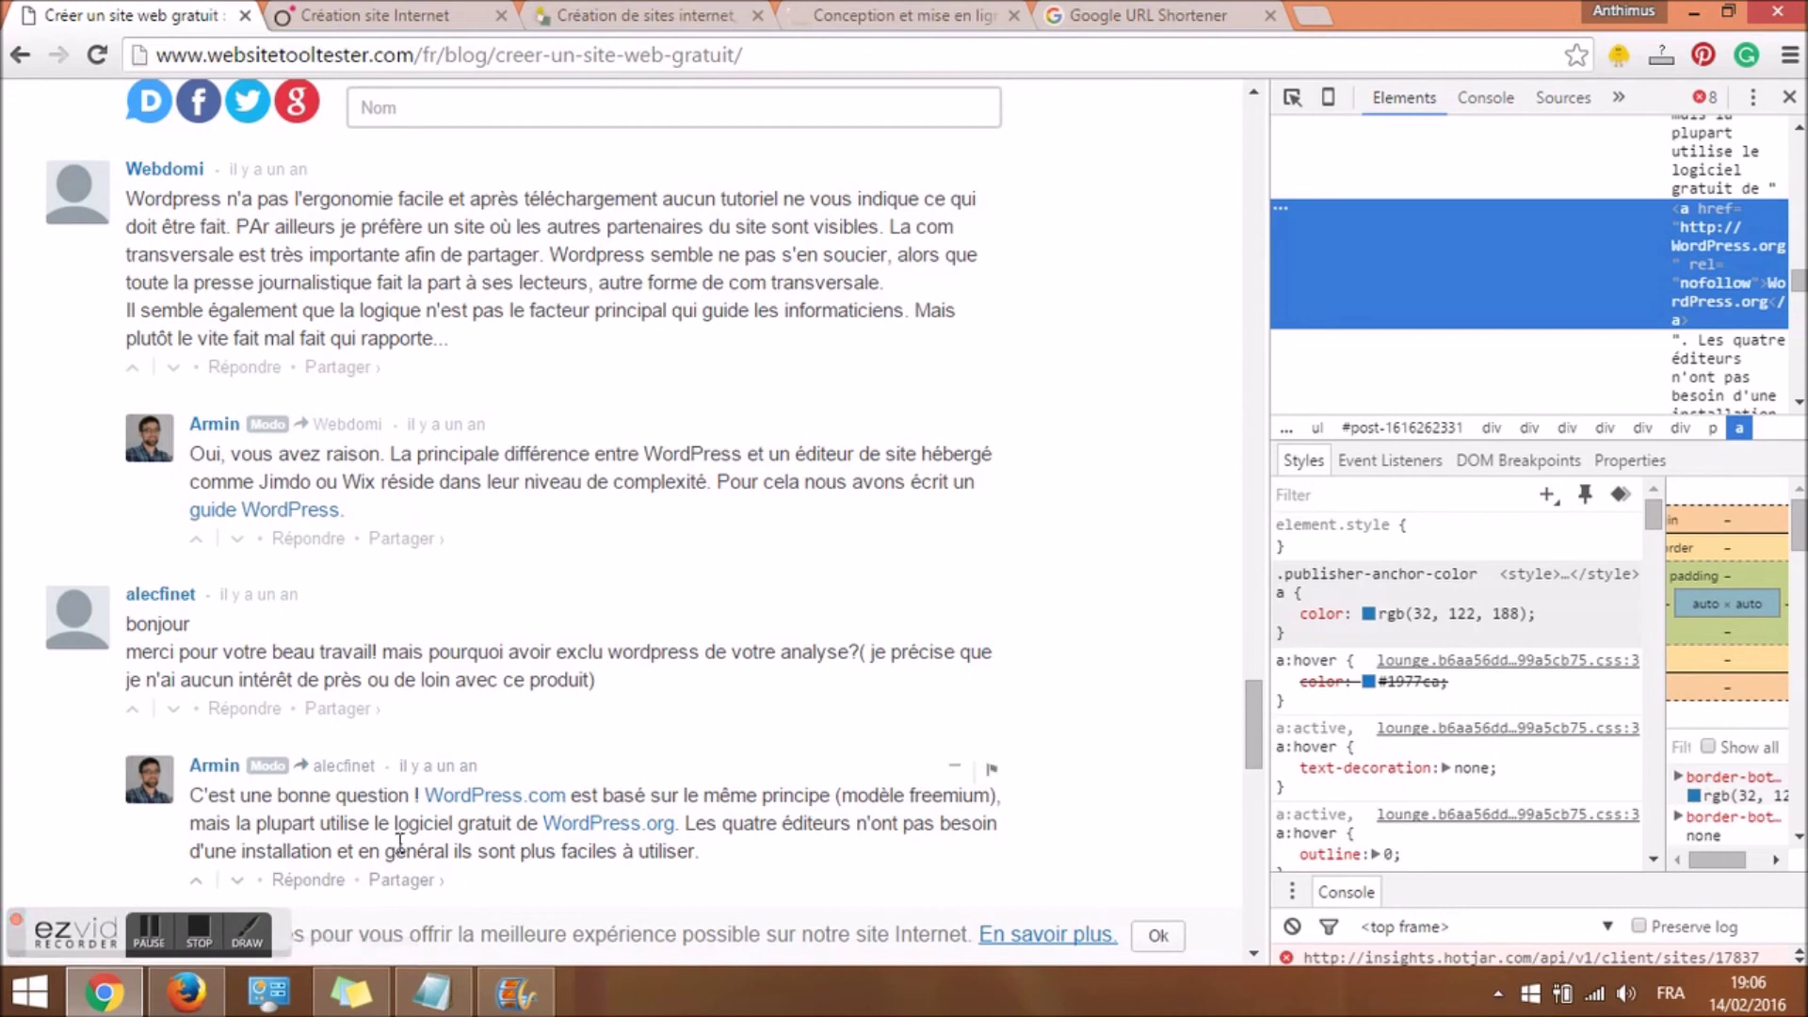
pyautogui.click(1260, 781)
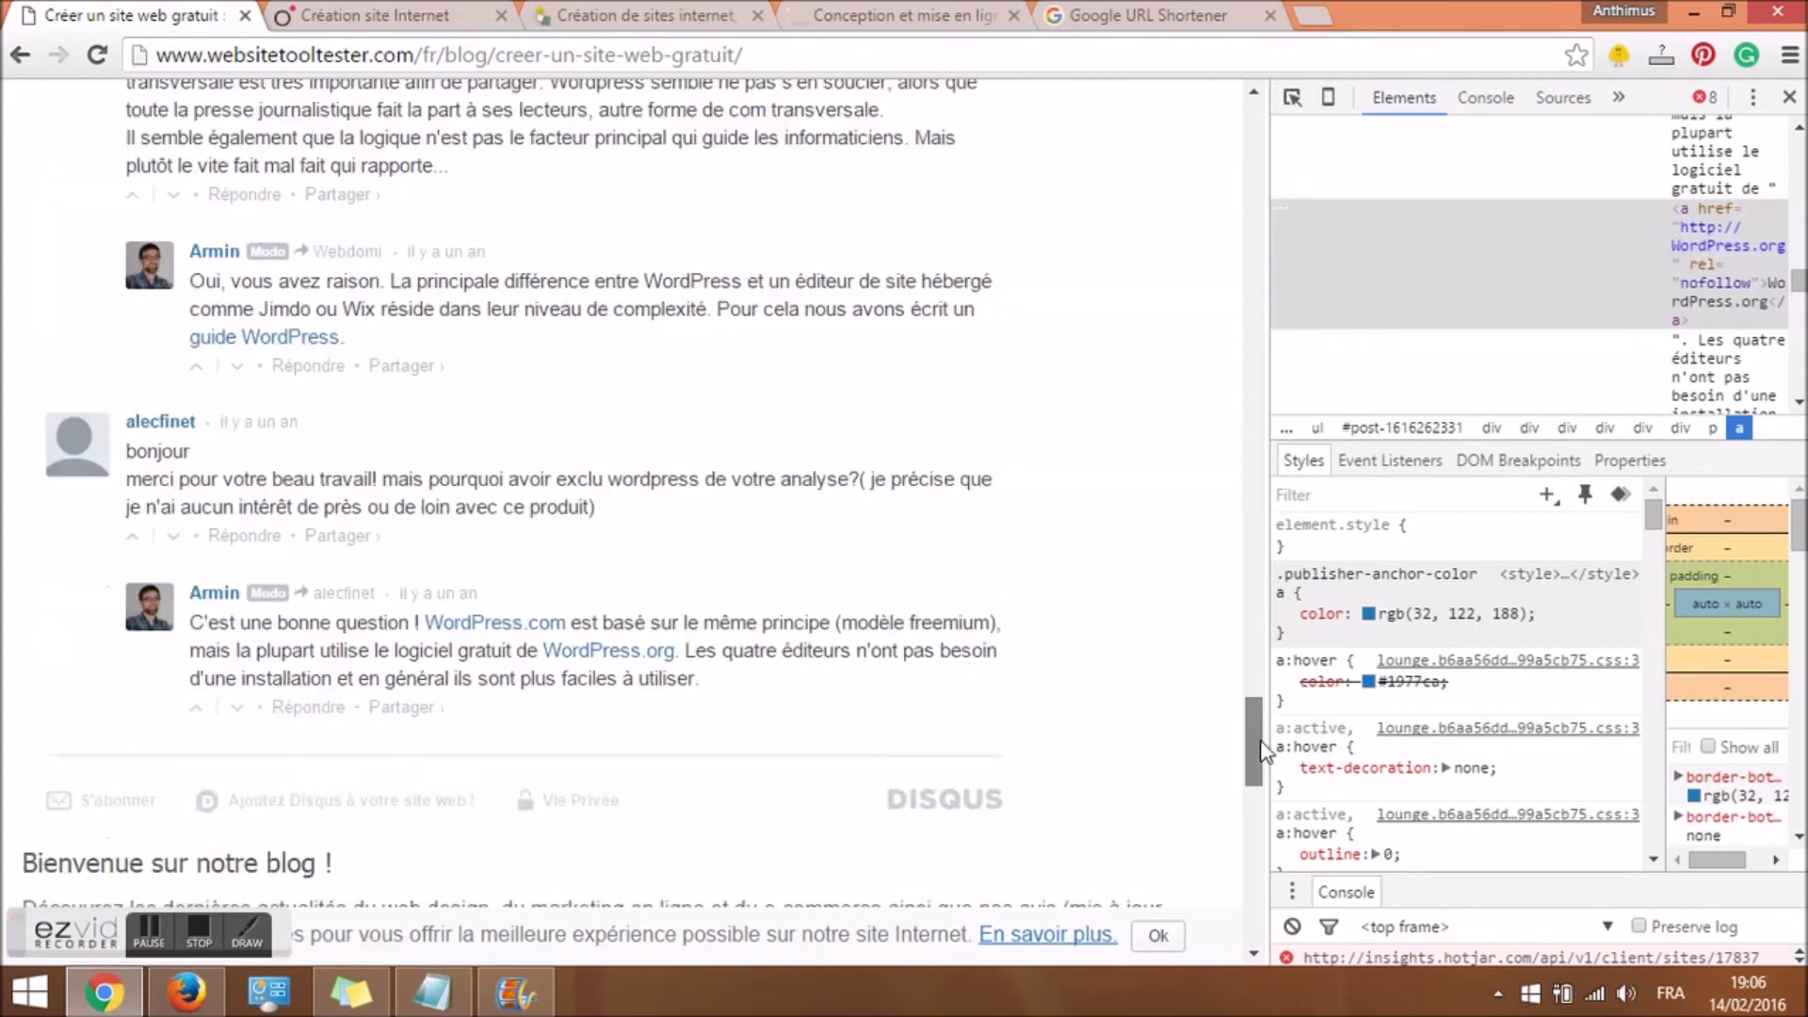
pyautogui.moveTo(1261, 770); pyautogui.dragTo(1266, 677)
pyautogui.click(1789, 98)
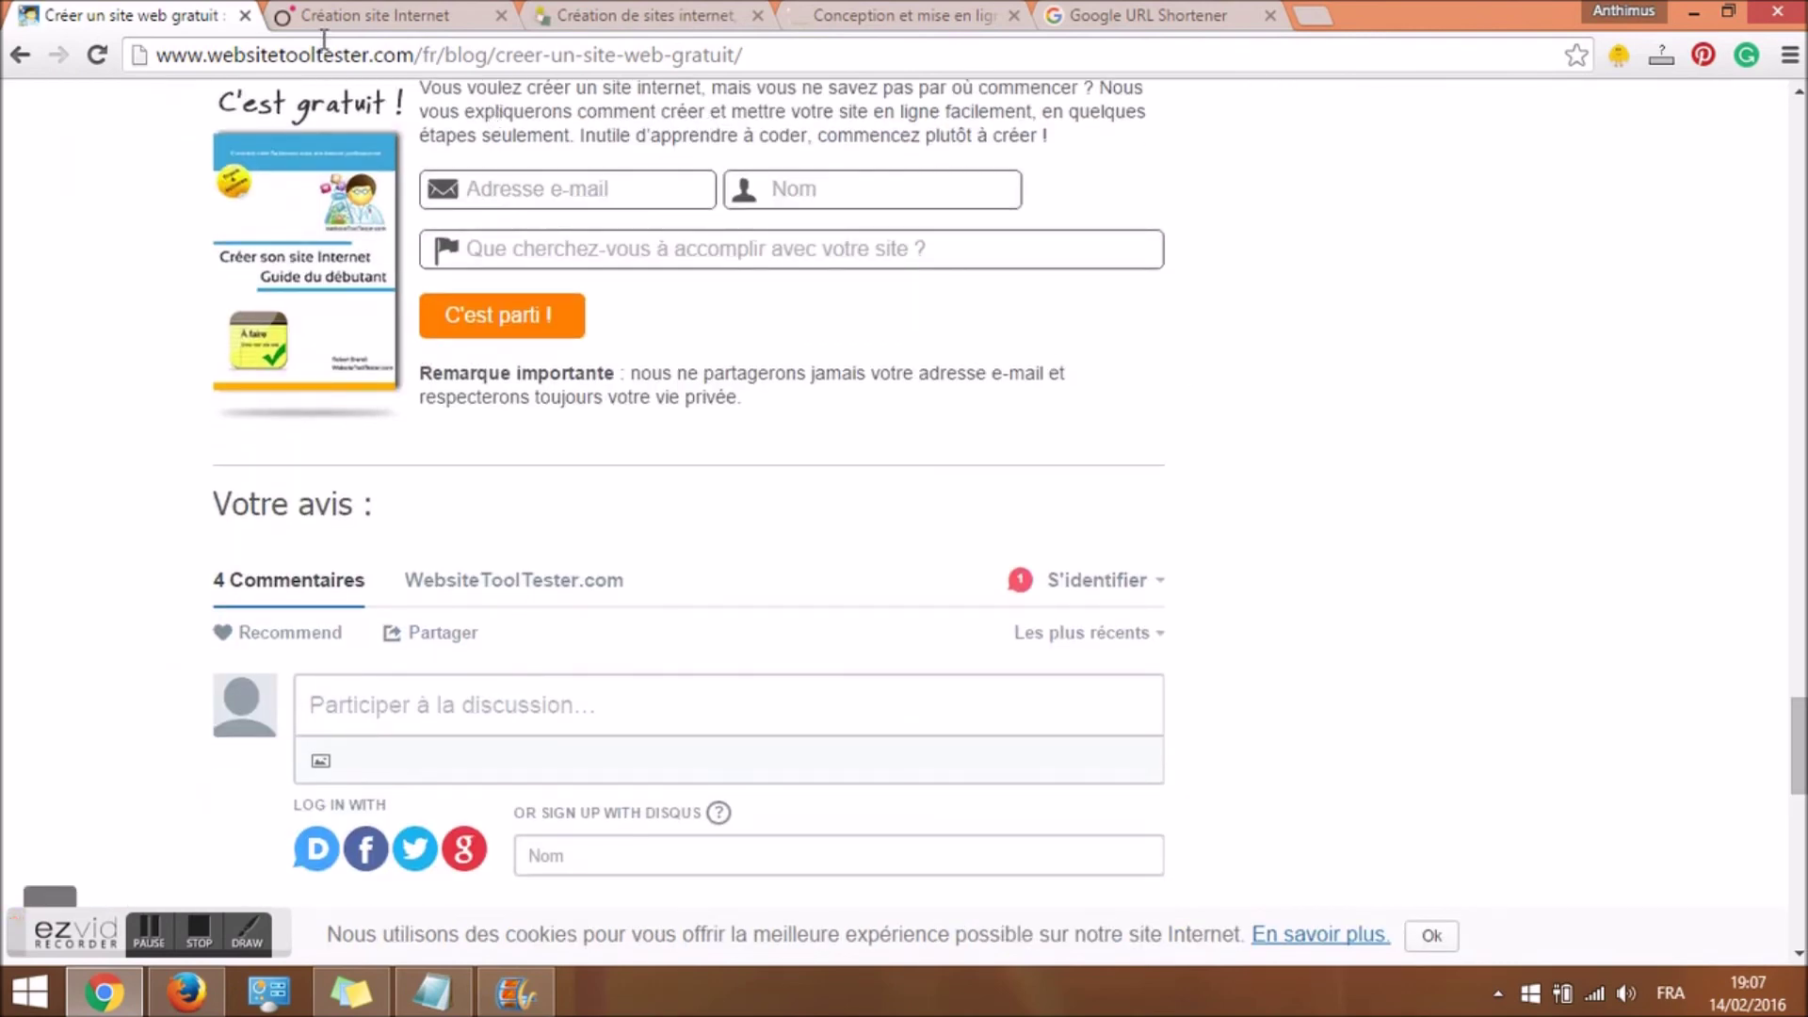